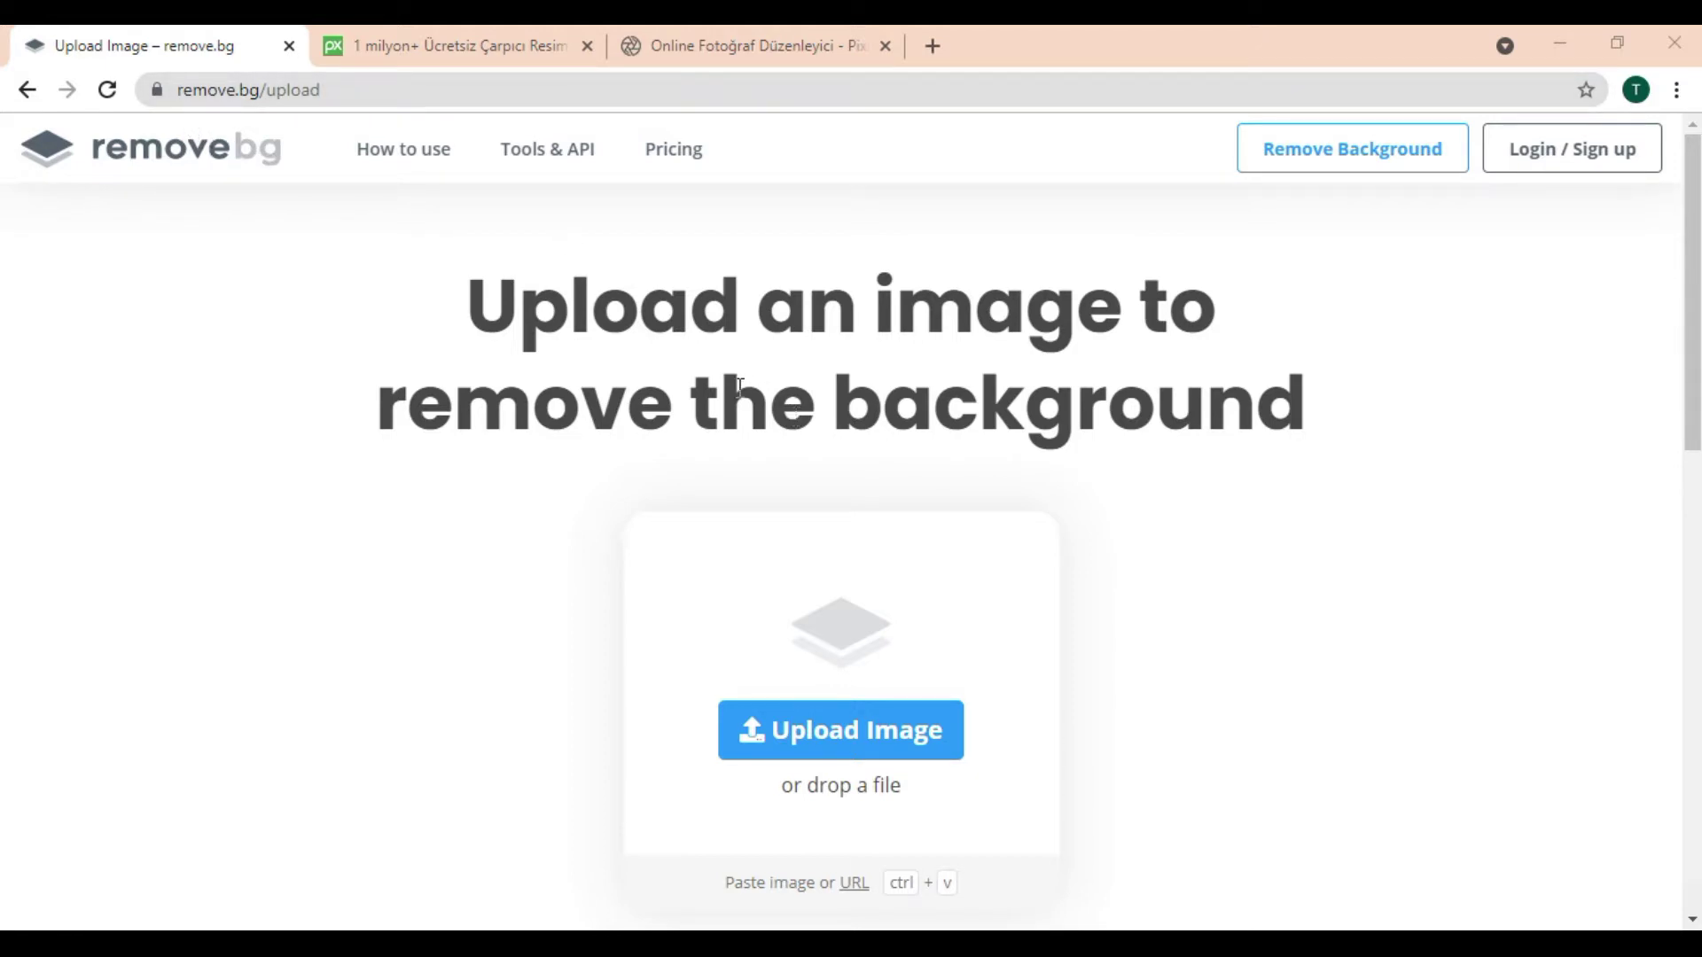
Upload the ladybug photo file to remove.bg
{"action": "scroll", "coordinate": [797, 467], "scroll_direction": "down", "scroll_amount": 2}
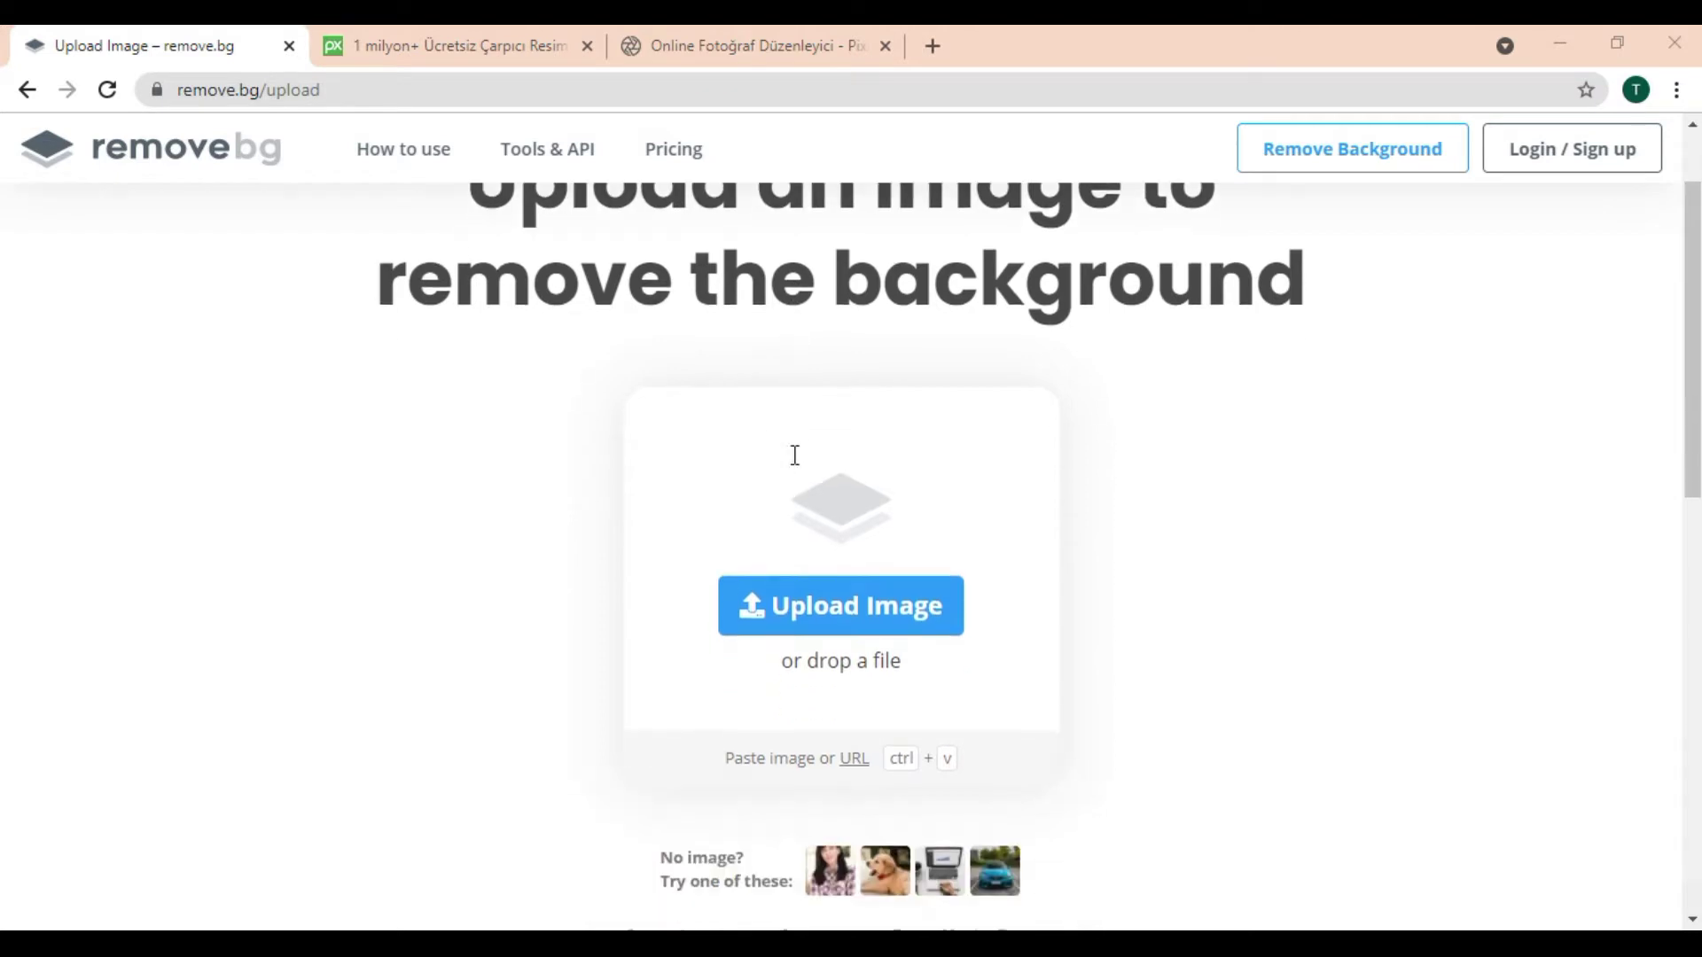
{"action": "scroll", "coordinate": [795, 456], "scroll_direction": "up", "scroll_amount": 2}
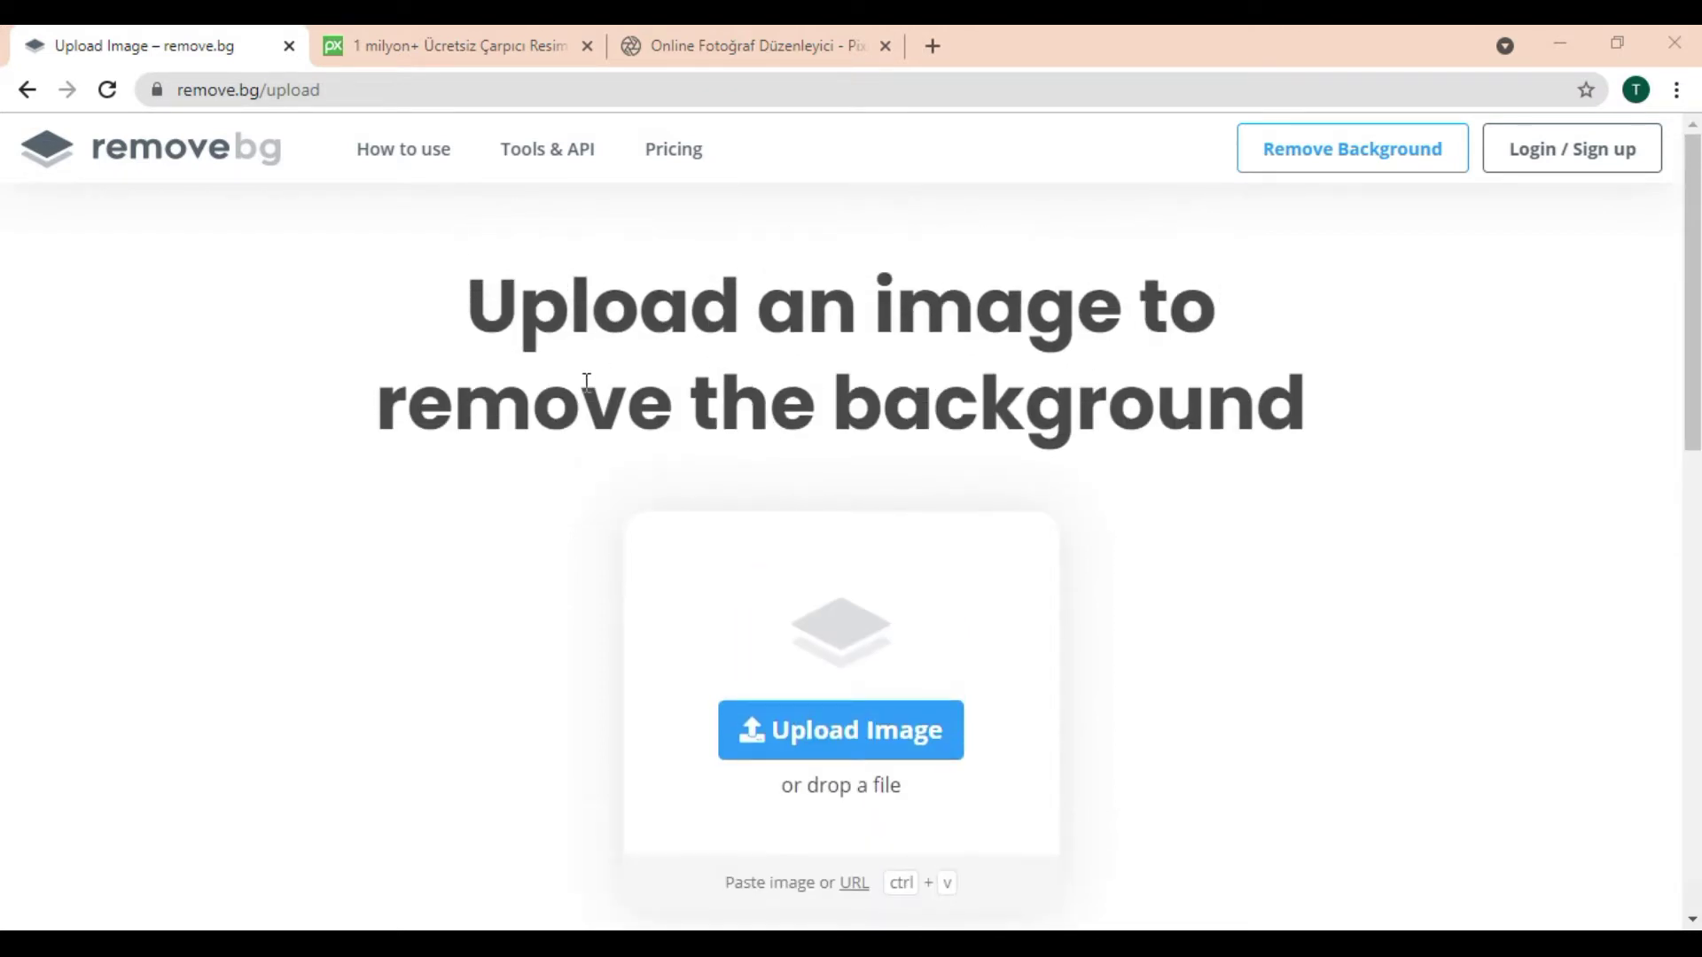
{"action": "scroll", "coordinate": [715, 396], "scroll_direction": "down", "scroll_amount": 2}
{"action": "scroll", "coordinate": [716, 397], "scroll_direction": "up", "scroll_amount": 2}
{"action": "scroll", "coordinate": [470, 354], "scroll_direction": "down", "scroll_amount": 2}
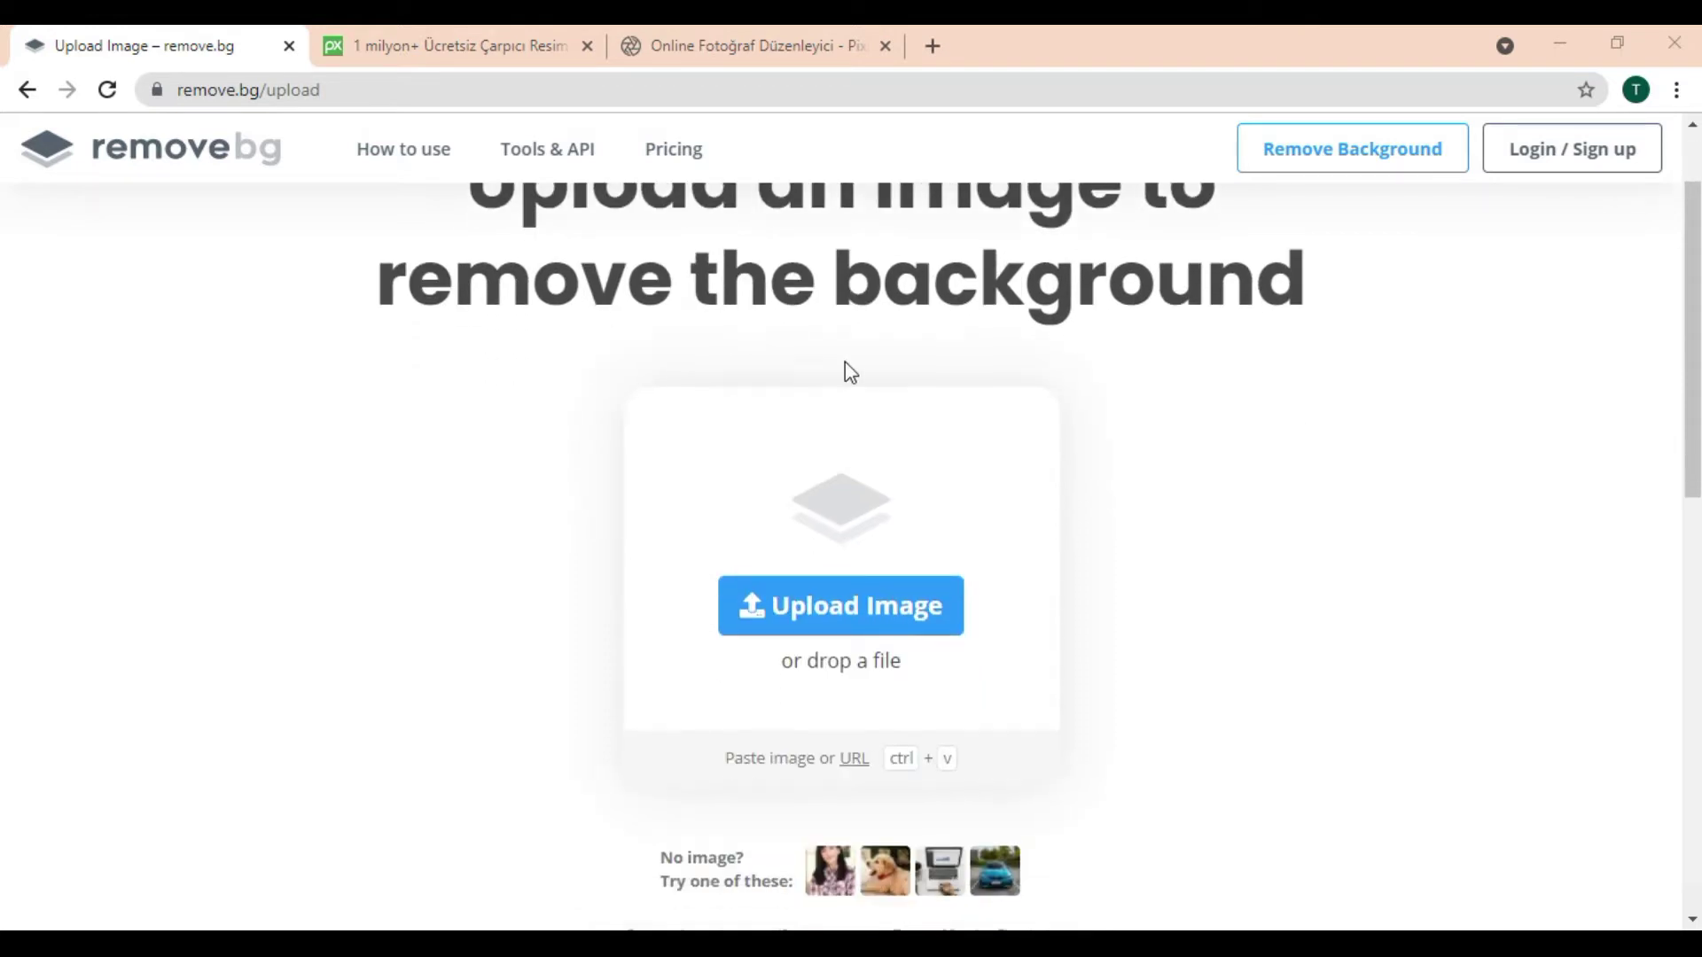
{"action": "left_click", "coordinate": [829, 612]}
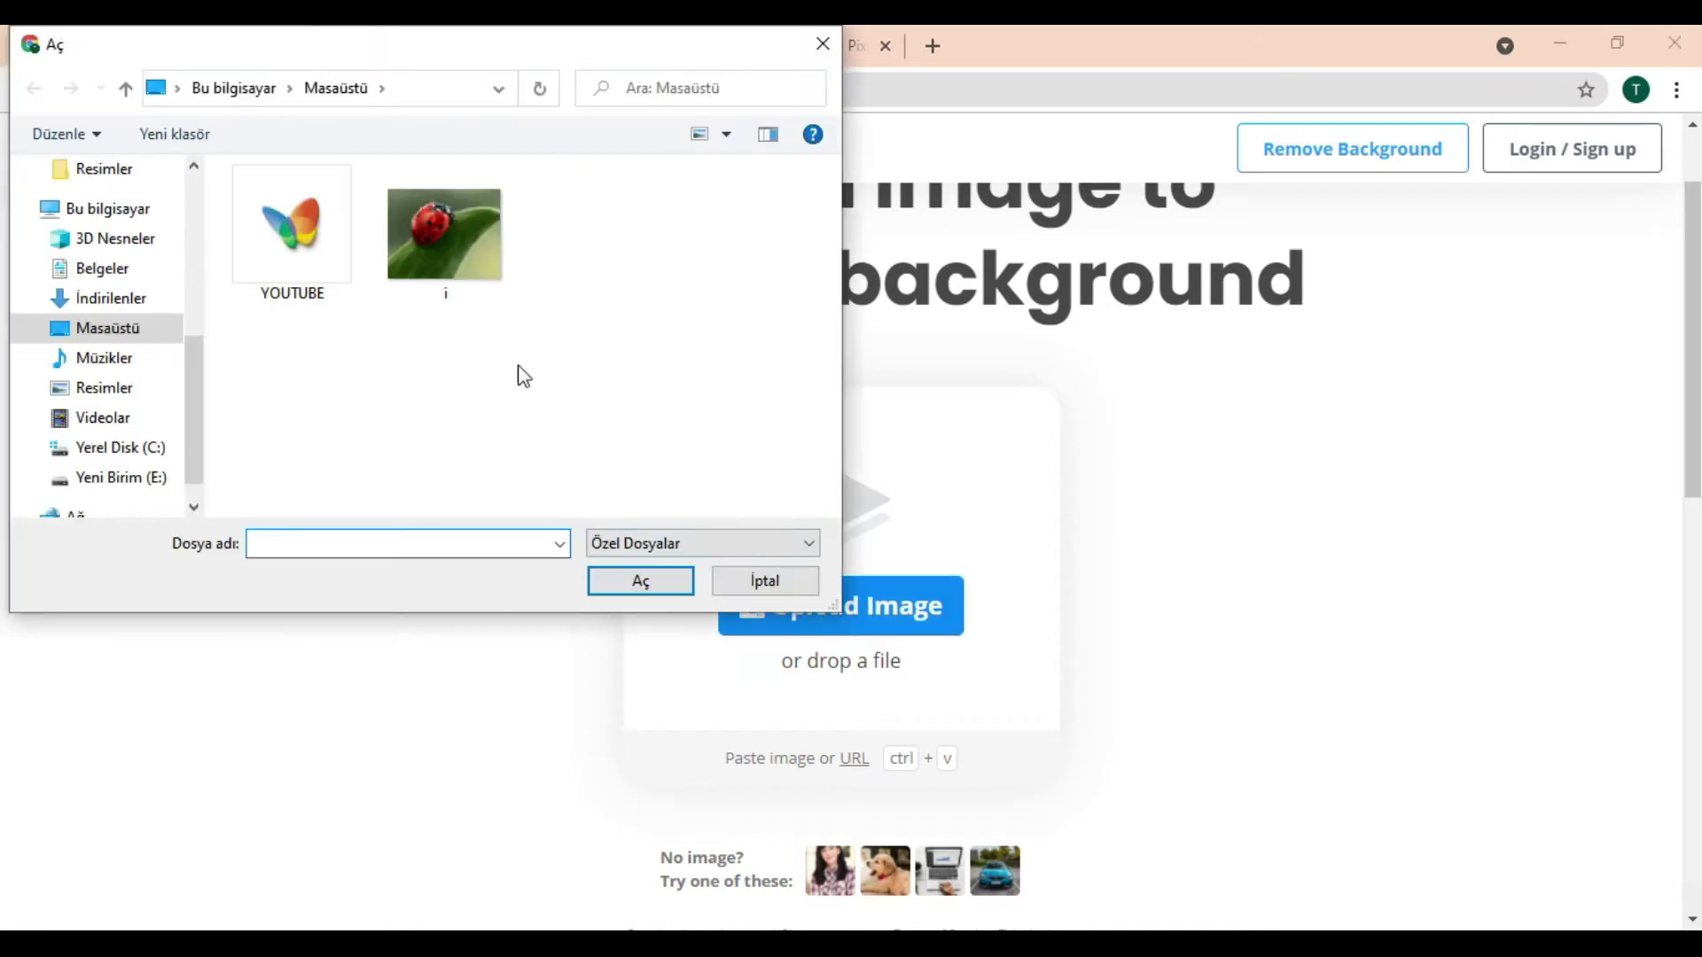
{"action": "left_click", "coordinate": [455, 243]}
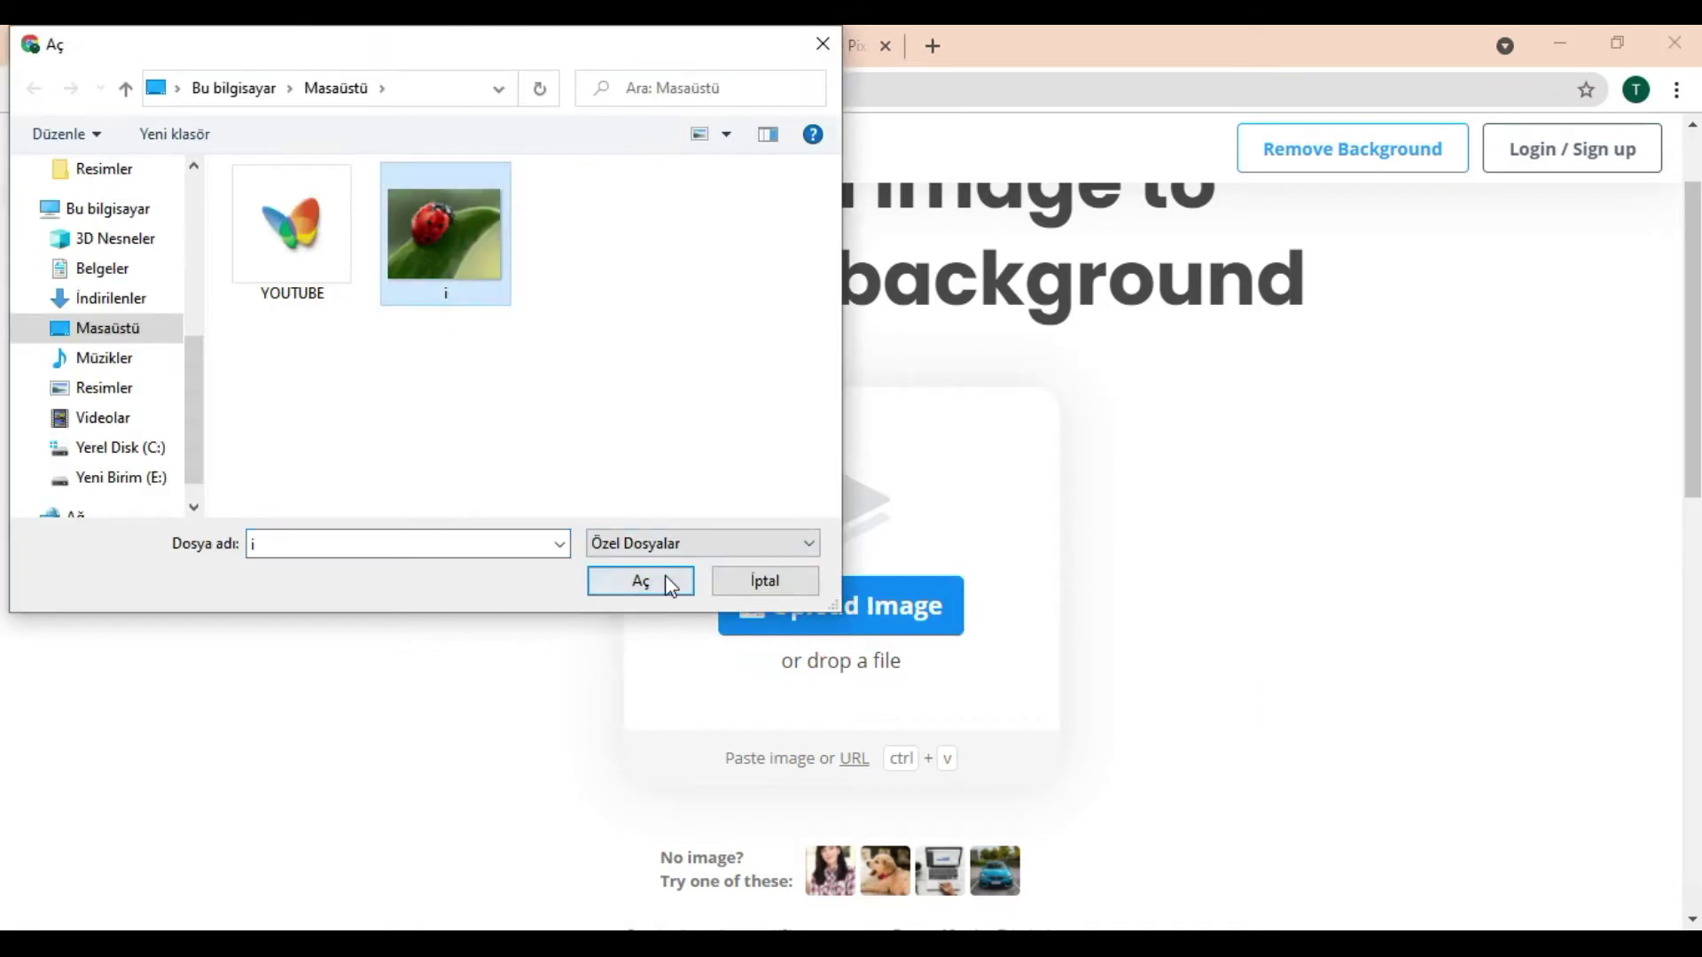
{"action": "left_click", "coordinate": [665, 581]}
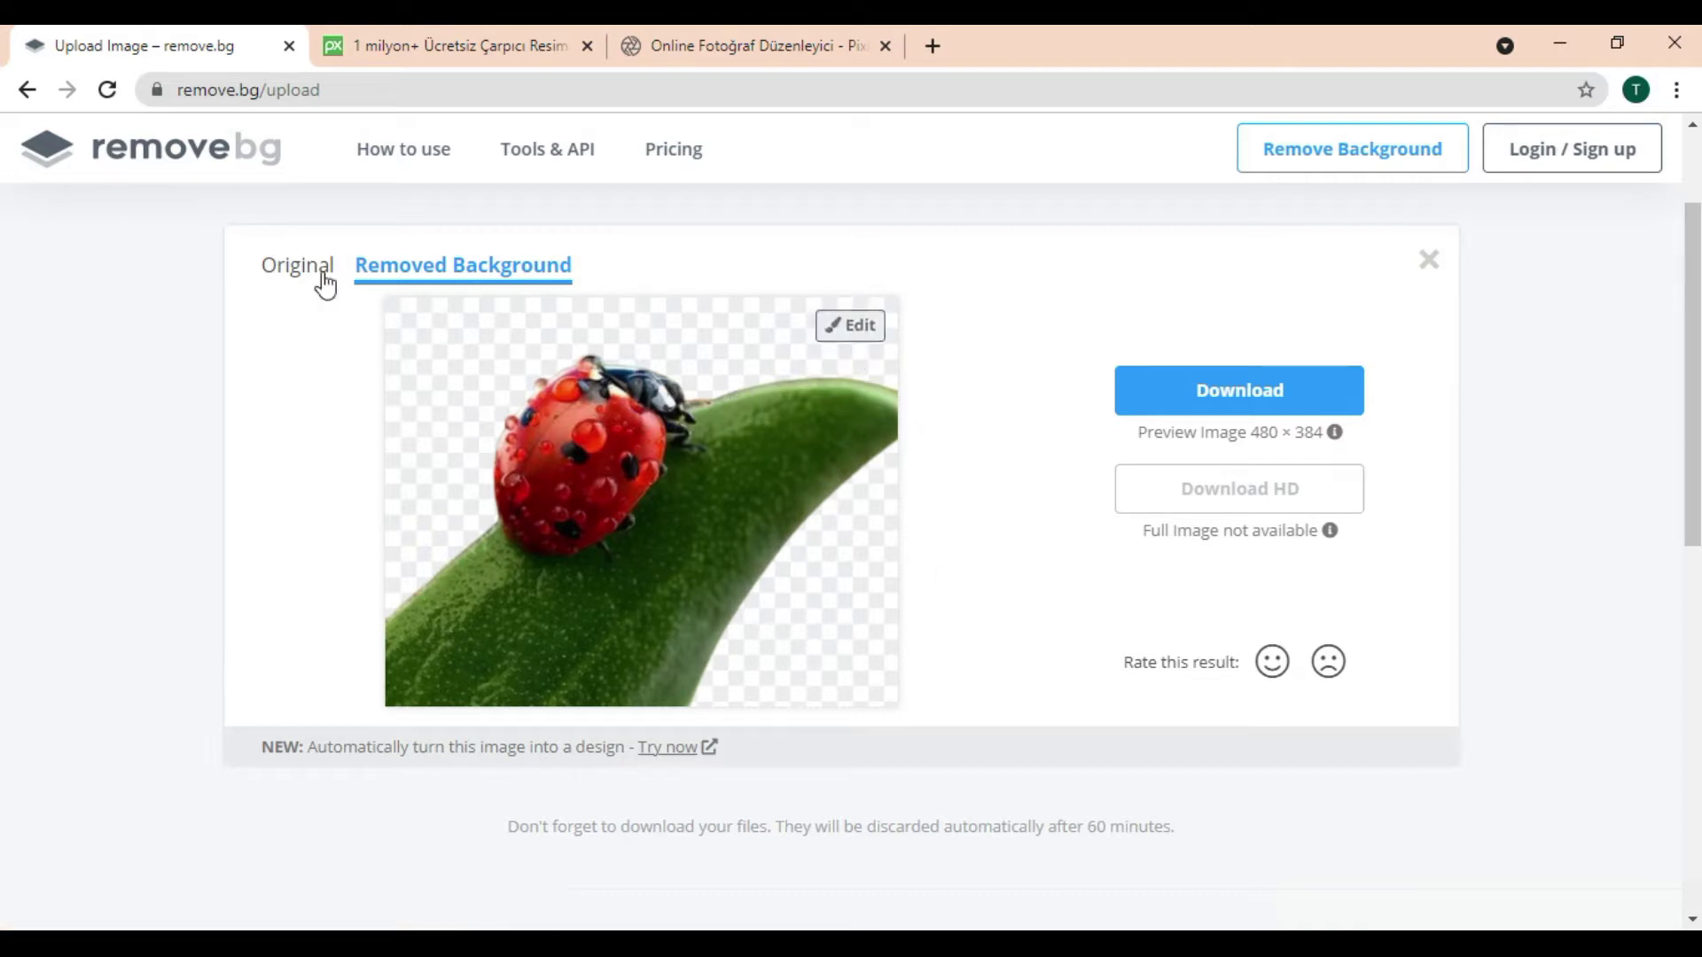
Compare the original and background-removed ladybug, then open the background editor
{"action": "left_click", "coordinate": [314, 274]}
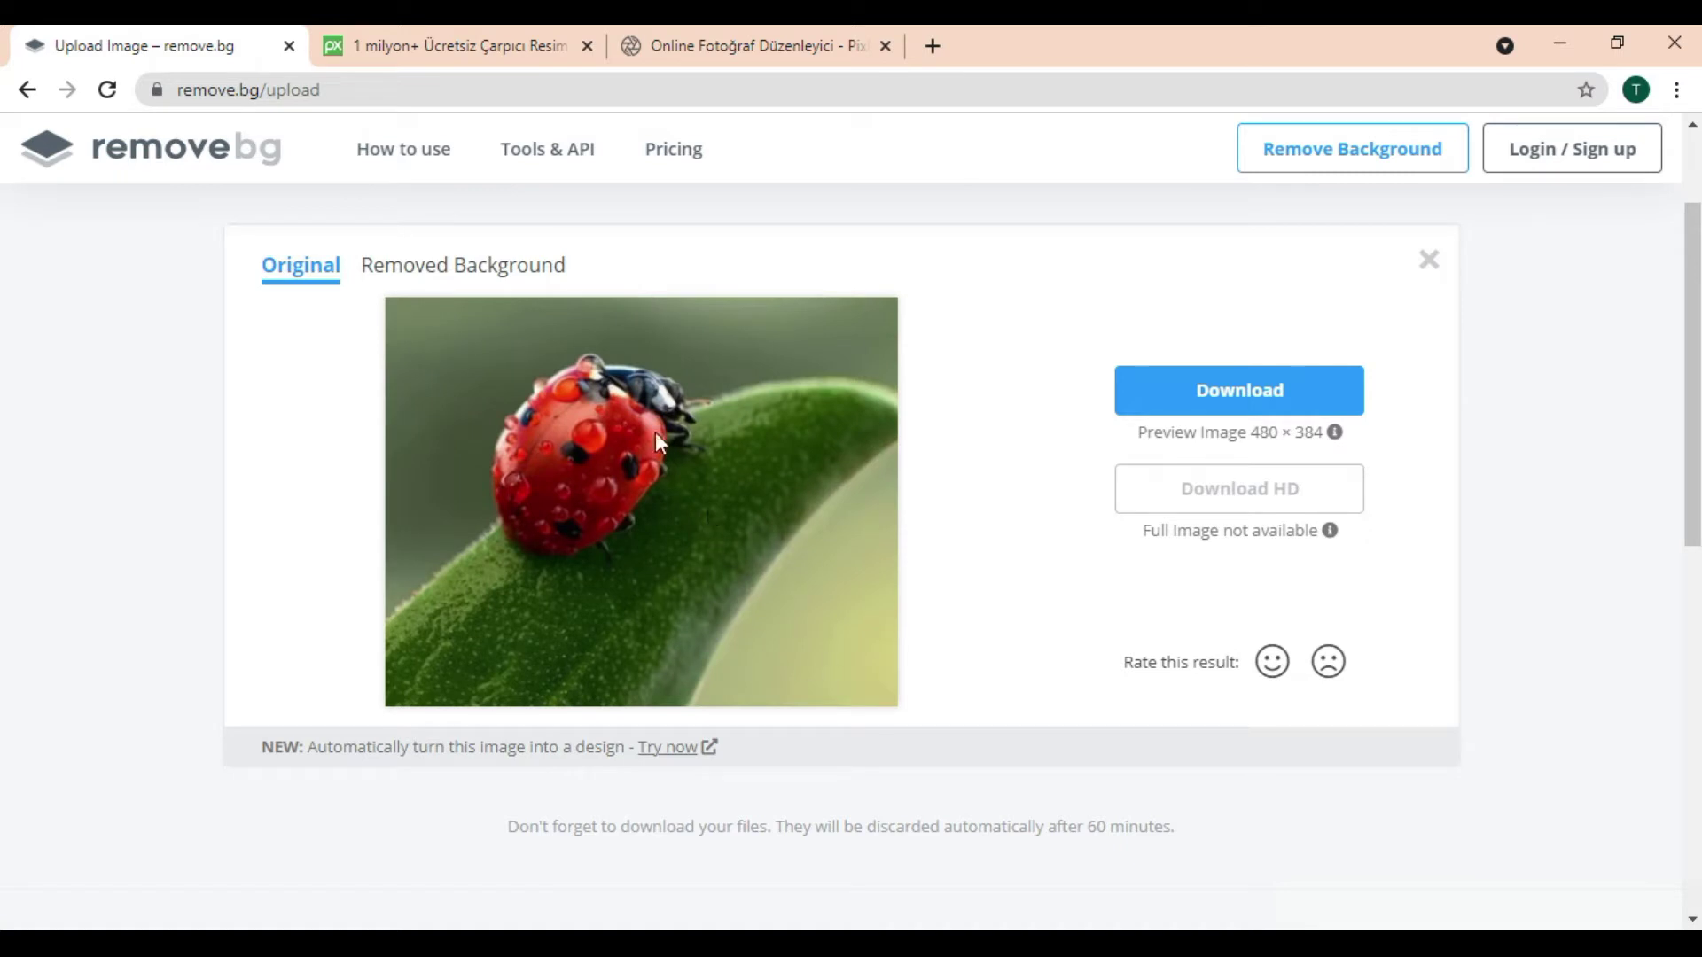
{"action": "left_click", "coordinate": [474, 275]}
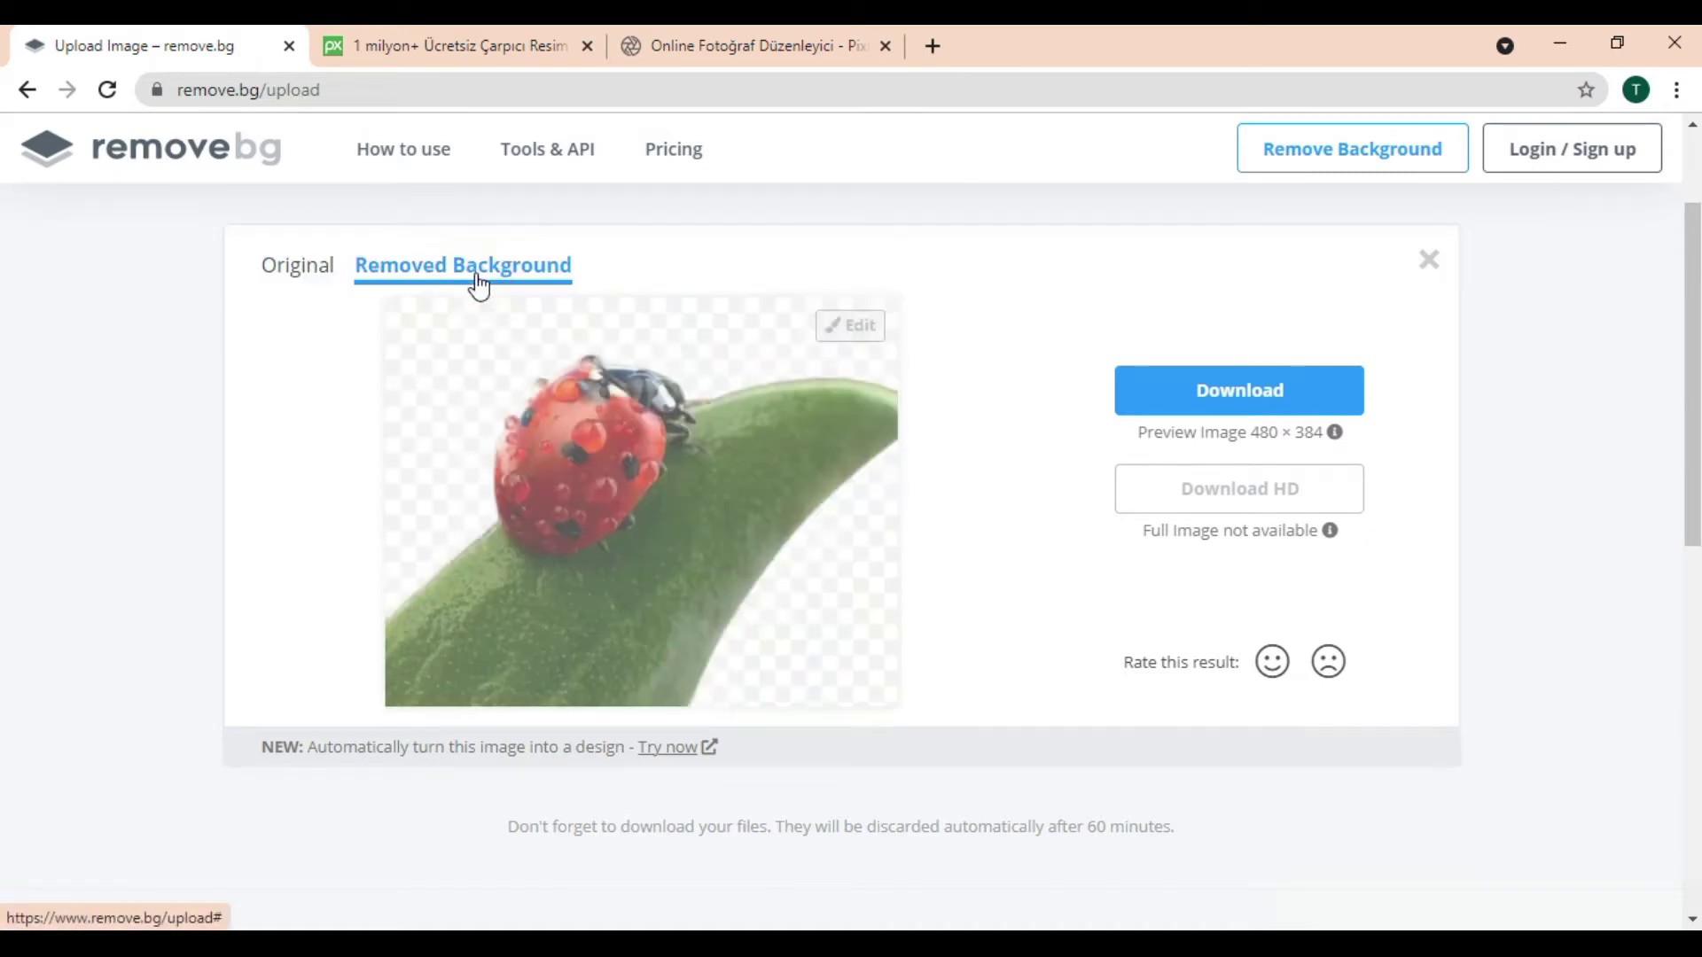
{"action": "left_click", "coordinate": [846, 325]}
{"action": "scroll", "coordinate": [1223, 653], "scroll_direction": "down", "scroll_amount": 3}
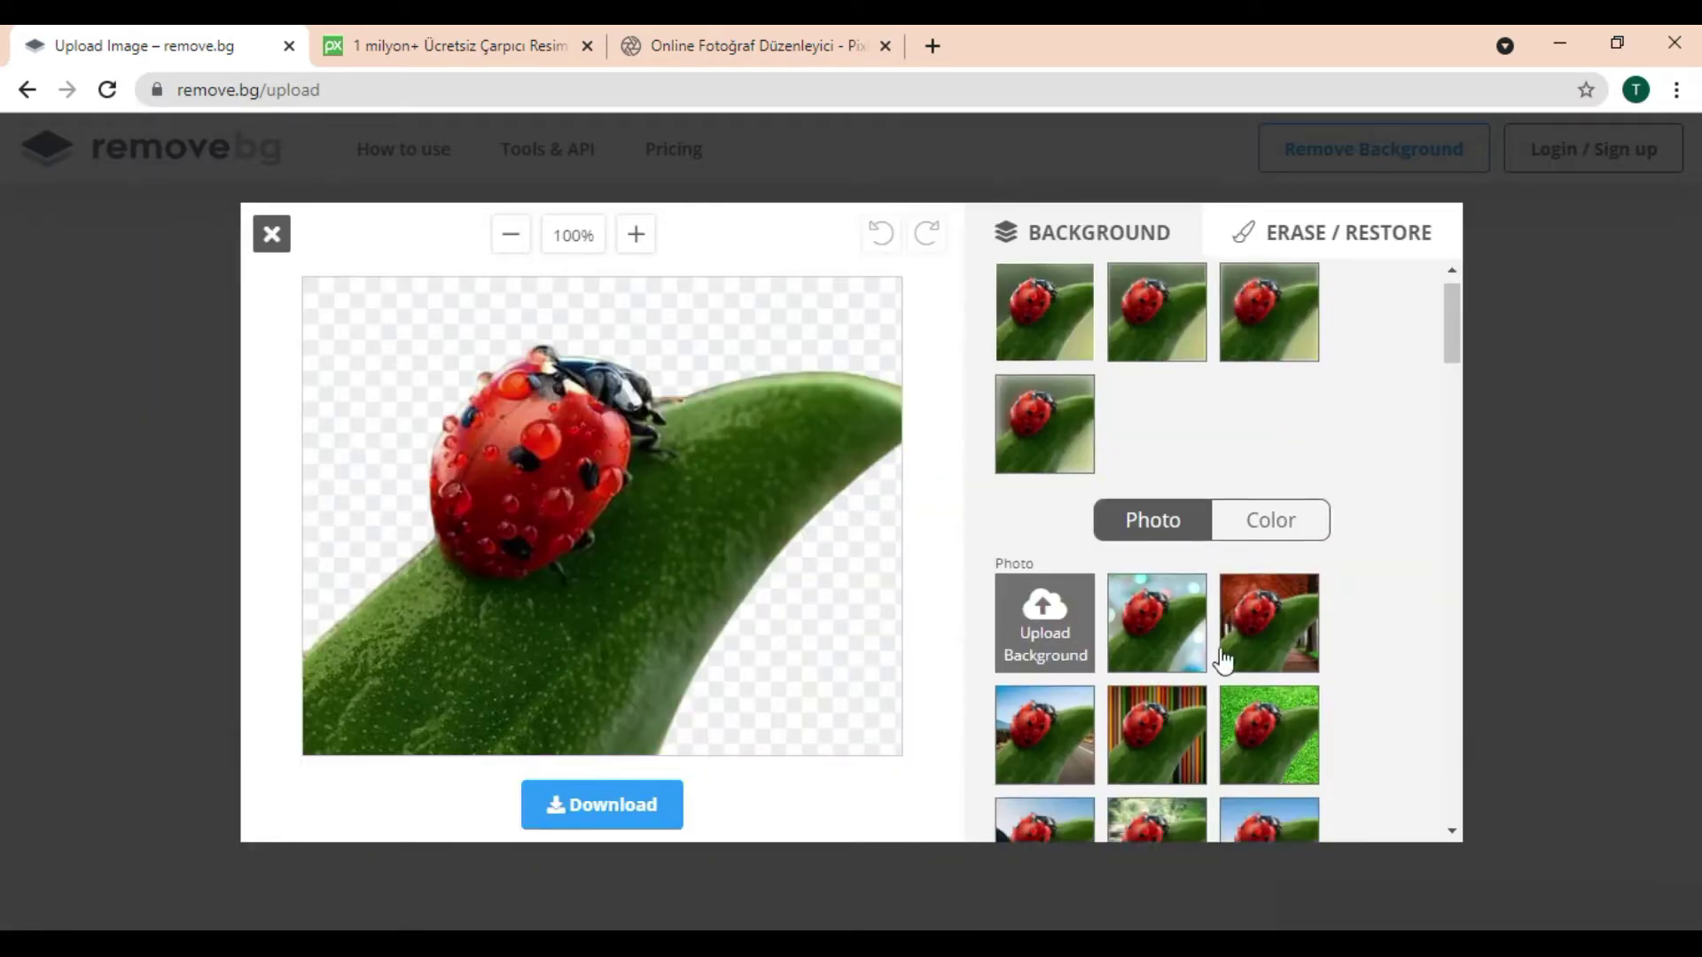
Browse the background photos and put the green hills landscape behind the ladybug
{"action": "scroll", "coordinate": [1235, 680], "scroll_direction": "down", "scroll_amount": 1}
{"action": "scroll", "coordinate": [1234, 667], "scroll_direction": "down", "scroll_amount": 1}
{"action": "scroll", "coordinate": [1213, 660], "scroll_direction": "down", "scroll_amount": 2}
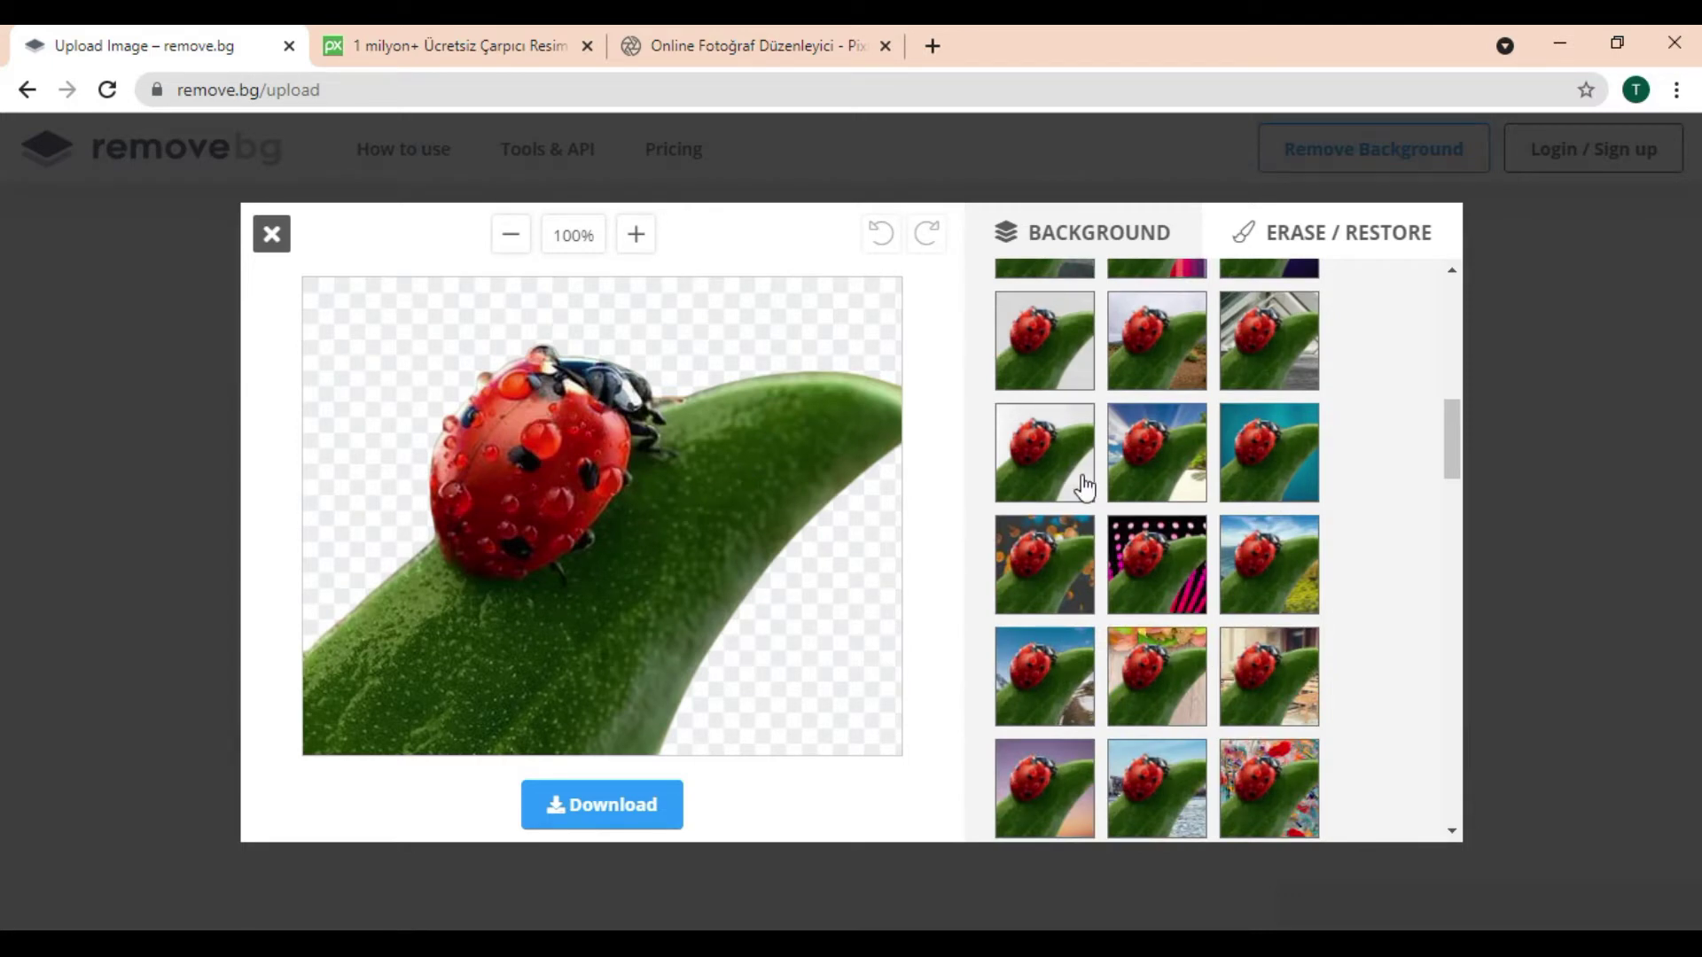
{"action": "scroll", "coordinate": [1208, 608], "scroll_direction": "down", "scroll_amount": 1}
{"action": "scroll", "coordinate": [1200, 608], "scroll_direction": "down", "scroll_amount": 1}
{"action": "scroll", "coordinate": [1193, 600], "scroll_direction": "down", "scroll_amount": 2}
{"action": "scroll", "coordinate": [1206, 611], "scroll_direction": "down", "scroll_amount": 2}
{"action": "scroll", "coordinate": [1203, 607], "scroll_direction": "down", "scroll_amount": 1}
{"action": "scroll", "coordinate": [1200, 602], "scroll_direction": "down", "scroll_amount": 1}
{"action": "scroll", "coordinate": [1200, 608], "scroll_direction": "down", "scroll_amount": 1}
{"action": "scroll", "coordinate": [1188, 610], "scroll_direction": "down", "scroll_amount": 1}
{"action": "scroll", "coordinate": [1179, 612], "scroll_direction": "up", "scroll_amount": 2}
{"action": "scroll", "coordinate": [1179, 611], "scroll_direction": "up", "scroll_amount": 1}
{"action": "scroll", "coordinate": [1179, 611], "scroll_direction": "up", "scroll_amount": 2}
{"action": "scroll", "coordinate": [1179, 611], "scroll_direction": "up", "scroll_amount": 1}
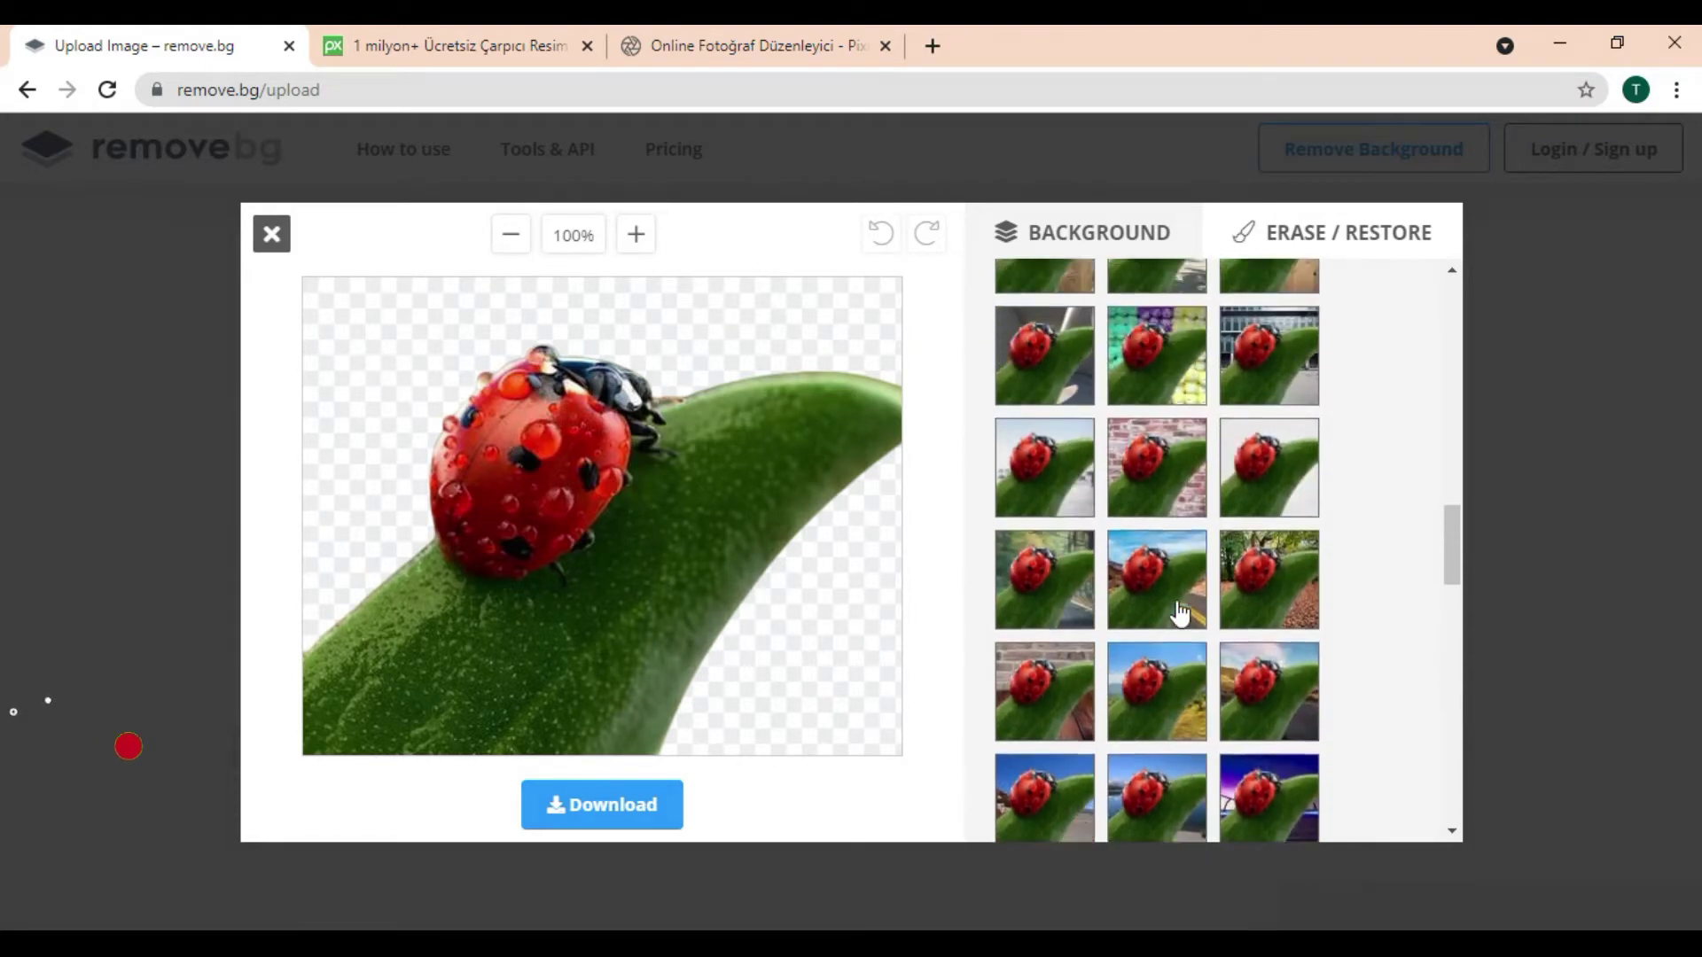
{"action": "scroll", "coordinate": [1178, 612], "scroll_direction": "up", "scroll_amount": 2}
{"action": "scroll", "coordinate": [1177, 612], "scroll_direction": "up", "scroll_amount": 1}
{"action": "scroll", "coordinate": [1177, 612], "scroll_direction": "up", "scroll_amount": 1}
{"action": "scroll", "coordinate": [1174, 611], "scroll_direction": "up", "scroll_amount": 1}
{"action": "scroll", "coordinate": [1175, 612], "scroll_direction": "up", "scroll_amount": 2}
{"action": "scroll", "coordinate": [1178, 608], "scroll_direction": "up", "scroll_amount": 2}
{"action": "scroll", "coordinate": [1186, 595], "scroll_direction": "up", "scroll_amount": 2}
{"action": "scroll", "coordinate": [1186, 594], "scroll_direction": "down", "scroll_amount": 2}
{"action": "scroll", "coordinate": [1186, 592], "scroll_direction": "down", "scroll_amount": 1}
{"action": "scroll", "coordinate": [1186, 592], "scroll_direction": "down", "scroll_amount": 2}
{"action": "scroll", "coordinate": [1187, 590], "scroll_direction": "down", "scroll_amount": 1}
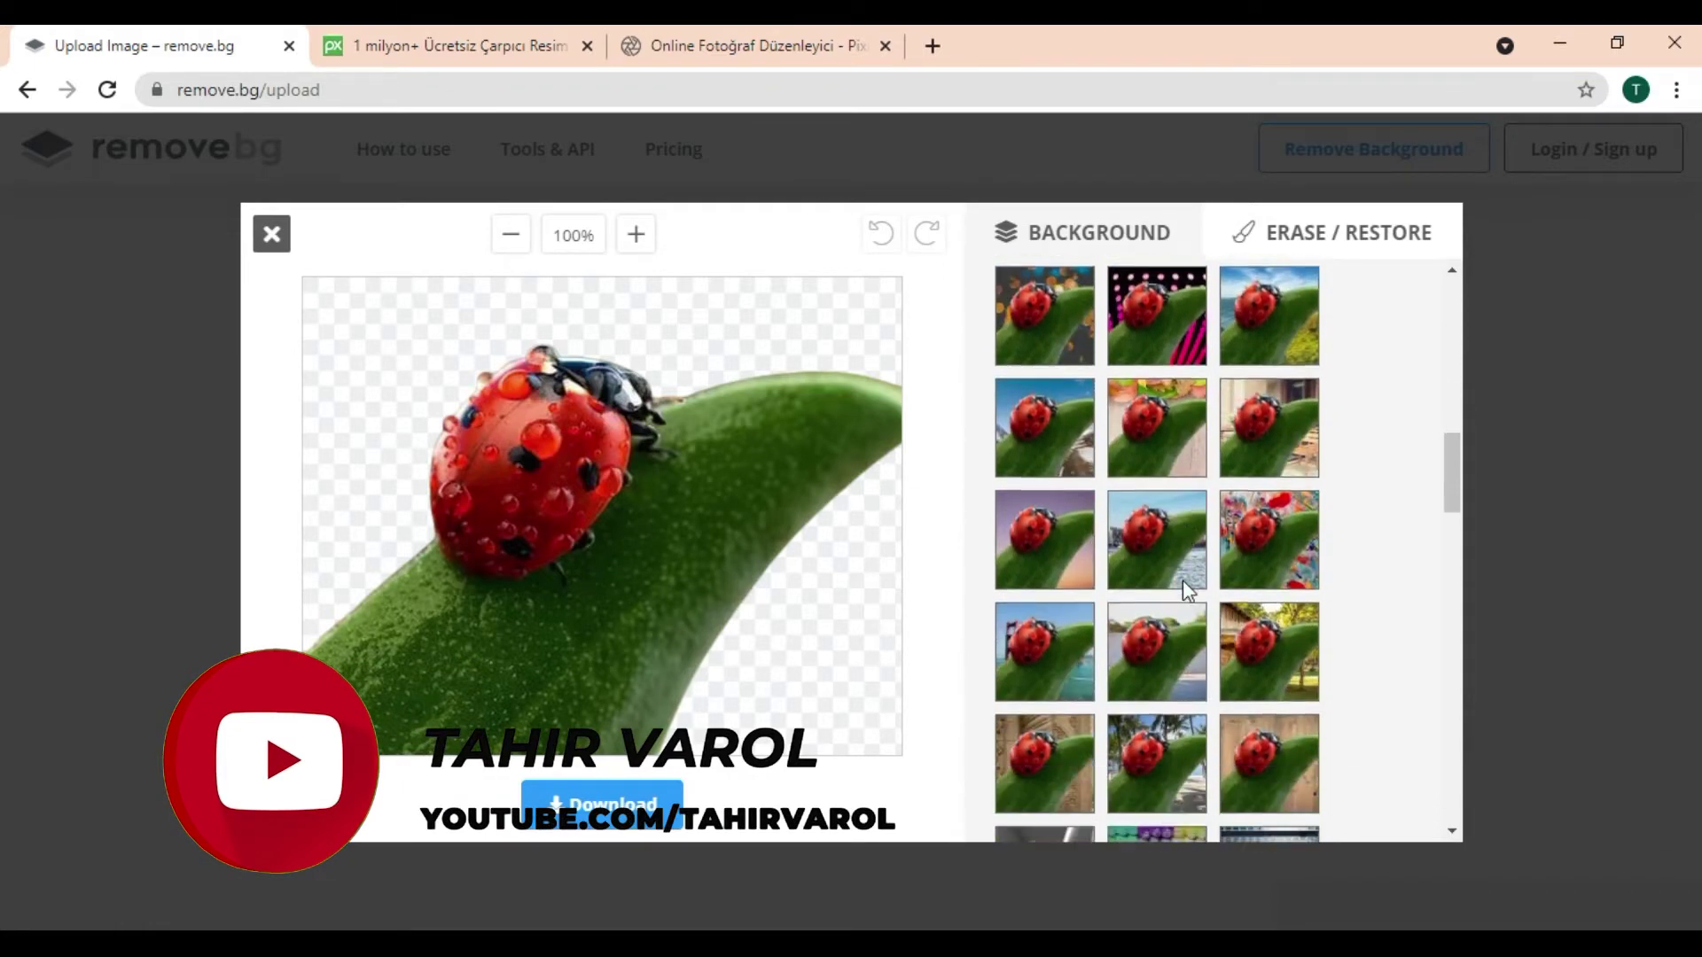
{"action": "scroll", "coordinate": [1188, 589], "scroll_direction": "down", "scroll_amount": 1}
{"action": "scroll", "coordinate": [1187, 589], "scroll_direction": "down", "scroll_amount": 2}
{"action": "scroll", "coordinate": [1186, 591], "scroll_direction": "down", "scroll_amount": 1}
{"action": "scroll", "coordinate": [1186, 592], "scroll_direction": "down", "scroll_amount": 1}
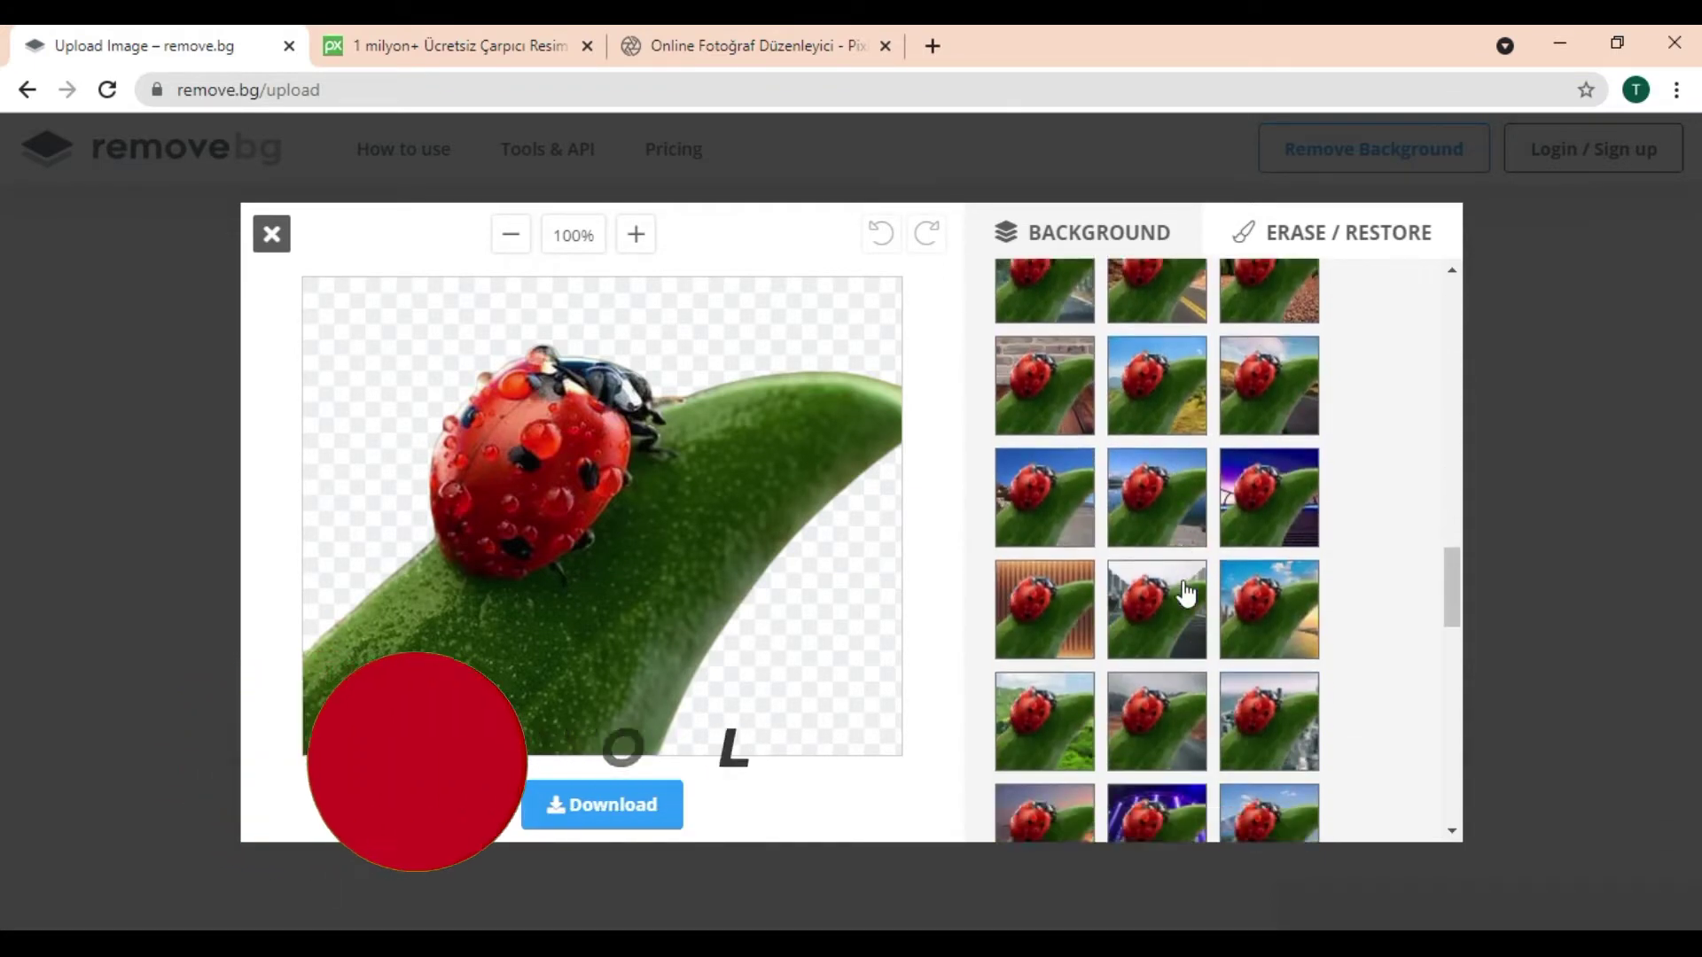
{"action": "scroll", "coordinate": [1188, 592], "scroll_direction": "down", "scroll_amount": 2}
{"action": "scroll", "coordinate": [1185, 588], "scroll_direction": "down", "scroll_amount": 1}
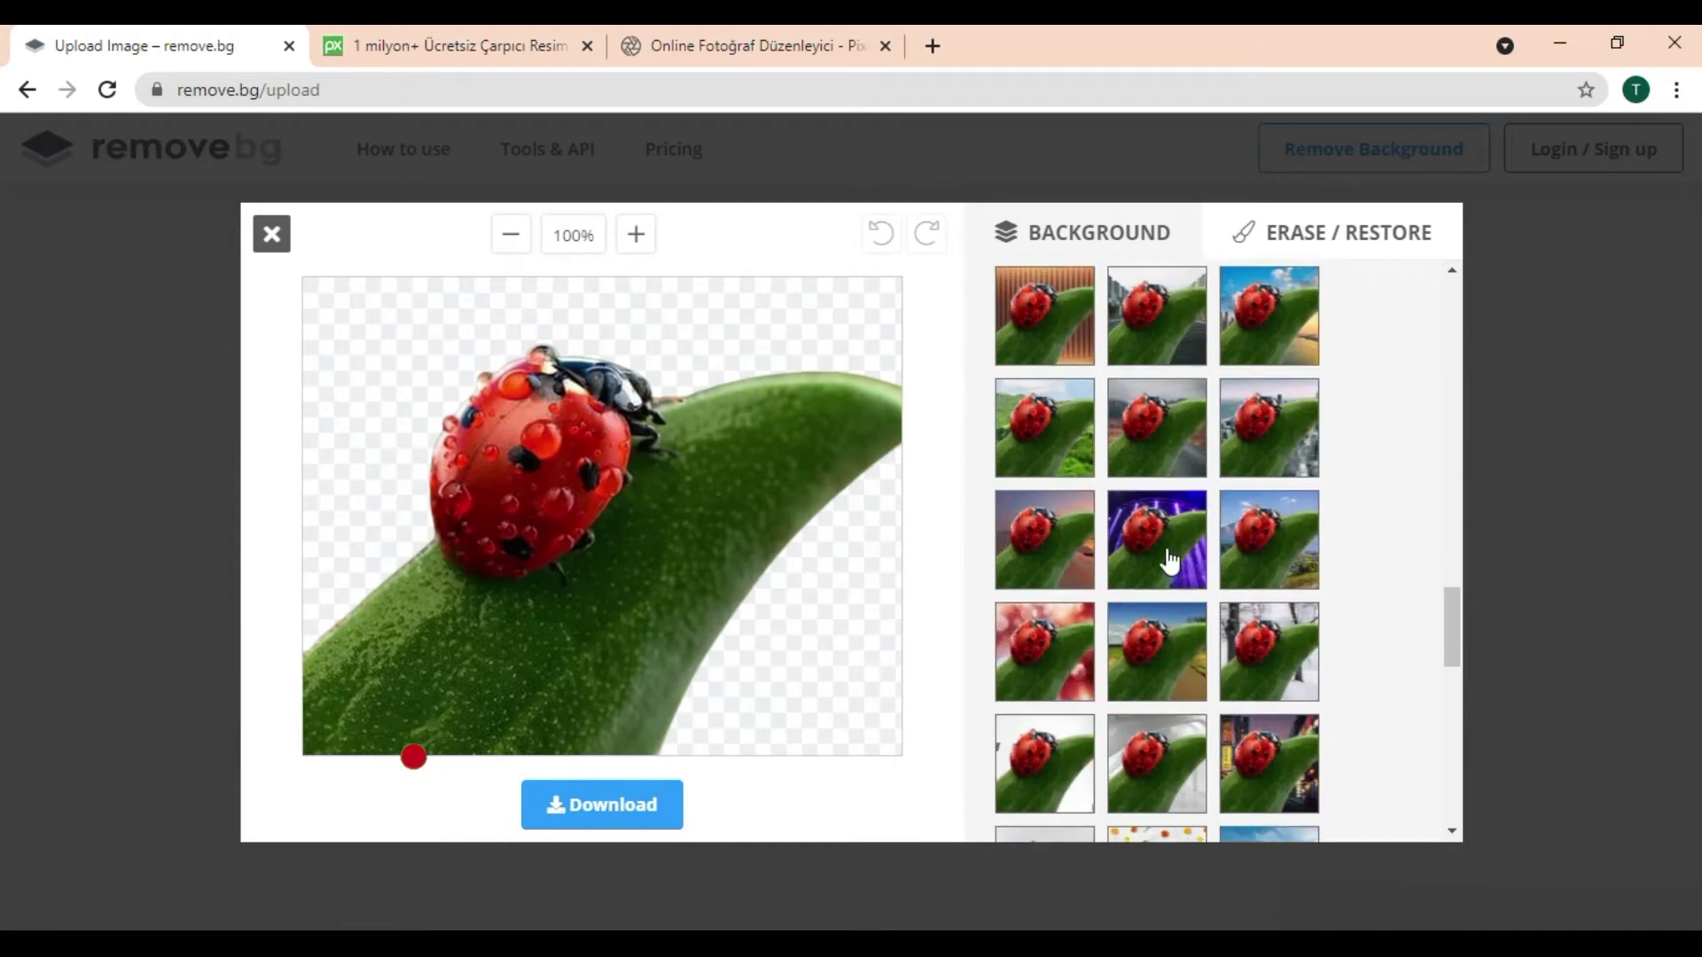
{"action": "left_click", "coordinate": [1078, 453]}
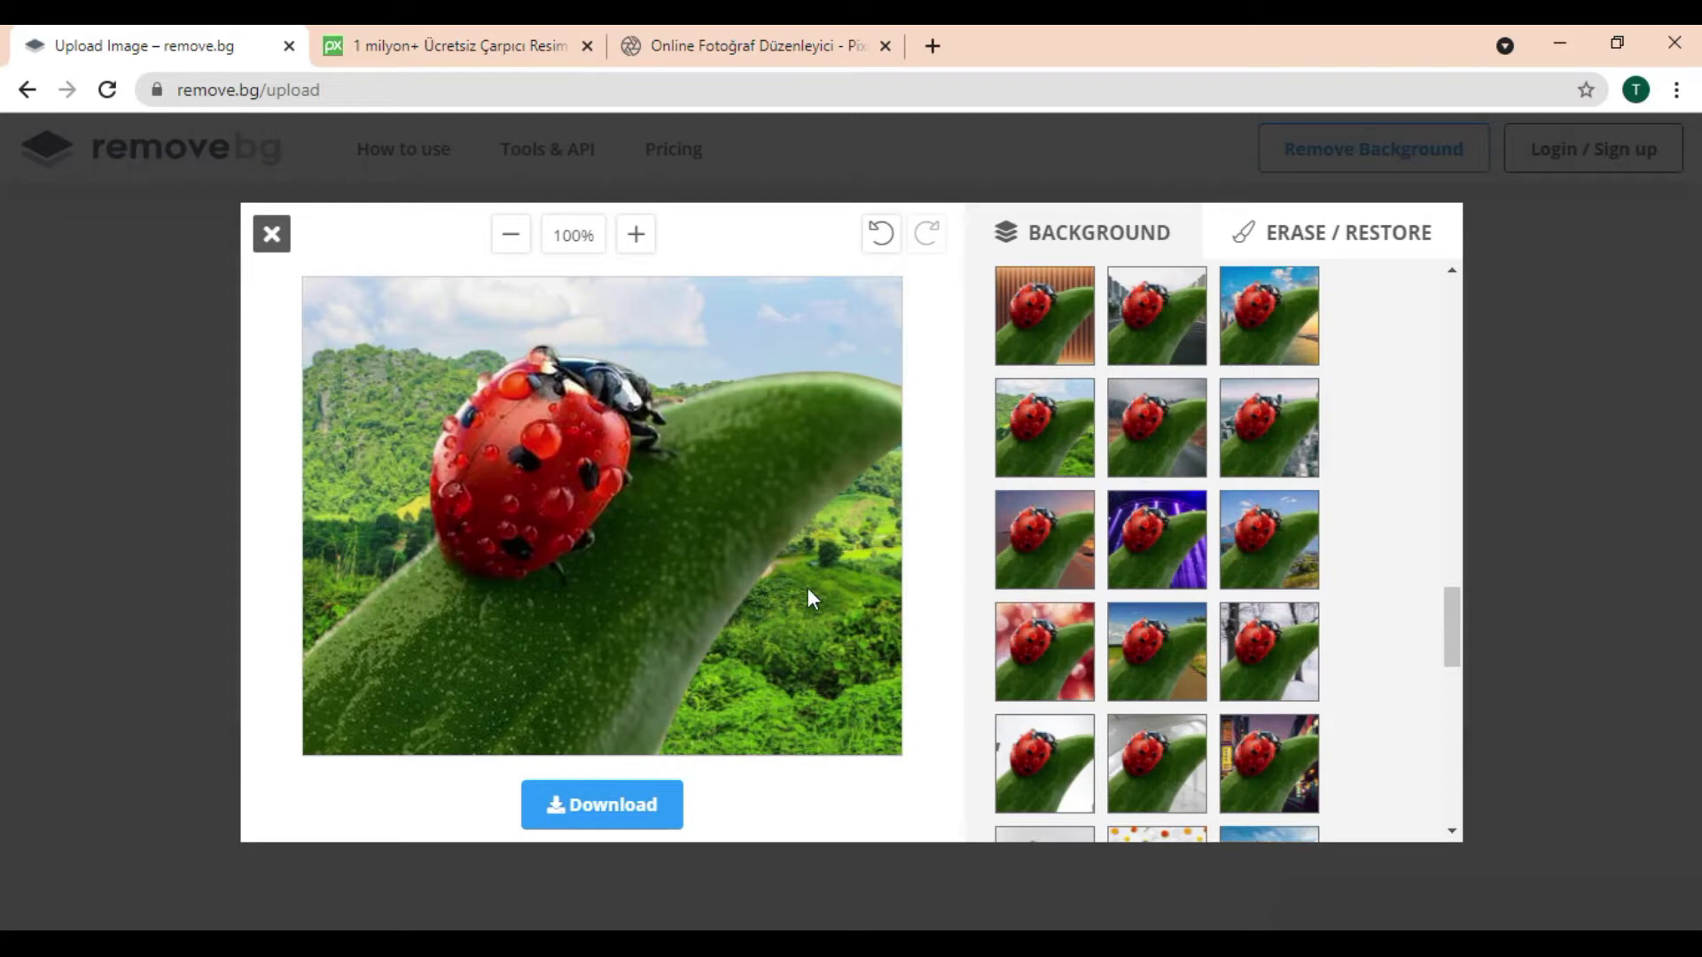
Download the ladybug-on-hills composite as a PNG and close the background editor
{"action": "left_click", "coordinate": [601, 804]}
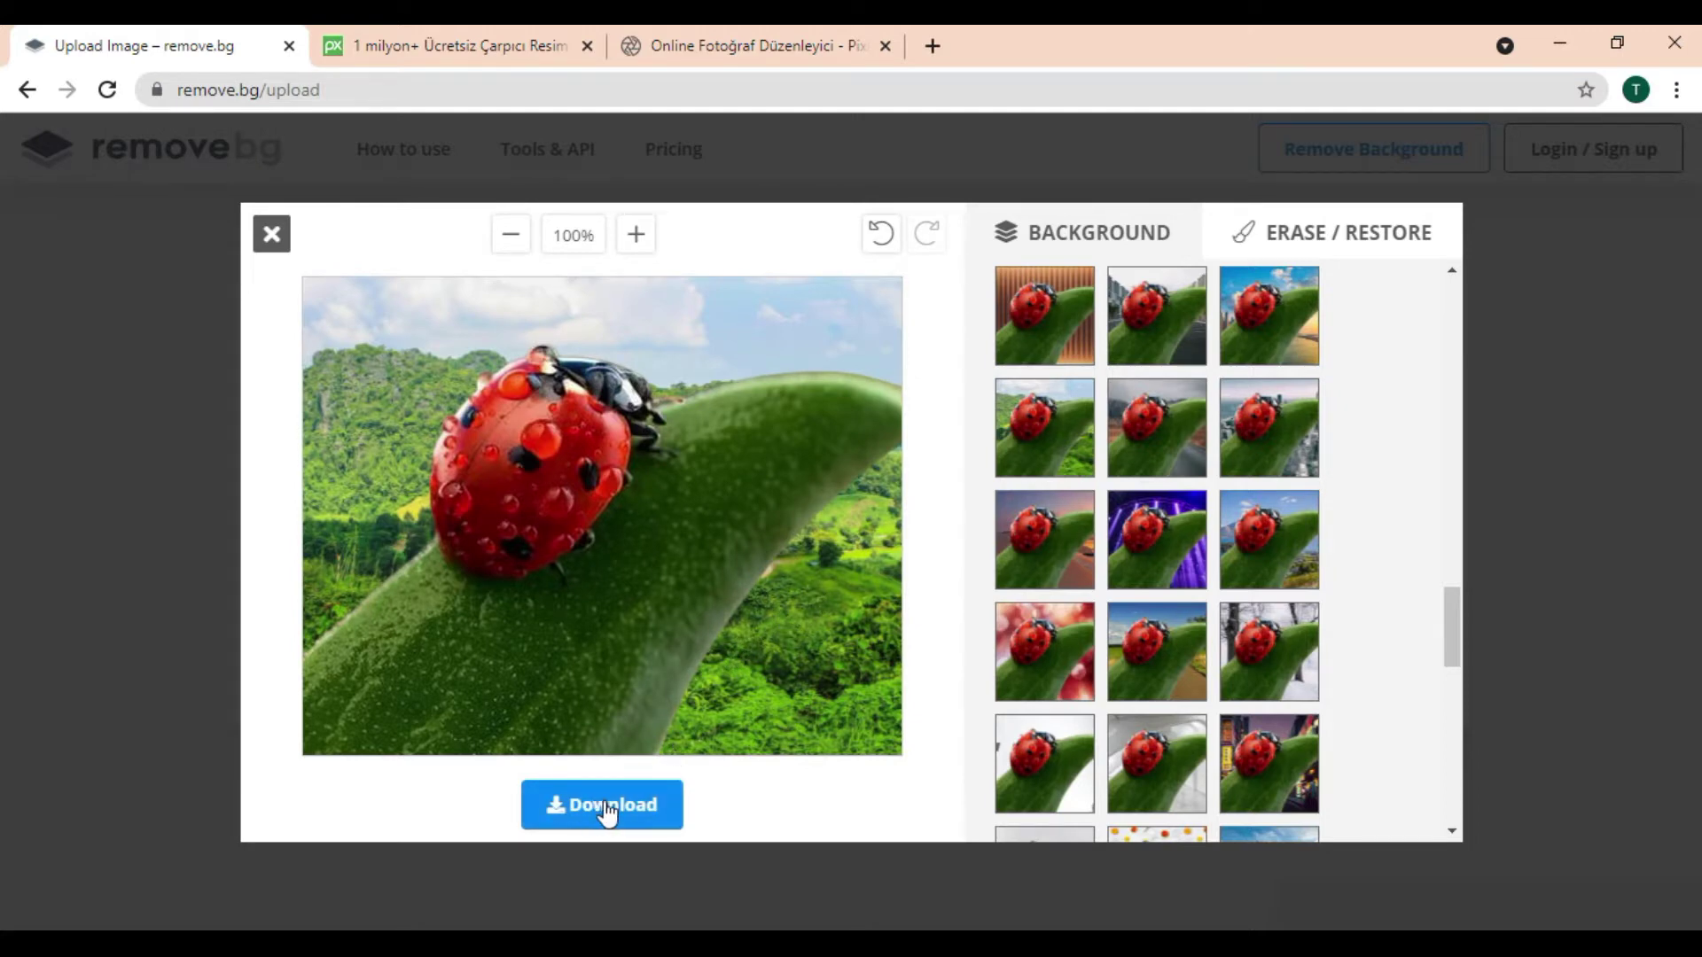
{"action": "left_click", "coordinate": [634, 802]}
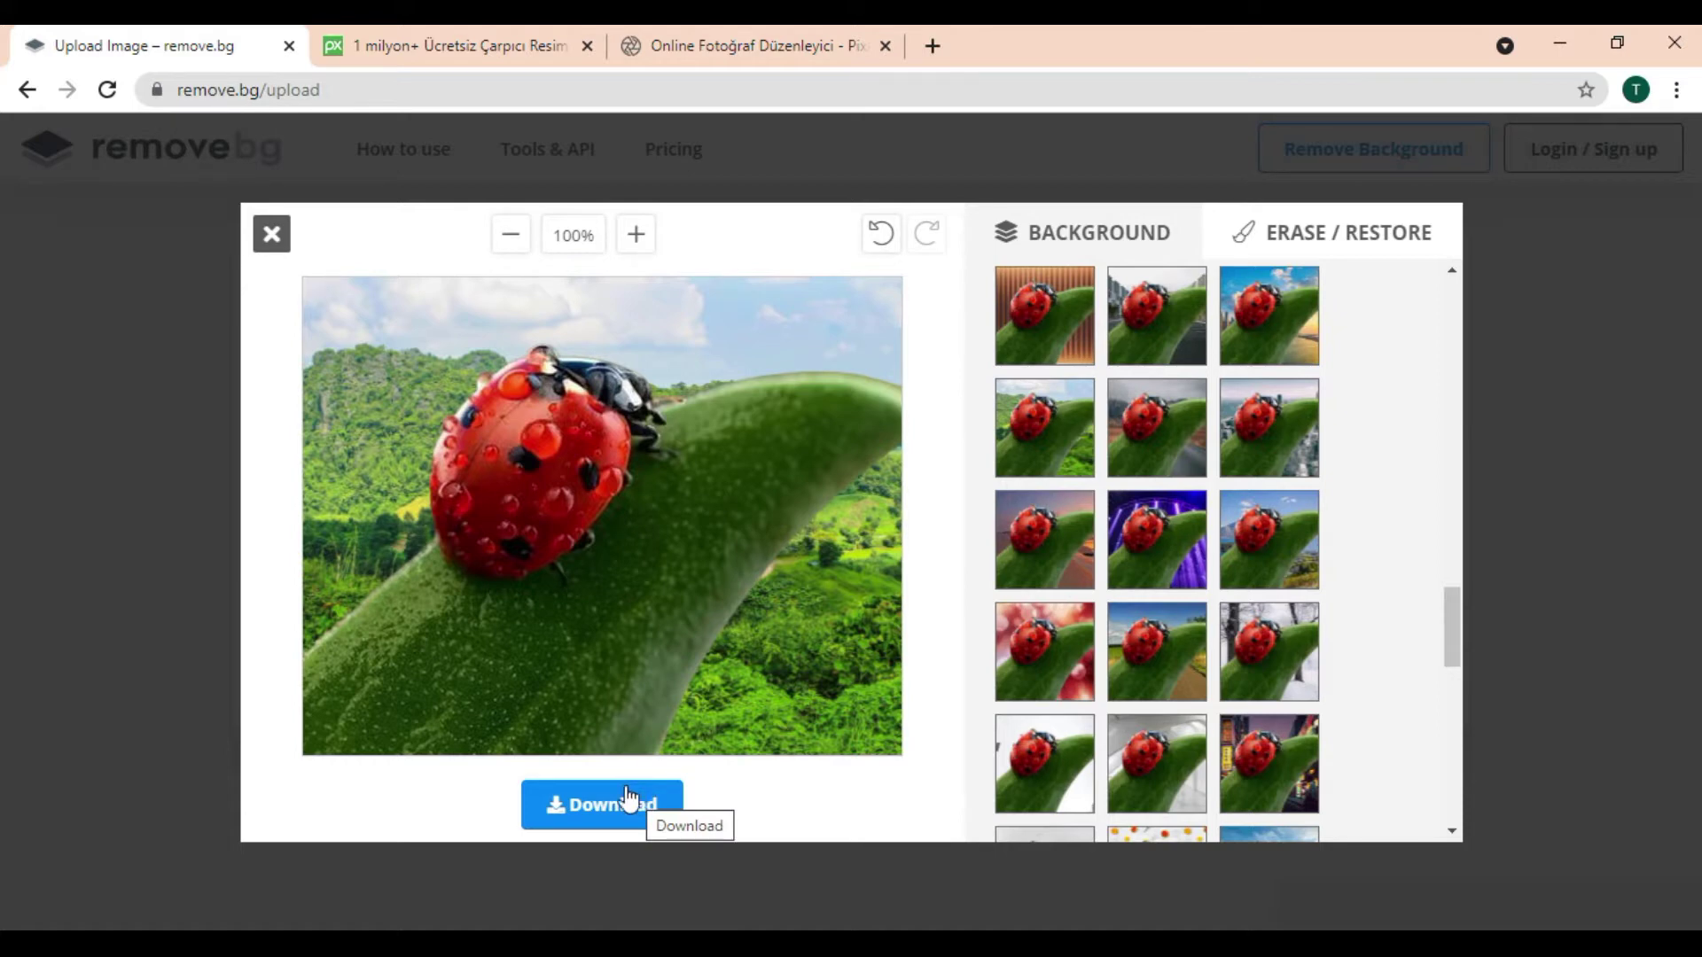
{"action": "left_click", "coordinate": [625, 800]}
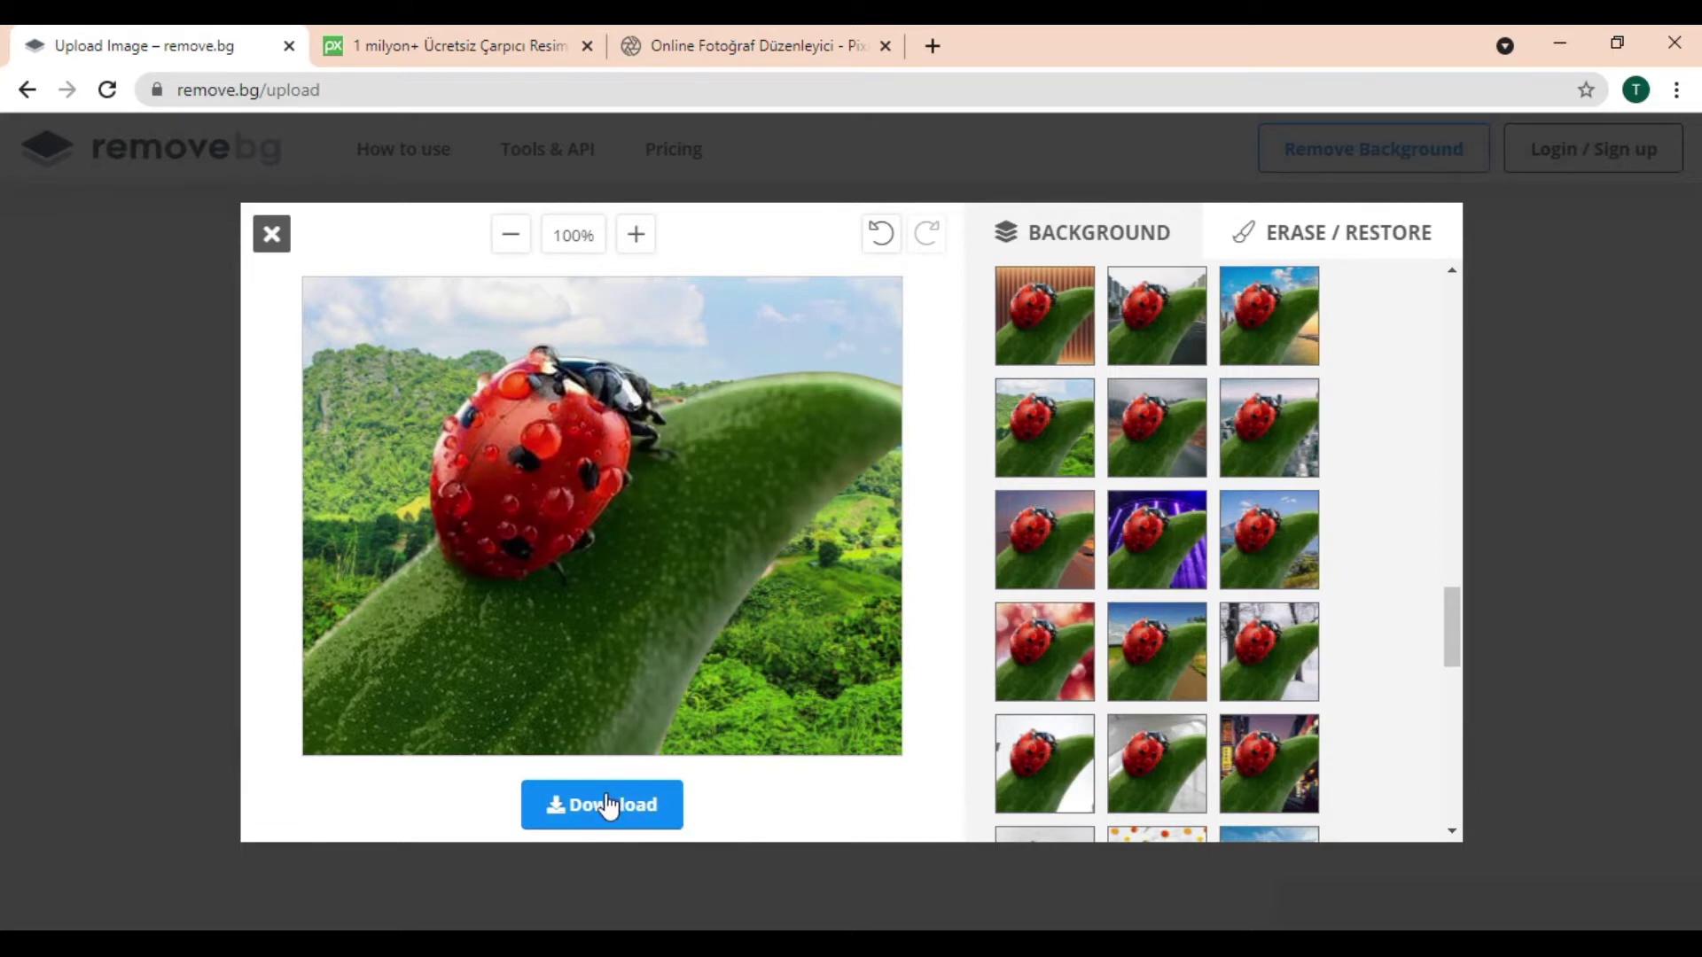
{"action": "left_click", "coordinate": [610, 805]}
{"action": "left_click", "coordinate": [610, 807]}
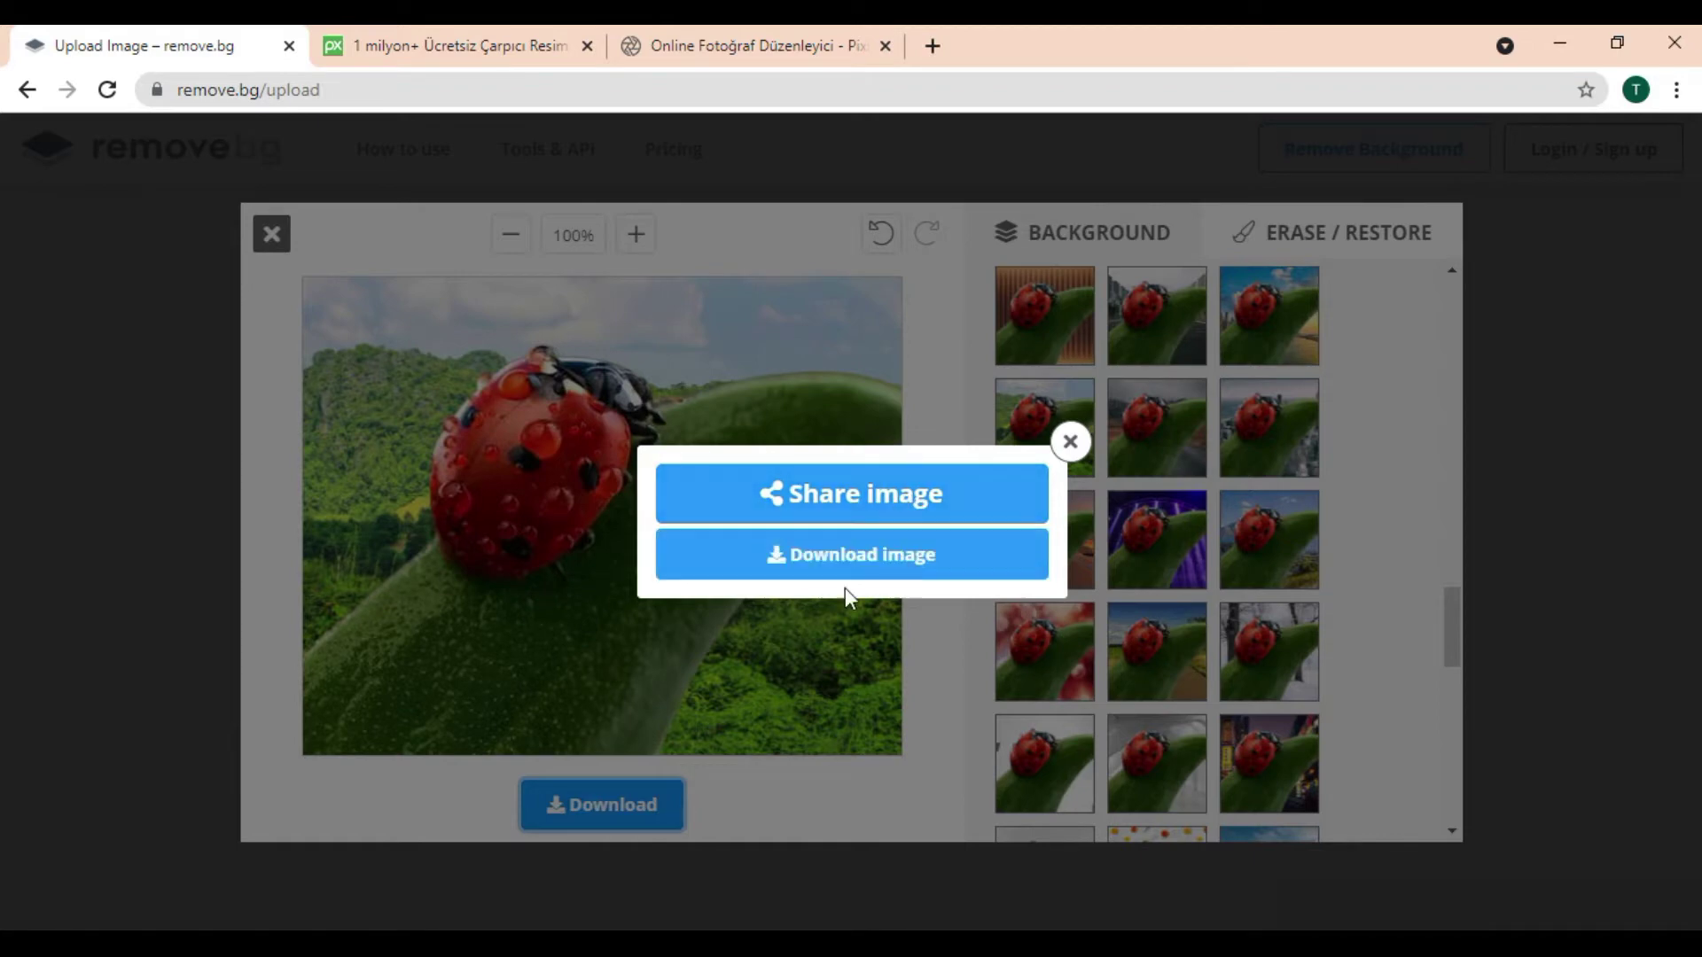
{"action": "left_click", "coordinate": [861, 569]}
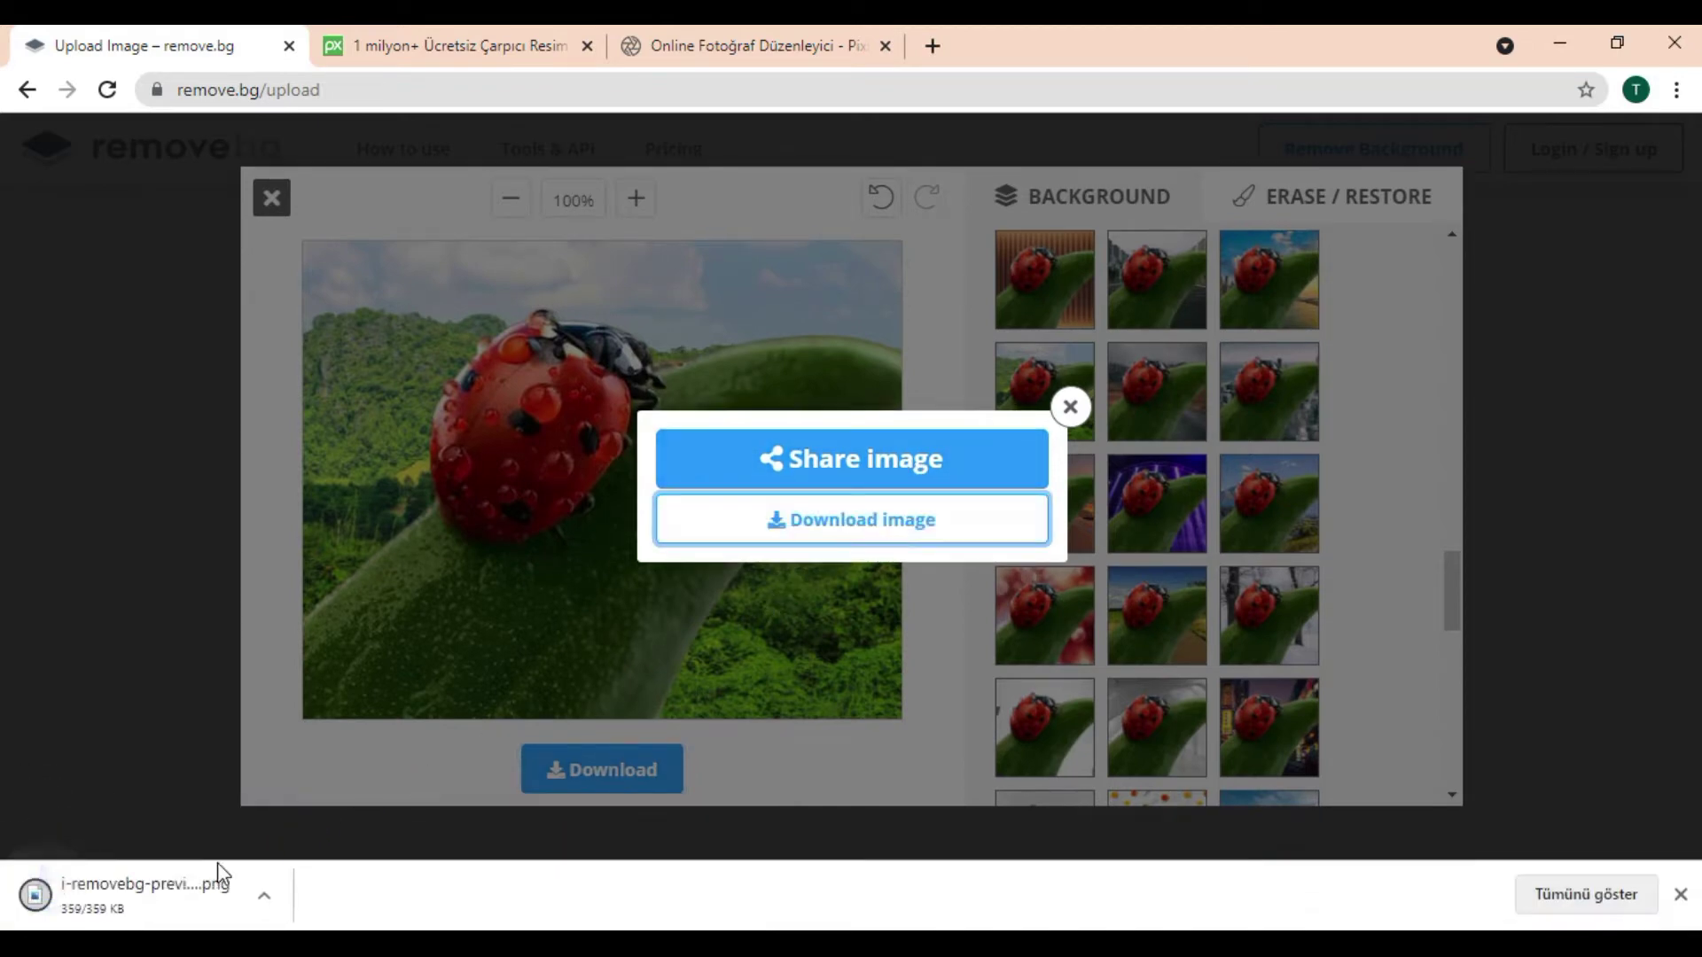
{"action": "left_click", "coordinate": [1071, 408]}
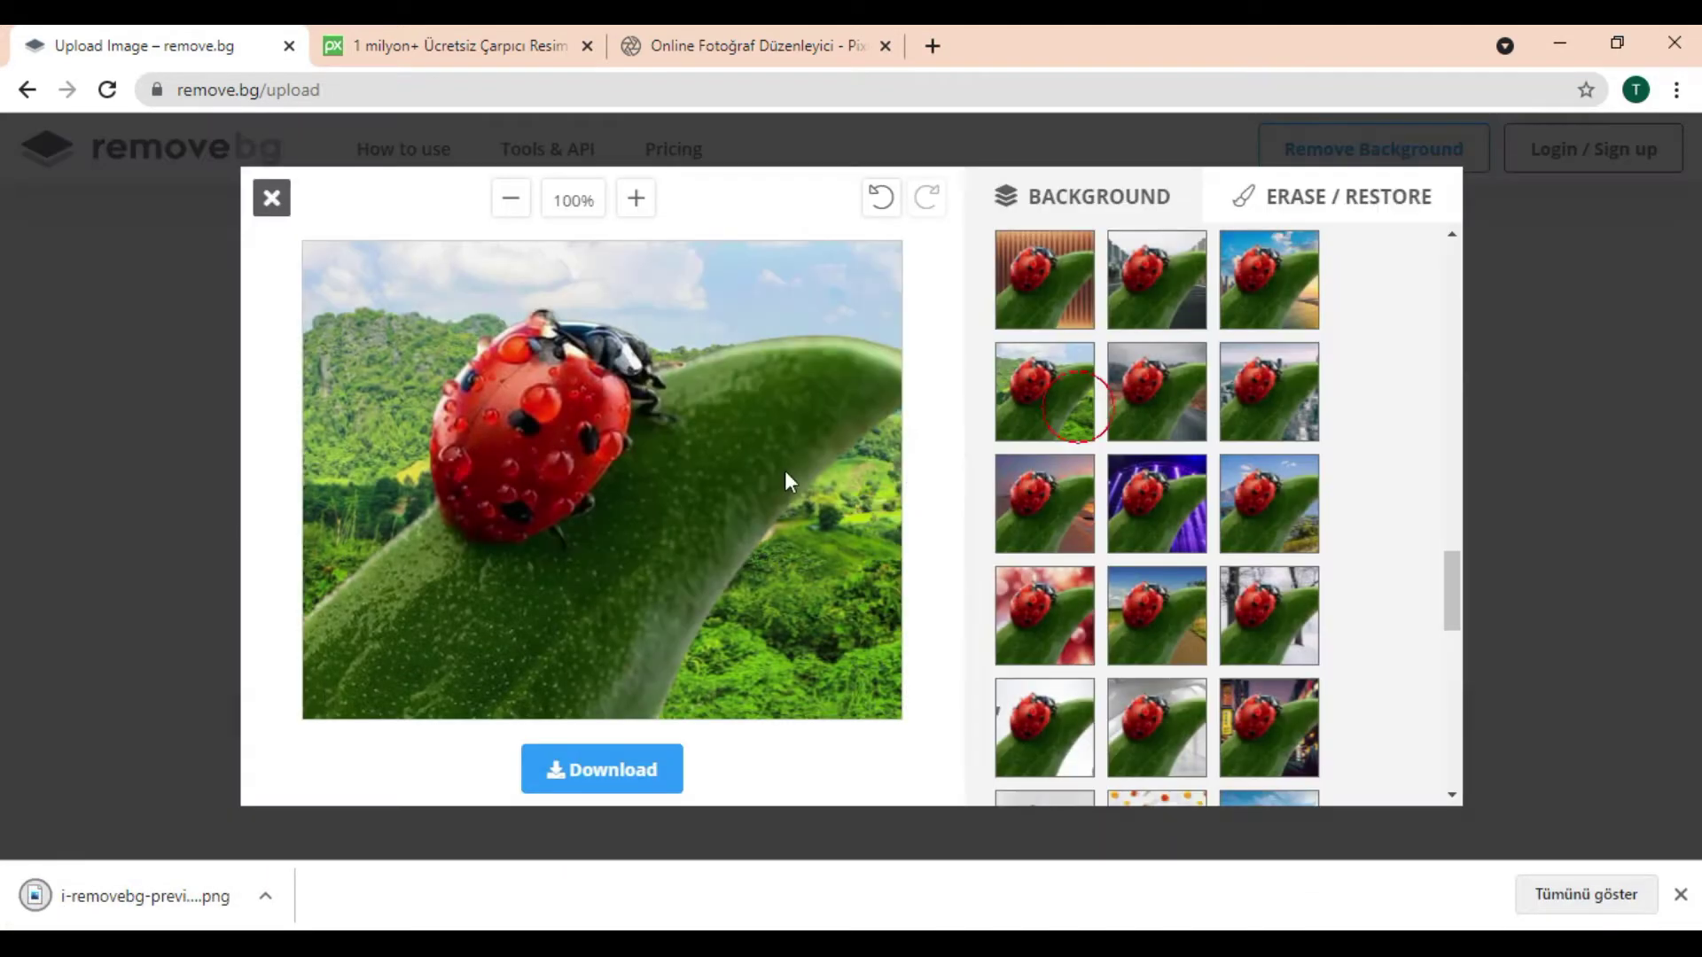
{"action": "left_click", "coordinate": [251, 213]}
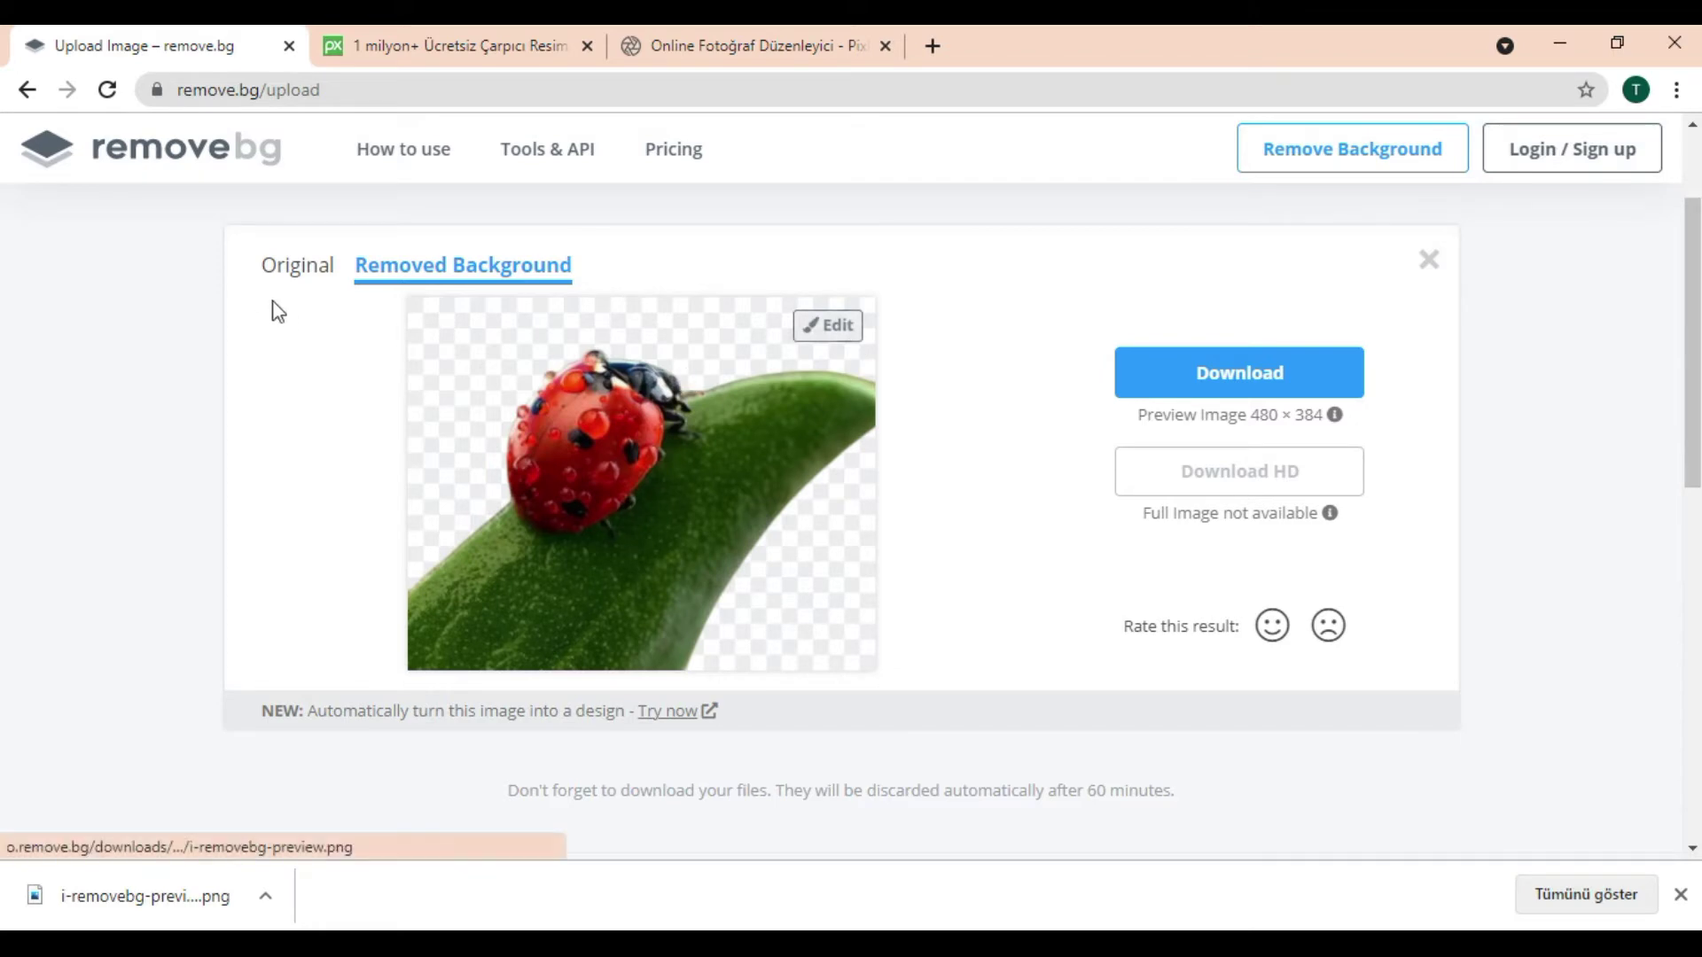
View the original ladybug photo once more, then switch to the Pixabay tab
{"action": "left_click", "coordinate": [293, 265]}
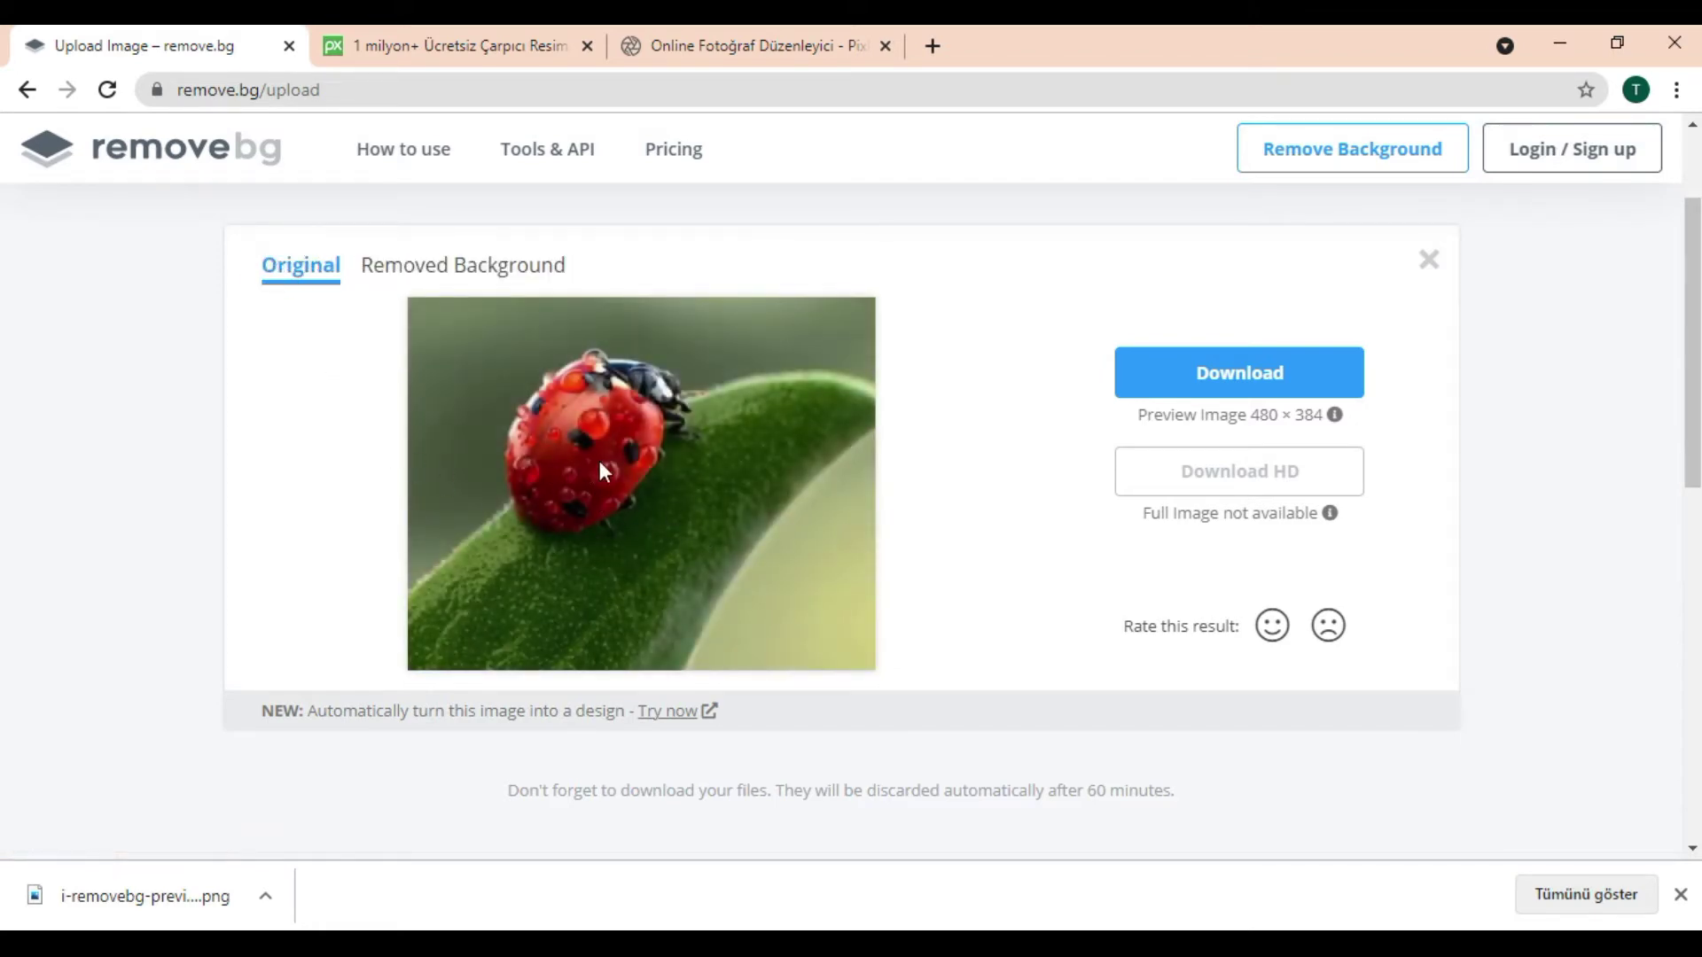
{"action": "left_click", "coordinate": [434, 40]}
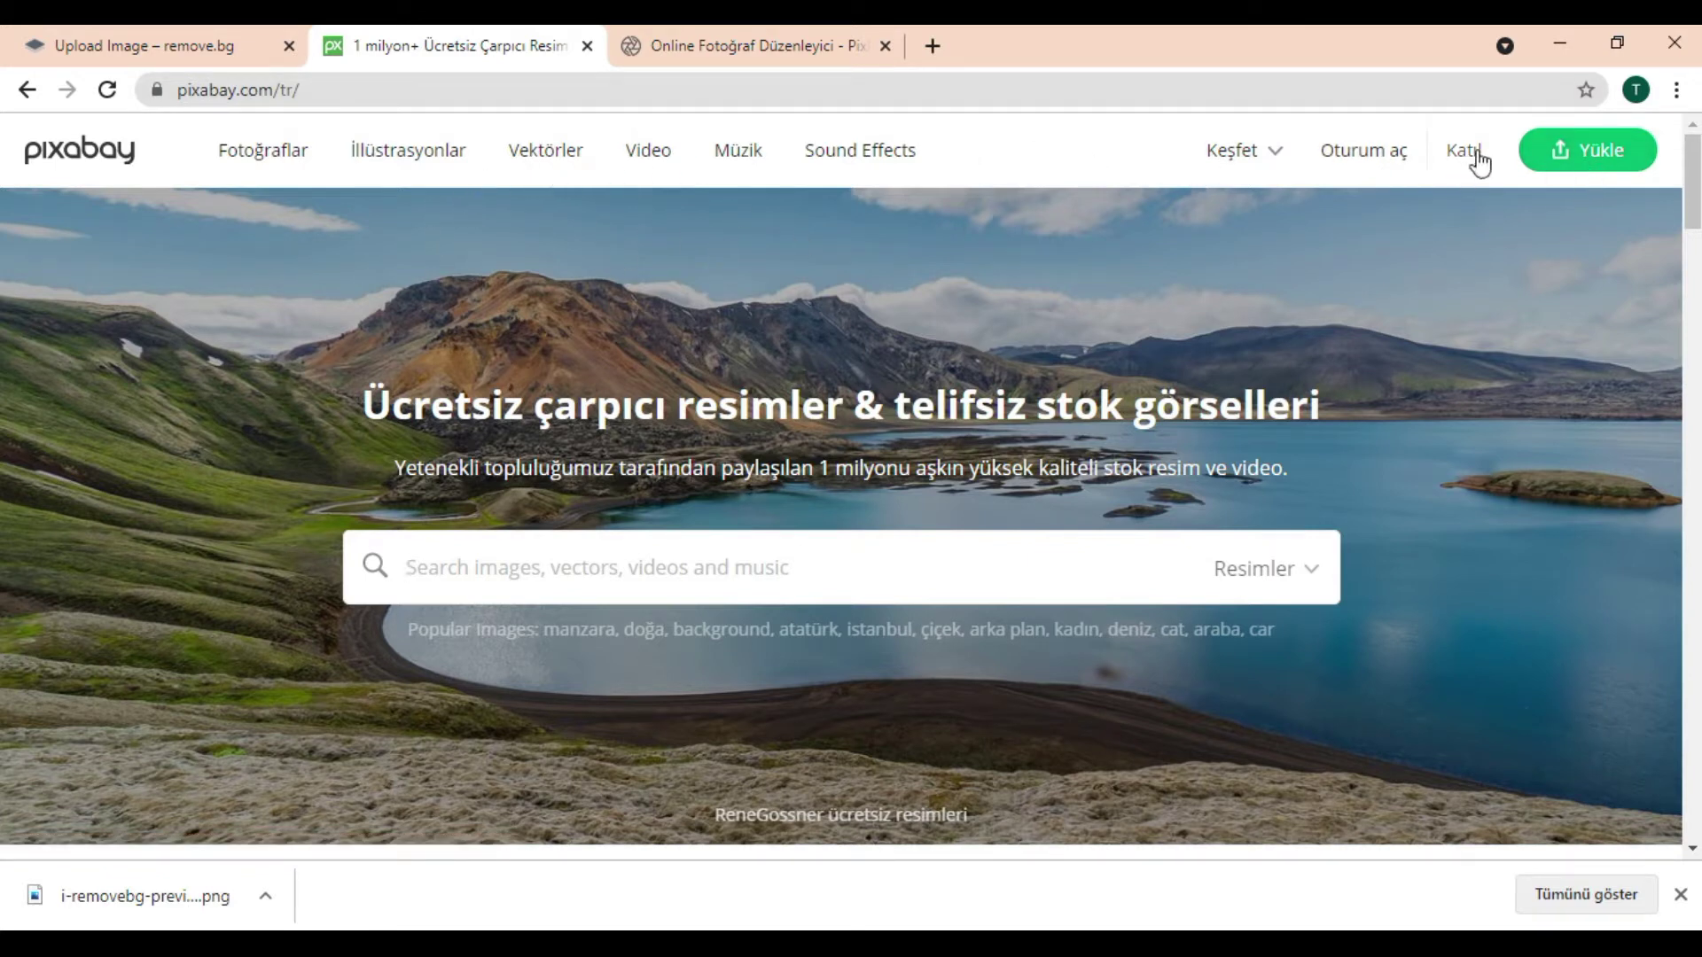
Dismiss the signup form and search Pixabay photos (Fotoğraflar) for 'istanbul'
{"action": "left_click", "coordinate": [1608, 147]}
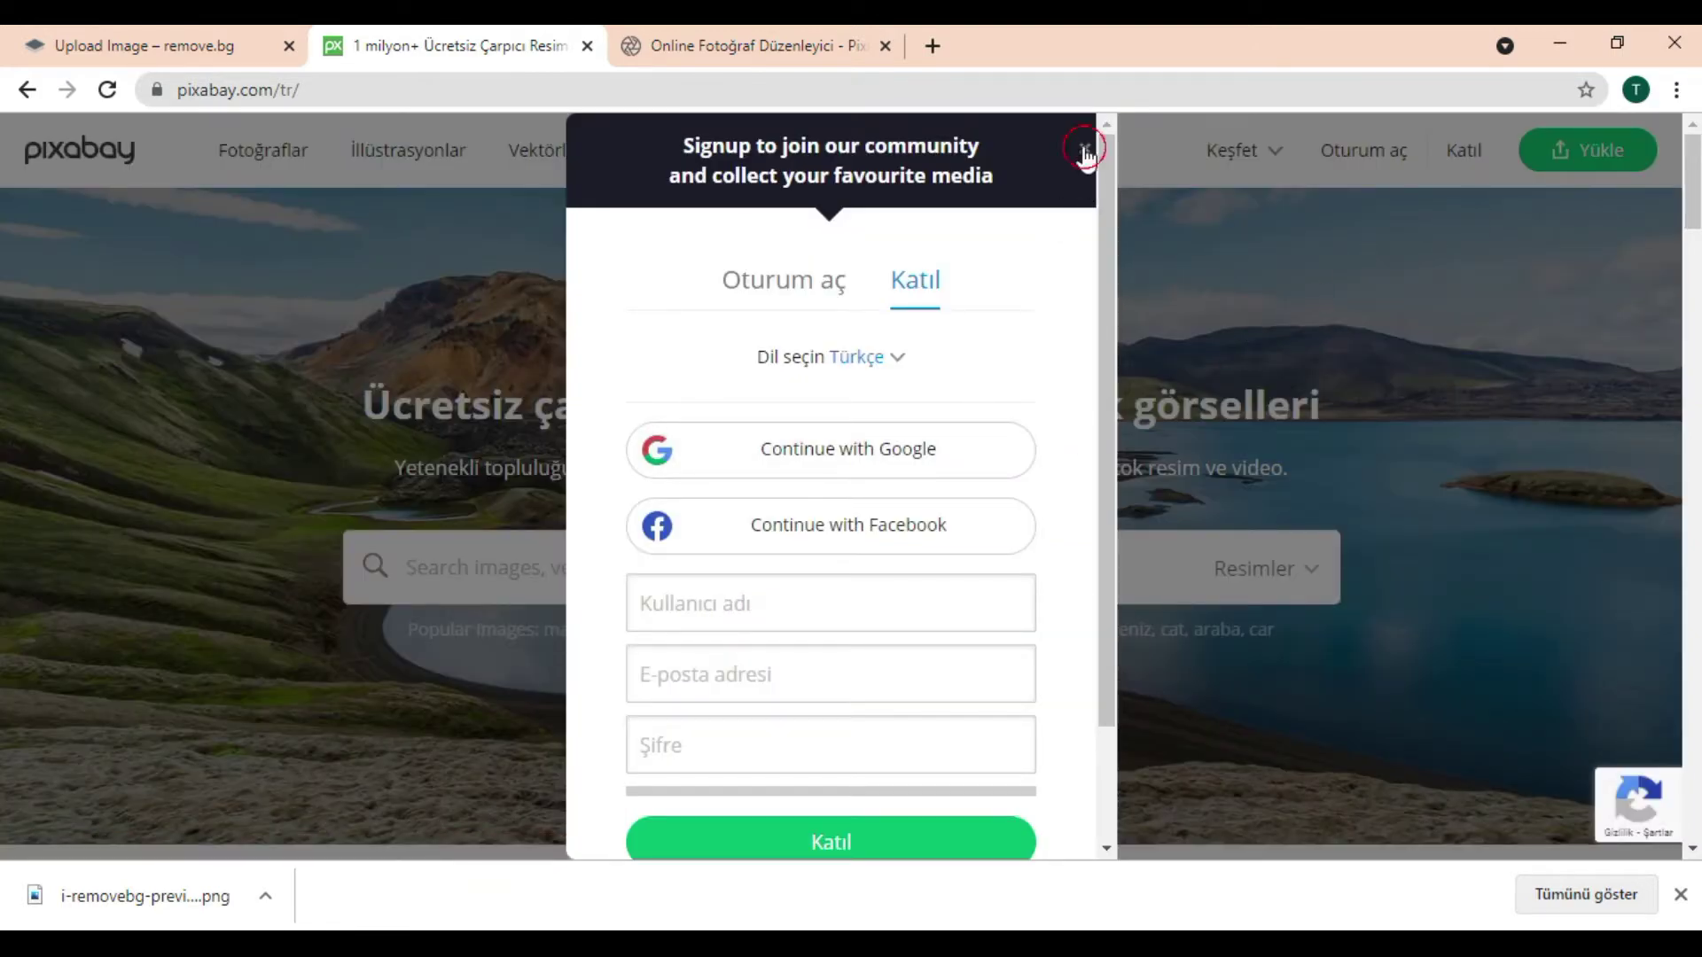
{"action": "left_click", "coordinate": [1084, 148]}
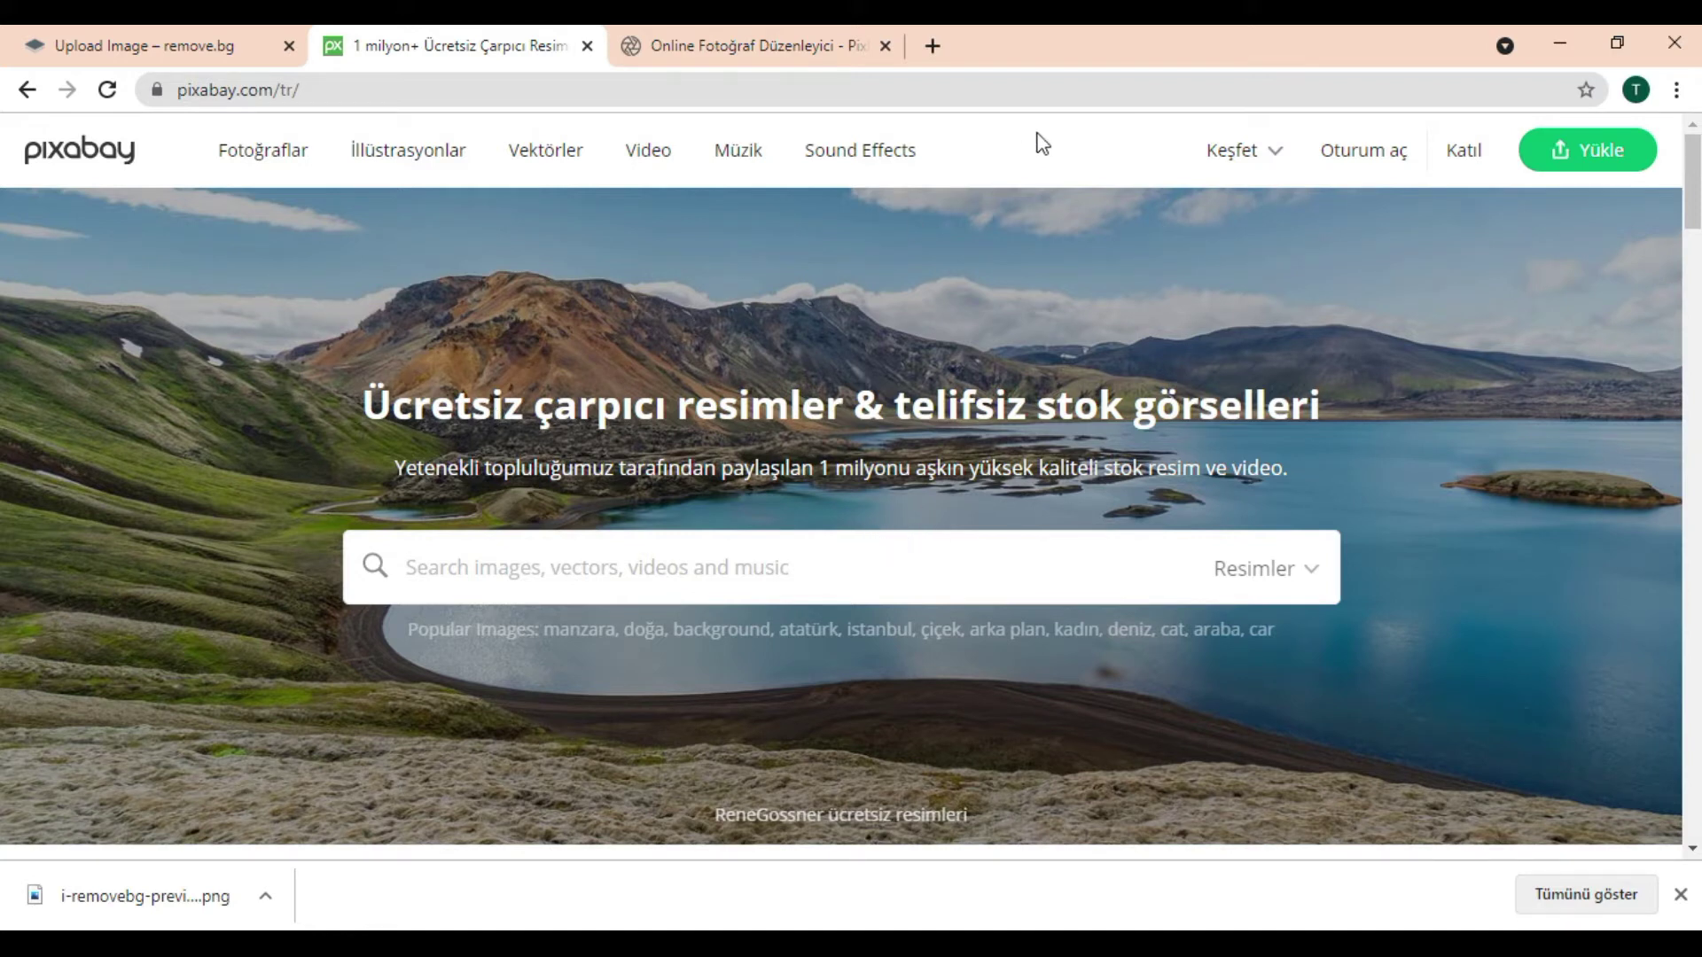
{"action": "left_click", "coordinate": [1285, 576]}
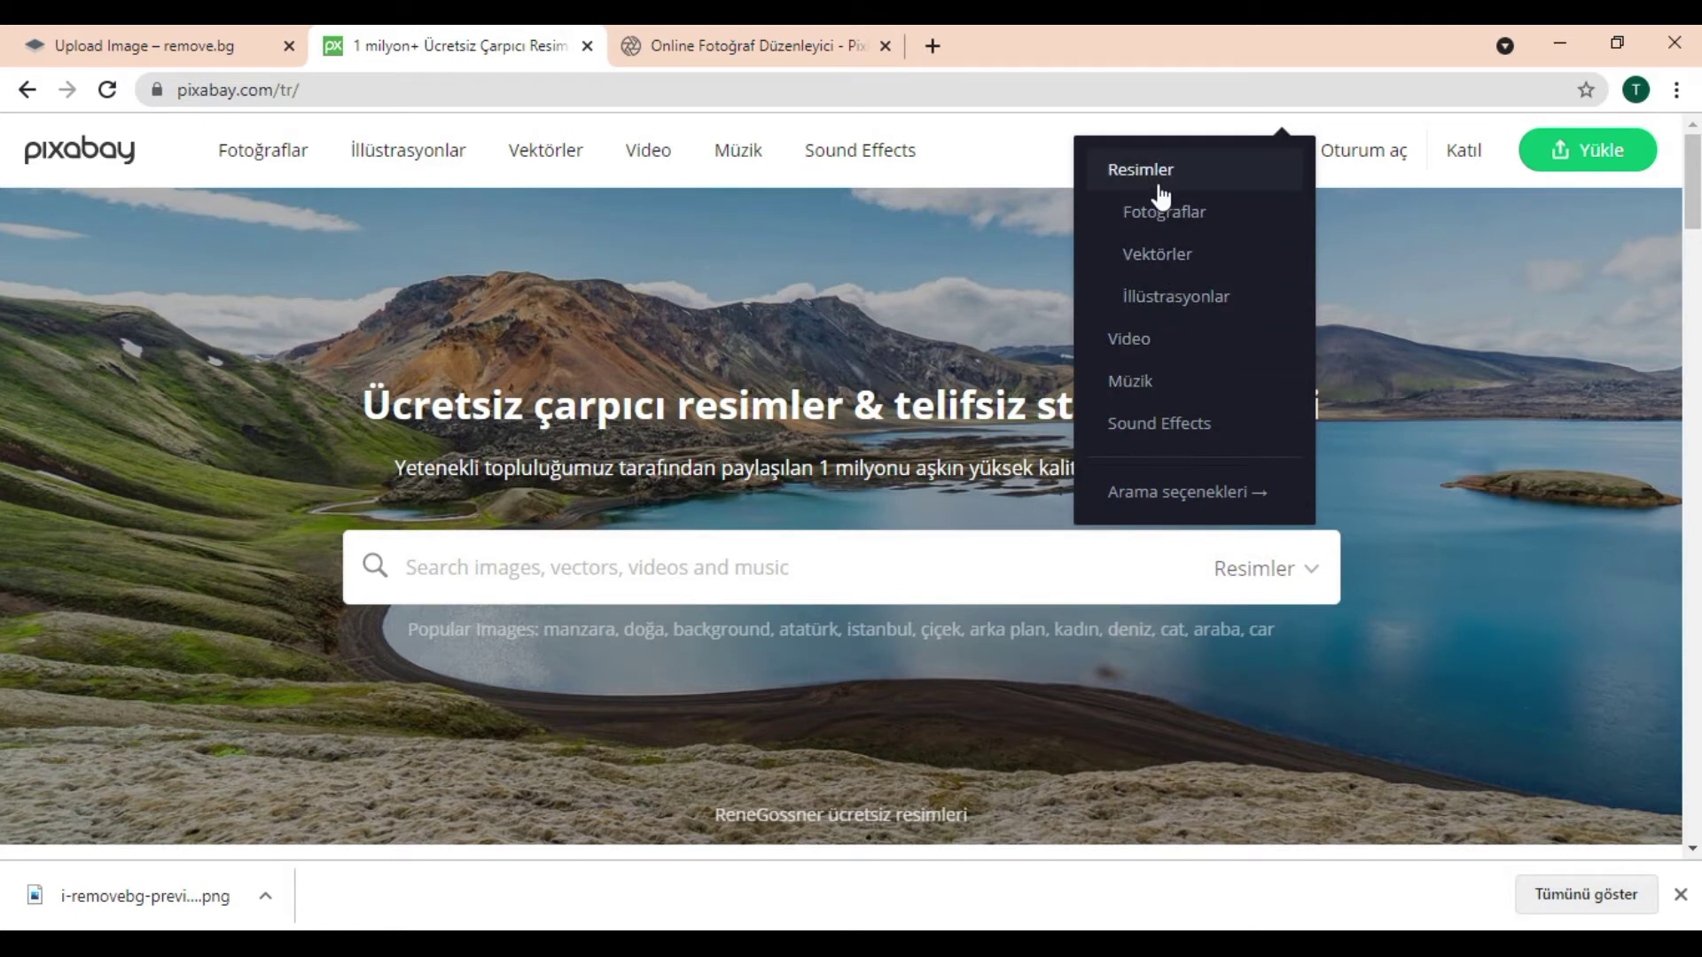
{"action": "left_click", "coordinate": [1193, 227]}
{"action": "left_click", "coordinate": [602, 555]}
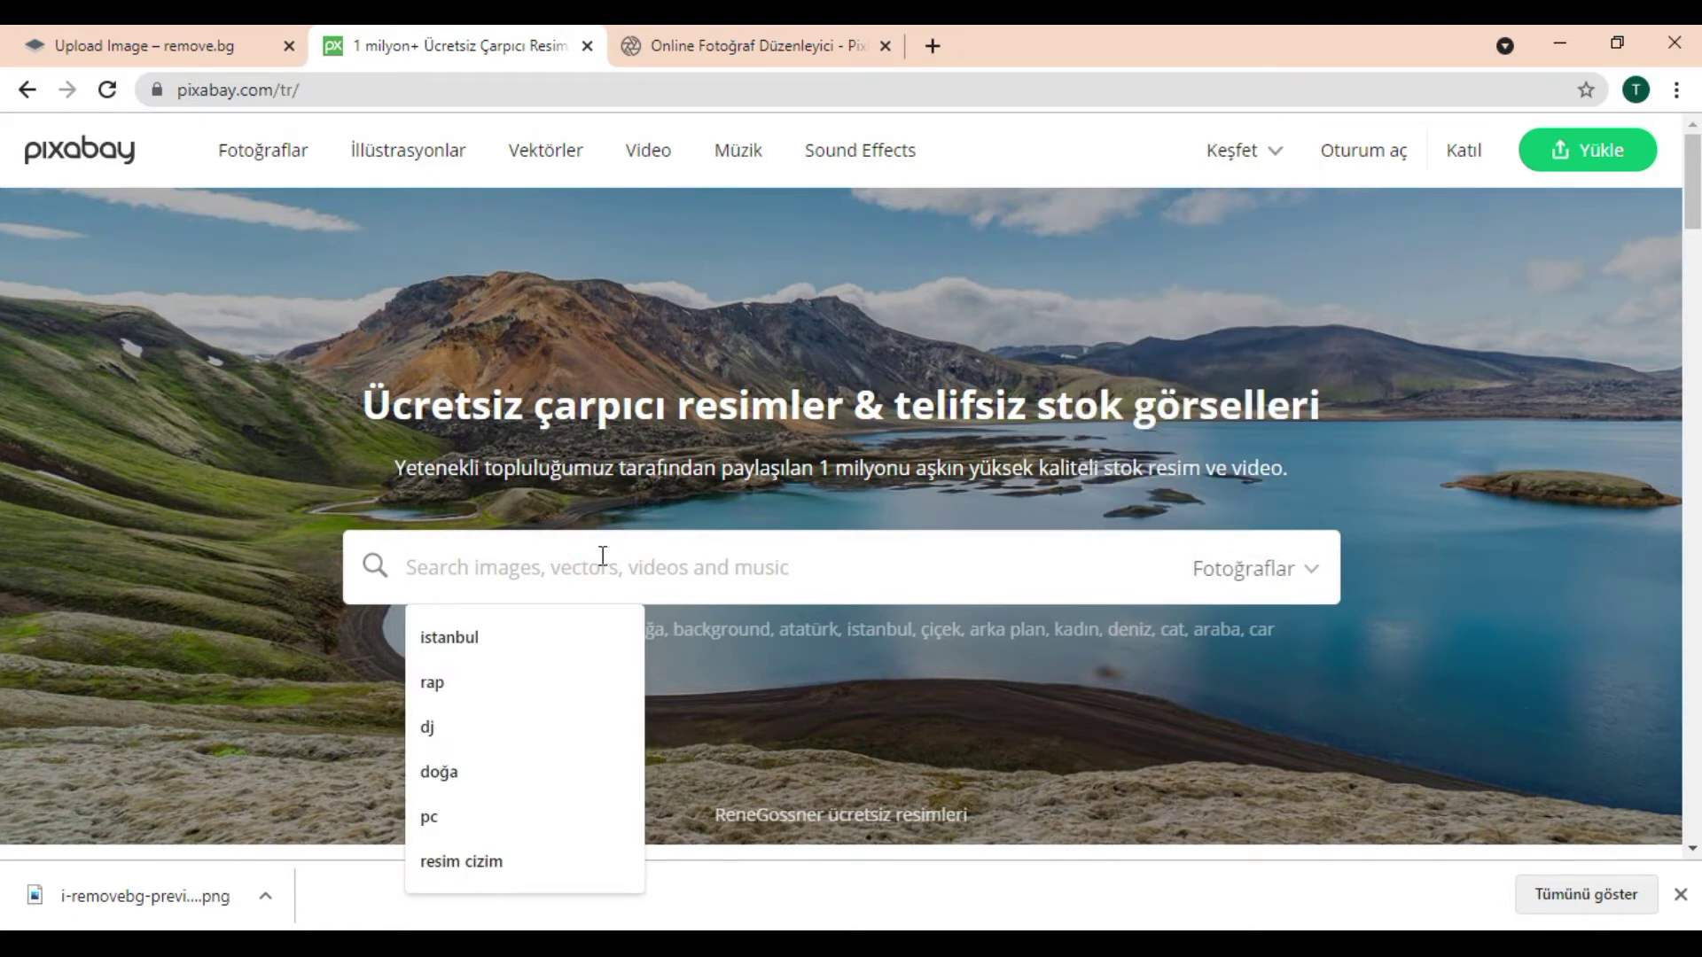
{"action": "left_click", "coordinate": [510, 628]}
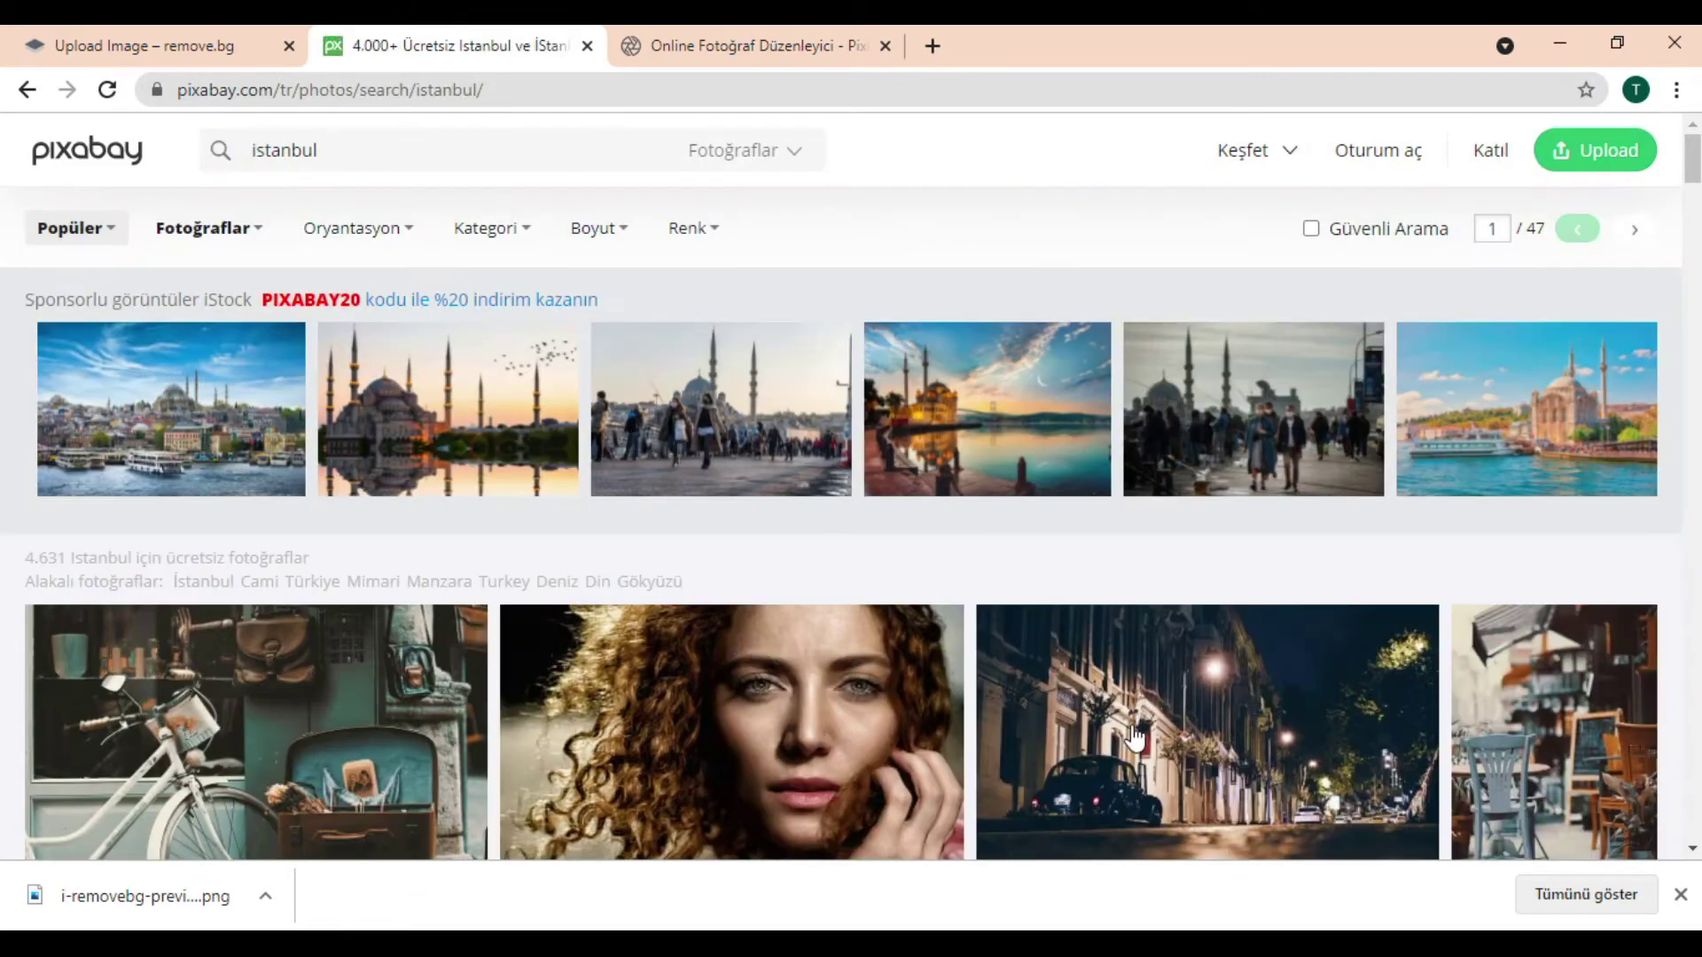
{"action": "scroll", "coordinate": [1141, 743], "scroll_direction": "down", "scroll_amount": 4}
{"action": "scroll", "coordinate": [1188, 588], "scroll_direction": "up", "scroll_amount": 4}
{"action": "scroll", "coordinate": [877, 524], "scroll_direction": "down", "scroll_amount": 1}
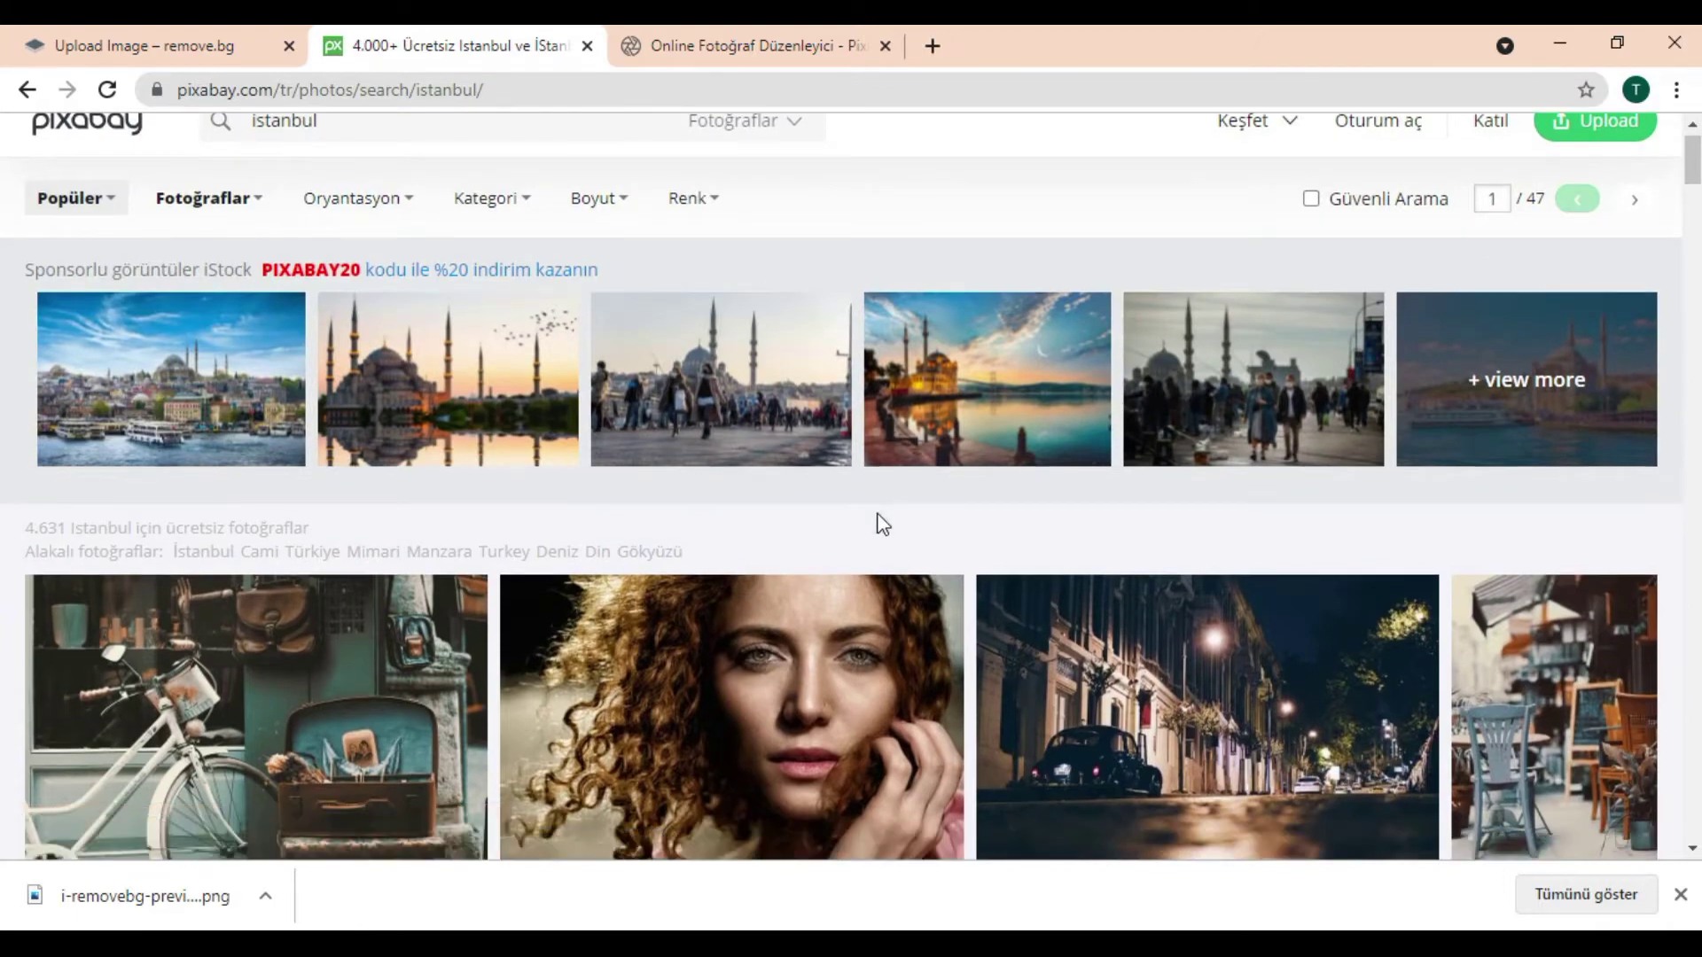
{"action": "scroll", "coordinate": [880, 526], "scroll_direction": "down", "scroll_amount": 8}
{"action": "scroll", "coordinate": [1161, 572], "scroll_direction": "down", "scroll_amount": 4}
{"action": "scroll", "coordinate": [1166, 577], "scroll_direction": "down", "scroll_amount": 5}
{"action": "scroll", "coordinate": [1167, 578], "scroll_direction": "down", "scroll_amount": 2}
{"action": "scroll", "coordinate": [1164, 574], "scroll_direction": "down", "scroll_amount": 4}
{"action": "scroll", "coordinate": [1070, 573], "scroll_direction": "up", "scroll_amount": 3}
{"action": "scroll", "coordinate": [1069, 574], "scroll_direction": "down", "scroll_amount": 3}
{"action": "scroll", "coordinate": [1070, 573], "scroll_direction": "down", "scroll_amount": 5}
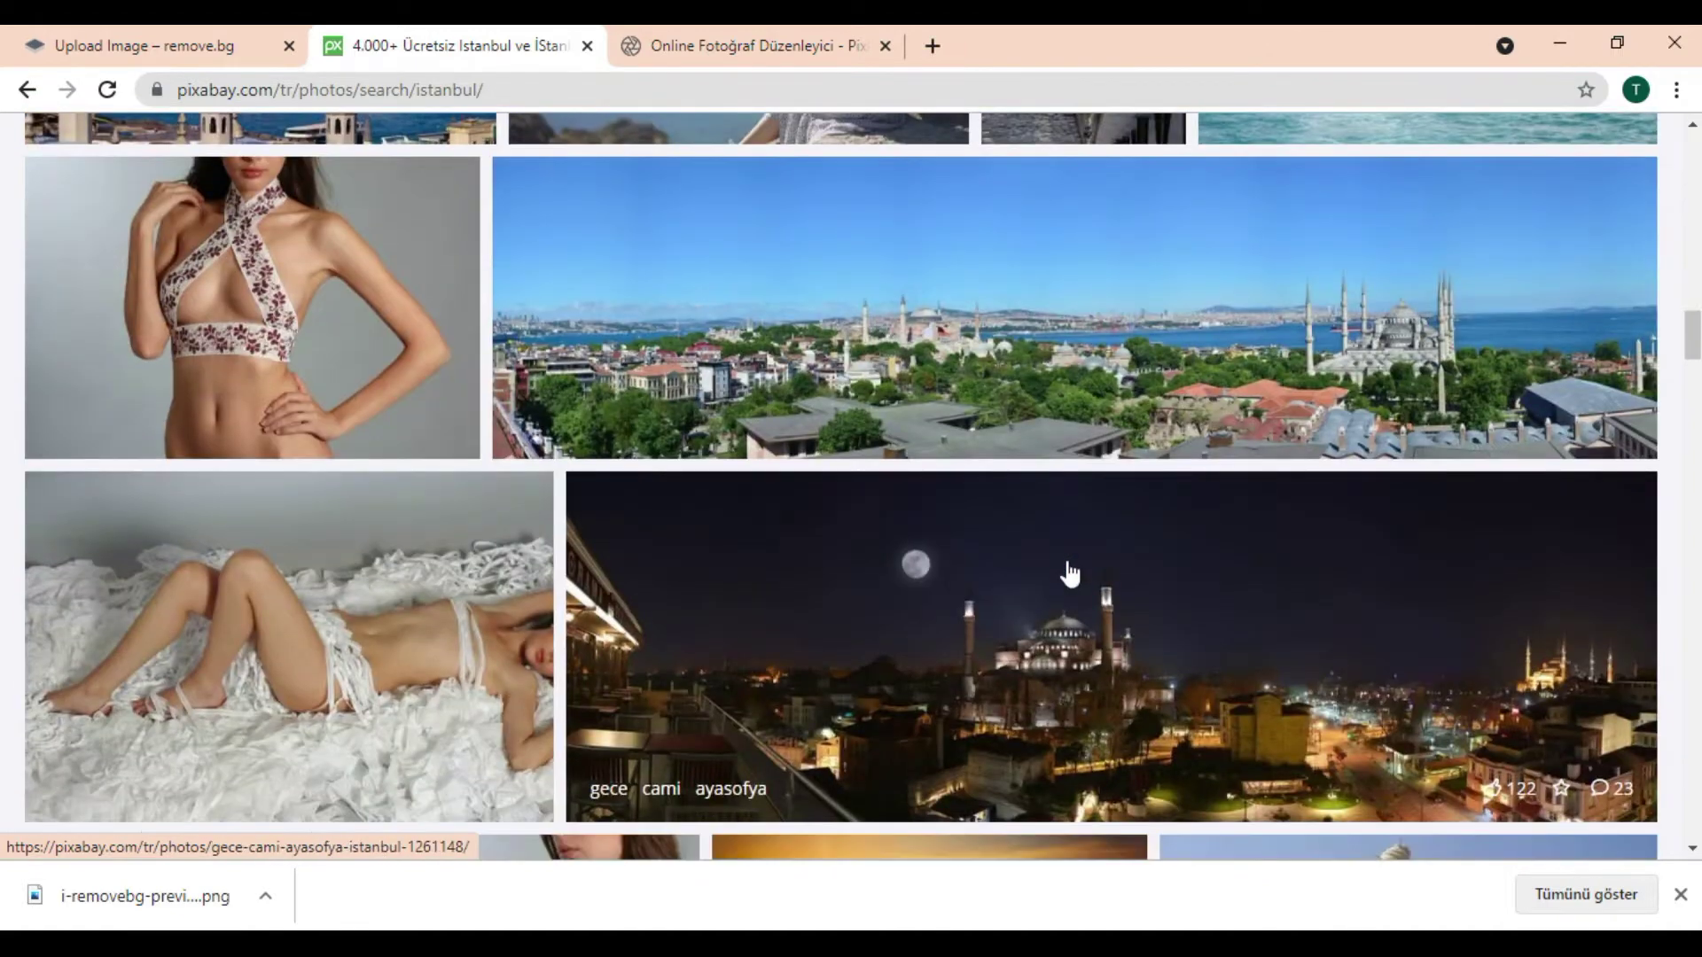
{"action": "scroll", "coordinate": [1070, 573], "scroll_direction": "down", "scroll_amount": 3}
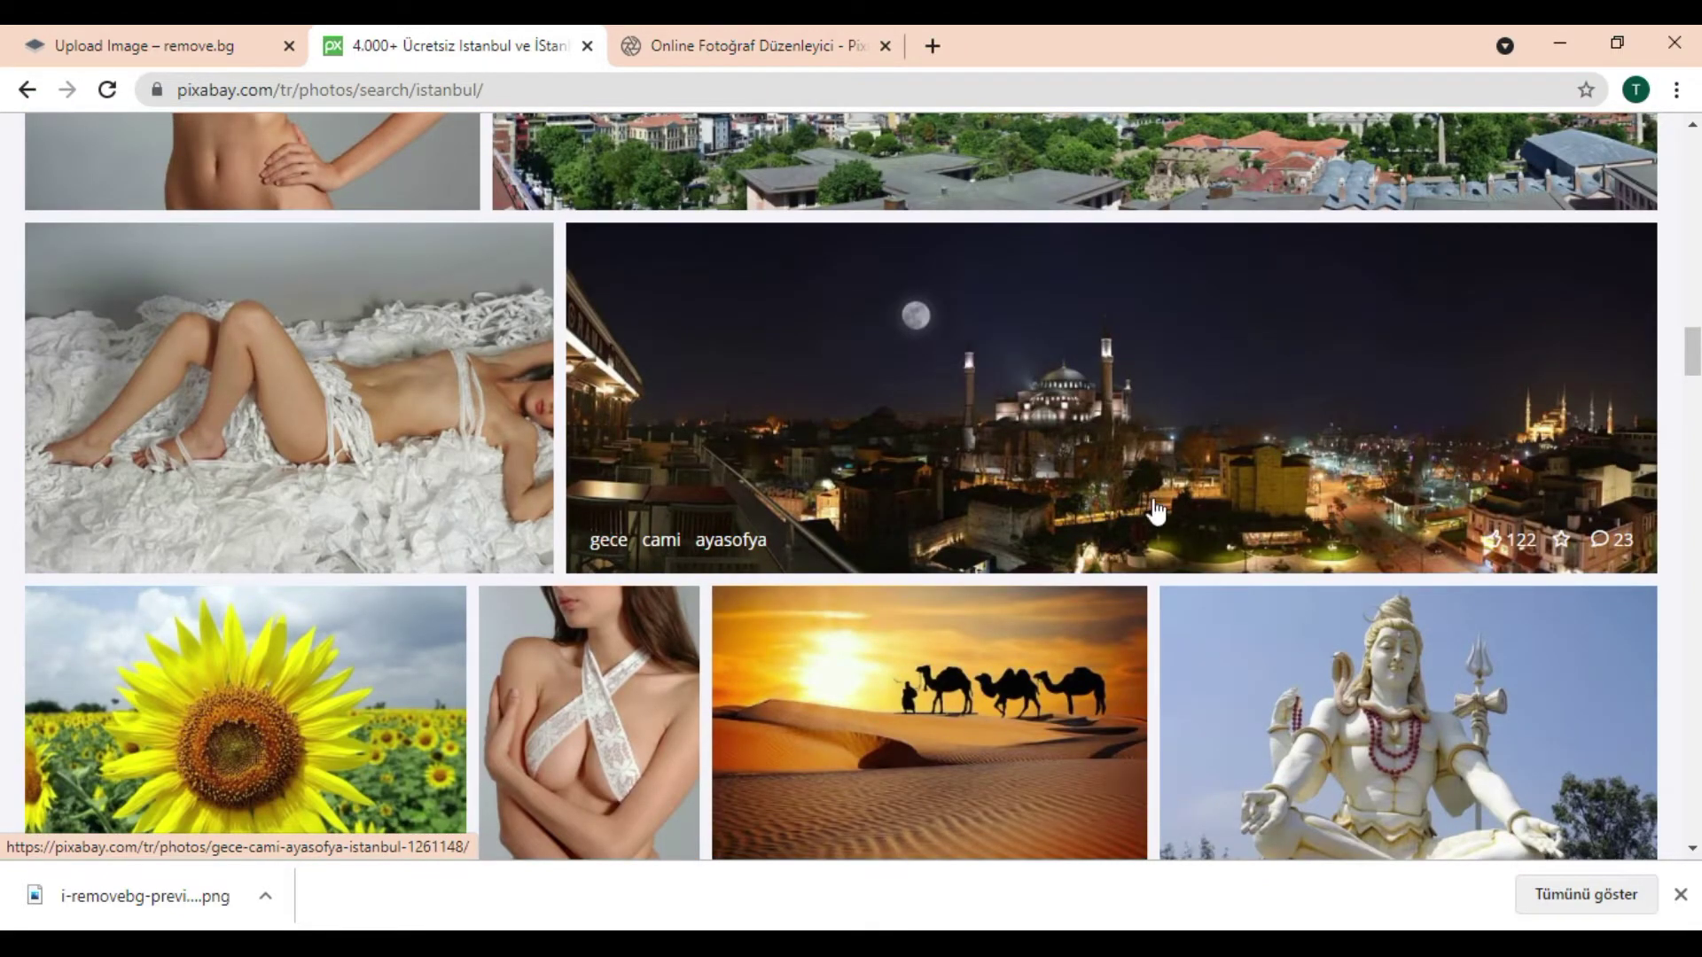
{"action": "scroll", "coordinate": [1330, 479], "scroll_direction": "down", "scroll_amount": 2}
{"action": "scroll", "coordinate": [1289, 459], "scroll_direction": "up", "scroll_amount": 3}
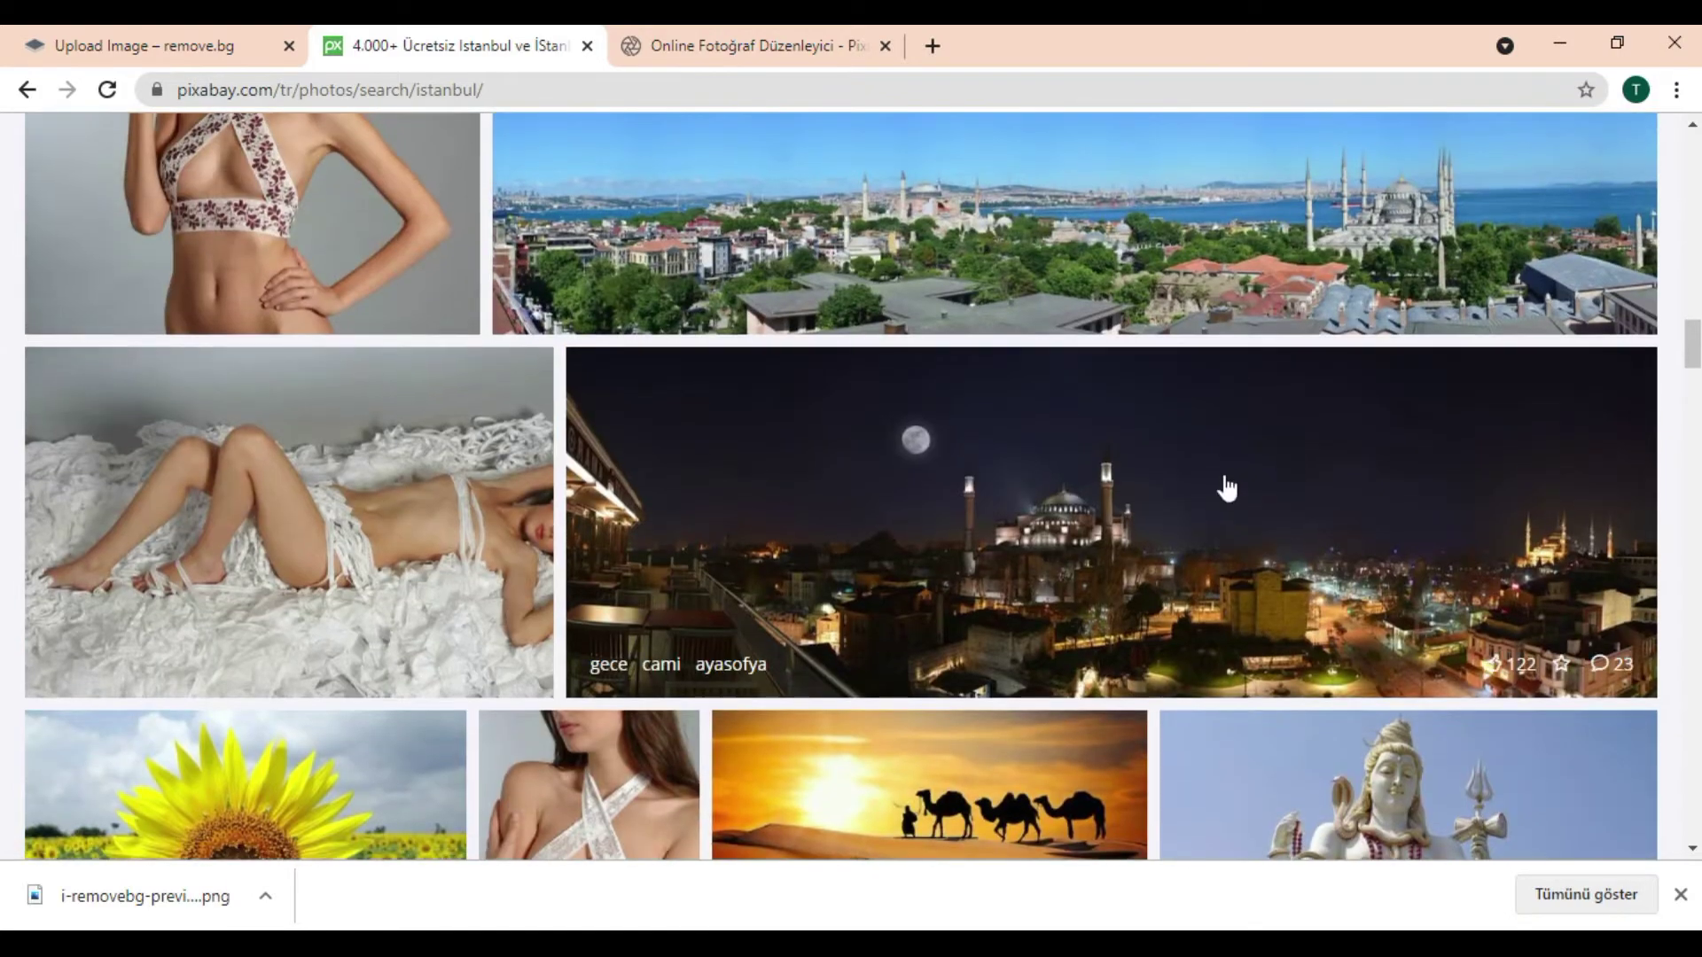
{"action": "scroll", "coordinate": [1283, 549], "scroll_direction": "up", "scroll_amount": 5}
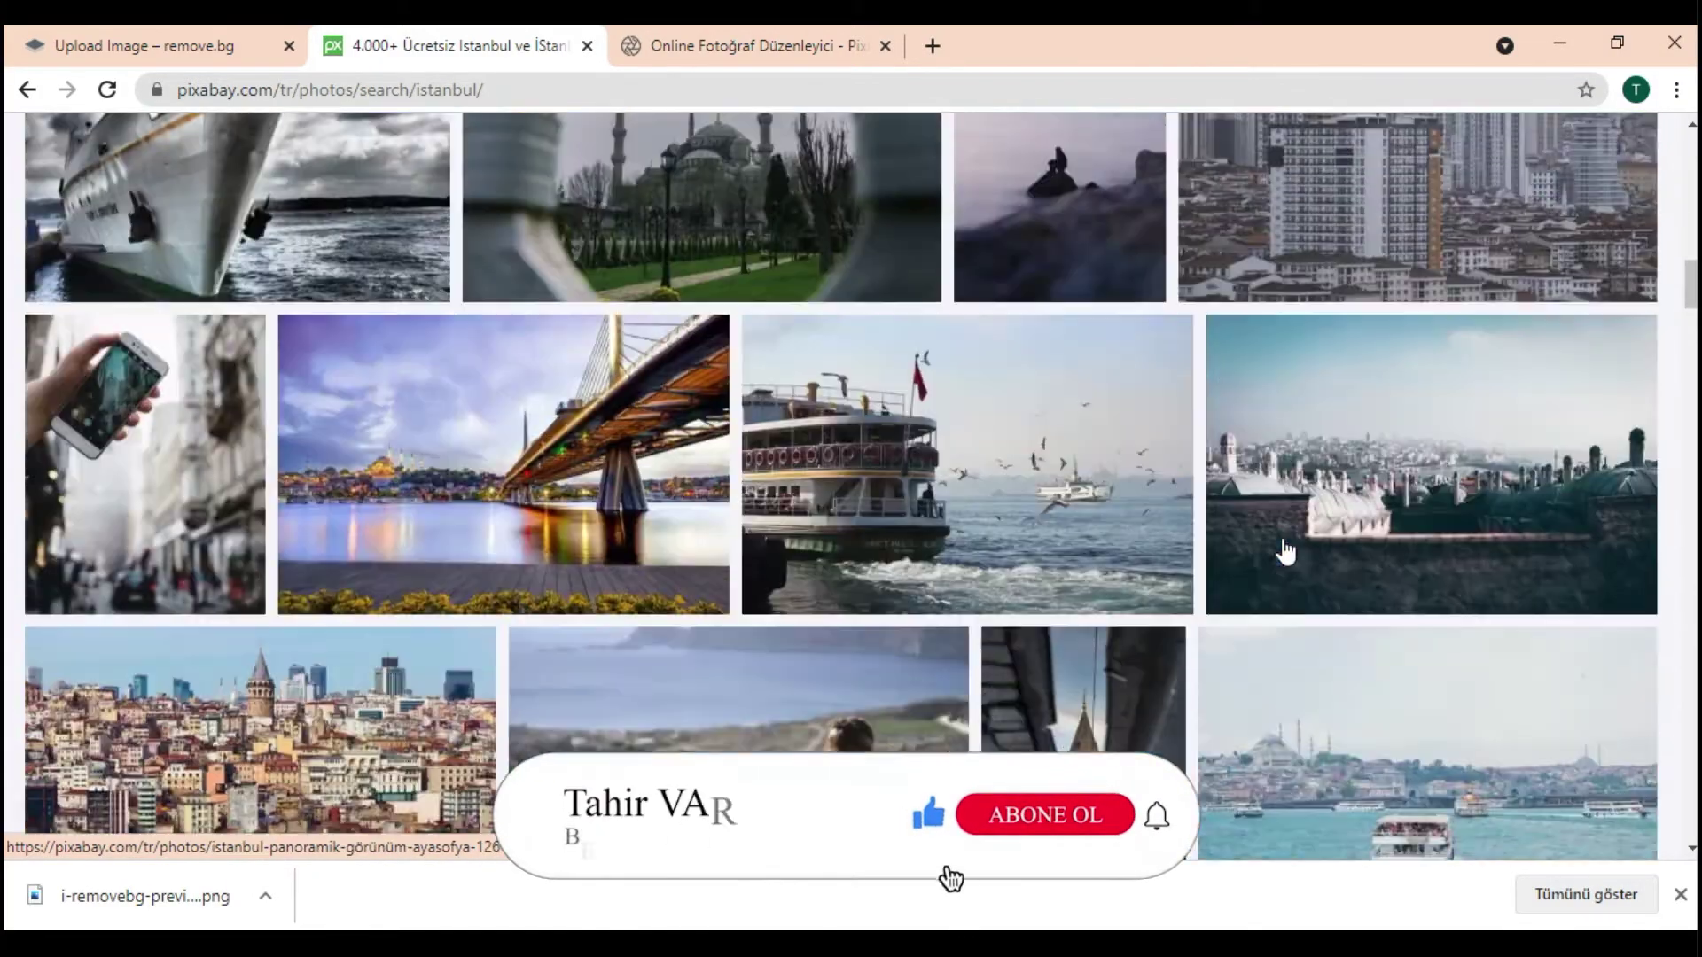
{"action": "scroll", "coordinate": [1283, 549], "scroll_direction": "up", "scroll_amount": 5}
{"action": "scroll", "coordinate": [1283, 550], "scroll_direction": "up", "scroll_amount": 4}
{"action": "scroll", "coordinate": [1284, 550], "scroll_direction": "up", "scroll_amount": 3}
{"action": "scroll", "coordinate": [1284, 550], "scroll_direction": "up", "scroll_amount": 4}
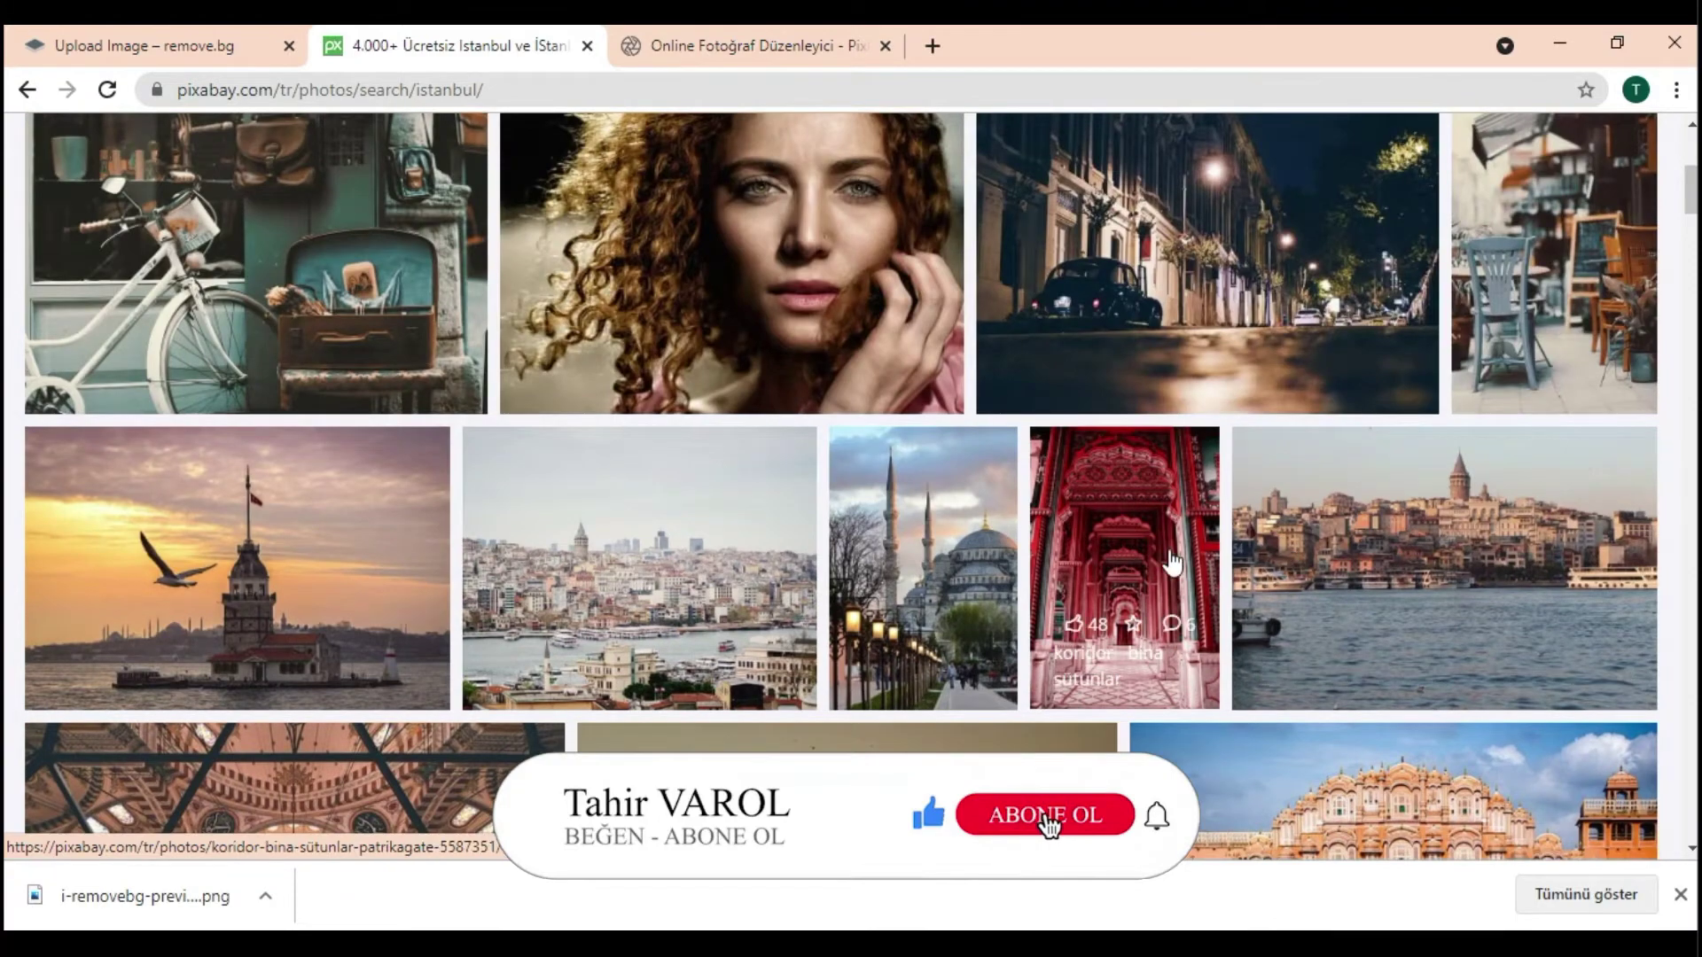
{"action": "scroll", "coordinate": [1241, 541], "scroll_direction": "up", "scroll_amount": 3}
{"action": "left_click", "coordinate": [1179, 537]}
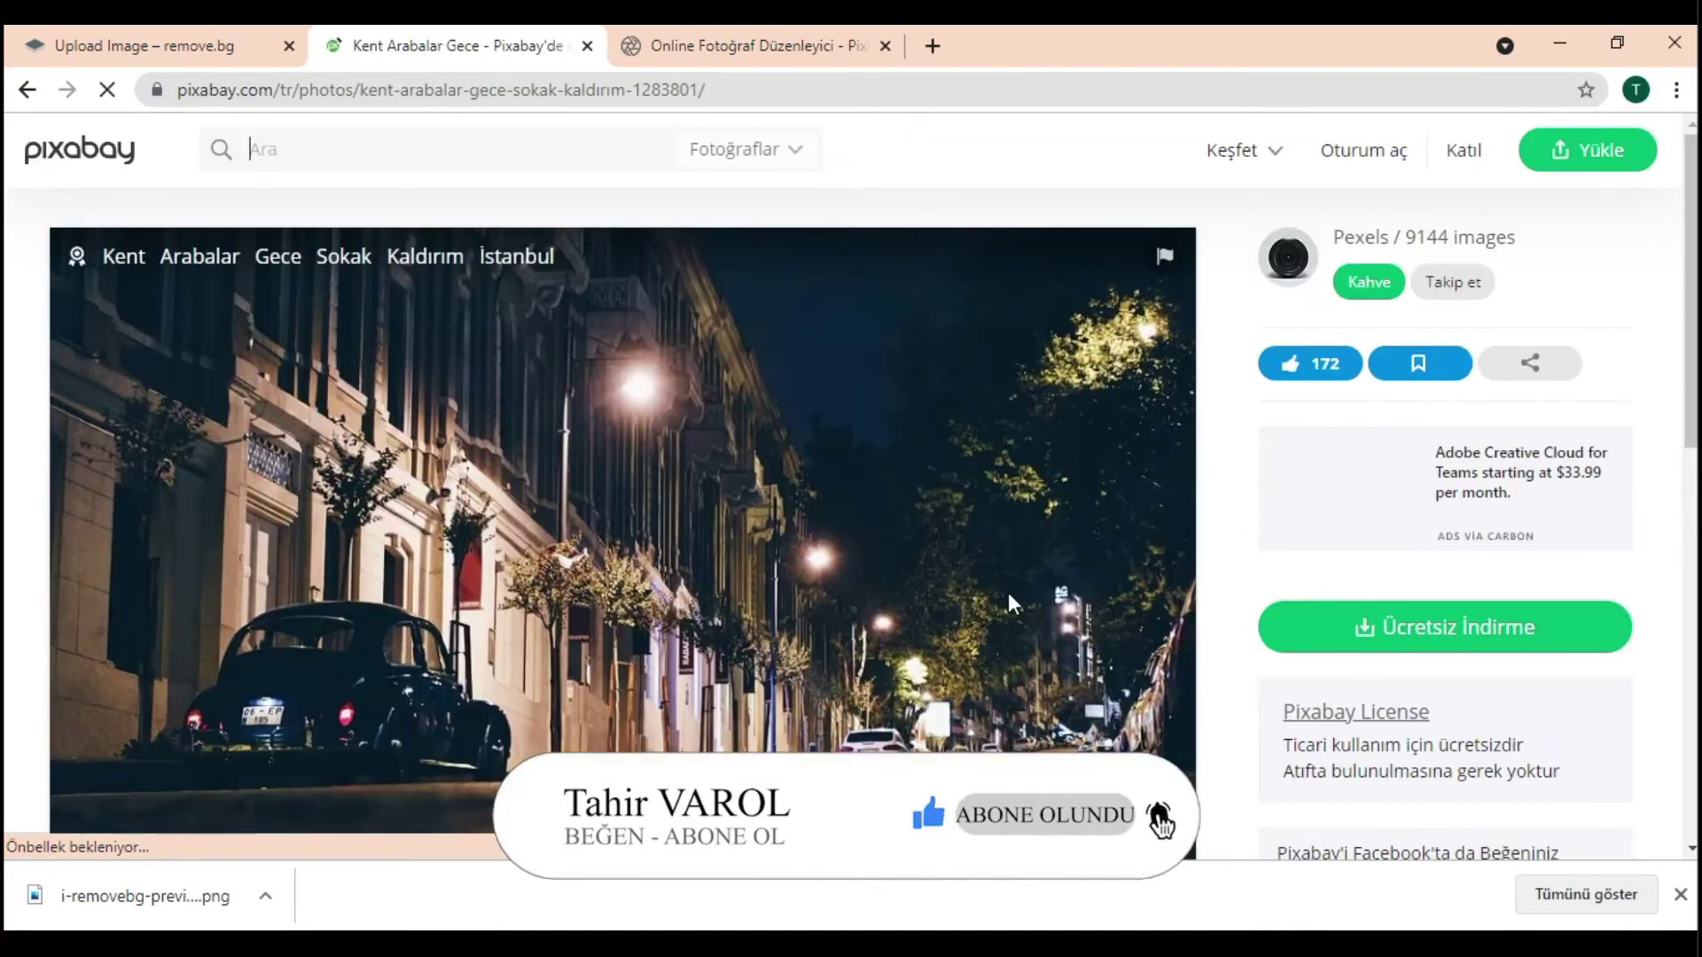
Download the night-street car photo as a 1920×1280 JPG, passing the reCAPTCHA
{"action": "scroll", "coordinate": [851, 620], "scroll_direction": "down", "scroll_amount": 2}
{"action": "scroll", "coordinate": [716, 656], "scroll_direction": "down", "scroll_amount": 3}
{"action": "scroll", "coordinate": [803, 647], "scroll_direction": "up", "scroll_amount": 4}
{"action": "scroll", "coordinate": [803, 653], "scroll_direction": "up", "scroll_amount": 1}
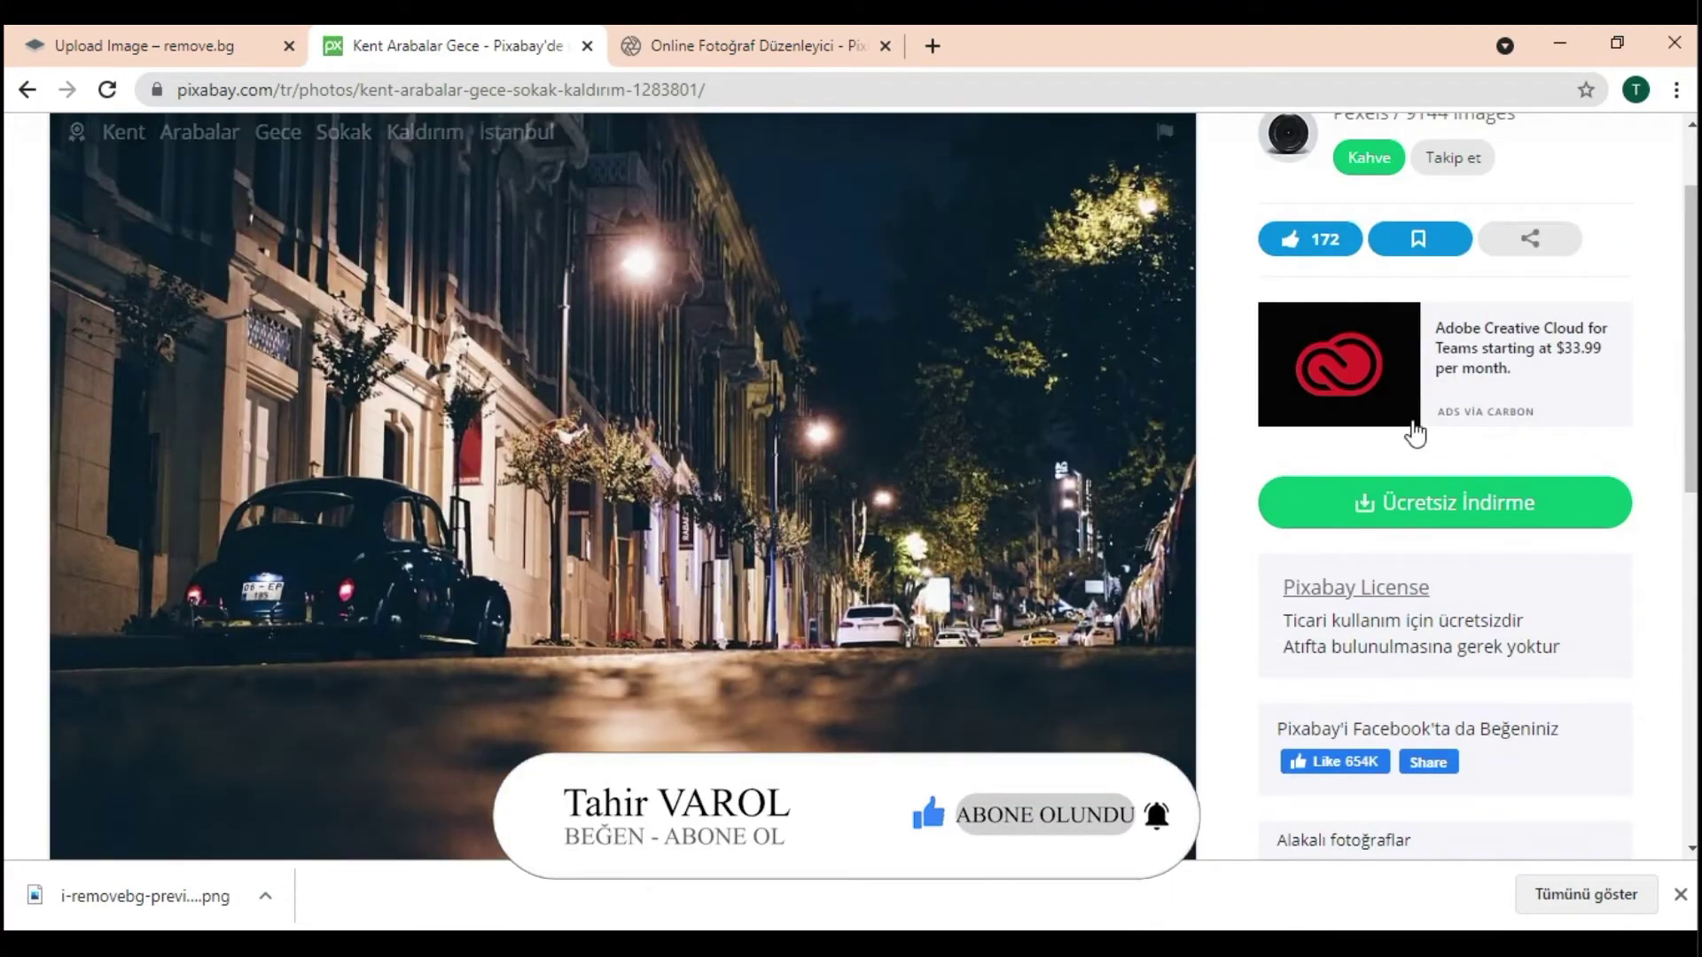
{"action": "scroll", "coordinate": [1414, 430], "scroll_direction": "down", "scroll_amount": 1}
{"action": "scroll", "coordinate": [1436, 395], "scroll_direction": "down", "scroll_amount": 1}
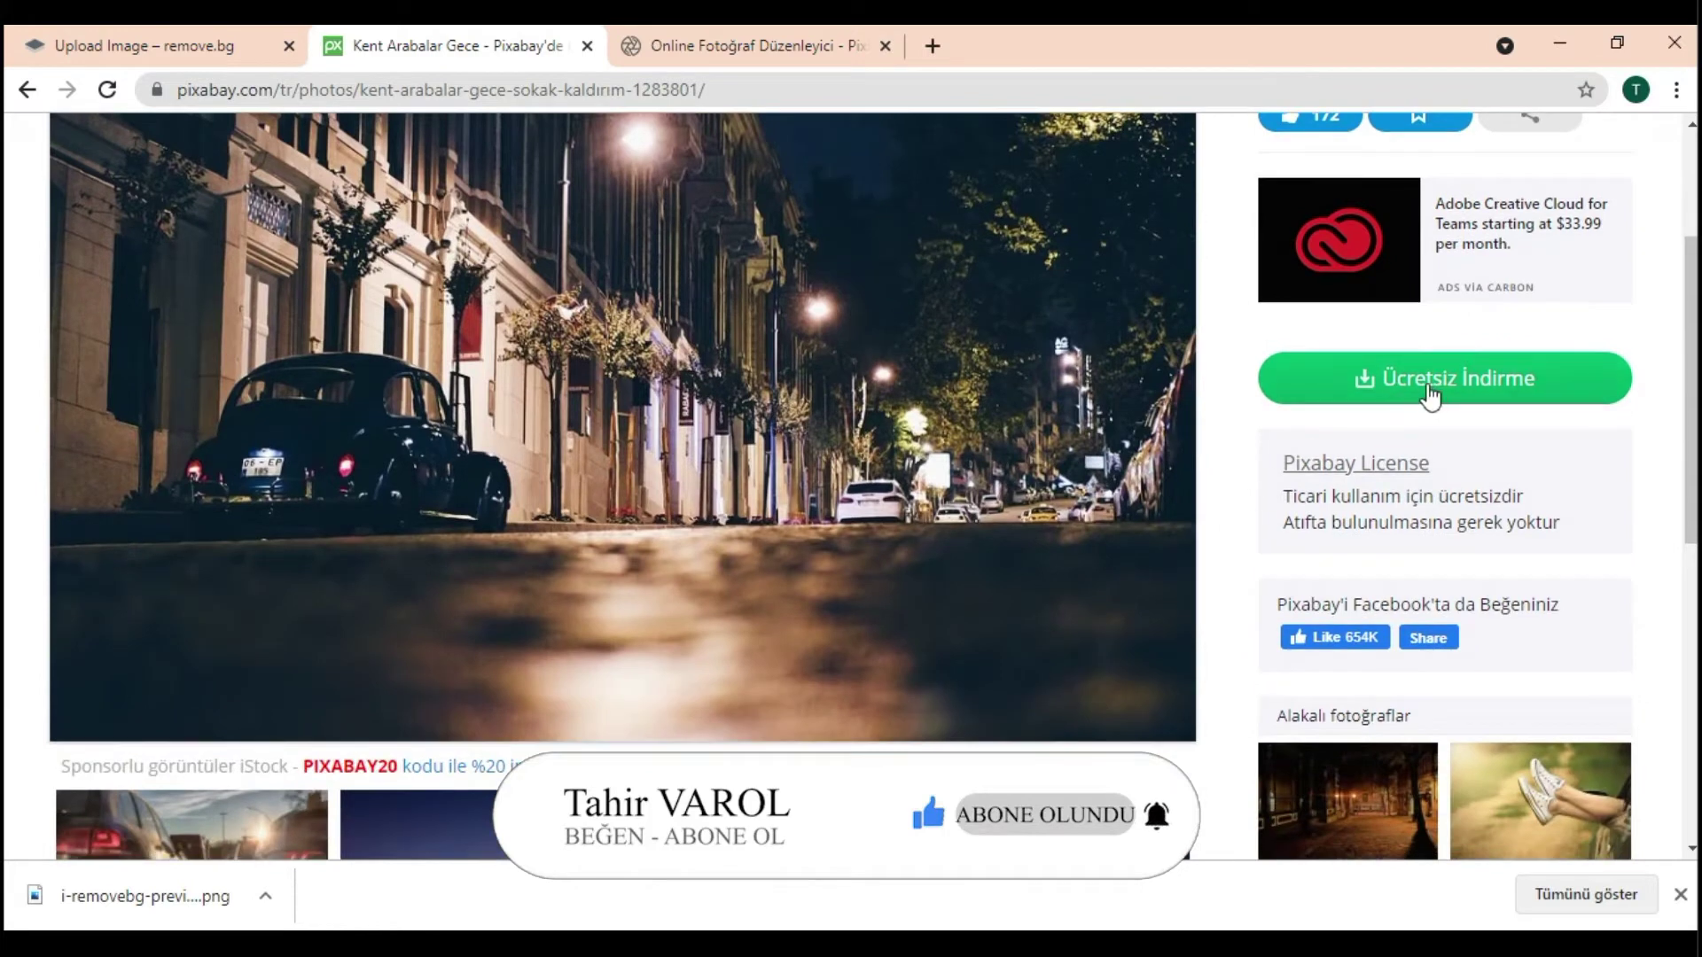
{"action": "left_click", "coordinate": [1432, 372]}
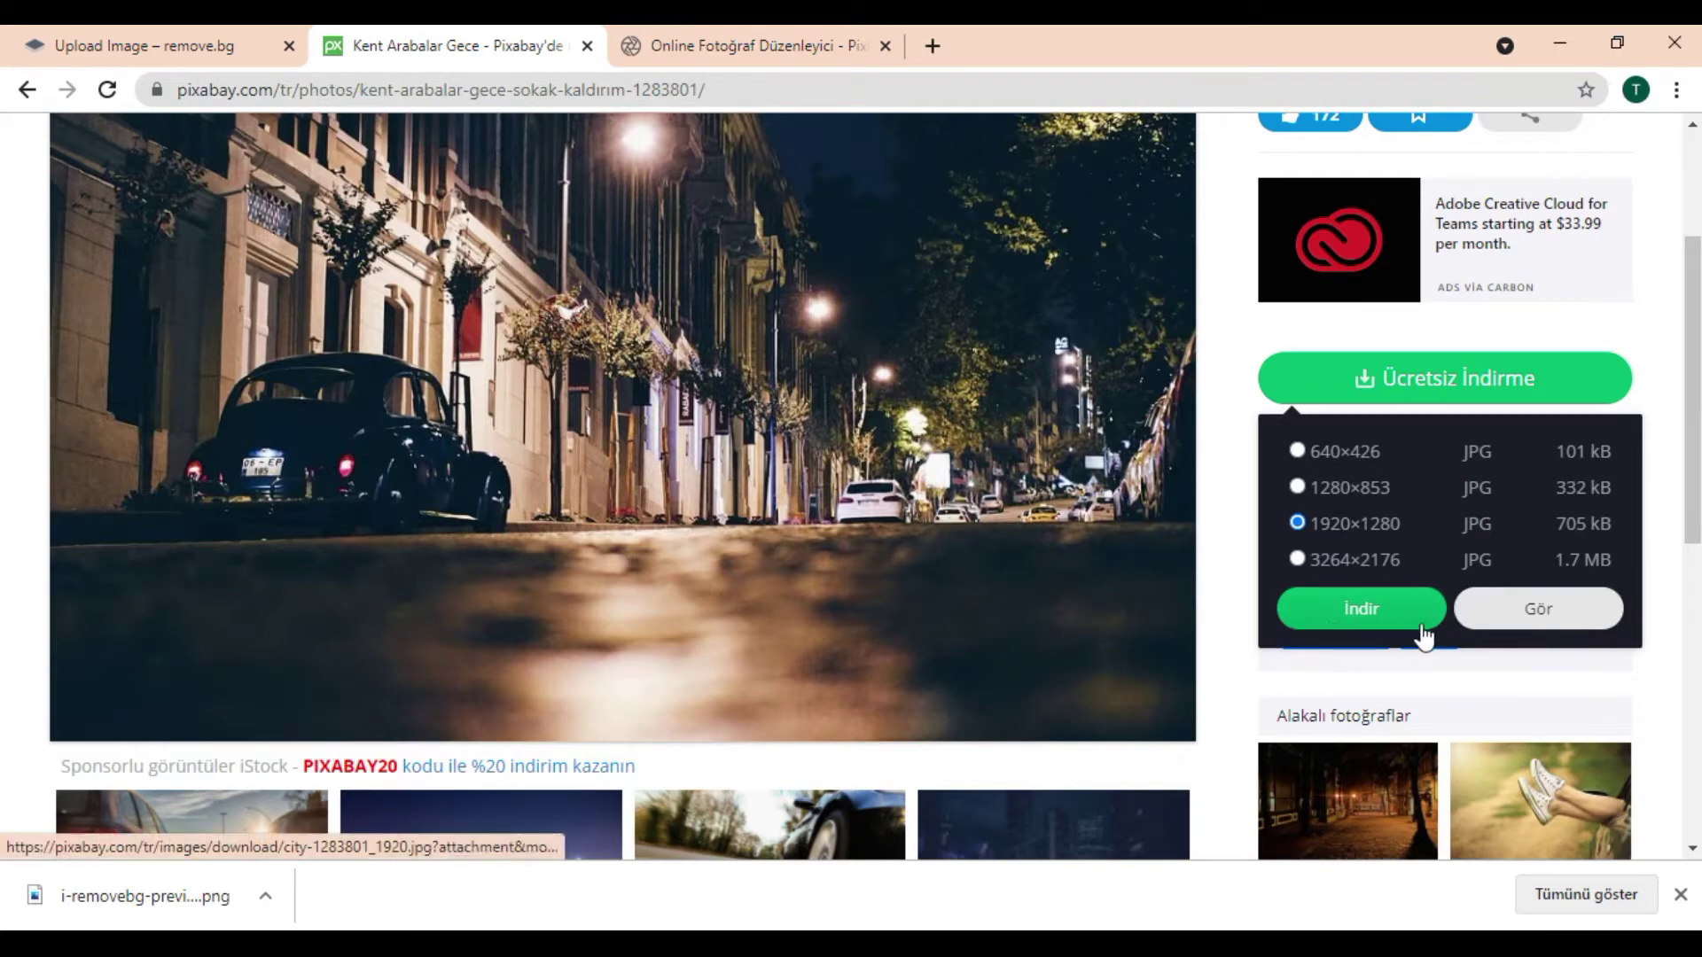
{"action": "left_click", "coordinate": [1277, 611]}
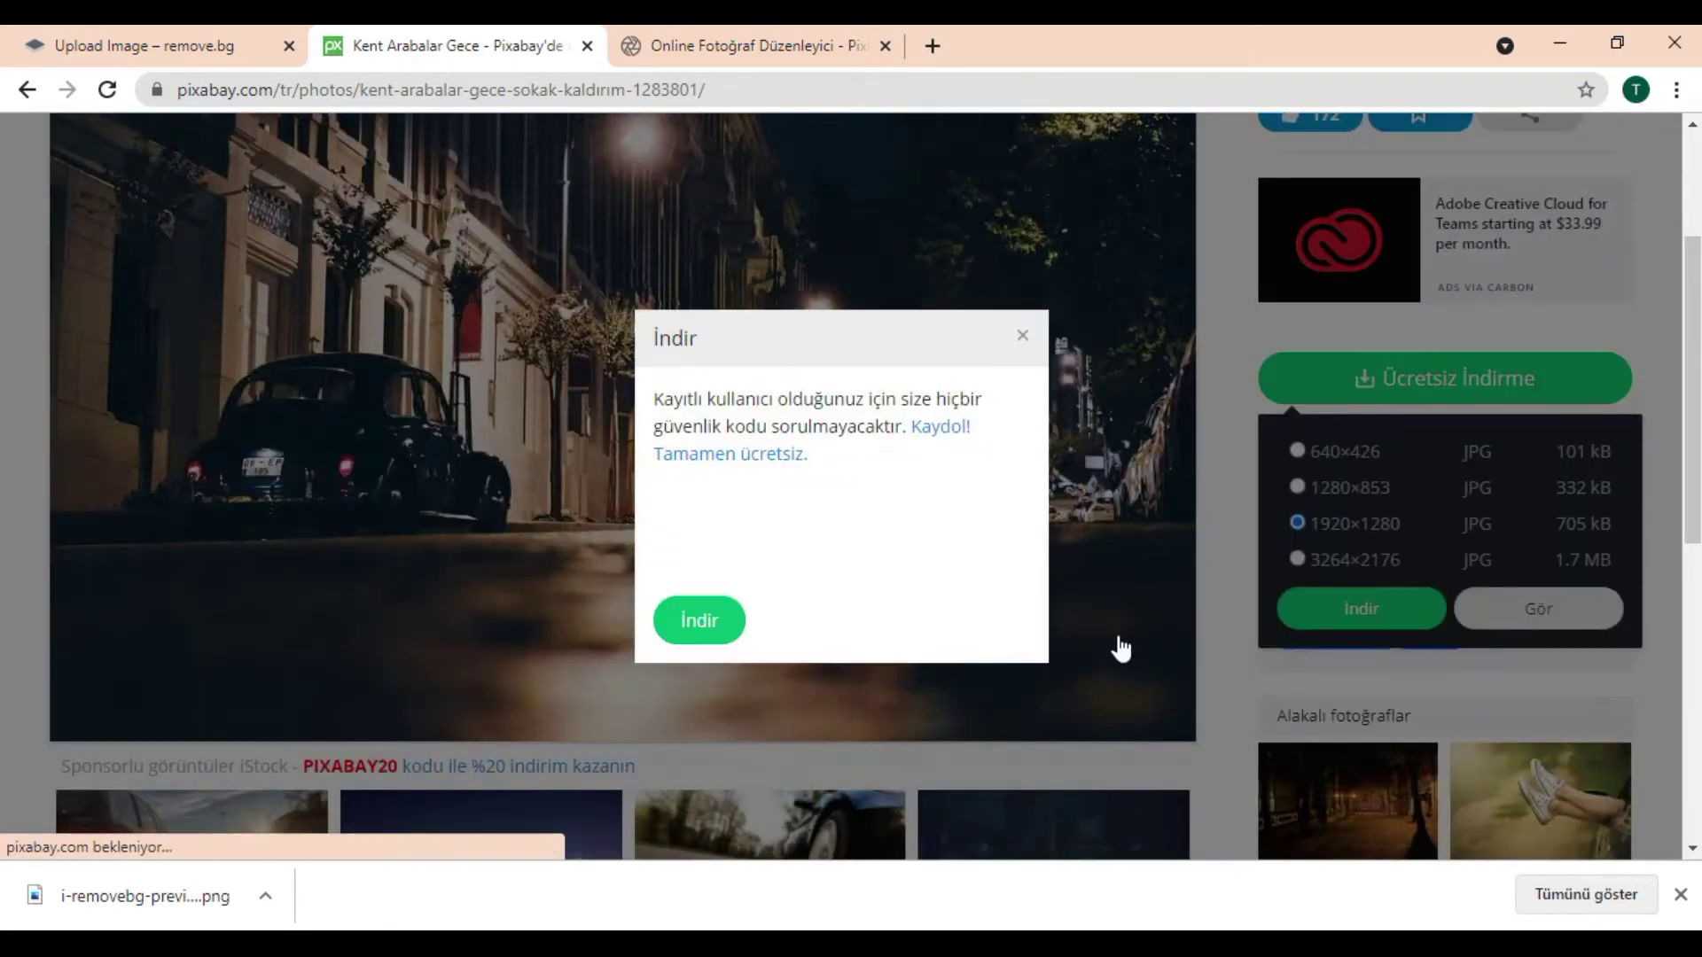
{"action": "left_click", "coordinate": [684, 532]}
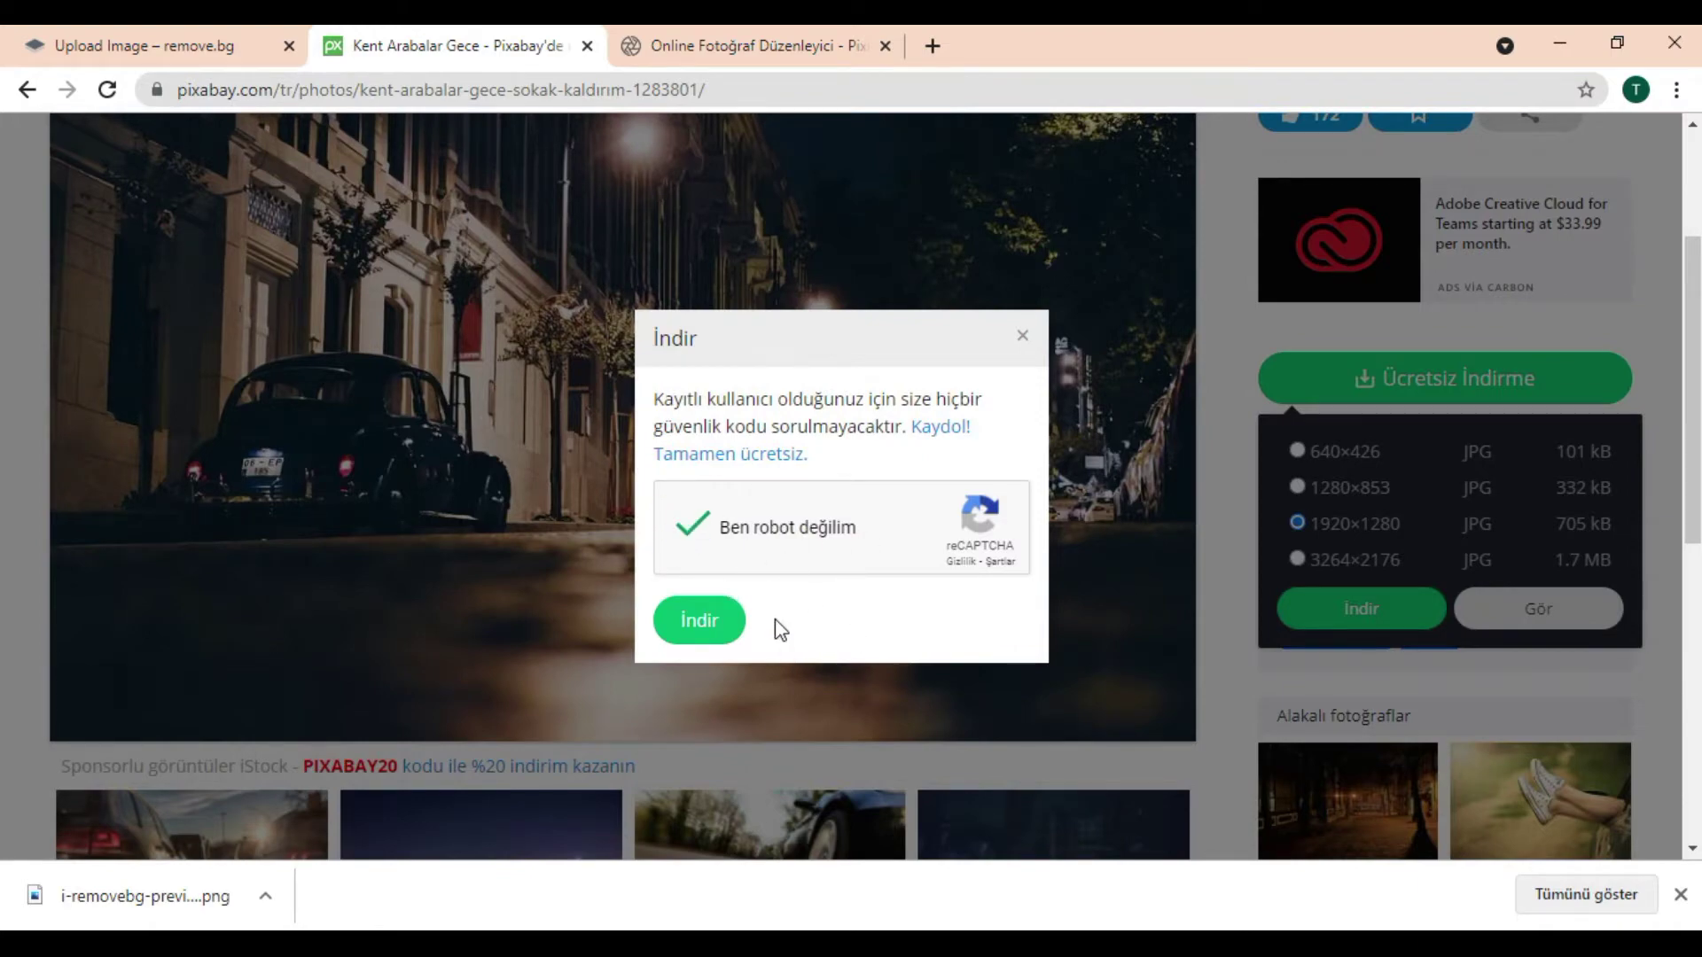
{"action": "left_click", "coordinate": [696, 623]}
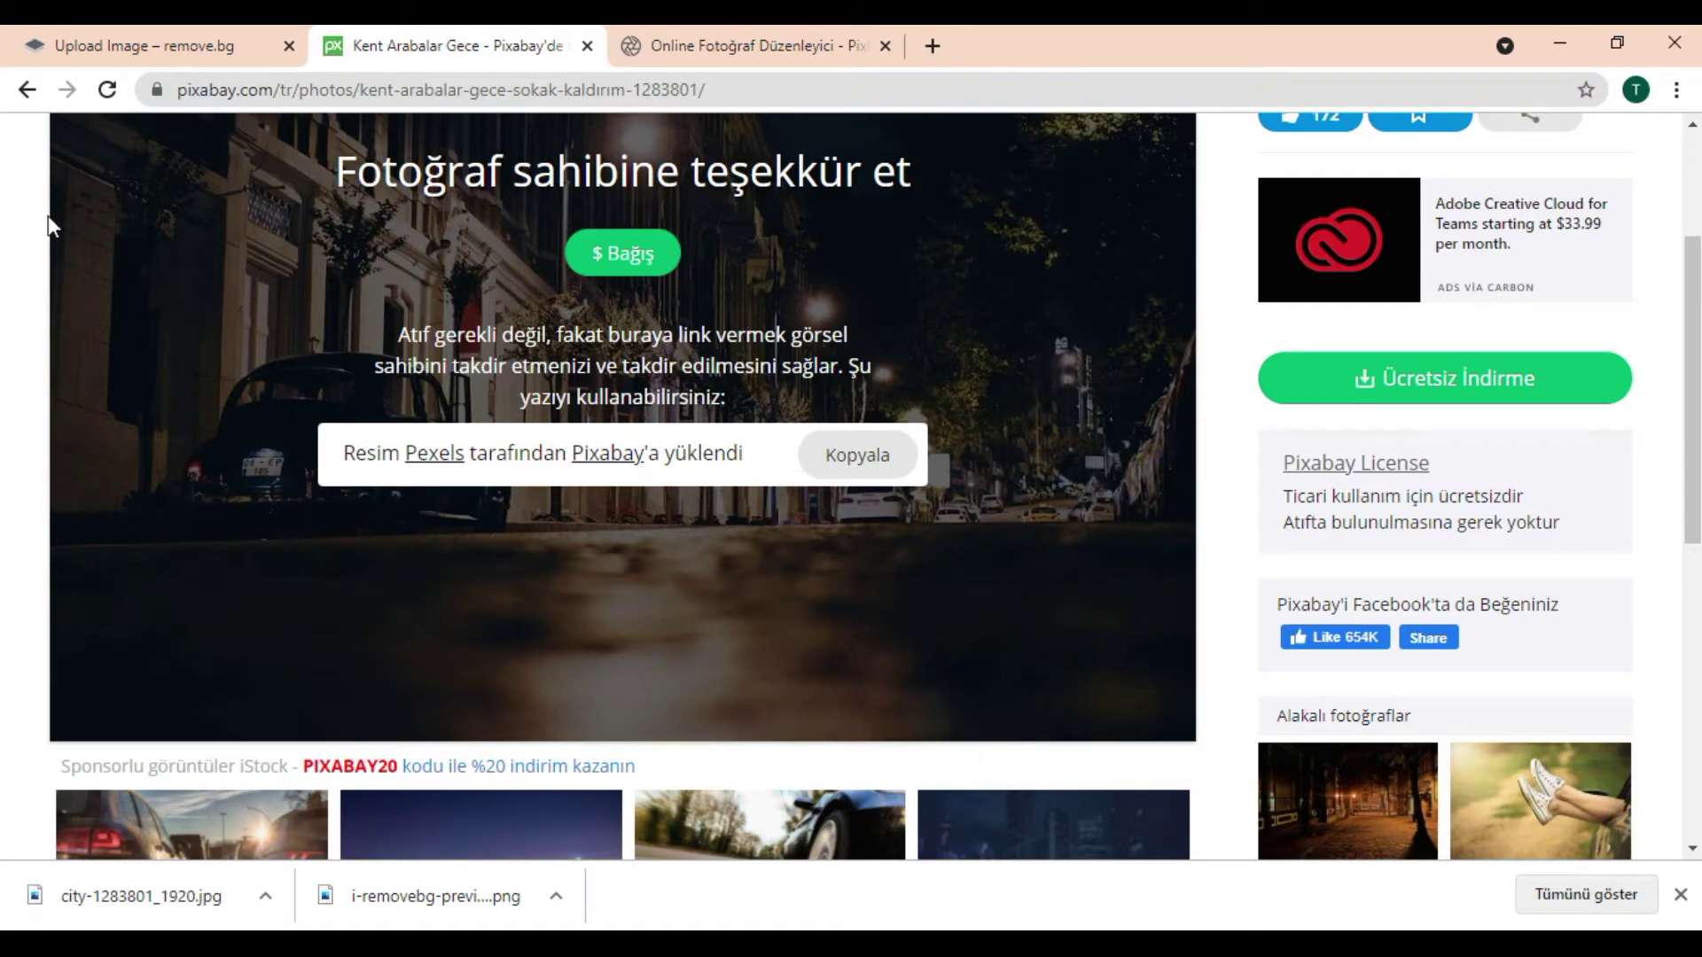
Return to the istanbul photo search results
{"action": "left_click", "coordinate": [11, 92]}
{"action": "scroll", "coordinate": [864, 483], "scroll_direction": "up", "scroll_amount": 3}
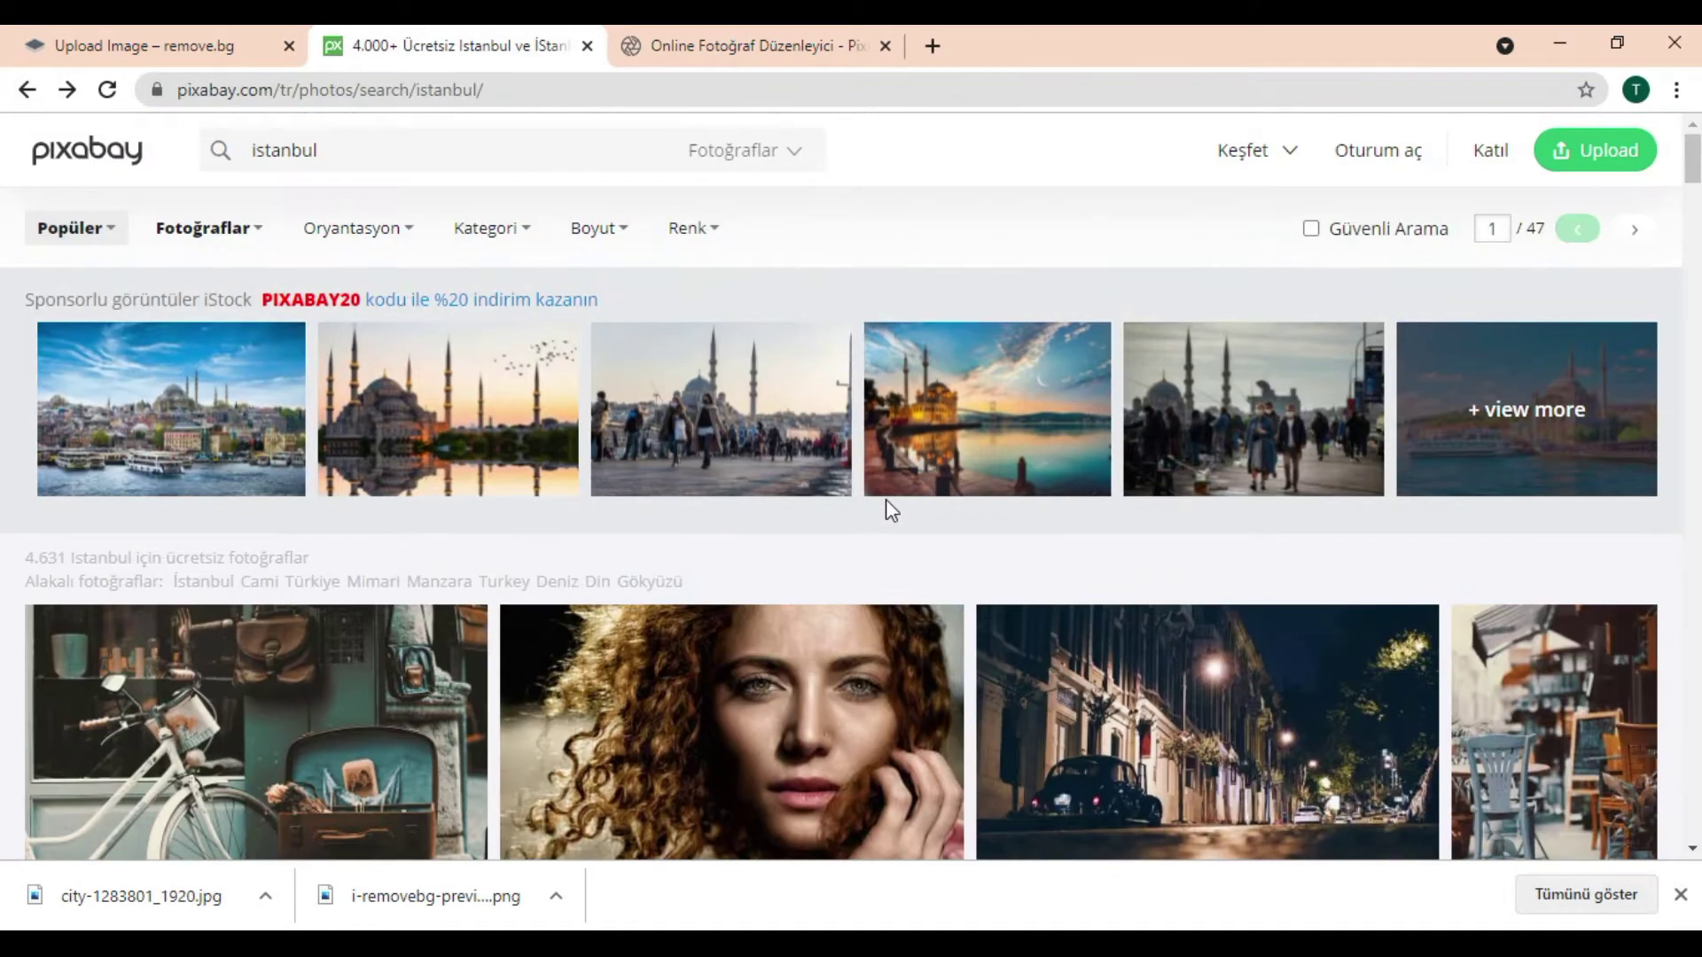
{"action": "left_click", "coordinate": [787, 154]}
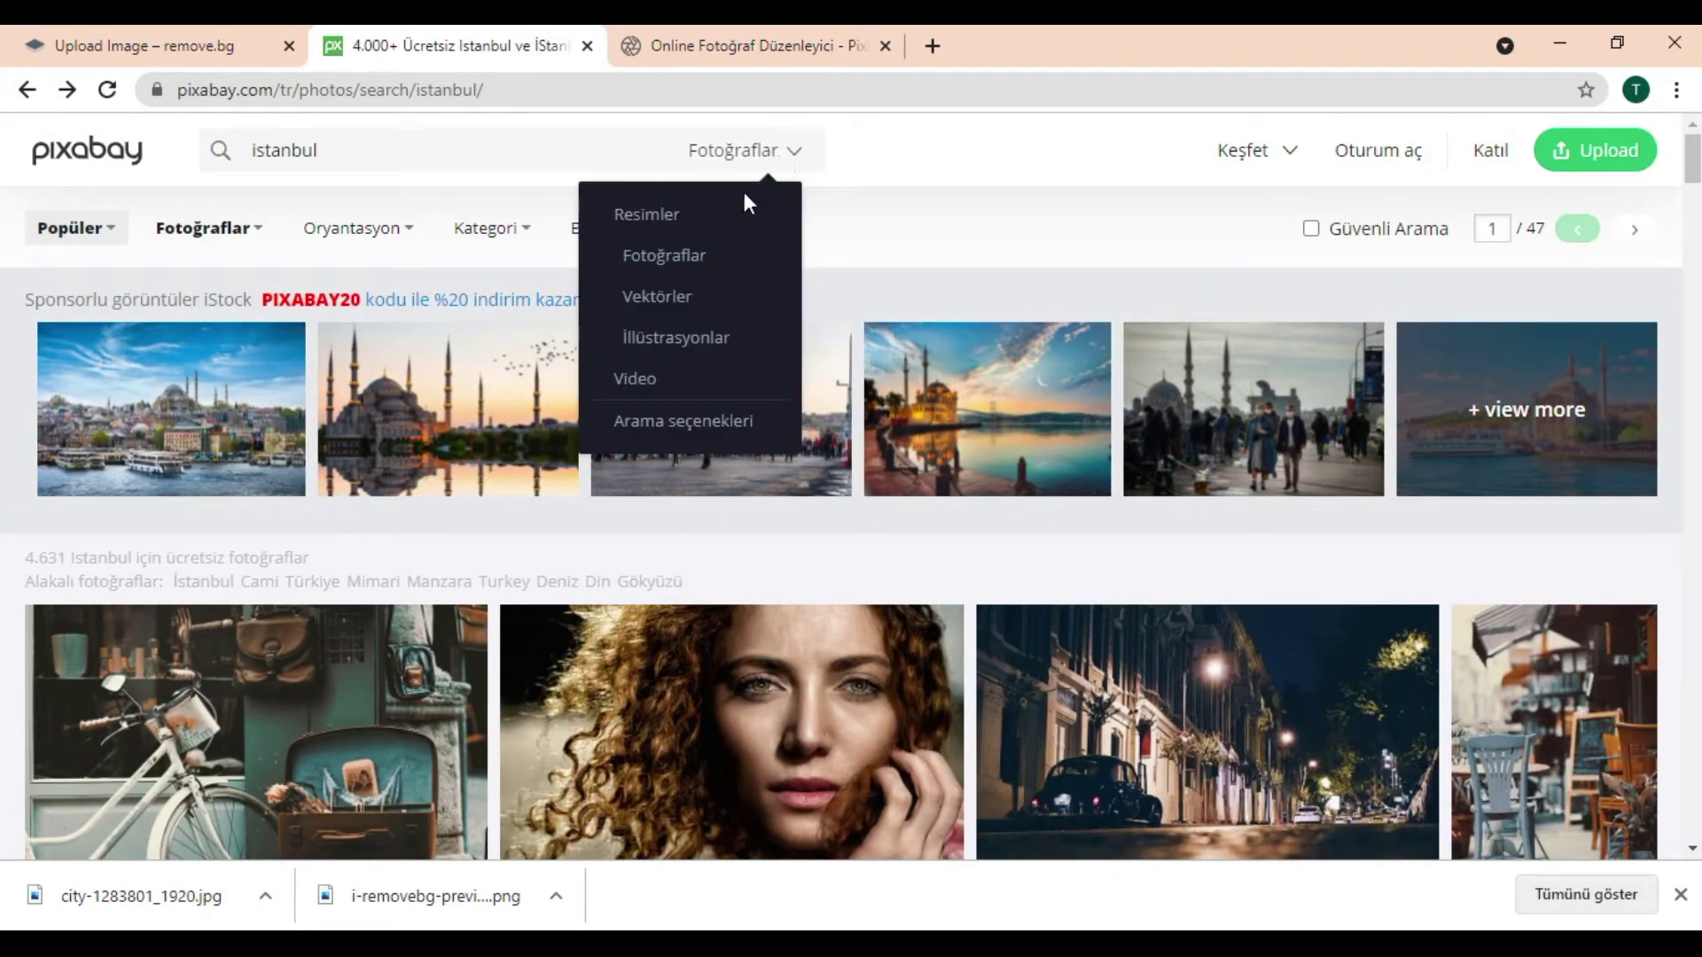
Switch the istanbul search to videos and open the ferry clip
{"action": "left_click", "coordinate": [669, 372]}
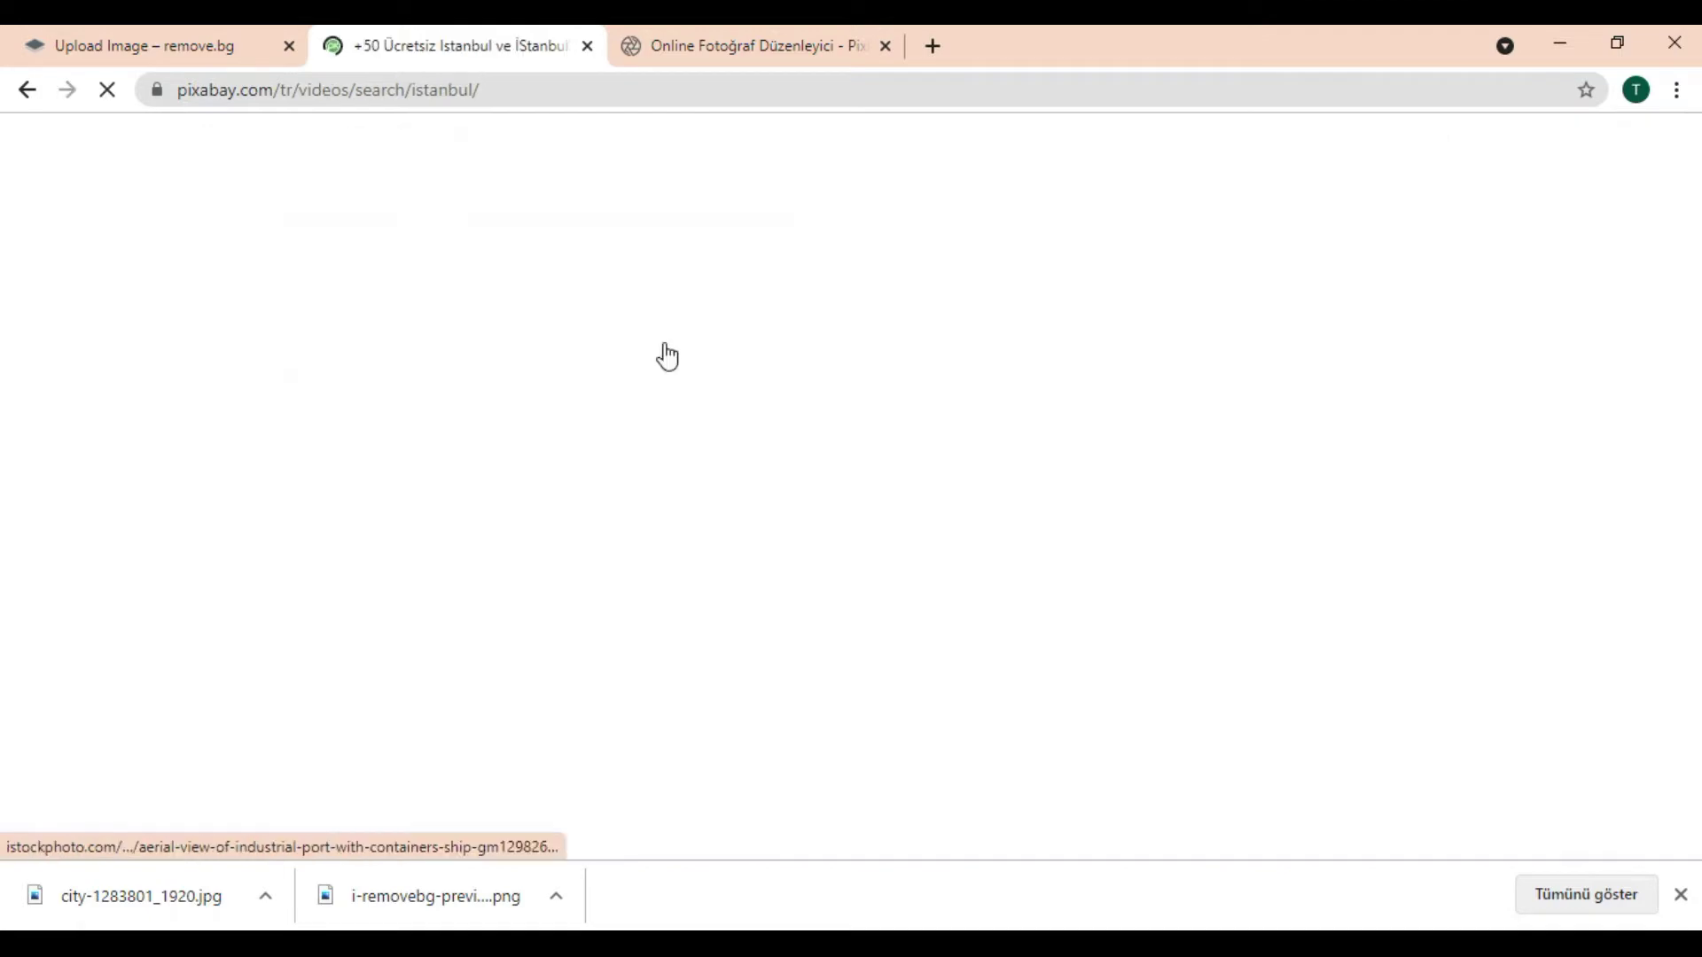
{"action": "scroll", "coordinate": [625, 431], "scroll_direction": "down", "scroll_amount": 4}
{"action": "scroll", "coordinate": [624, 432], "scroll_direction": "up", "scroll_amount": 4}
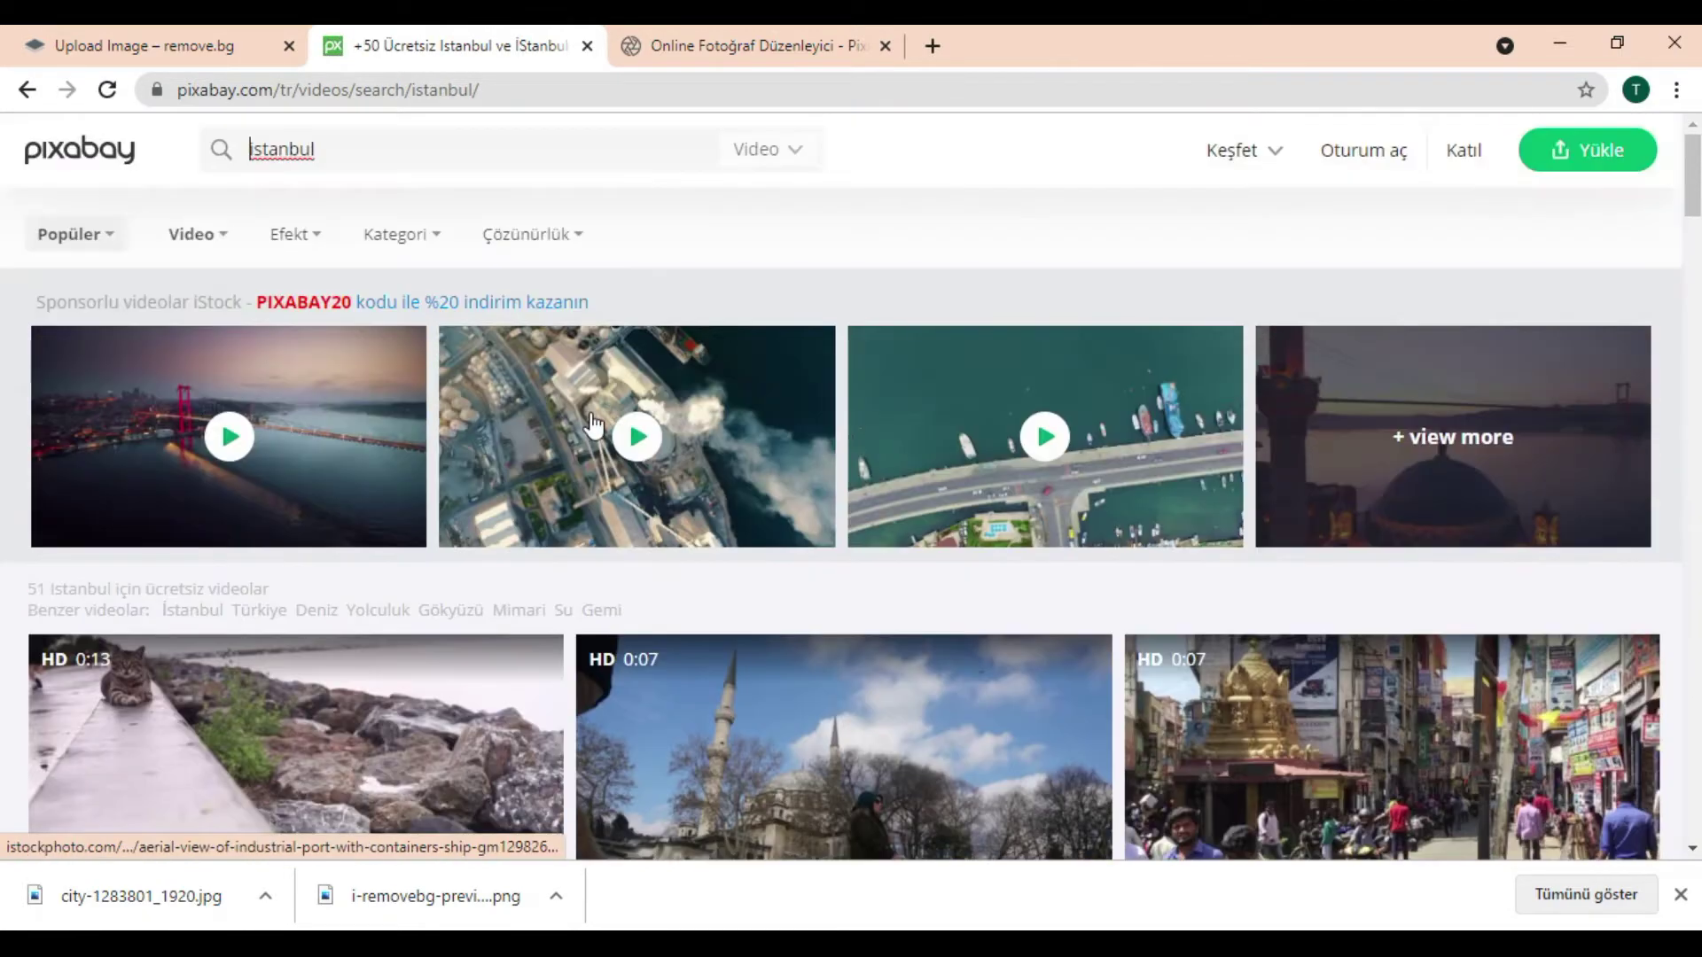
{"action": "scroll", "coordinate": [759, 539], "scroll_direction": "down", "scroll_amount": 1}
{"action": "scroll", "coordinate": [1124, 523], "scroll_direction": "down", "scroll_amount": 4}
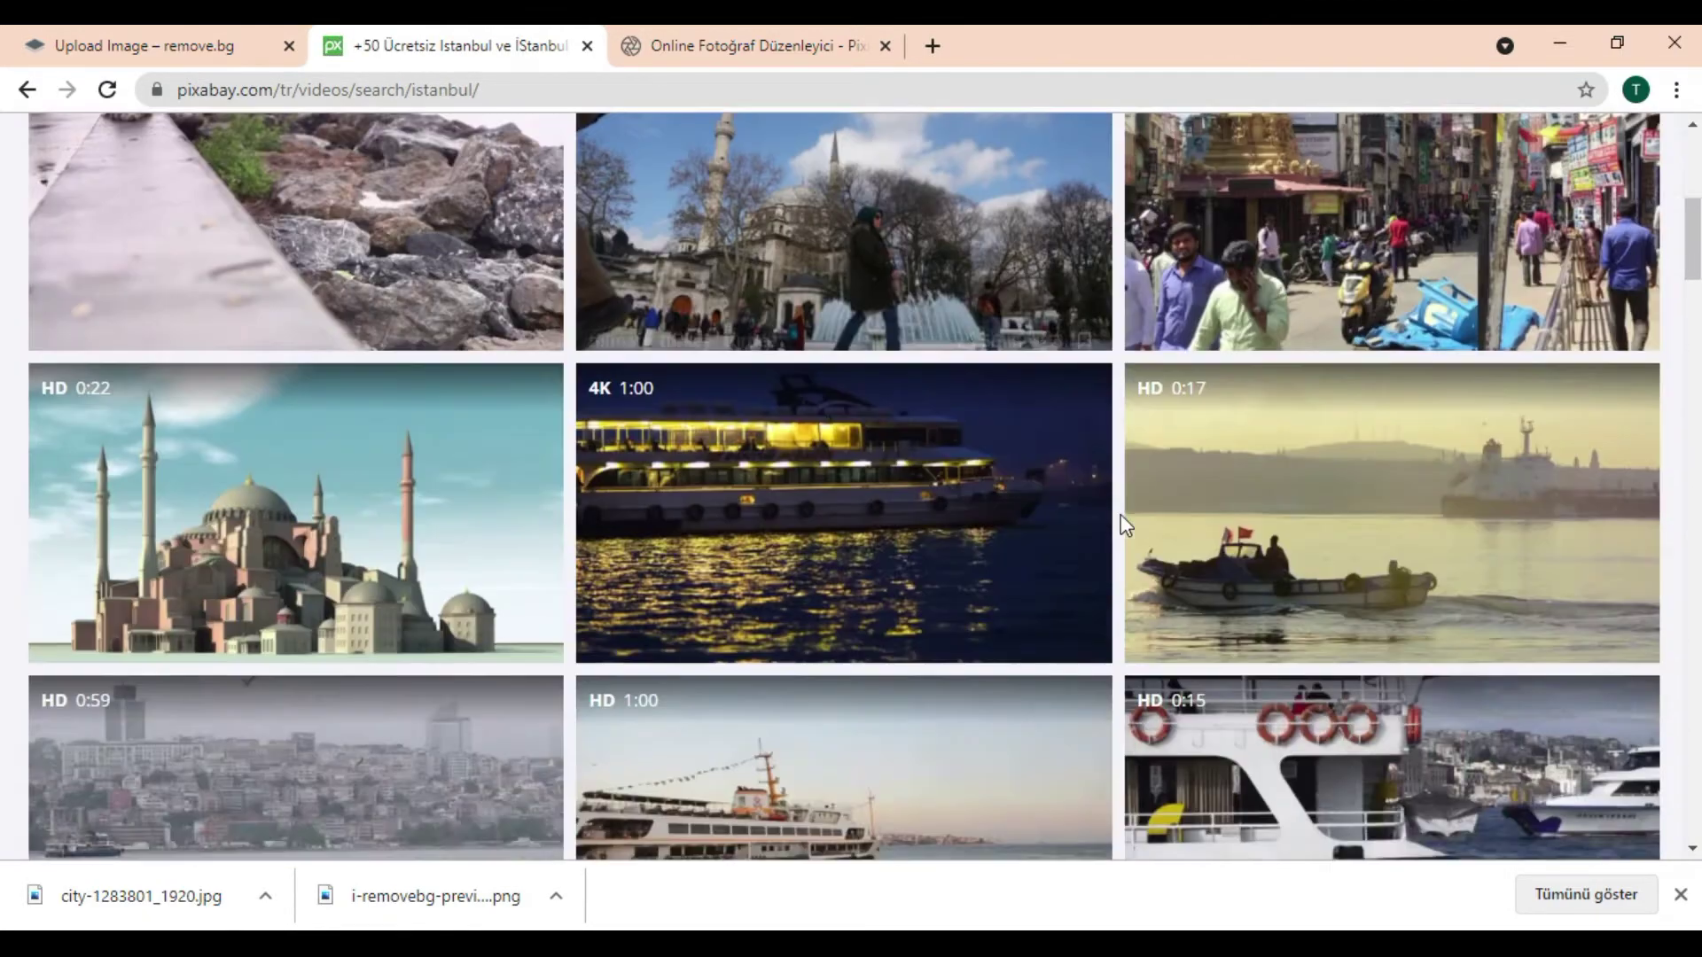
{"action": "scroll", "coordinate": [1124, 523], "scroll_direction": "down", "scroll_amount": 3}
{"action": "scroll", "coordinate": [1120, 514], "scroll_direction": "down", "scroll_amount": 1}
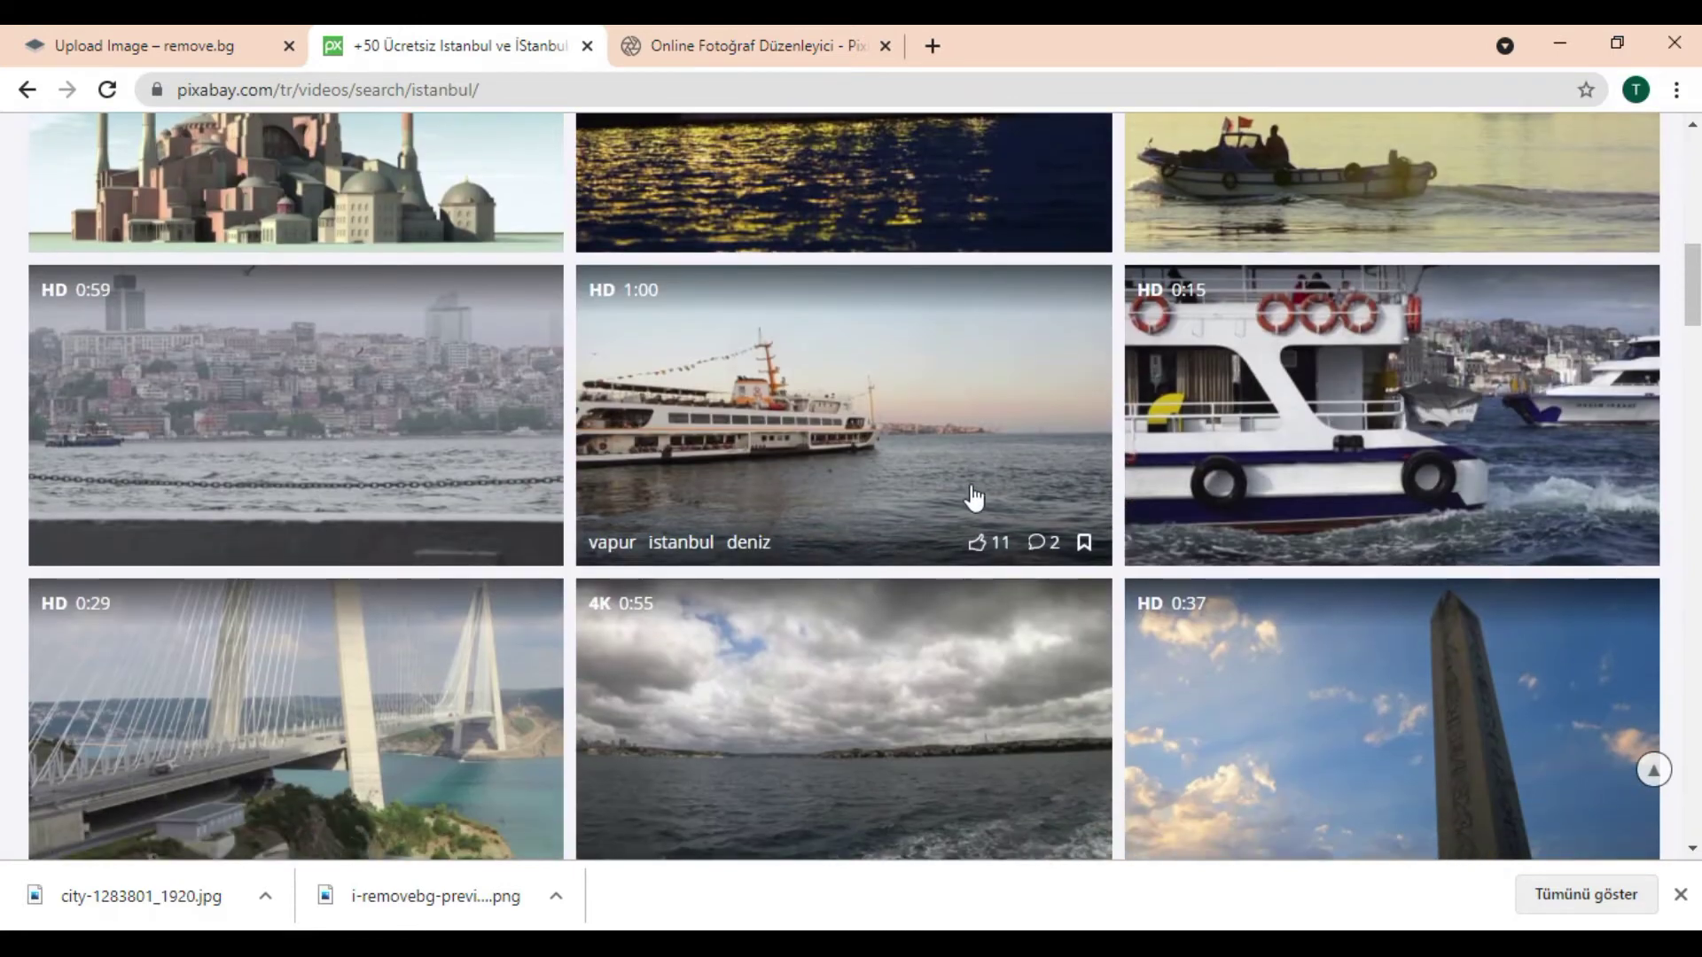
{"action": "left_click", "coordinate": [898, 406]}
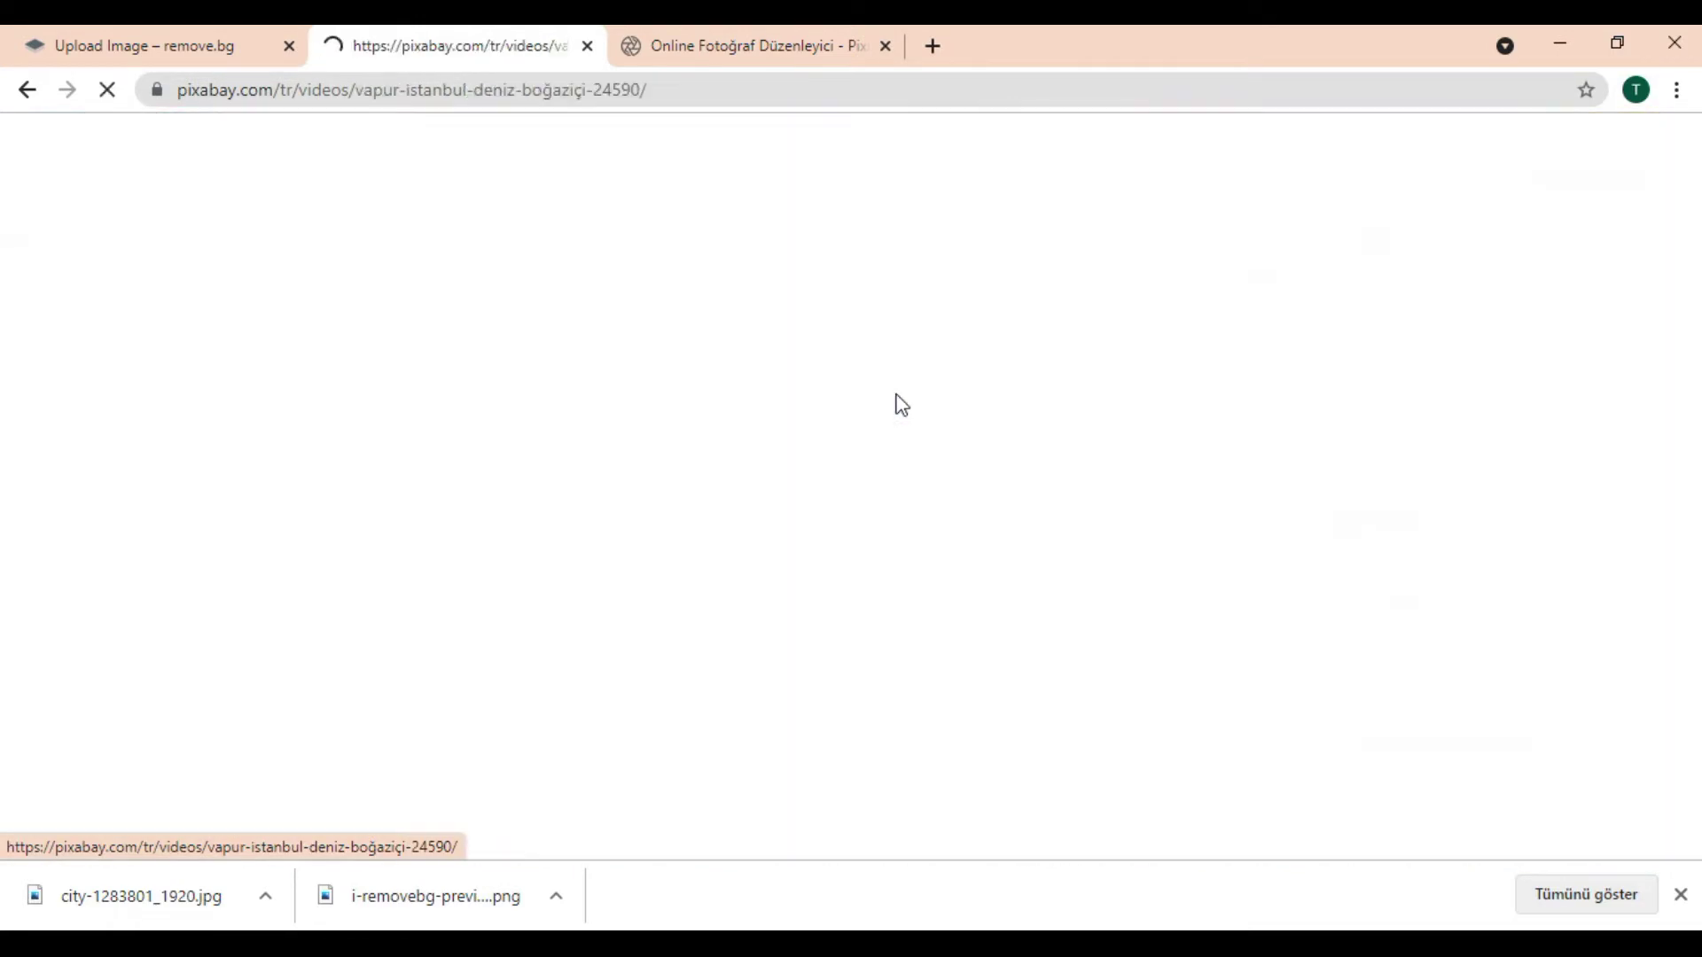
Play the Istanbul ferry video
{"action": "scroll", "coordinate": [794, 494], "scroll_direction": "down", "scroll_amount": 1}
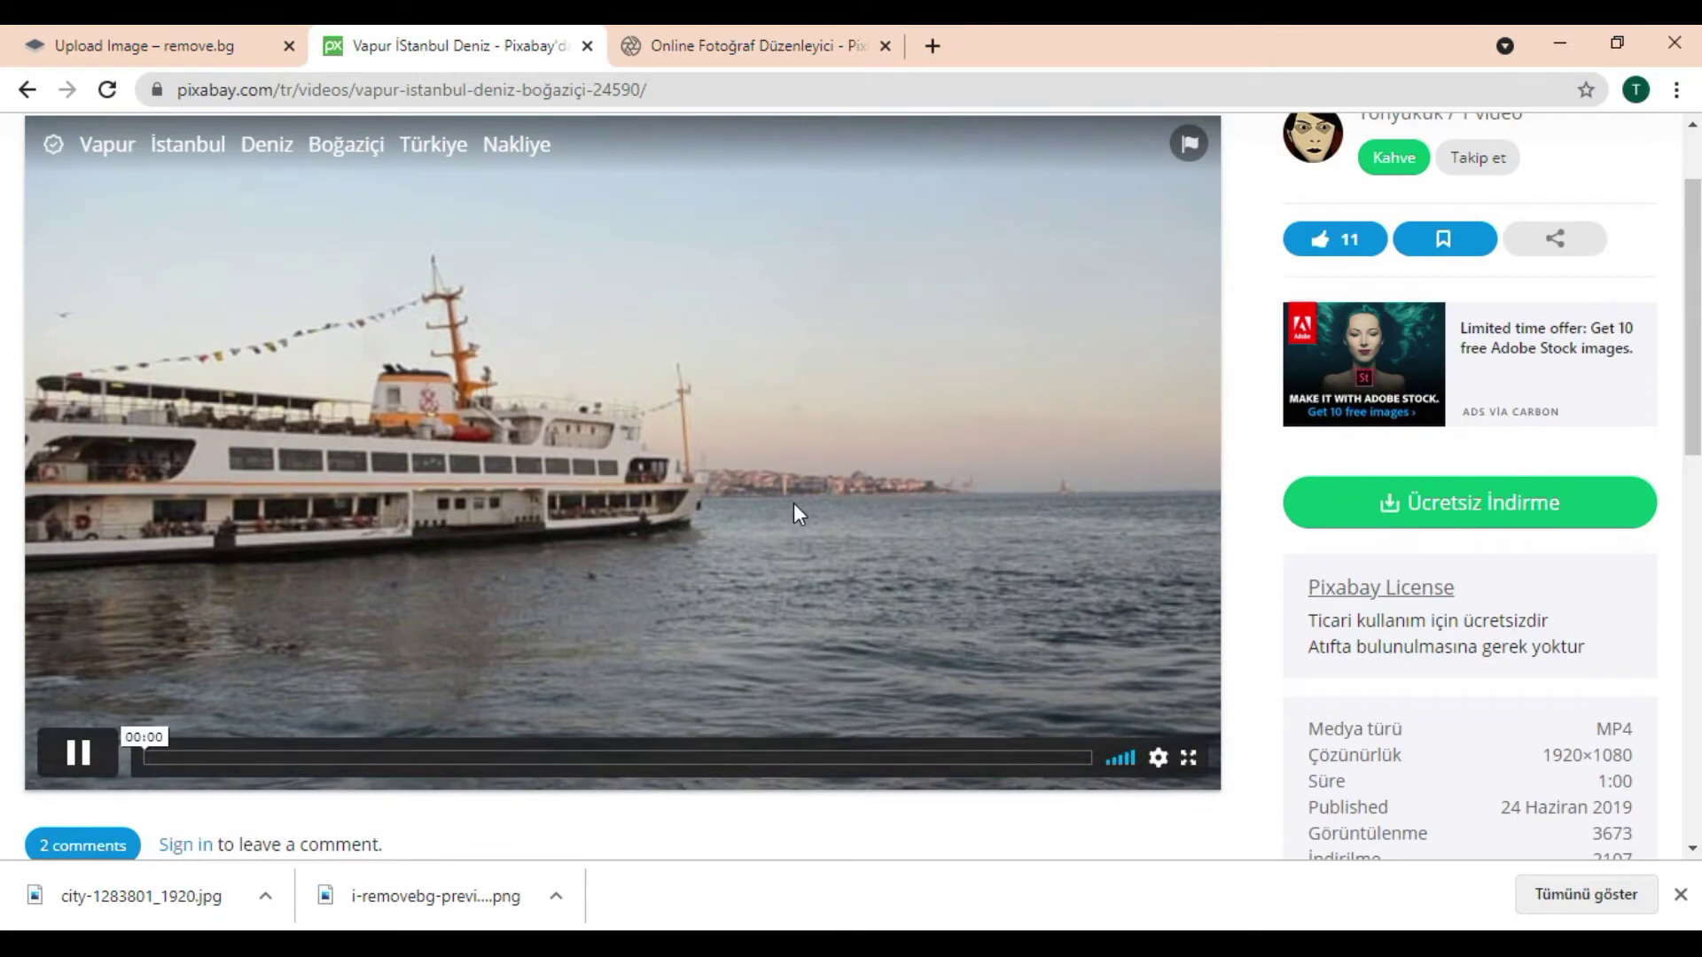
{"action": "scroll", "coordinate": [794, 513], "scroll_direction": "down", "scroll_amount": 1}
{"action": "scroll", "coordinate": [483, 513], "scroll_direction": "down", "scroll_amount": 2}
{"action": "scroll", "coordinate": [612, 508], "scroll_direction": "up", "scroll_amount": 1}
{"action": "scroll", "coordinate": [615, 510], "scroll_direction": "up", "scroll_amount": 3}
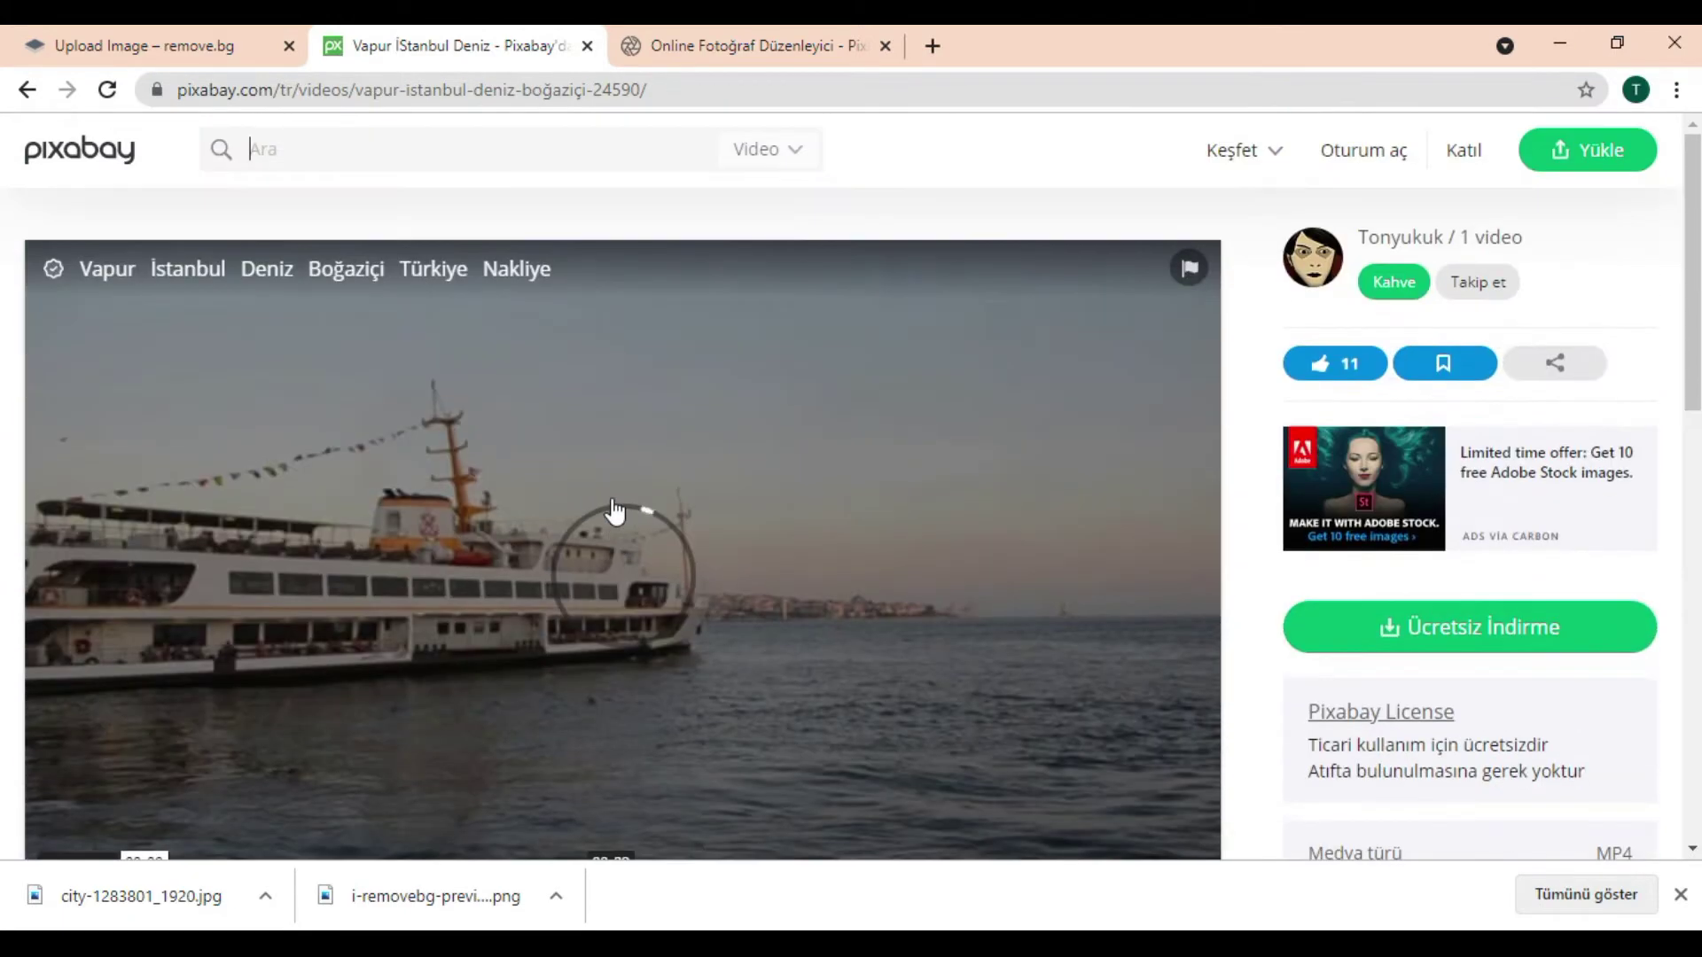
{"action": "scroll", "coordinate": [614, 512], "scroll_direction": "down", "scroll_amount": 1}
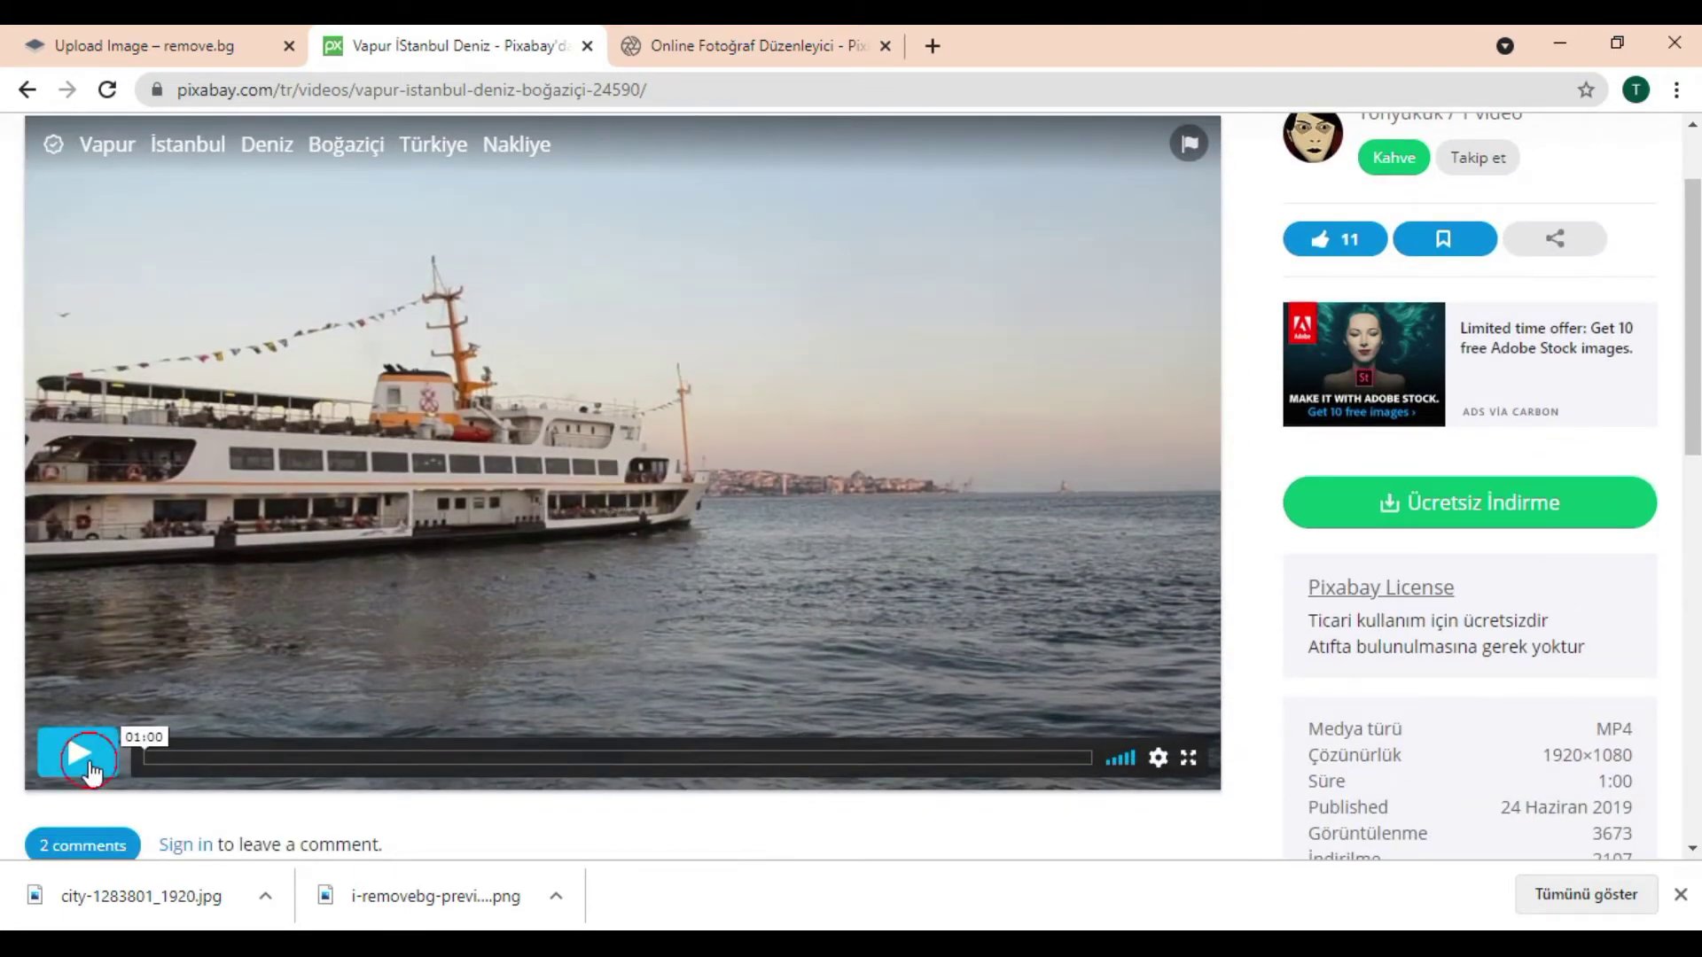
{"action": "left_click", "coordinate": [89, 764]}
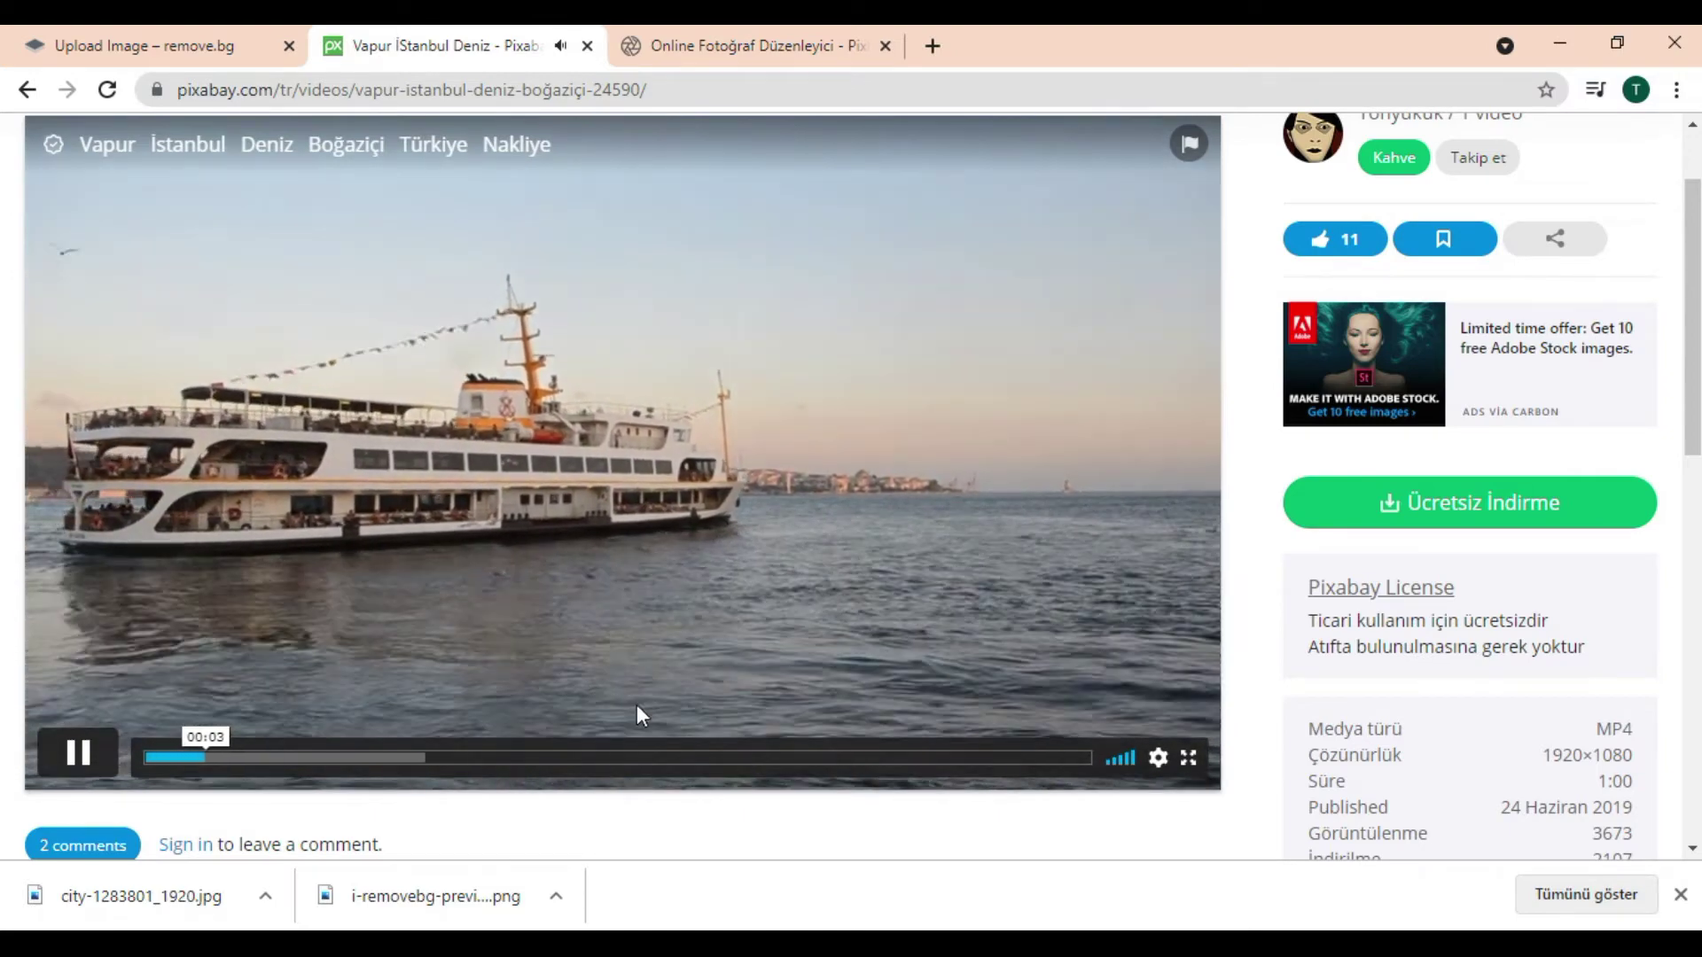
{"action": "scroll", "coordinate": [725, 633], "scroll_direction": "up", "scroll_amount": 2}
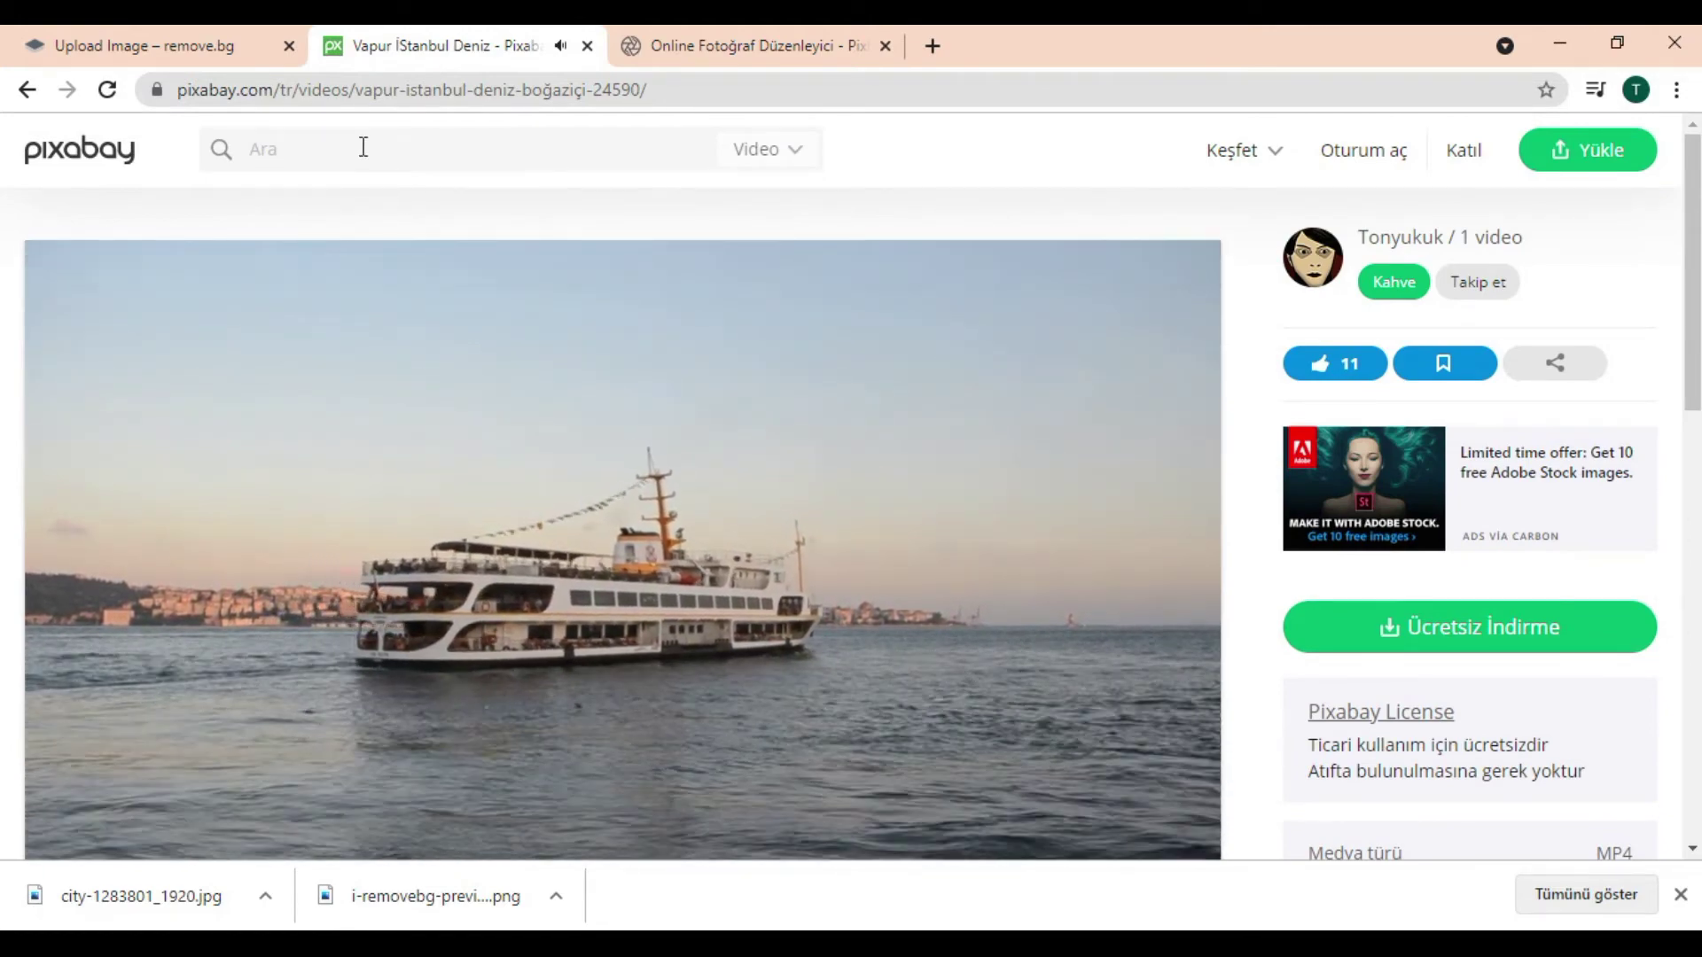
Search Pixabay's music (Müzik) library for 'rap'
{"action": "left_click", "coordinate": [363, 147]}
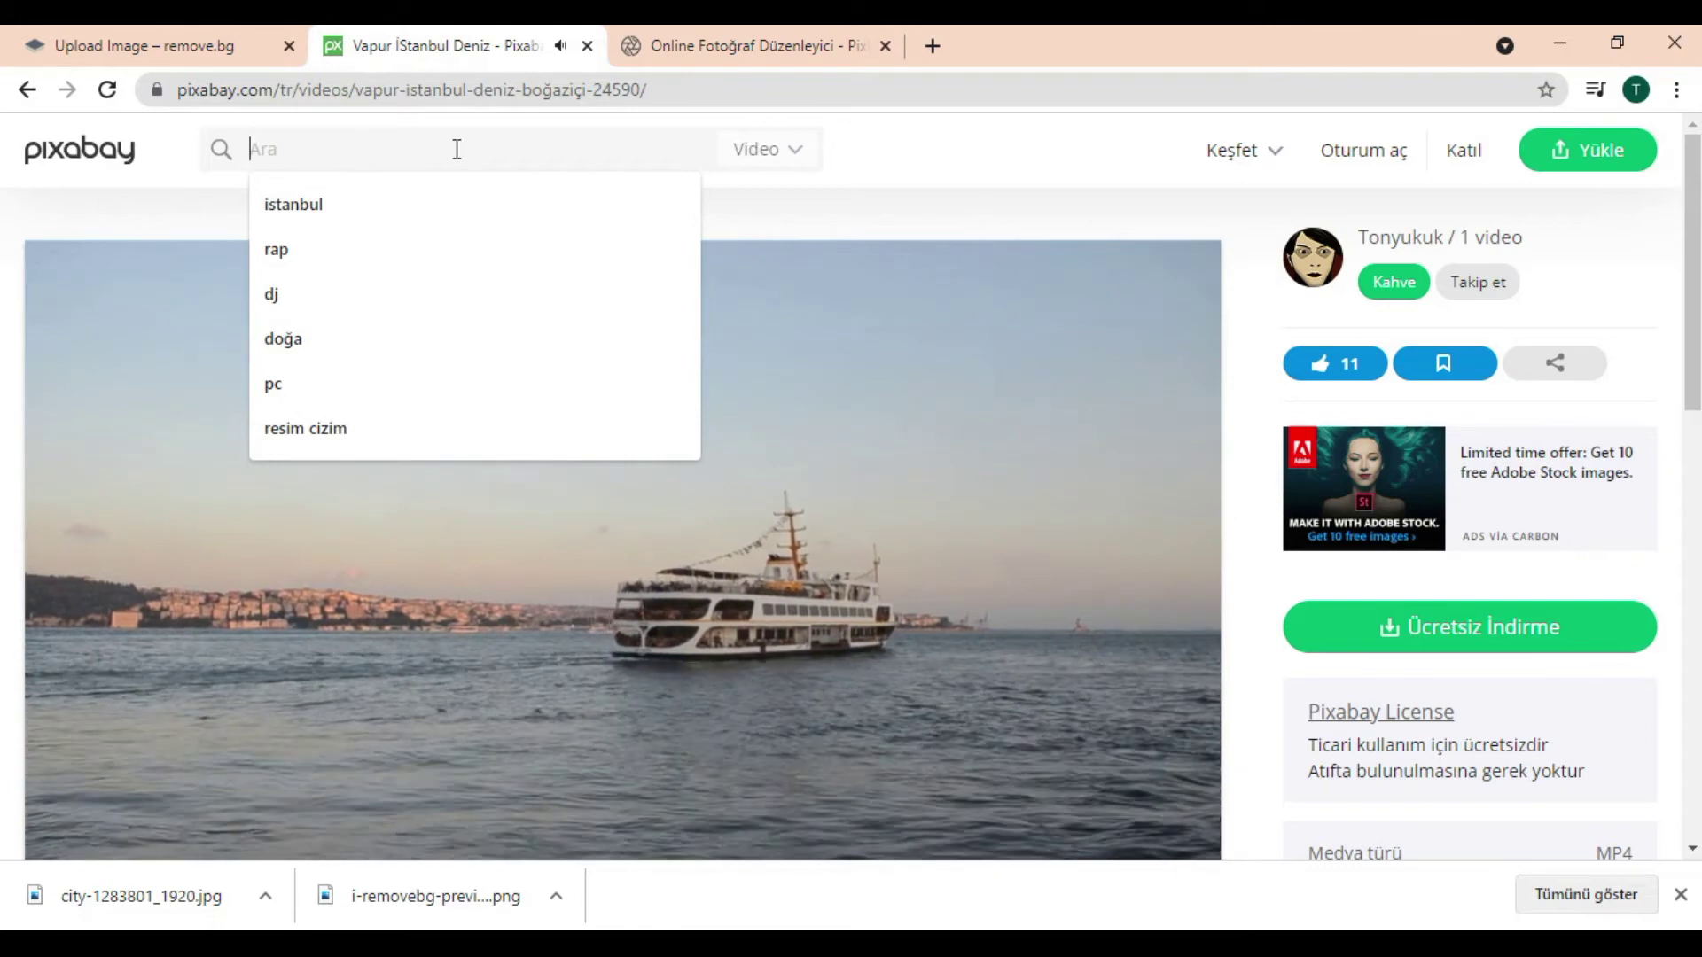
{"action": "left_click", "coordinate": [764, 149]}
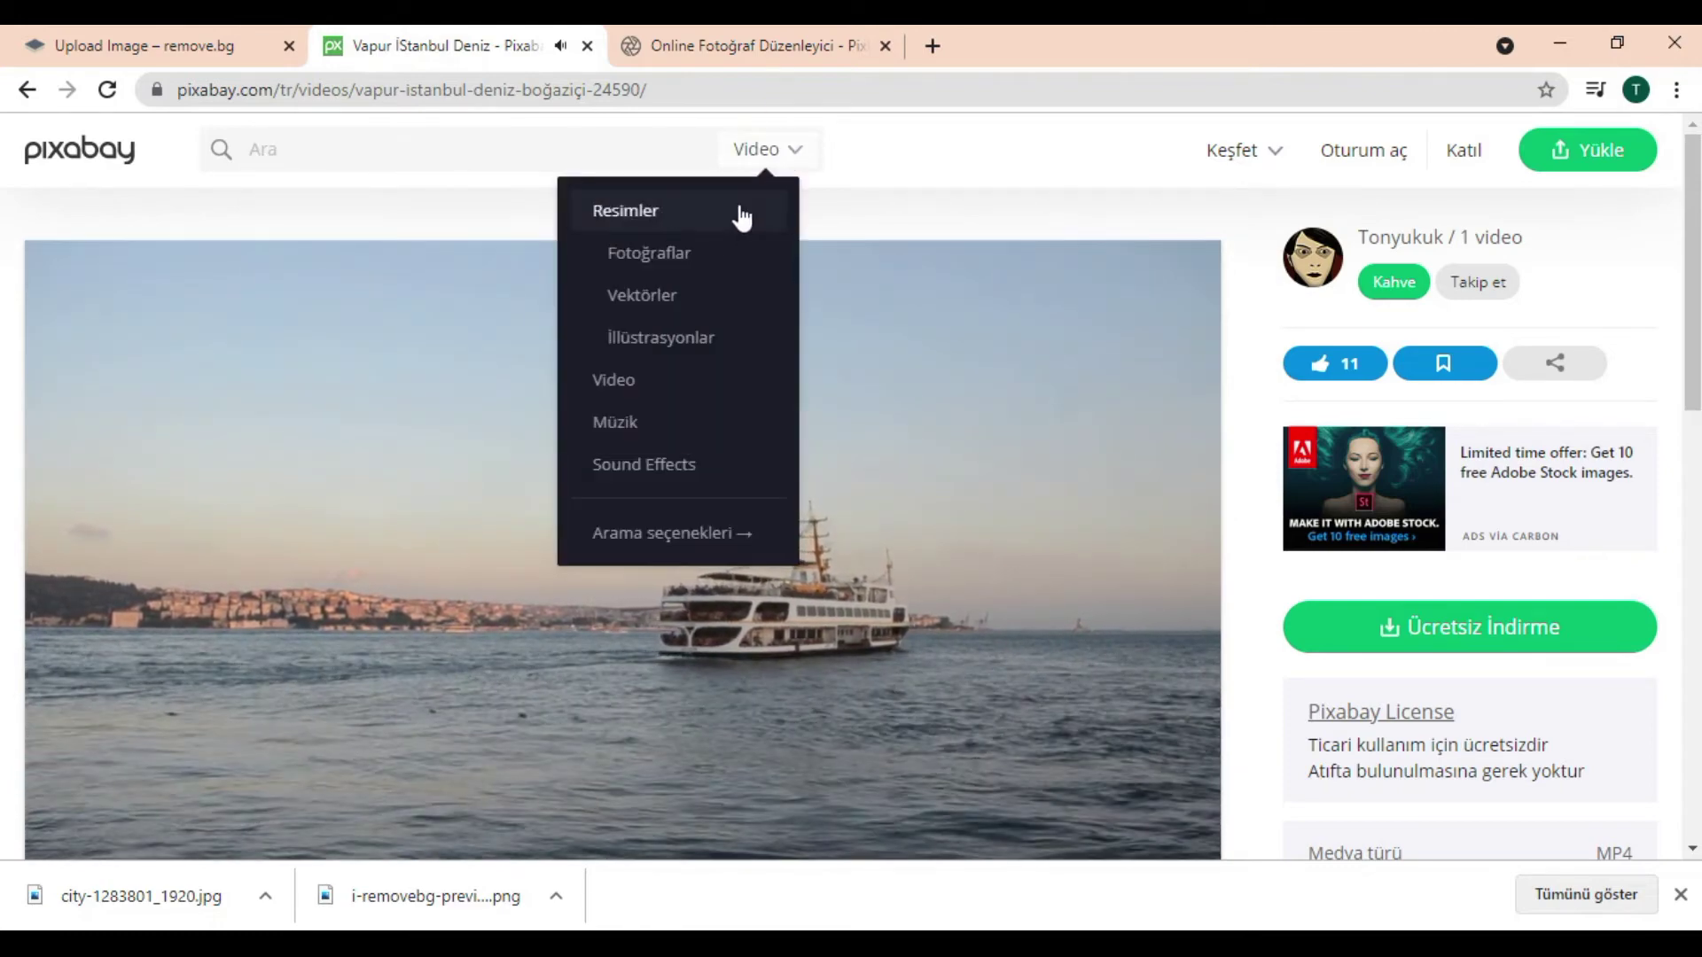
{"action": "left_click", "coordinate": [651, 429]}
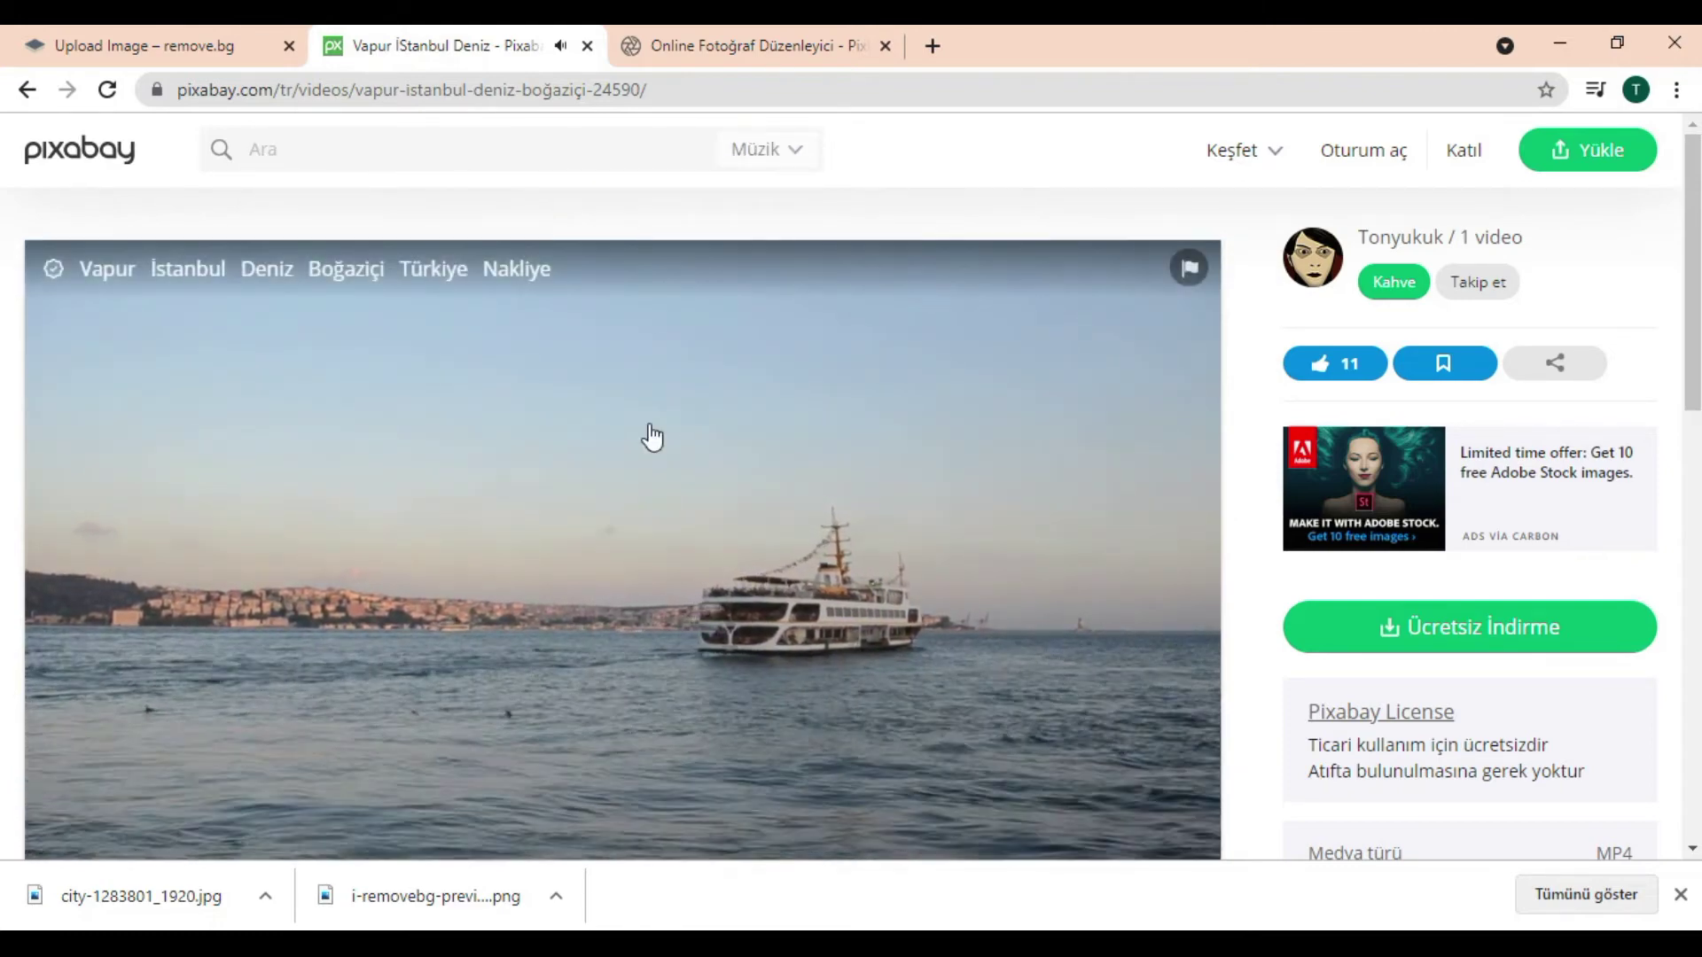
{"action": "left_click", "coordinate": [330, 156]}
{"action": "type", "text": "r"}
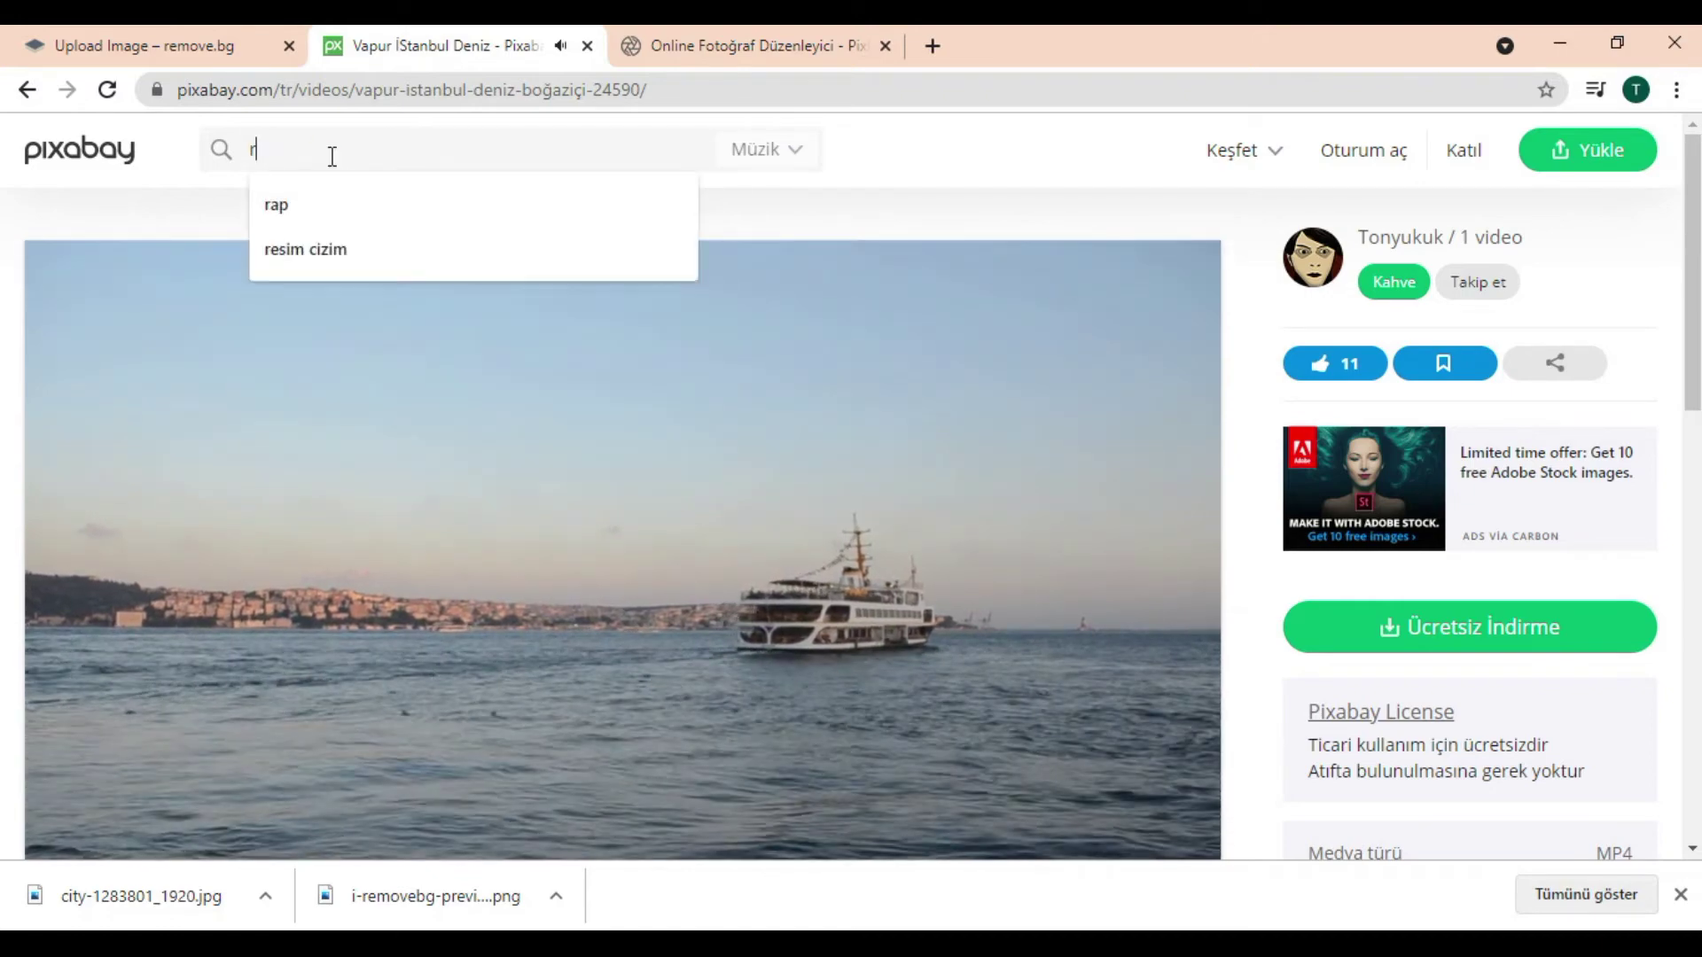
{"action": "type", "text": "ap"}
{"action": "key", "text": "Return"}
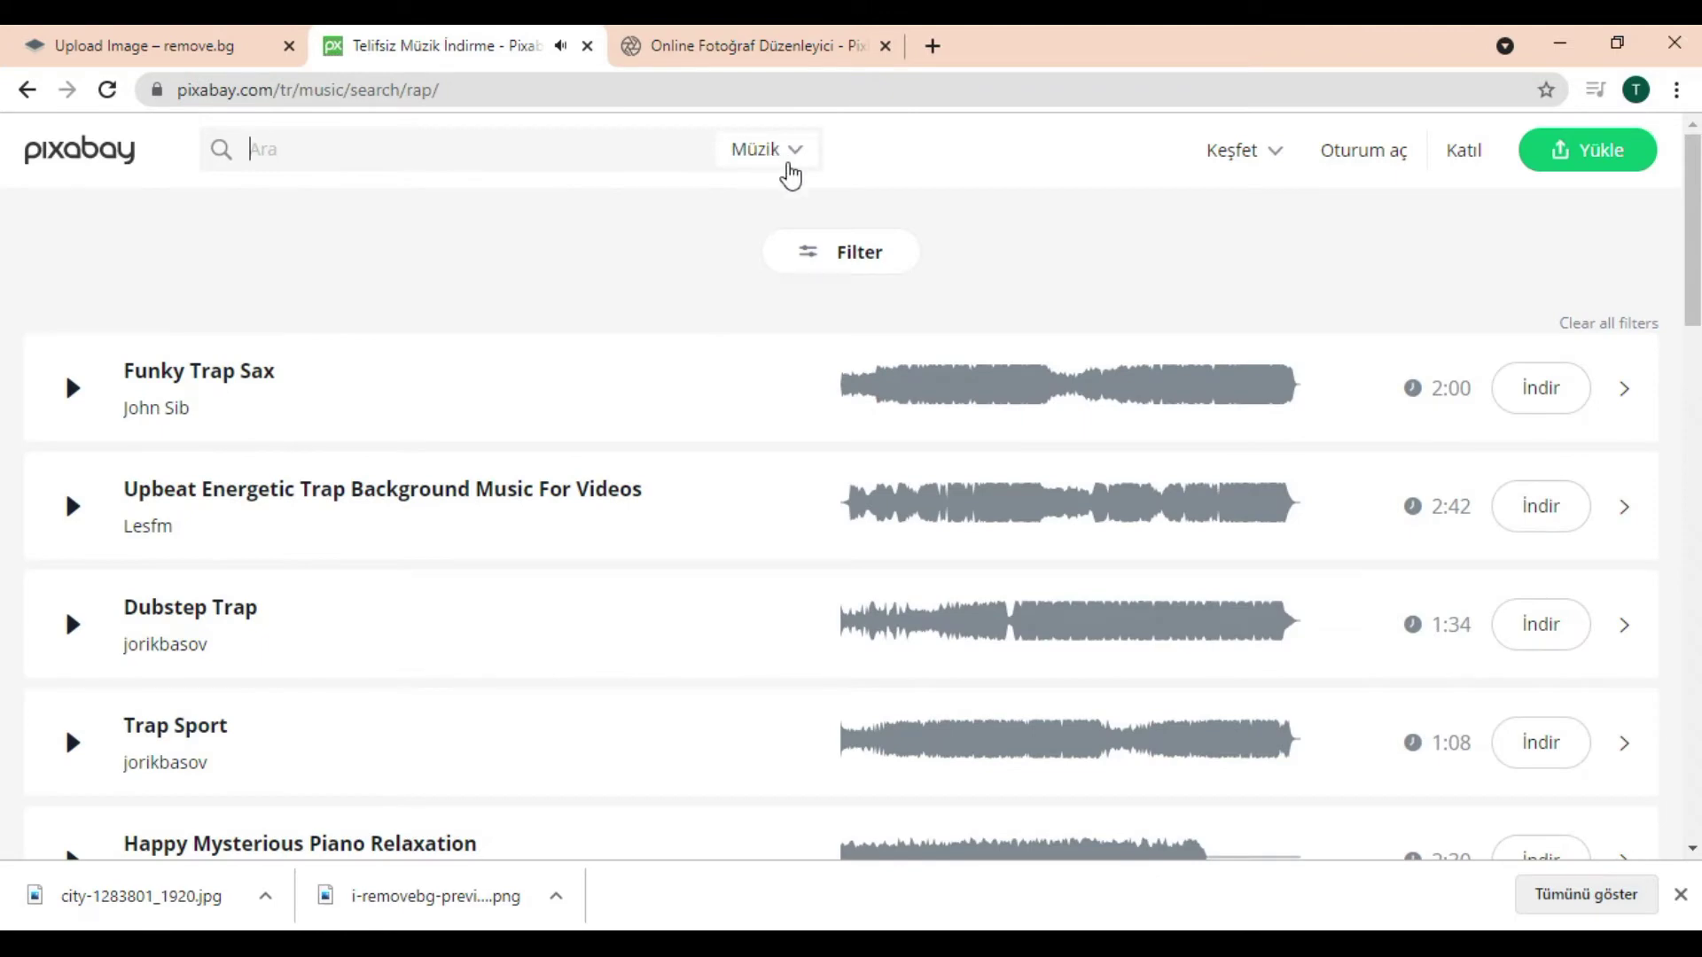
{"action": "scroll", "coordinate": [1114, 551], "scroll_direction": "down", "scroll_amount": 4}
{"action": "scroll", "coordinate": [1503, 383], "scroll_direction": "up", "scroll_amount": 2}
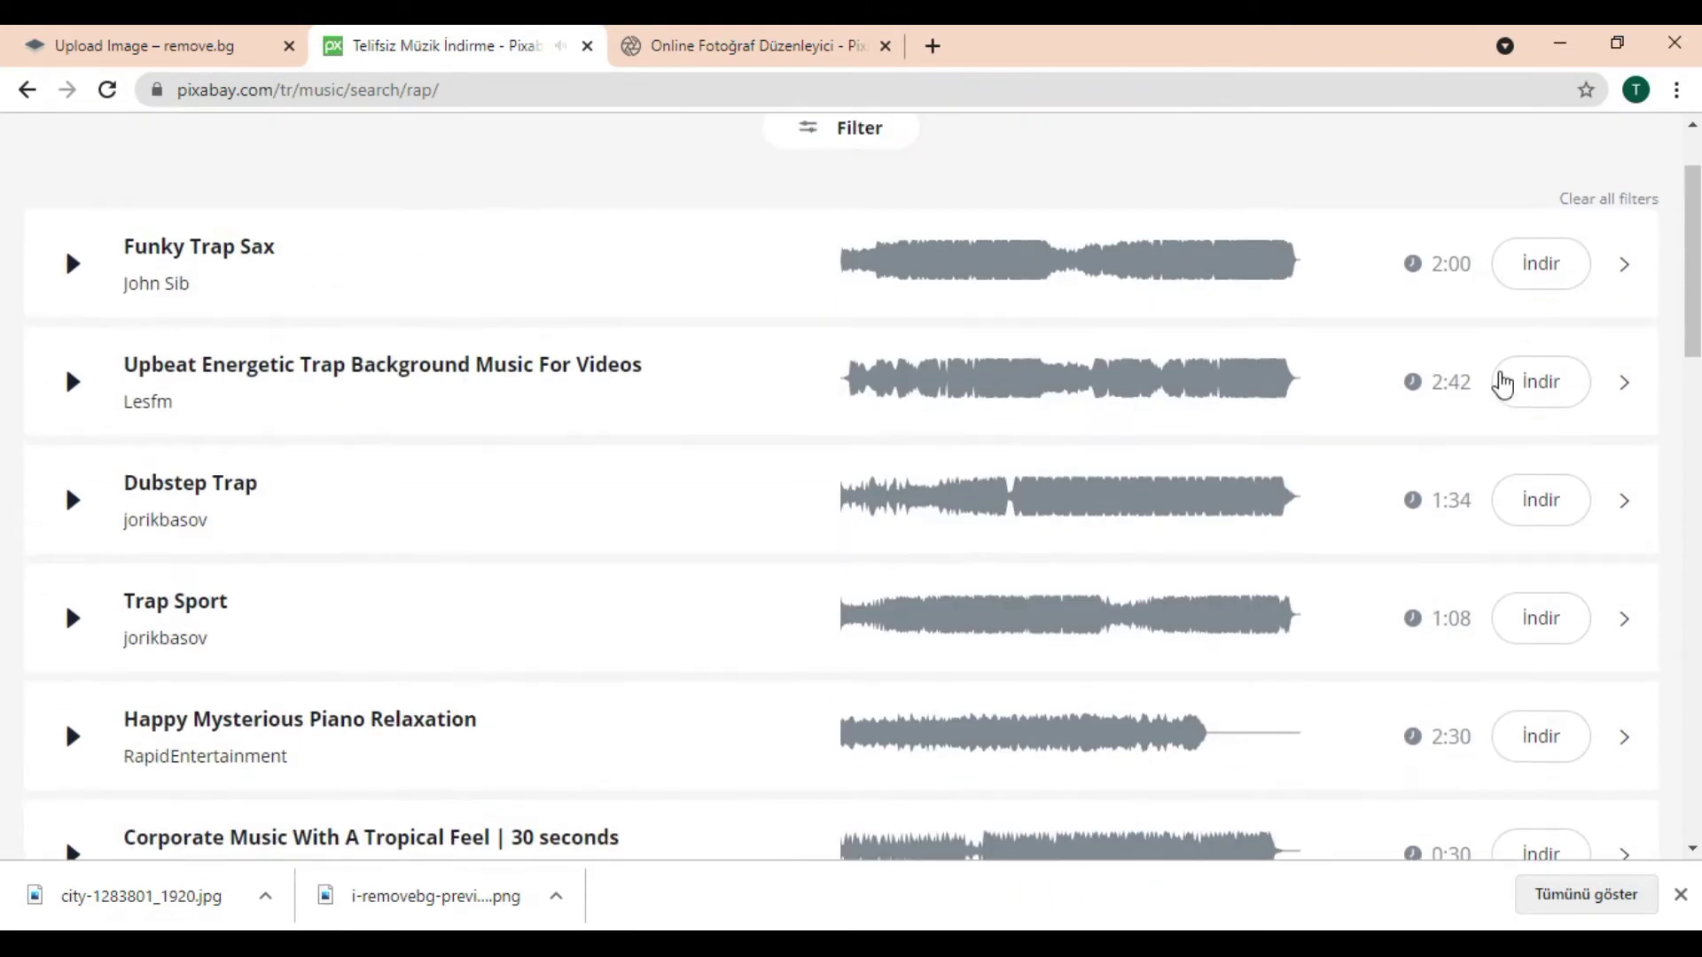
{"action": "scroll", "coordinate": [1551, 434], "scroll_direction": "down", "scroll_amount": 4}
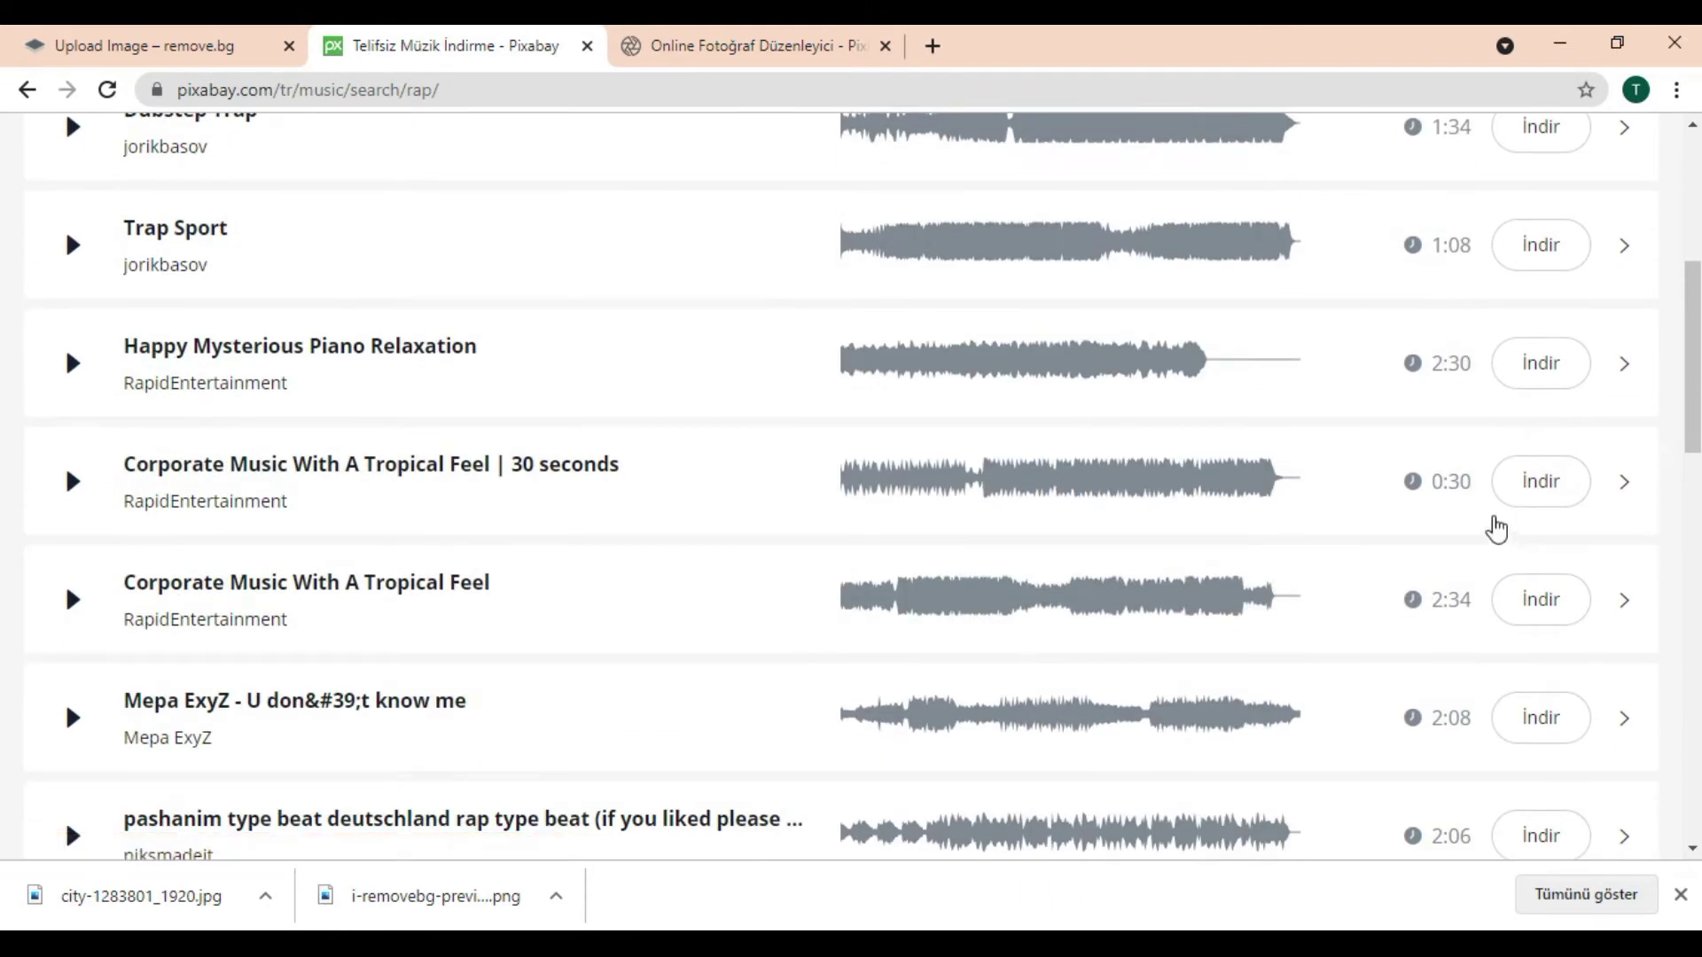
{"action": "scroll", "coordinate": [1462, 496], "scroll_direction": "down", "scroll_amount": 1}
{"action": "scroll", "coordinate": [1481, 570], "scroll_direction": "down", "scroll_amount": 5}
{"action": "scroll", "coordinate": [1482, 570], "scroll_direction": "down", "scroll_amount": 4}
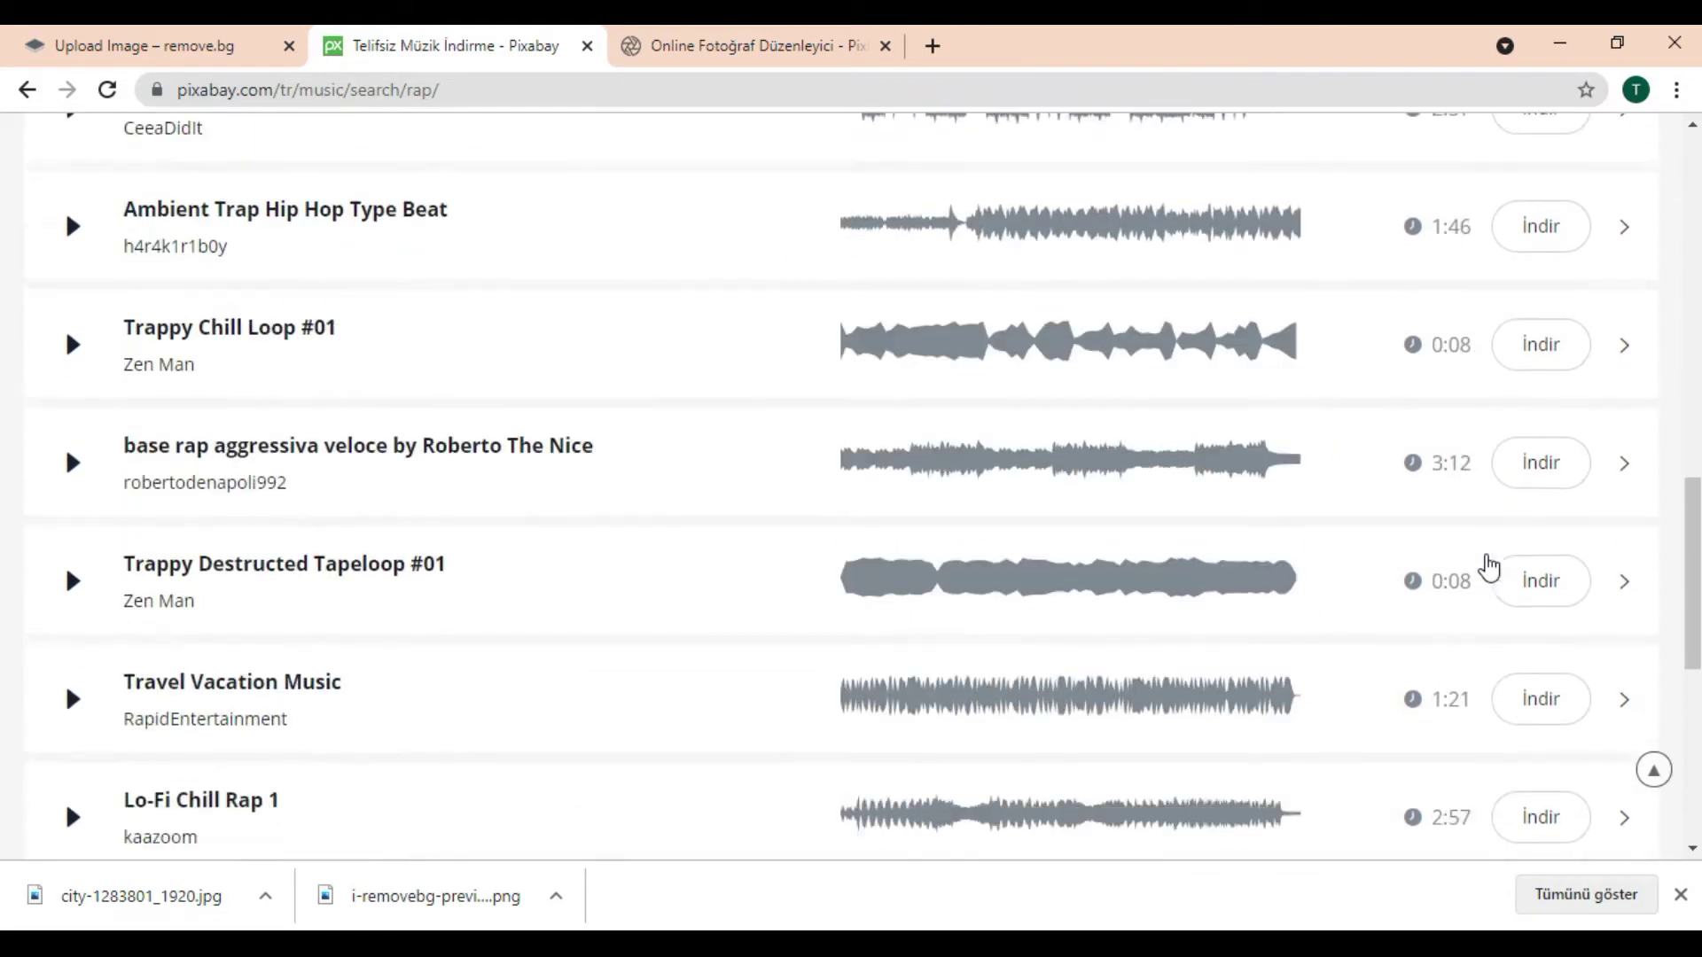
{"action": "scroll", "coordinate": [1475, 576], "scroll_direction": "down", "scroll_amount": 7}
{"action": "scroll", "coordinate": [1471, 583], "scroll_direction": "up", "scroll_amount": 7}
{"action": "scroll", "coordinate": [1471, 582], "scroll_direction": "up", "scroll_amount": 8}
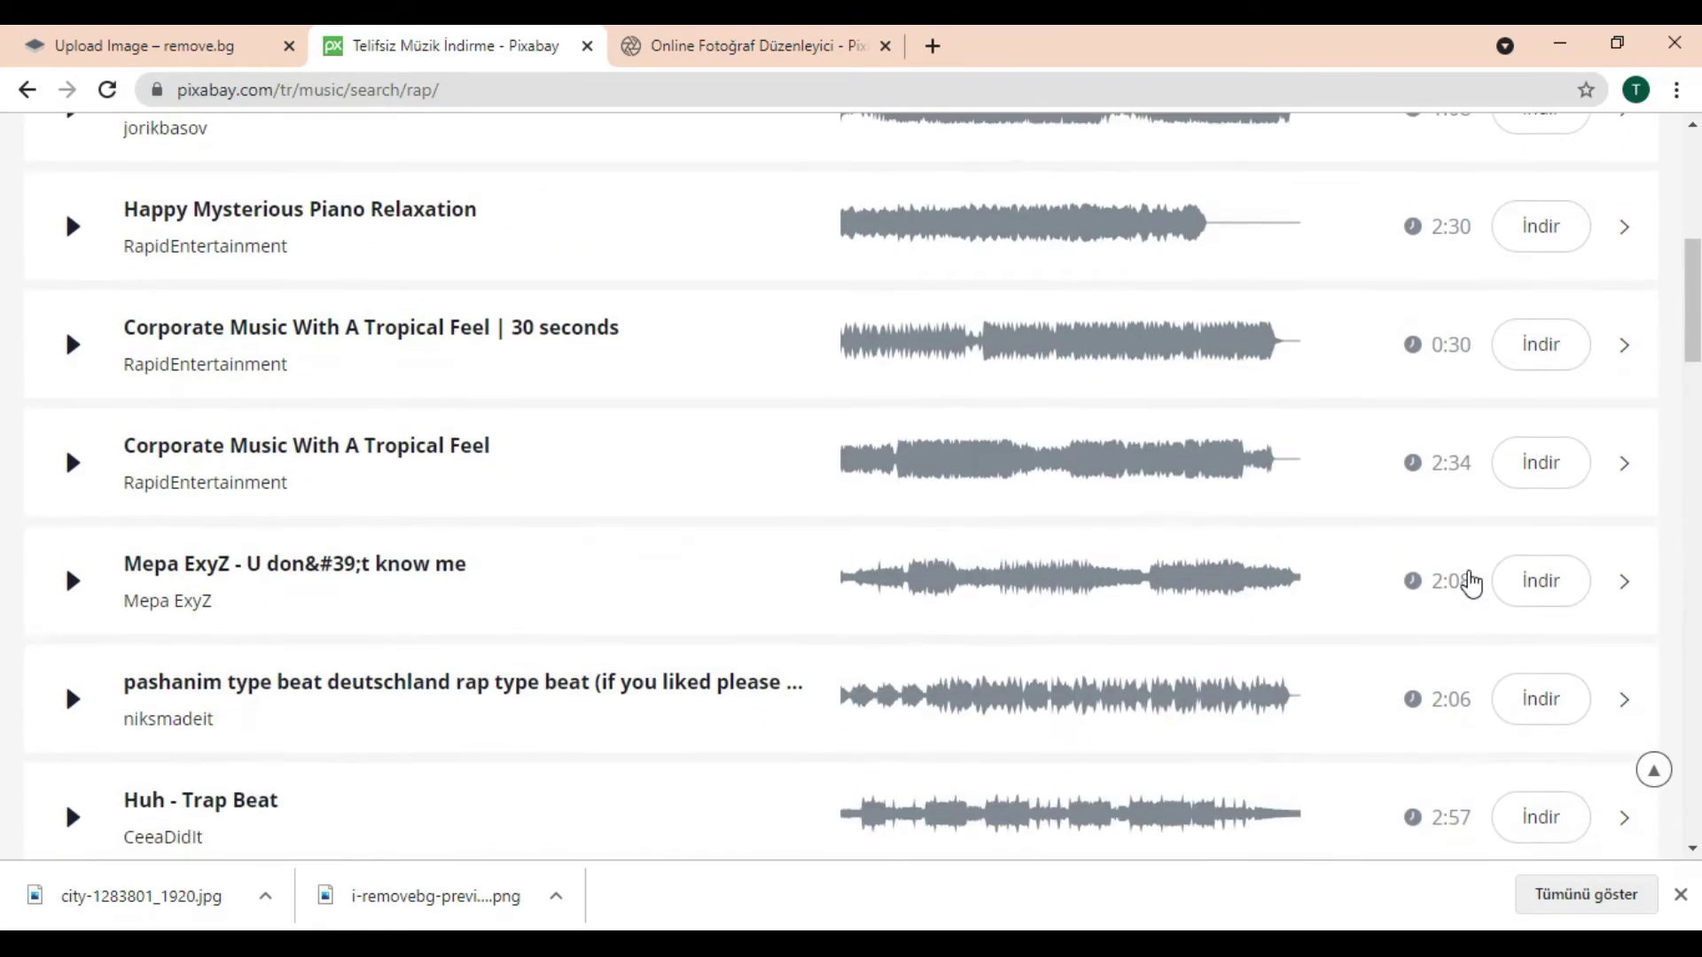
{"action": "scroll", "coordinate": [1471, 583], "scroll_direction": "up", "scroll_amount": 7}
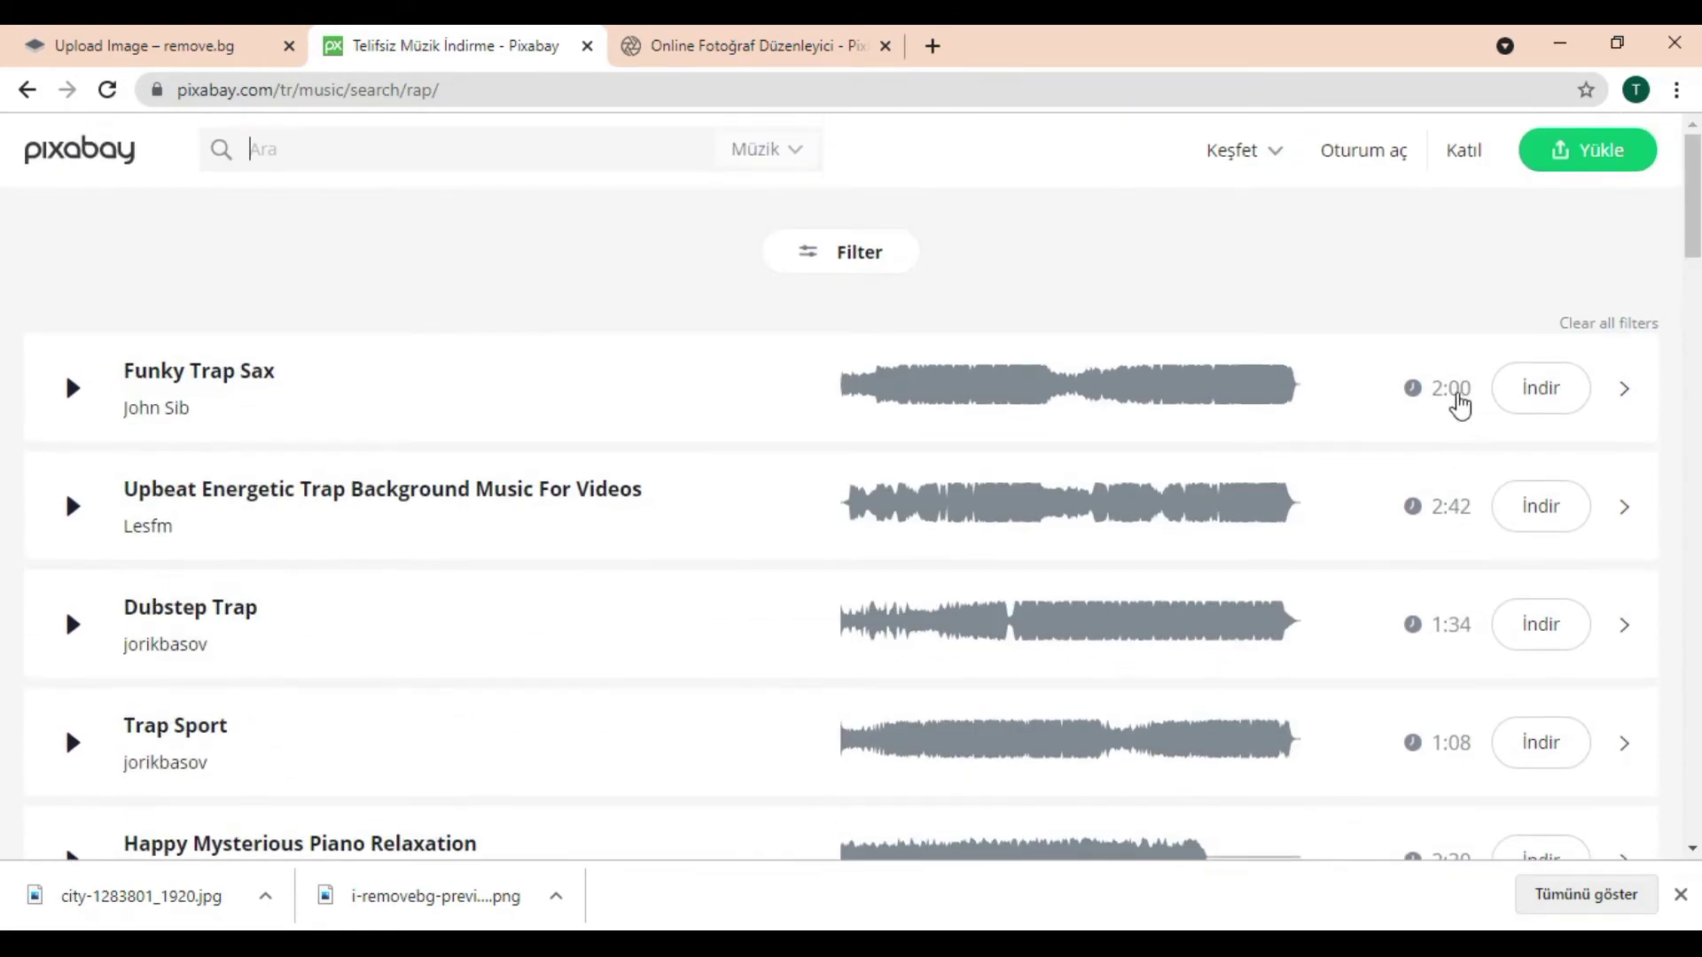
{"action": "scroll", "coordinate": [1194, 545], "scroll_direction": "down", "scroll_amount": 4}
{"action": "scroll", "coordinate": [1197, 556], "scroll_direction": "down", "scroll_amount": 4}
{"action": "scroll", "coordinate": [1194, 559], "scroll_direction": "up", "scroll_amount": 5}
{"action": "scroll", "coordinate": [1193, 554], "scroll_direction": "up", "scroll_amount": 3}
{"action": "scroll", "coordinate": [422, 540], "scroll_direction": "down", "scroll_amount": 2}
{"action": "scroll", "coordinate": [422, 539], "scroll_direction": "down", "scroll_amount": 3}
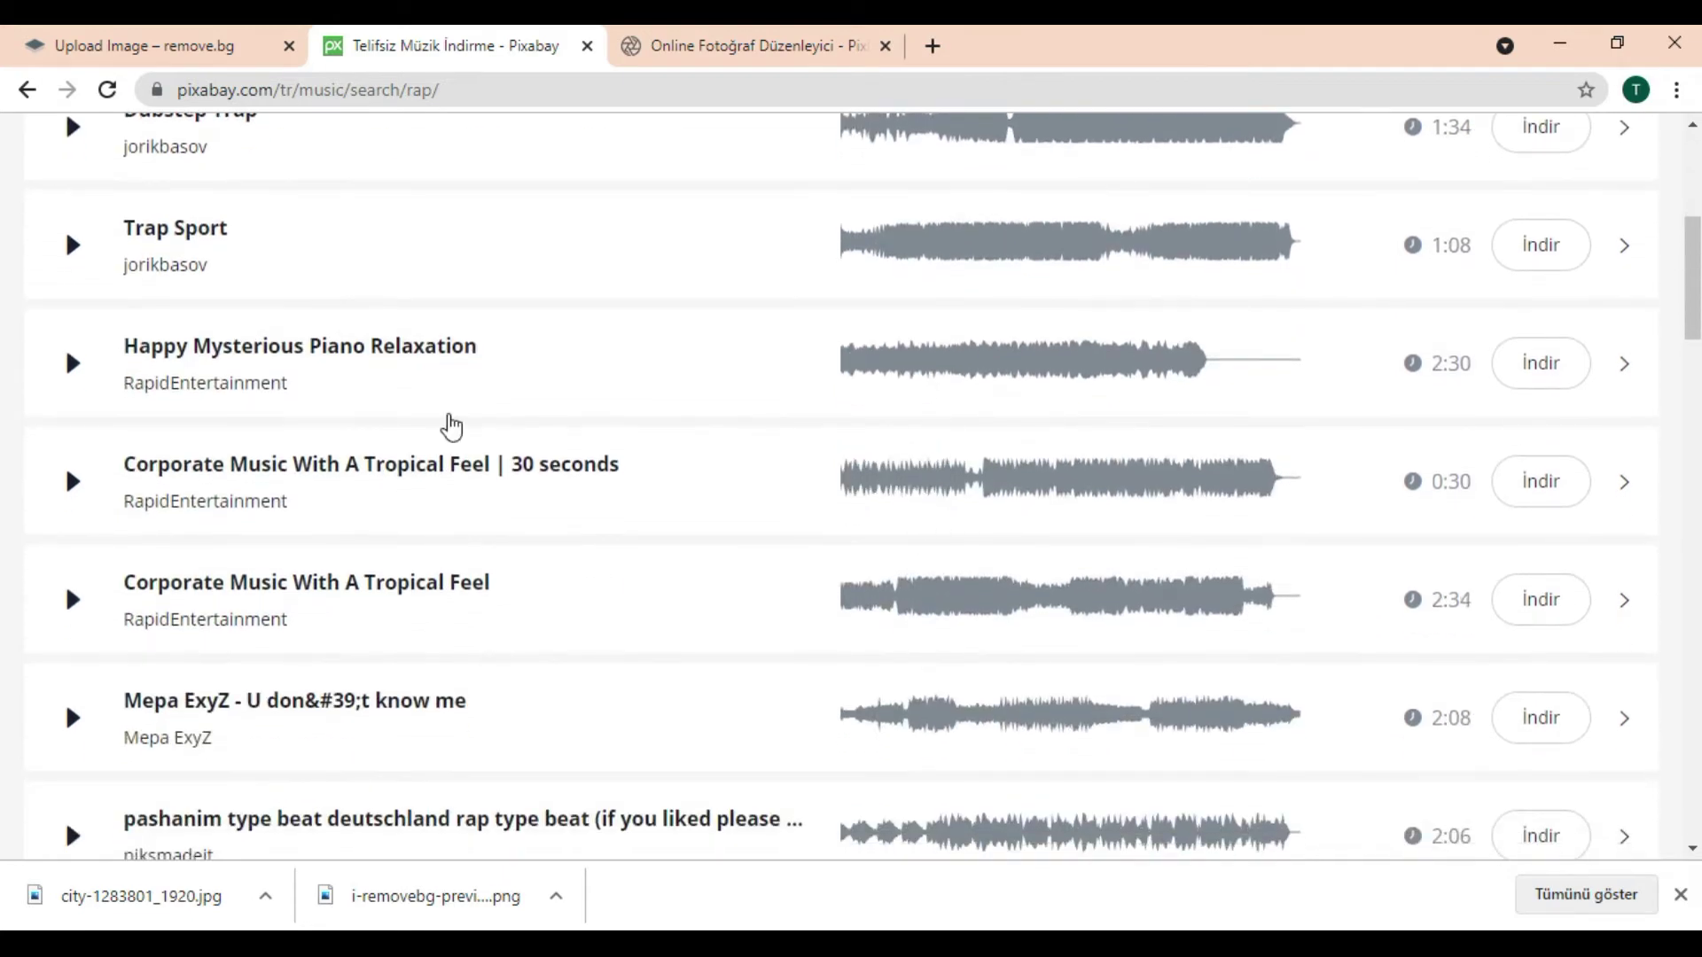
{"action": "scroll", "coordinate": [399, 417], "scroll_direction": "up", "scroll_amount": 5}
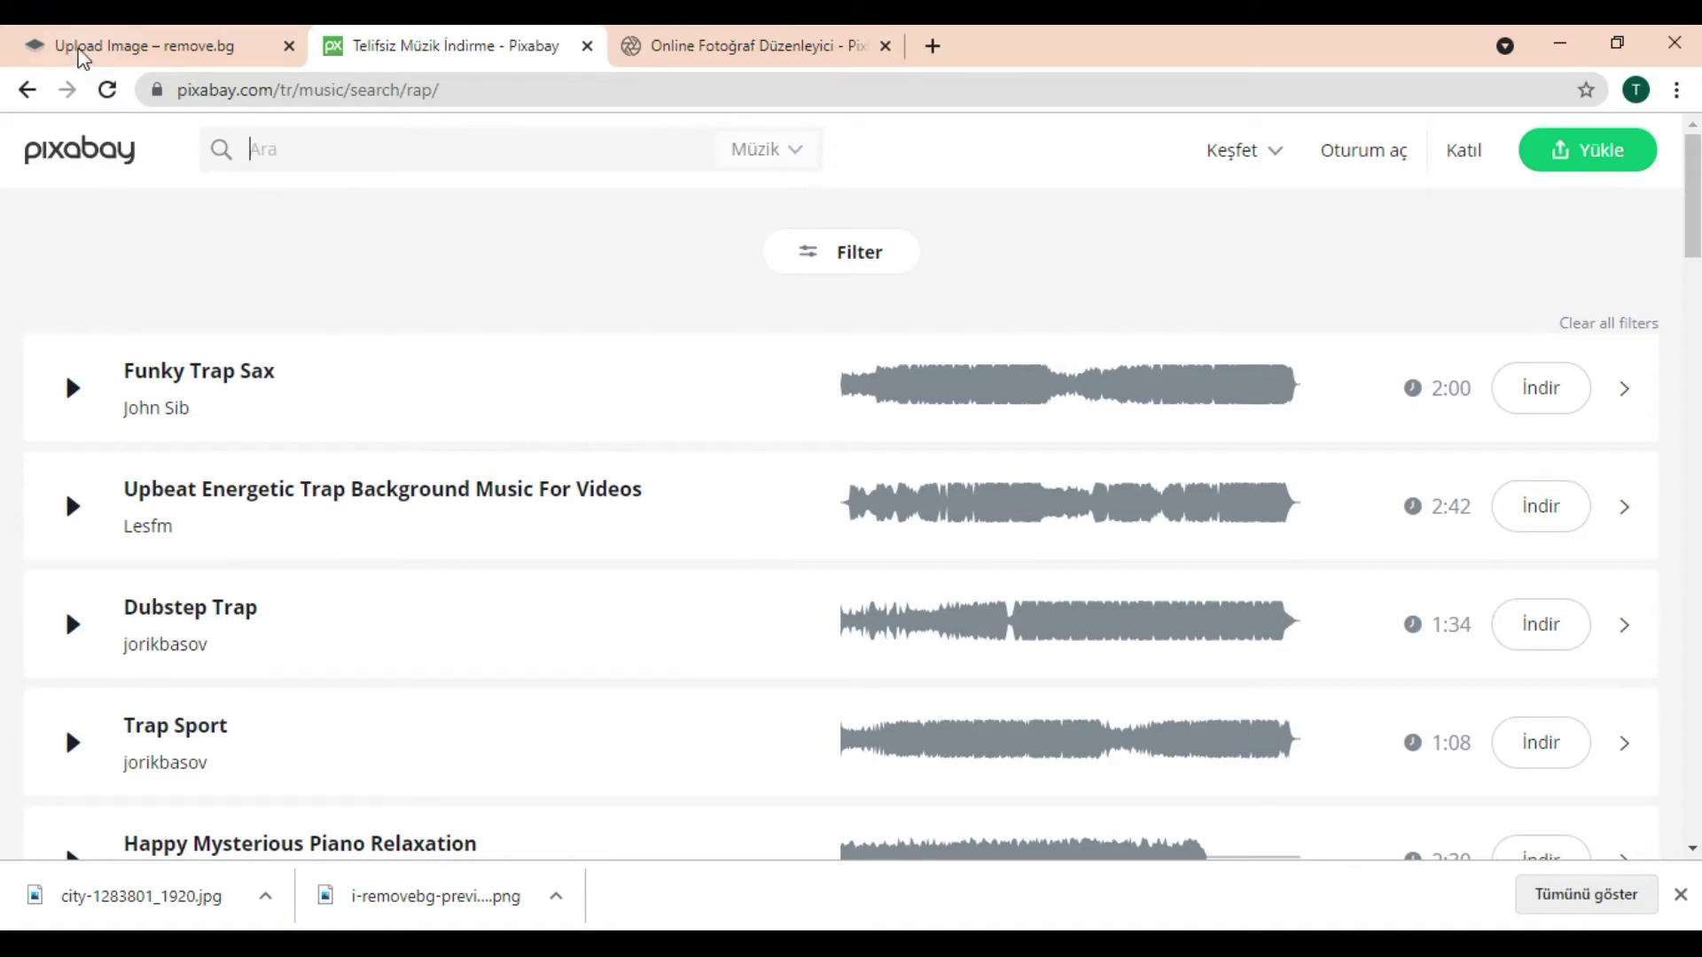
Go back to the Pixabay home page and scroll through it
{"action": "left_click", "coordinate": [79, 151]}
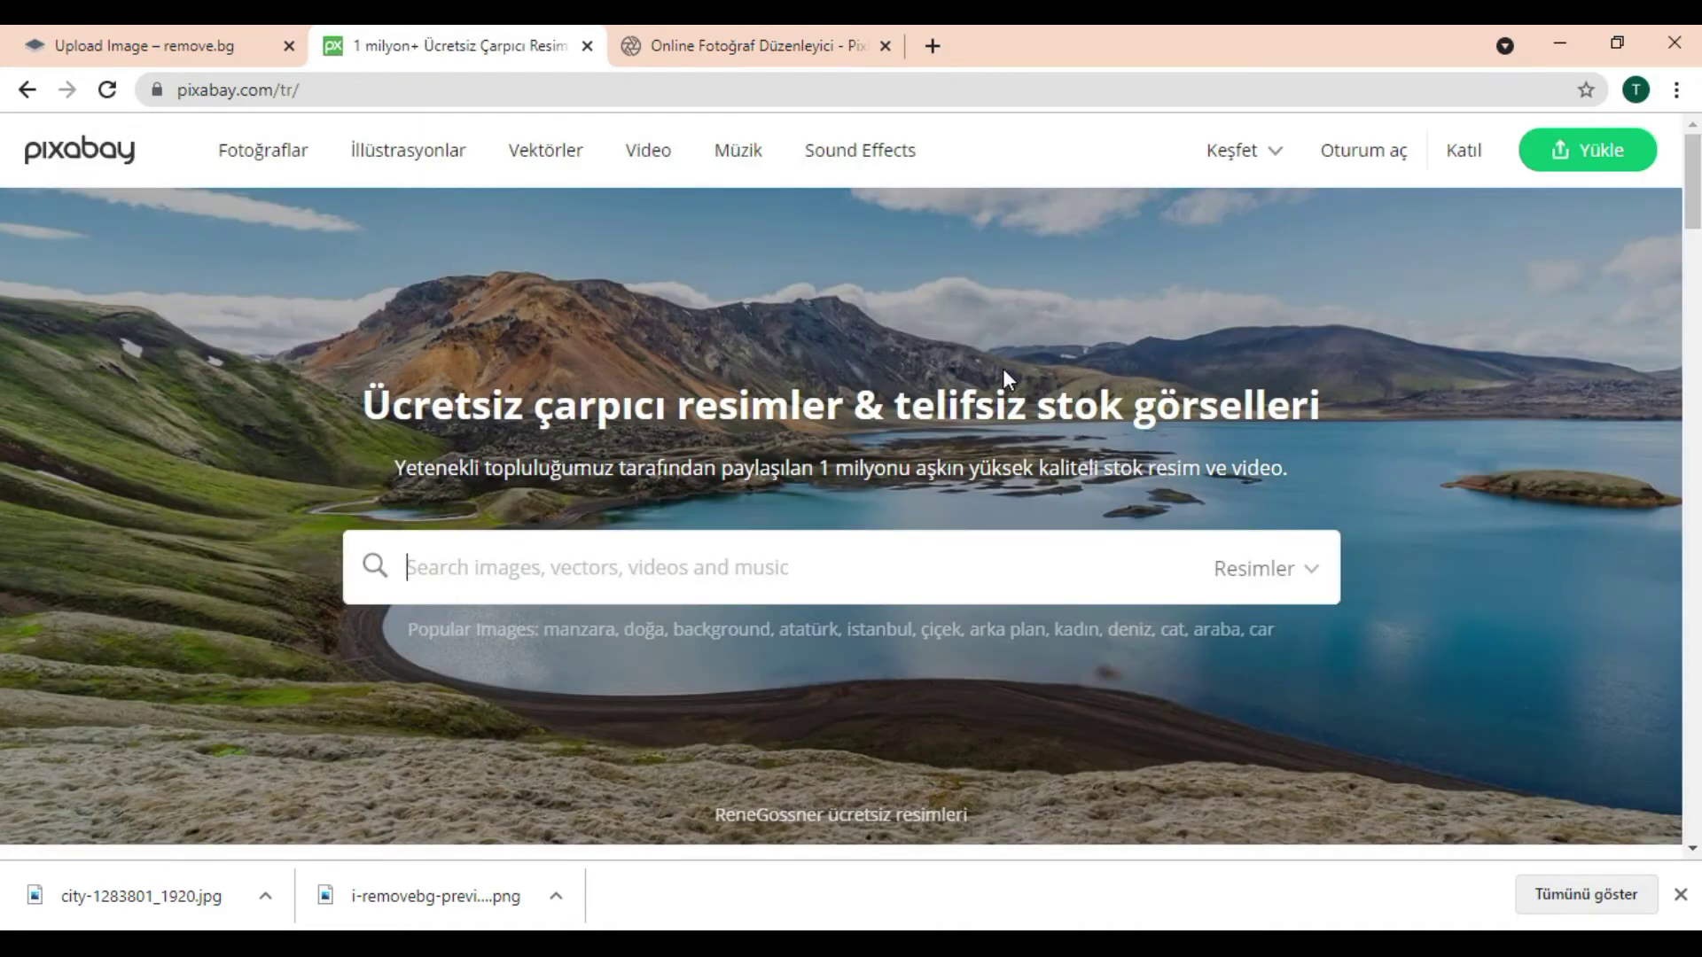
{"action": "scroll", "coordinate": [896, 580], "scroll_direction": "down", "scroll_amount": 1}
{"action": "scroll", "coordinate": [896, 581], "scroll_direction": "down", "scroll_amount": 6}
{"action": "scroll", "coordinate": [896, 580], "scroll_direction": "up", "scroll_amount": 6}
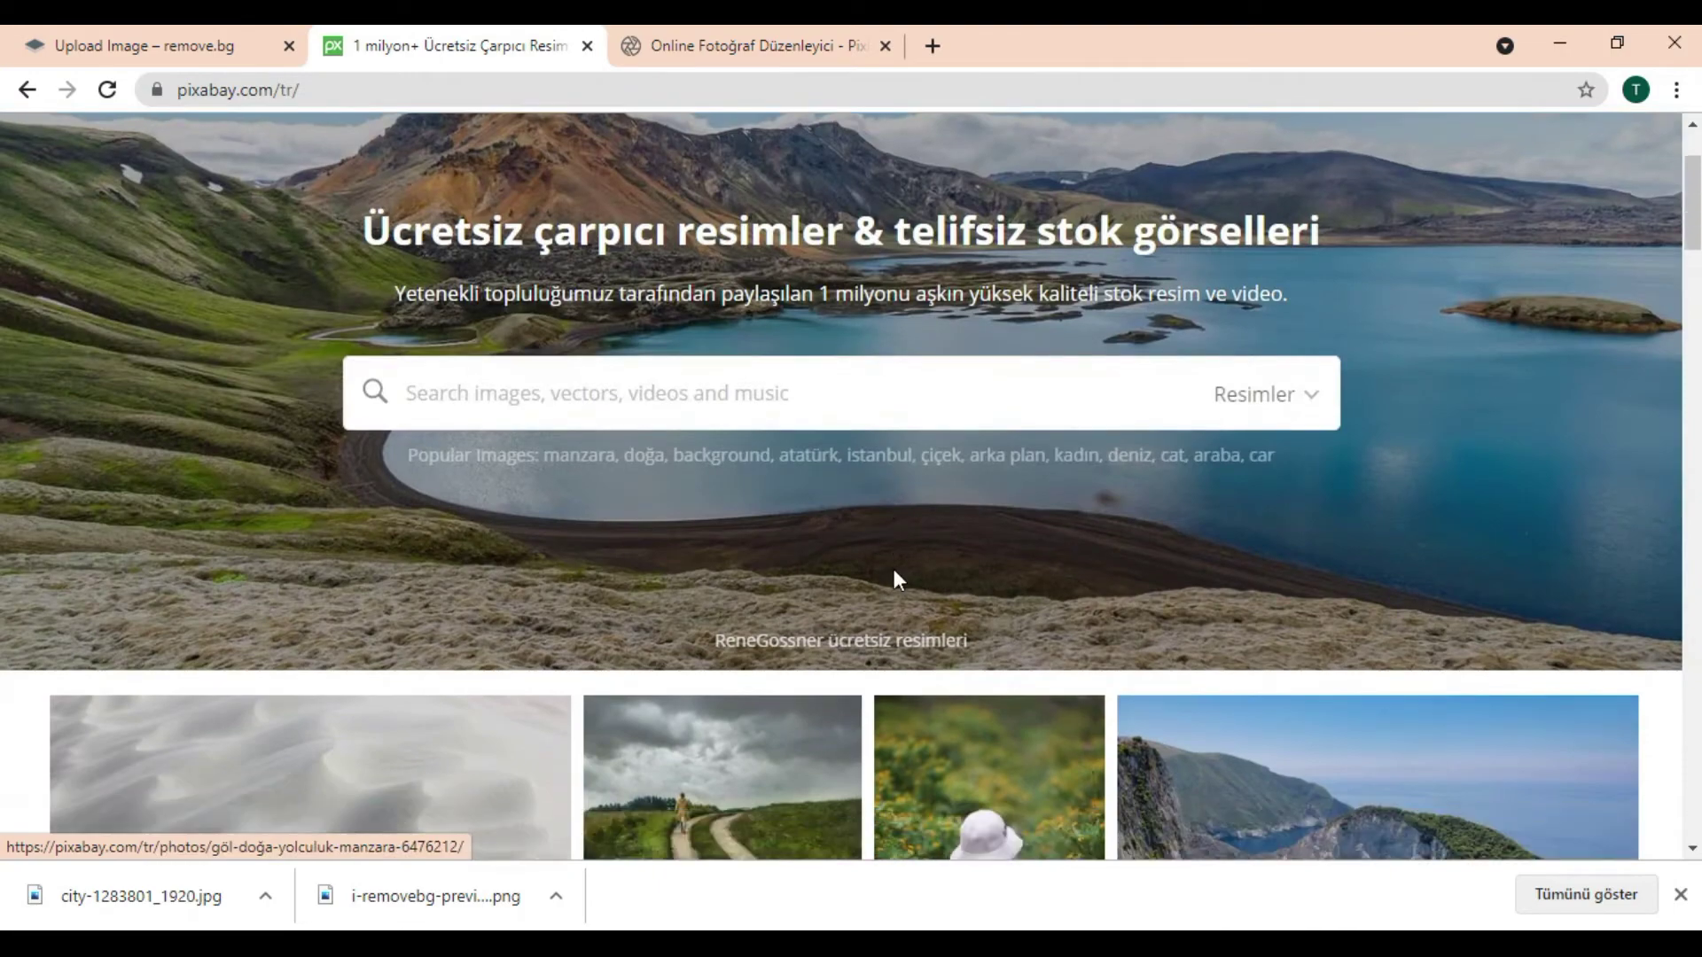
{"action": "scroll", "coordinate": [896, 581], "scroll_direction": "down", "scroll_amount": 9}
{"action": "scroll", "coordinate": [896, 581], "scroll_direction": "down", "scroll_amount": 5}
{"action": "scroll", "coordinate": [898, 581], "scroll_direction": "down", "scroll_amount": 3}
{"action": "scroll", "coordinate": [897, 580], "scroll_direction": "down", "scroll_amount": 5}
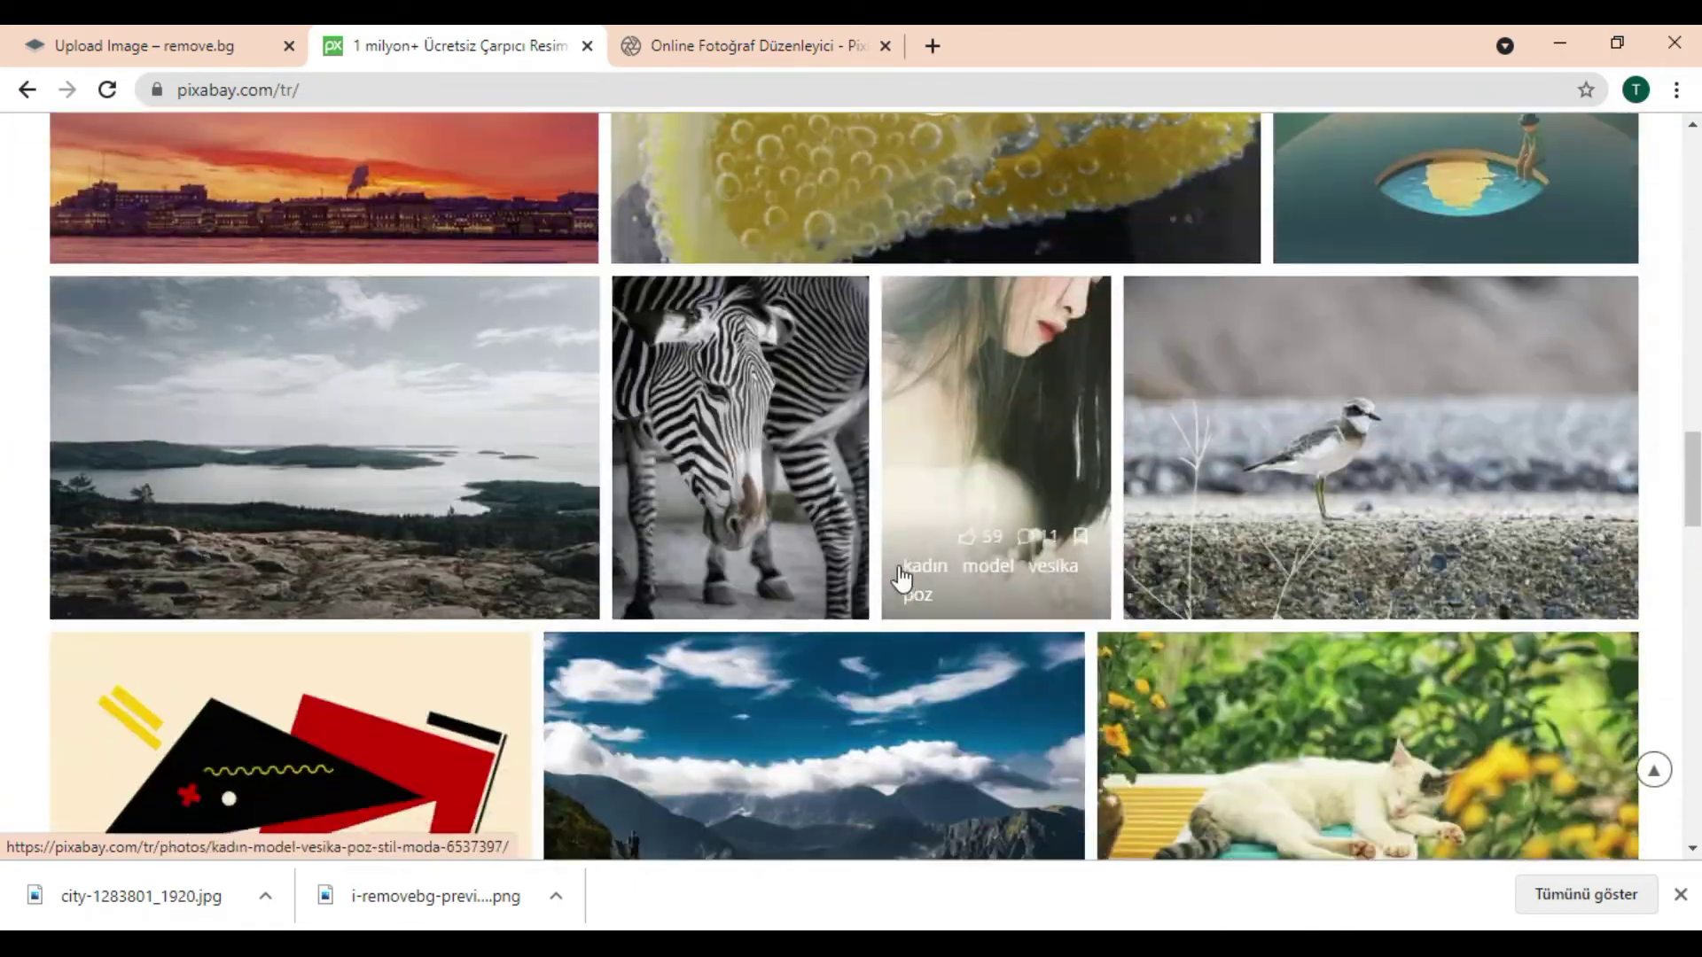
{"action": "scroll", "coordinate": [900, 573], "scroll_direction": "down", "scroll_amount": 5}
{"action": "scroll", "coordinate": [900, 574], "scroll_direction": "up", "scroll_amount": 7}
{"action": "scroll", "coordinate": [956, 572], "scroll_direction": "up", "scroll_amount": 7}
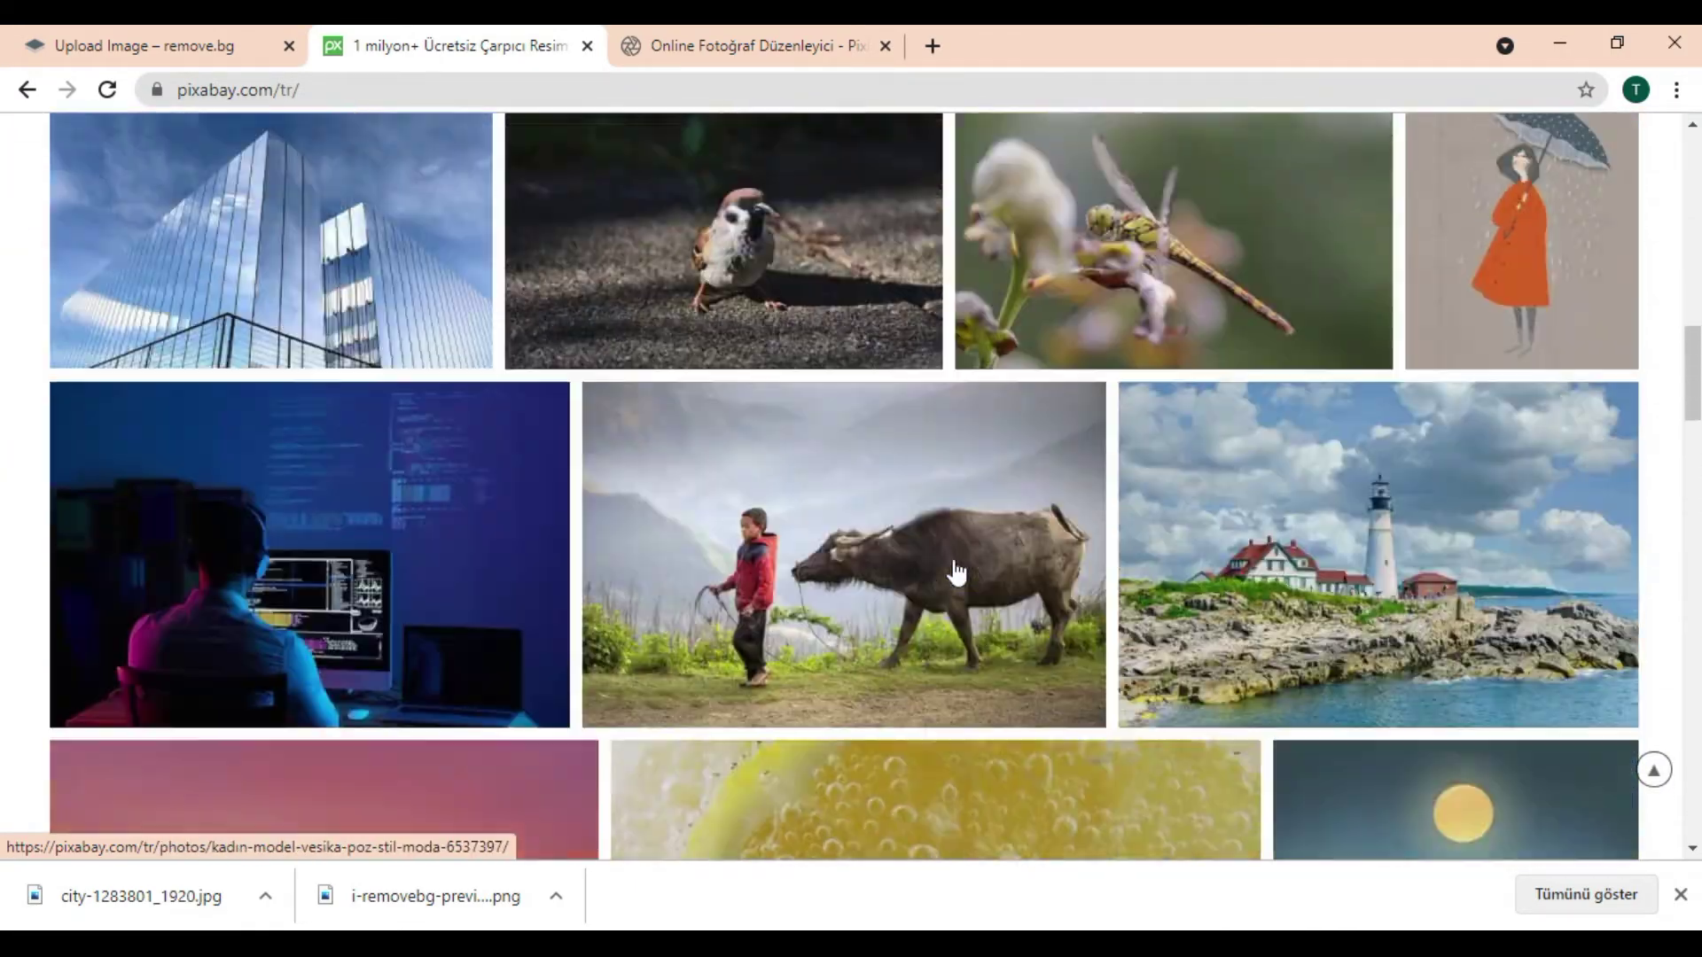
{"action": "scroll", "coordinate": [957, 577], "scroll_direction": "up", "scroll_amount": 6}
{"action": "scroll", "coordinate": [957, 569], "scroll_direction": "up", "scroll_amount": 3}
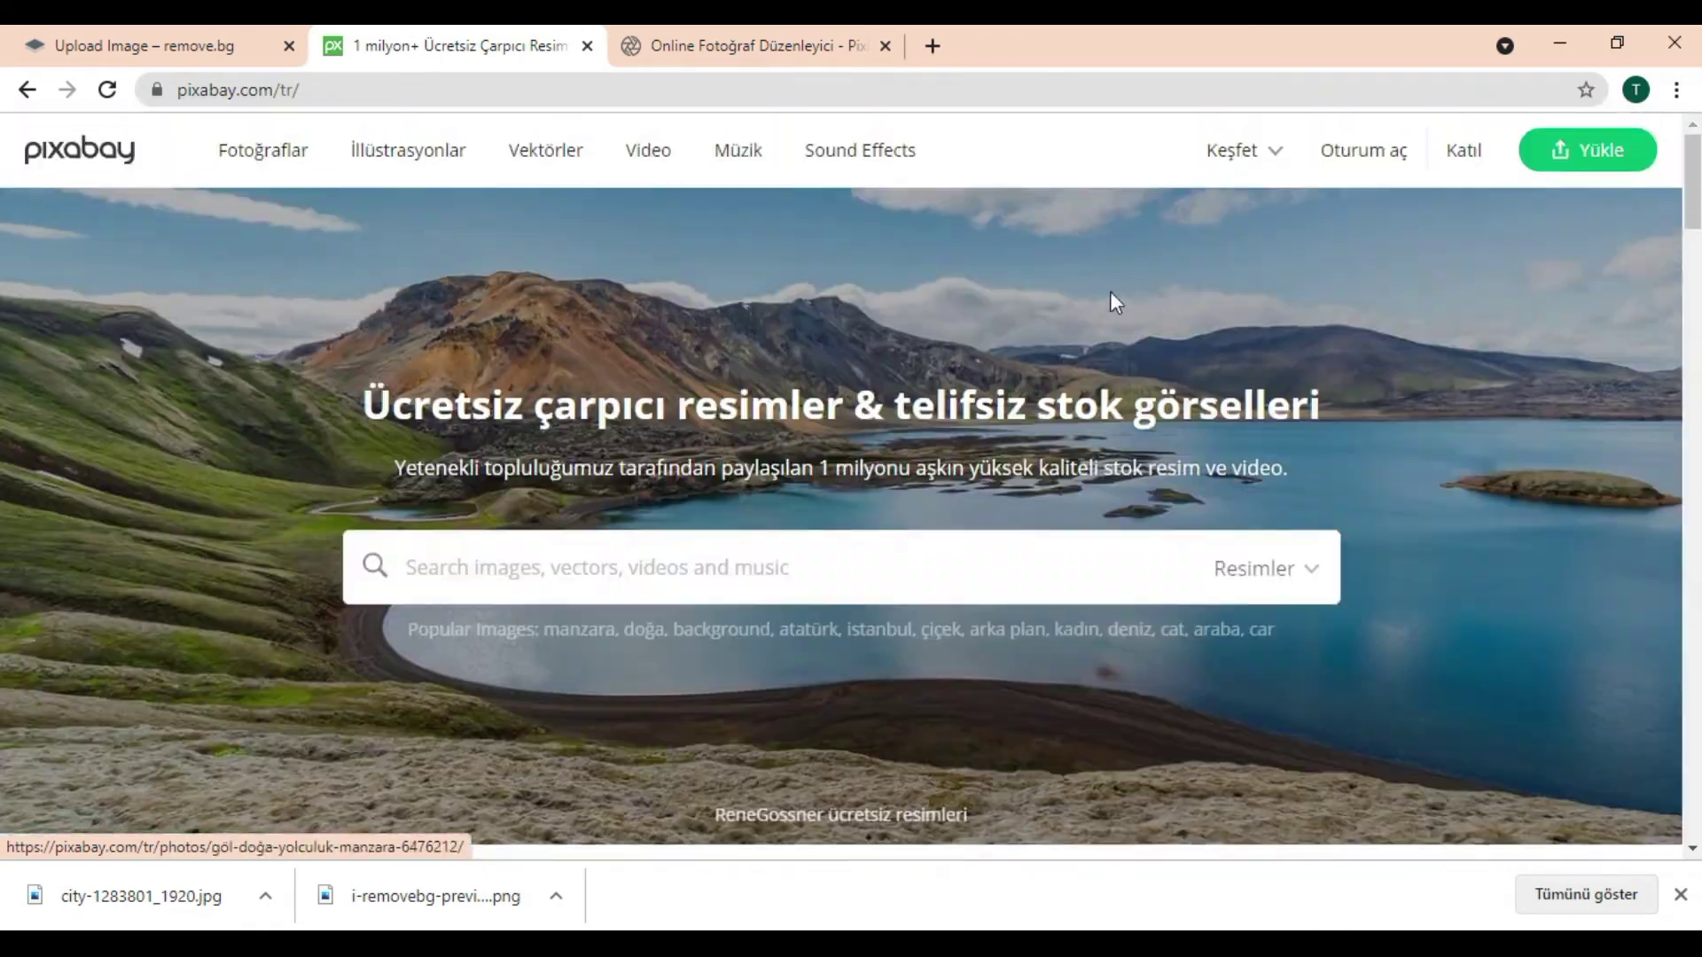
Open and close the Keşfet menu, then move to the Pixlr tab
{"action": "left_click", "coordinate": [1249, 159]}
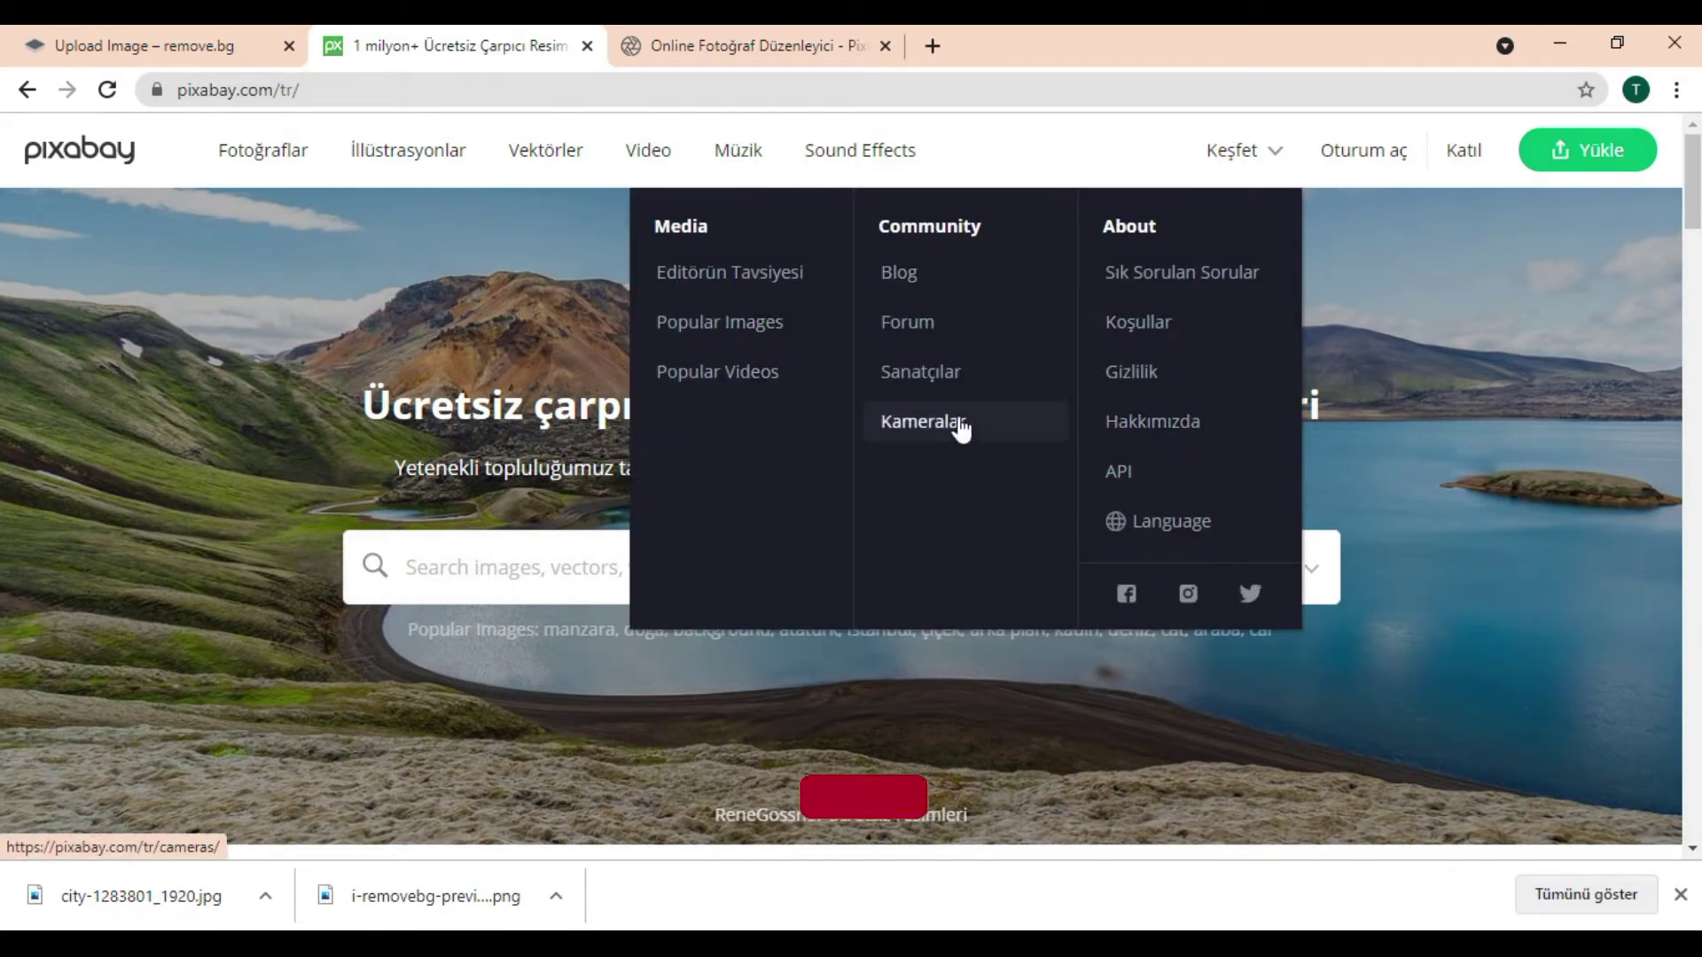
{"action": "left_click", "coordinate": [1075, 140]}
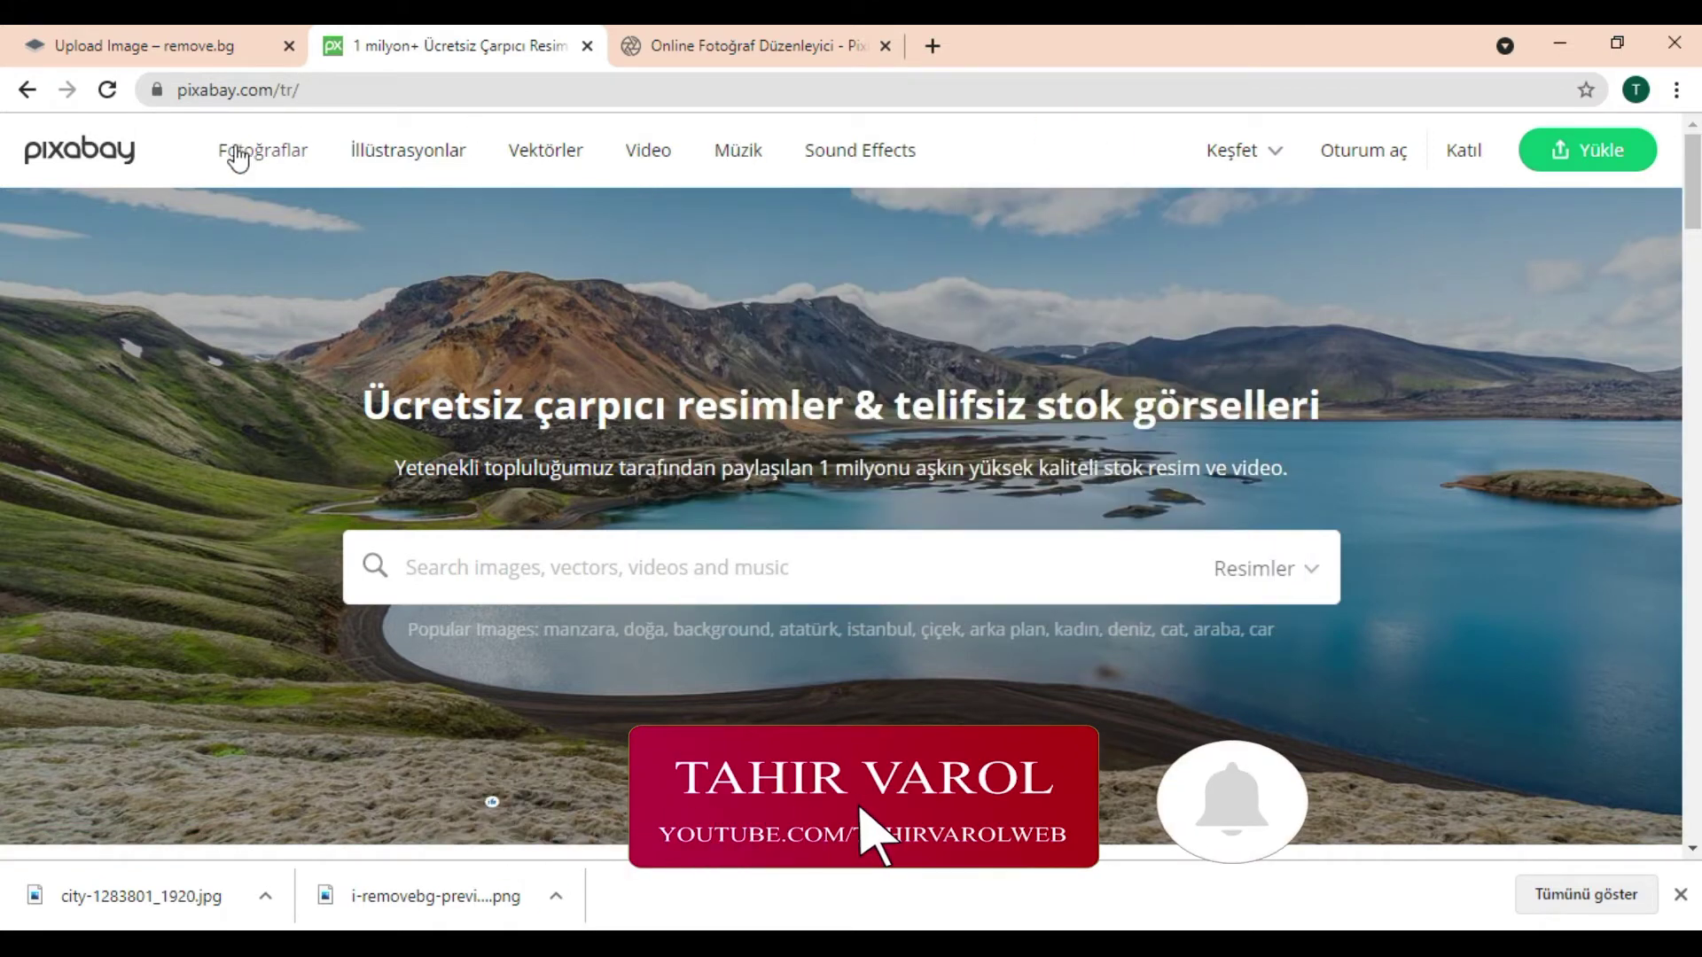
{"action": "left_click", "coordinate": [710, 46]}
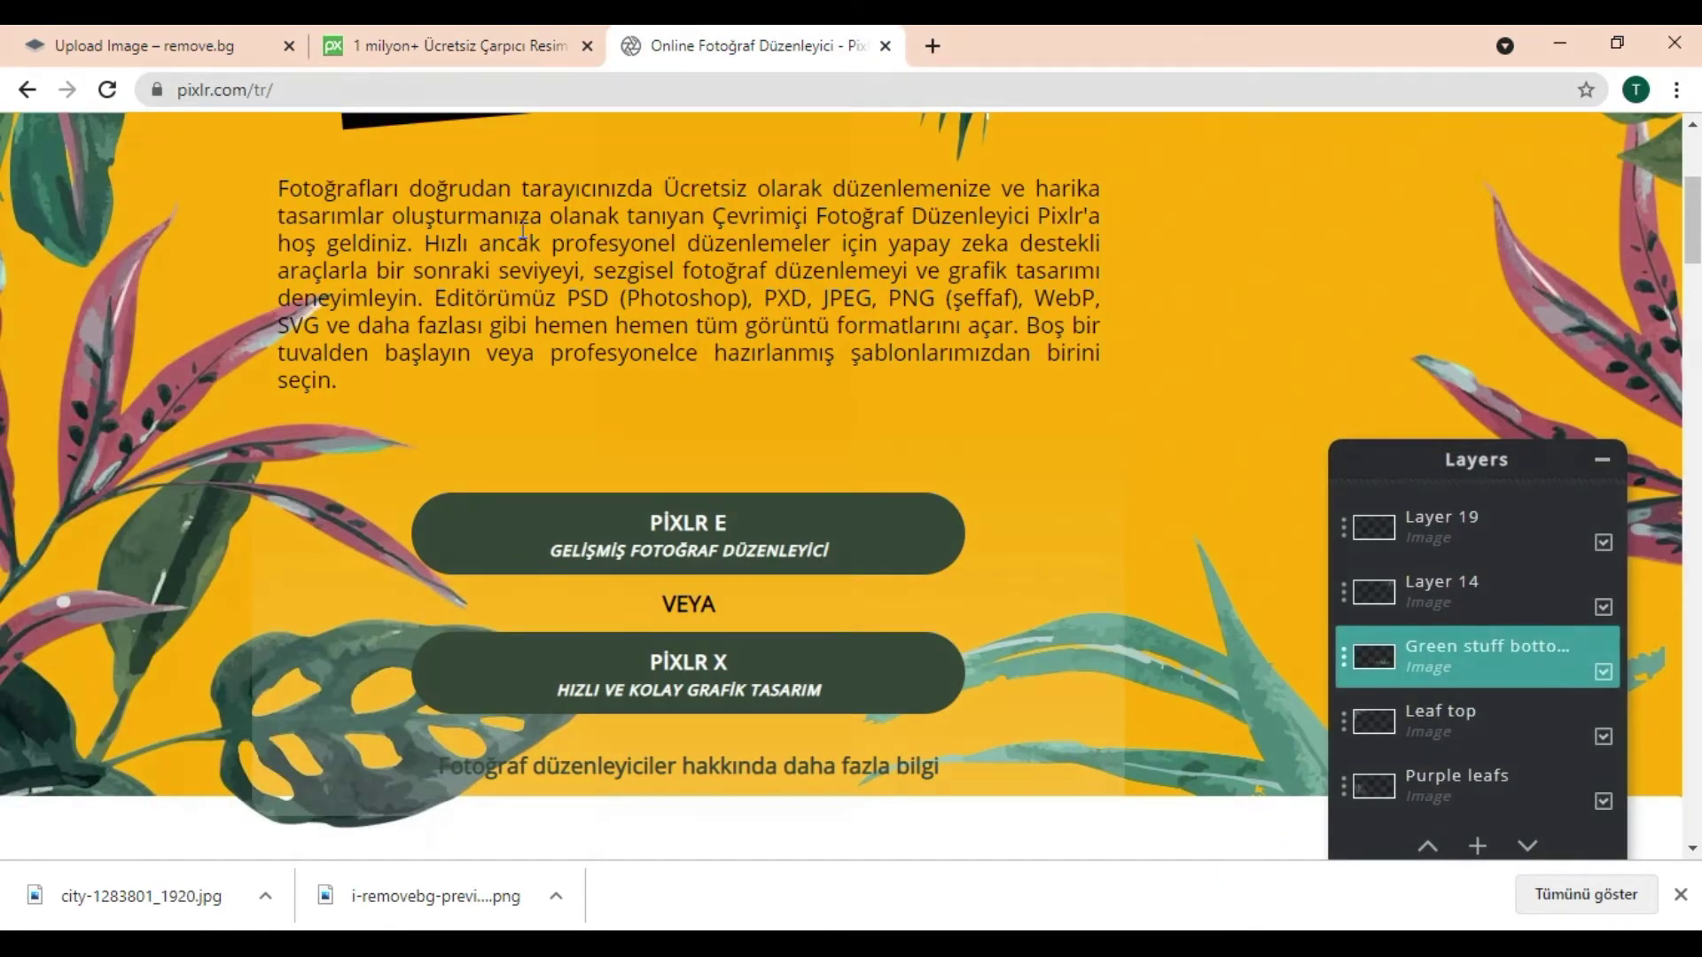
Scroll the Pixlr landing page to locate the Pixlr X button
{"action": "scroll", "coordinate": [667, 283], "scroll_direction": "down", "scroll_amount": 2}
{"action": "scroll", "coordinate": [726, 354], "scroll_direction": "up", "scroll_amount": 5}
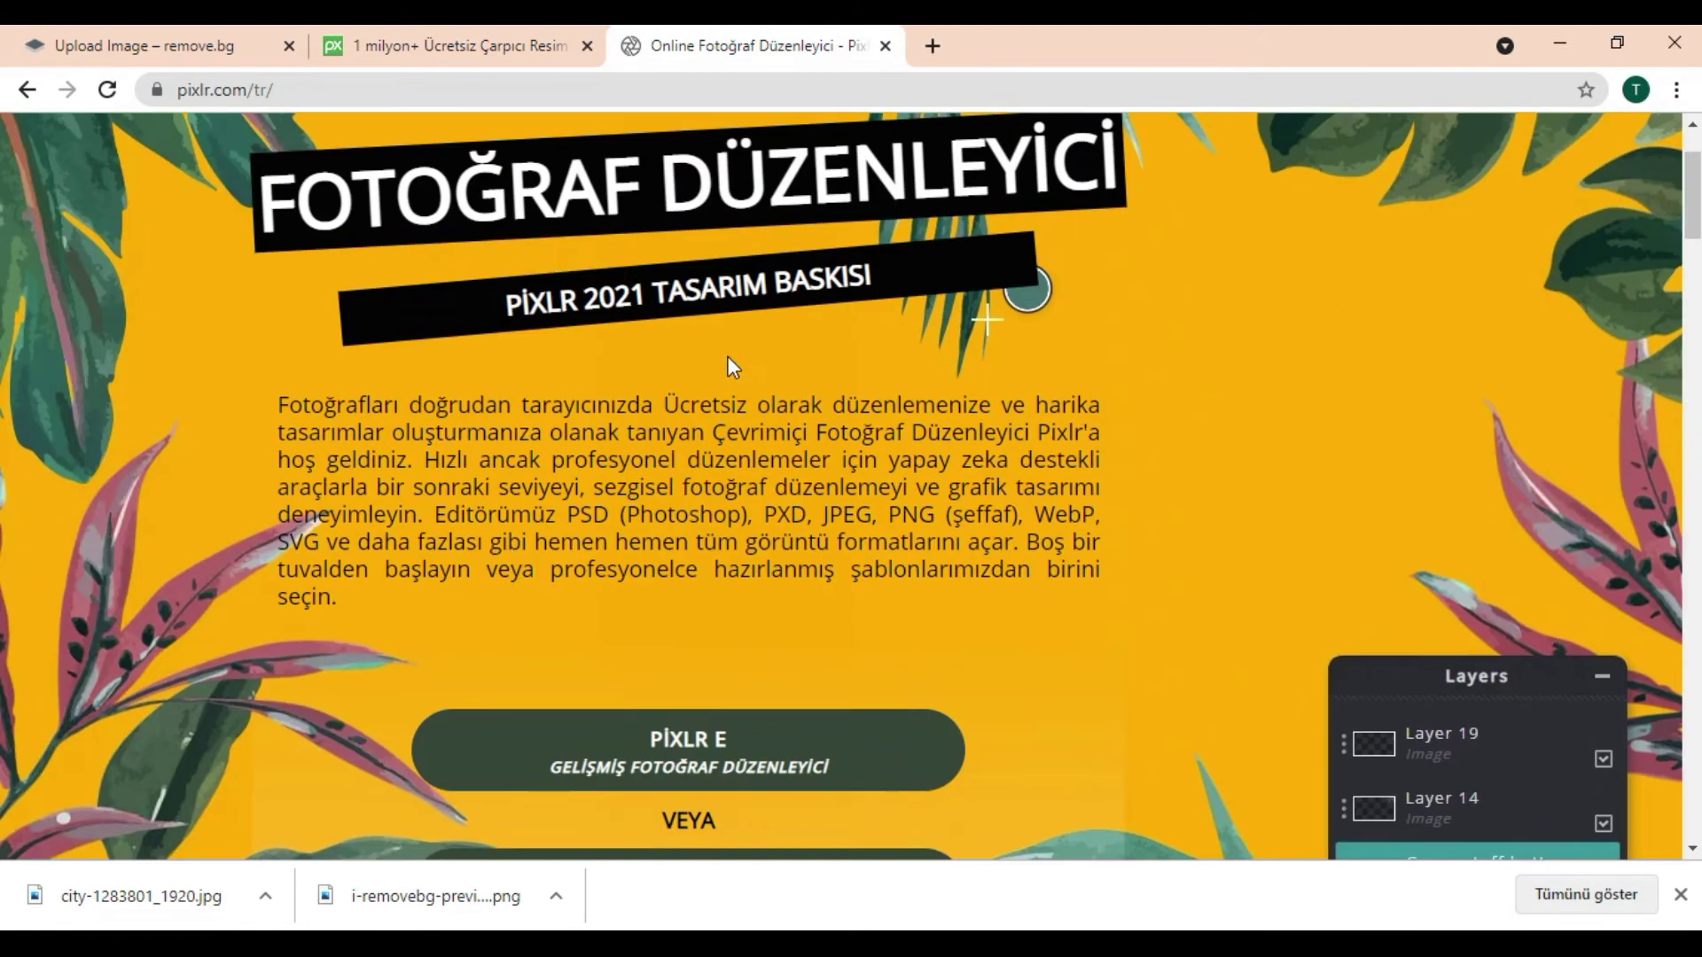
{"action": "scroll", "coordinate": [631, 301], "scroll_direction": "down", "scroll_amount": 3}
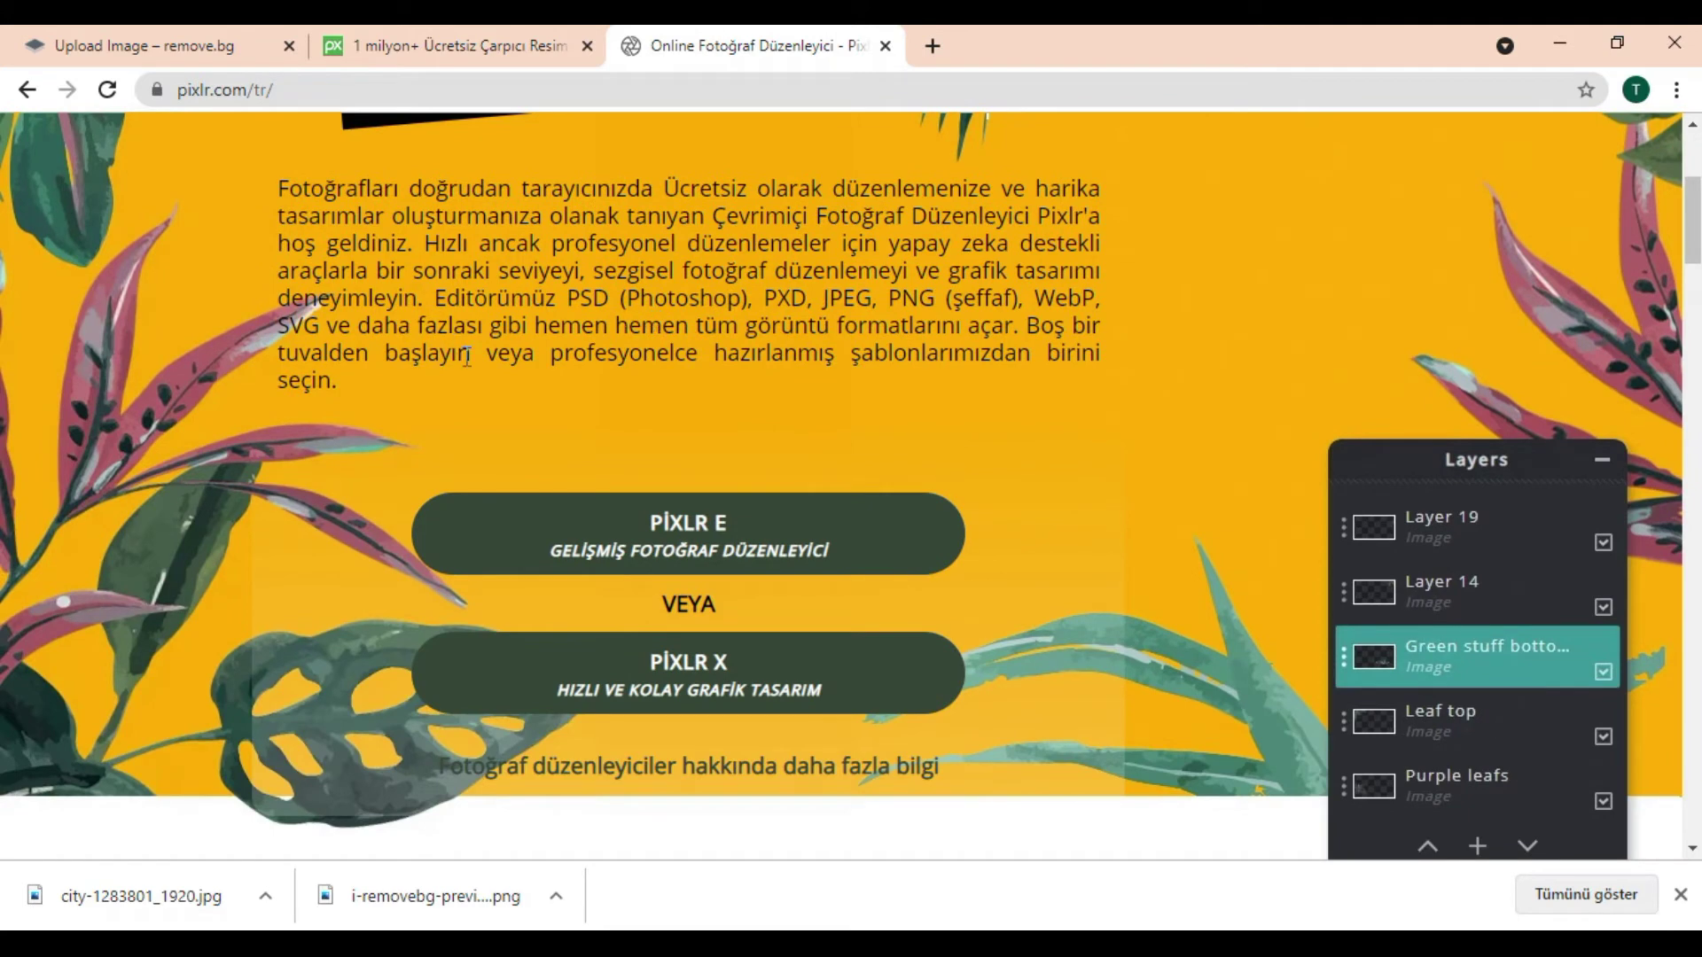
{"action": "scroll", "coordinate": [634, 345], "scroll_direction": "down", "scroll_amount": 2}
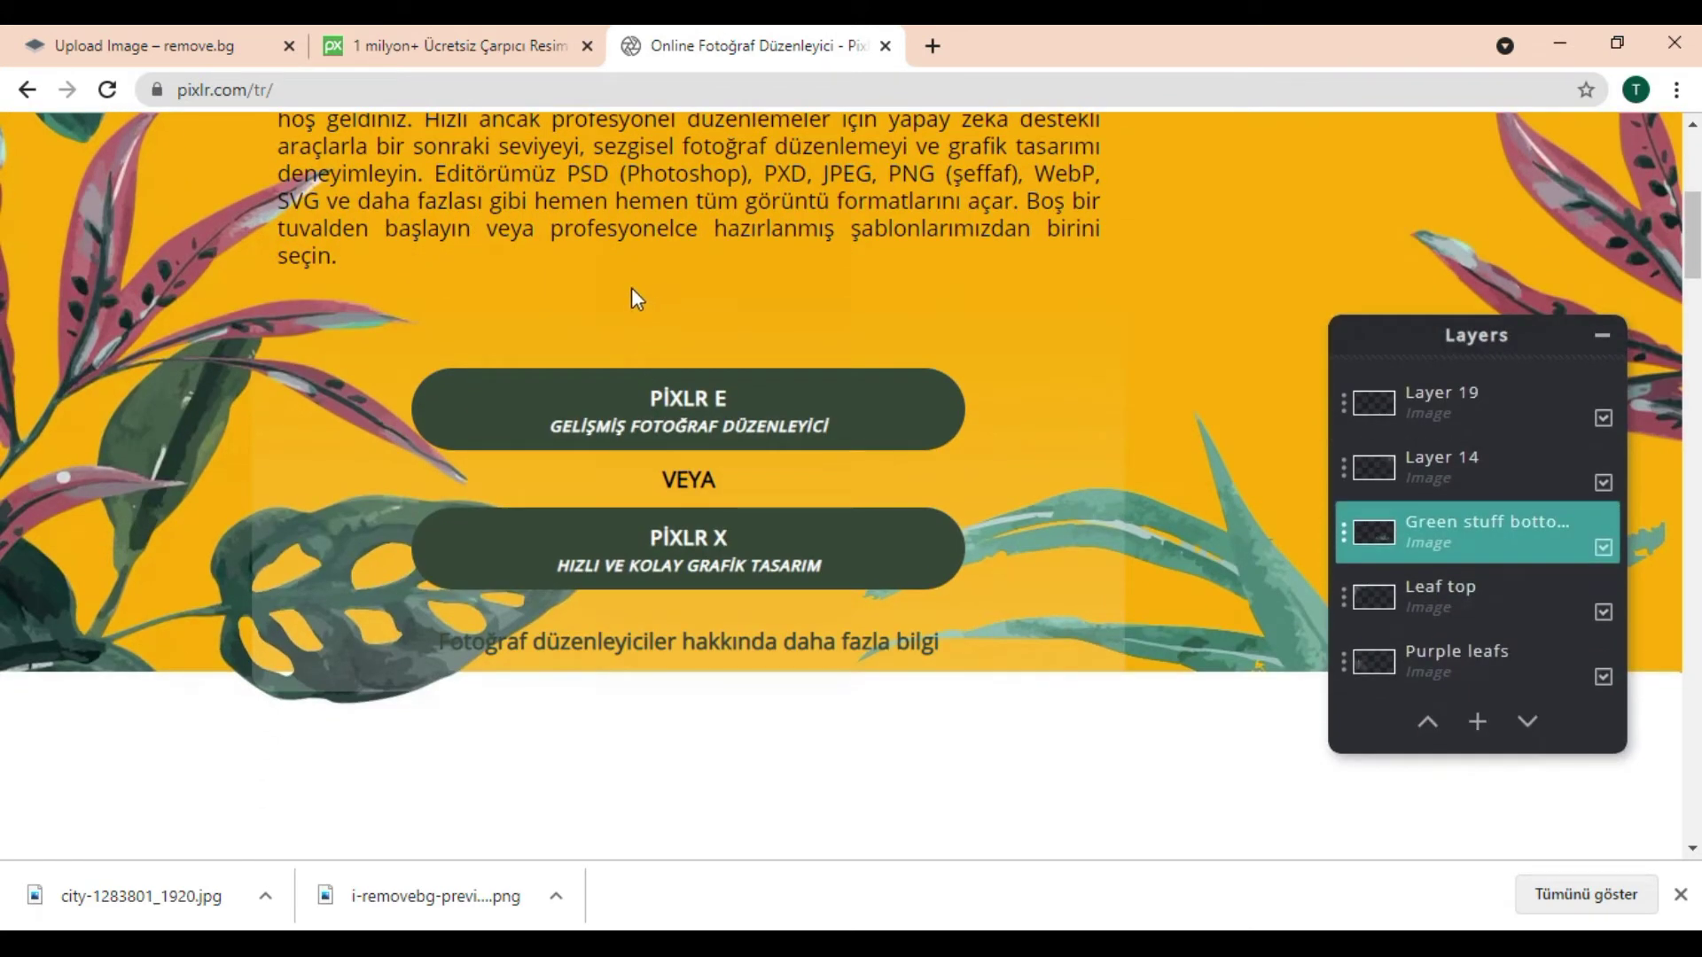
{"action": "scroll", "coordinate": [647, 275], "scroll_direction": "up", "scroll_amount": 1}
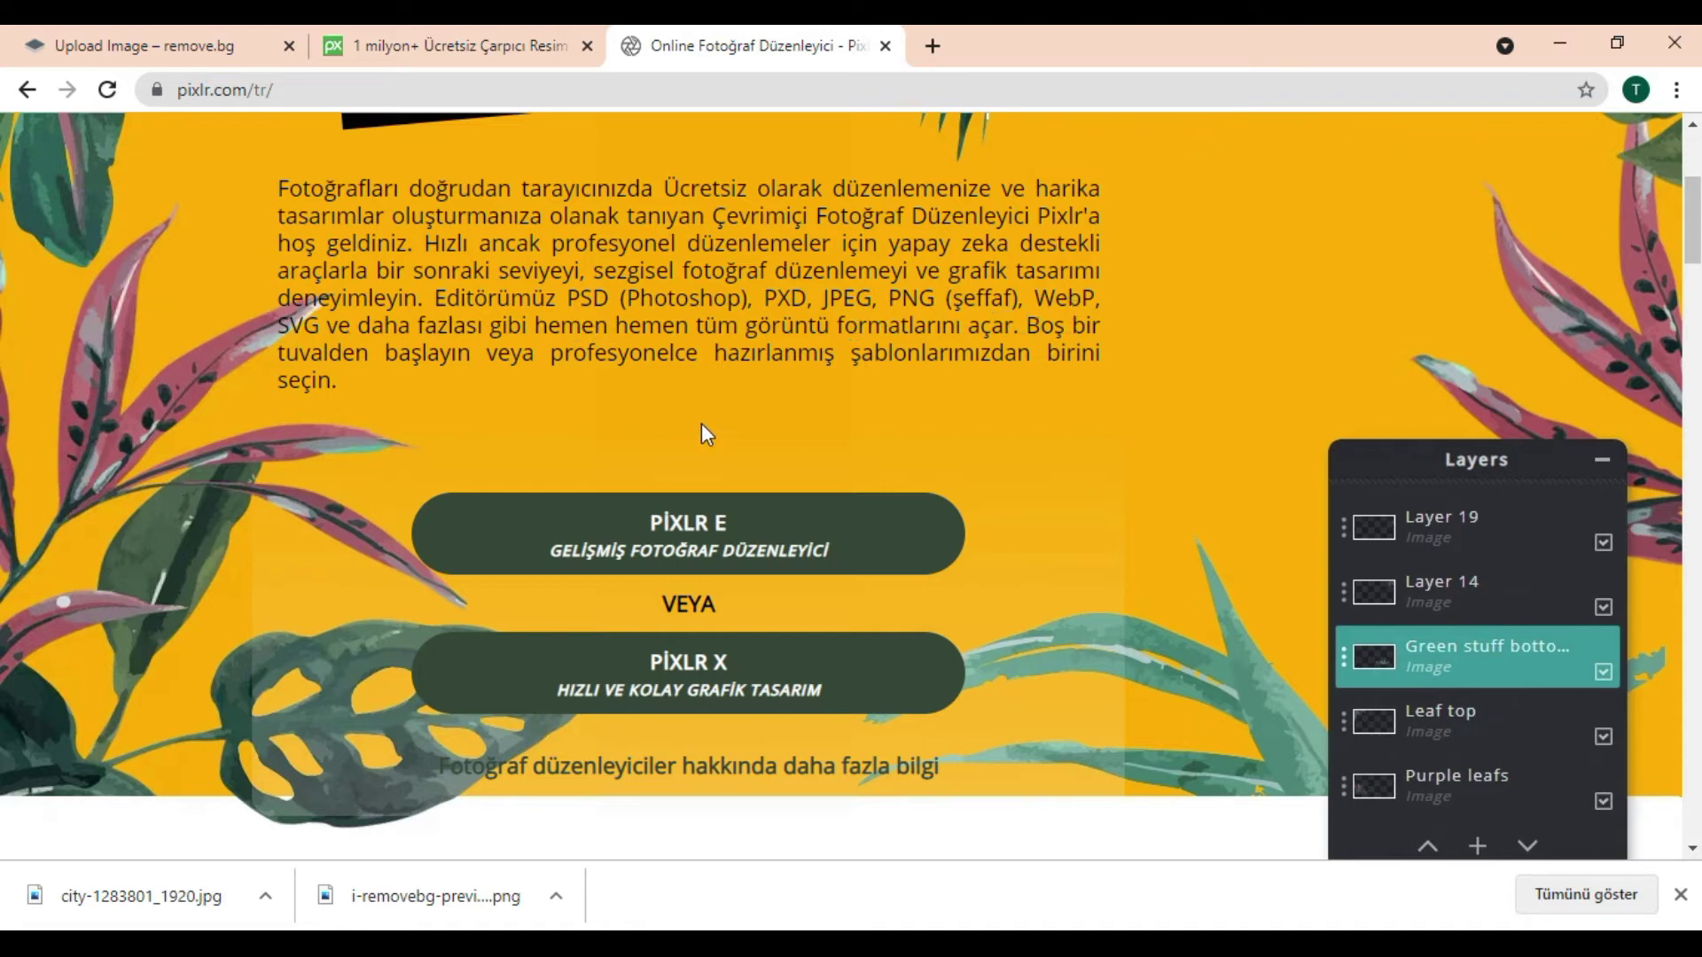
{"action": "scroll", "coordinate": [701, 424], "scroll_direction": "down", "scroll_amount": 1}
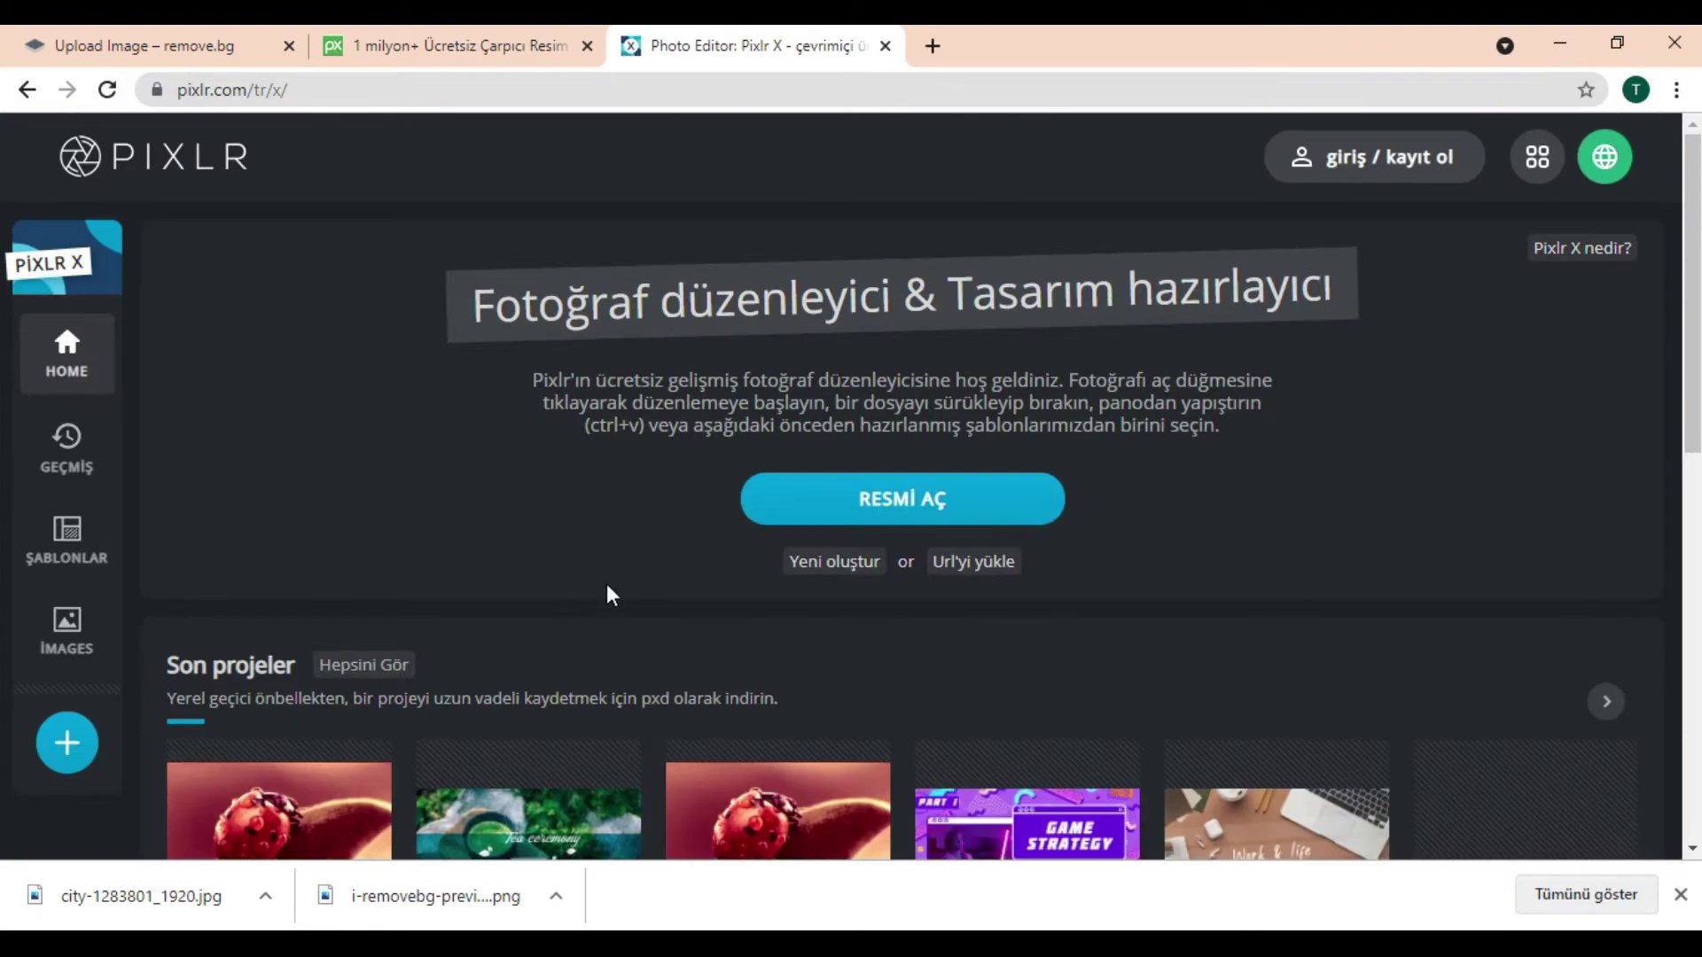
Scroll down to the recommended templates and choose the YouTube channel art category
{"action": "scroll", "coordinate": [597, 572], "scroll_direction": "down", "scroll_amount": 3}
{"action": "scroll", "coordinate": [639, 619], "scroll_direction": "down", "scroll_amount": 5}
{"action": "scroll", "coordinate": [646, 611], "scroll_direction": "down", "scroll_amount": 2}
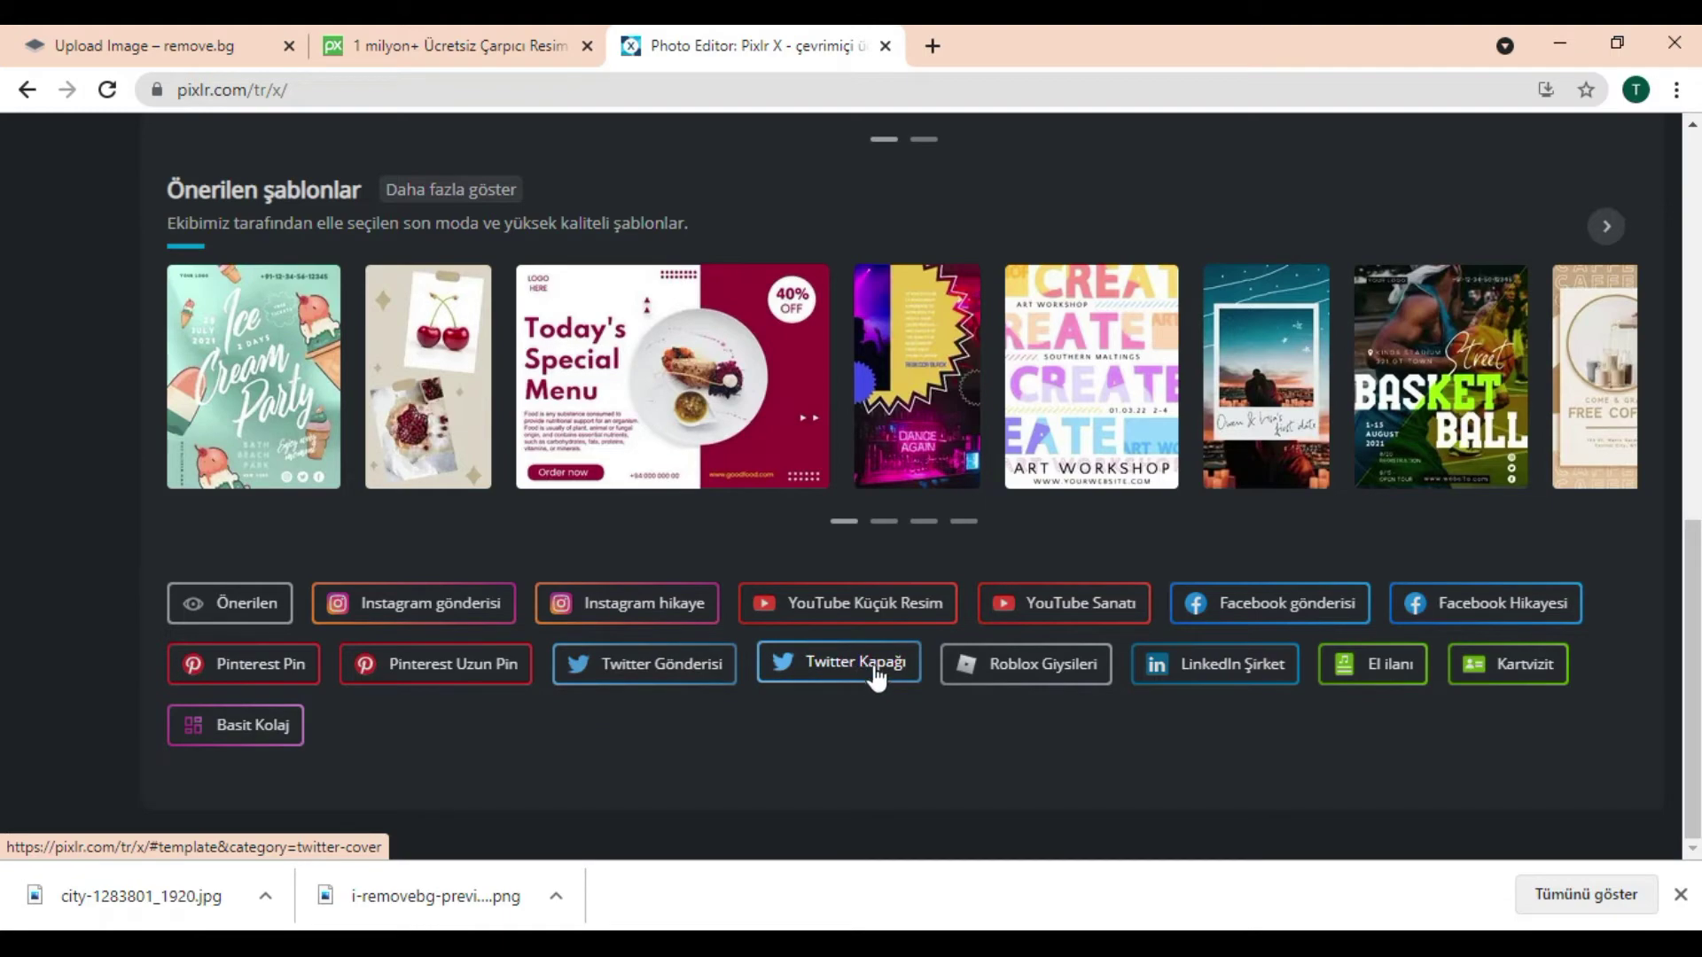
{"action": "left_click", "coordinate": [1039, 610]}
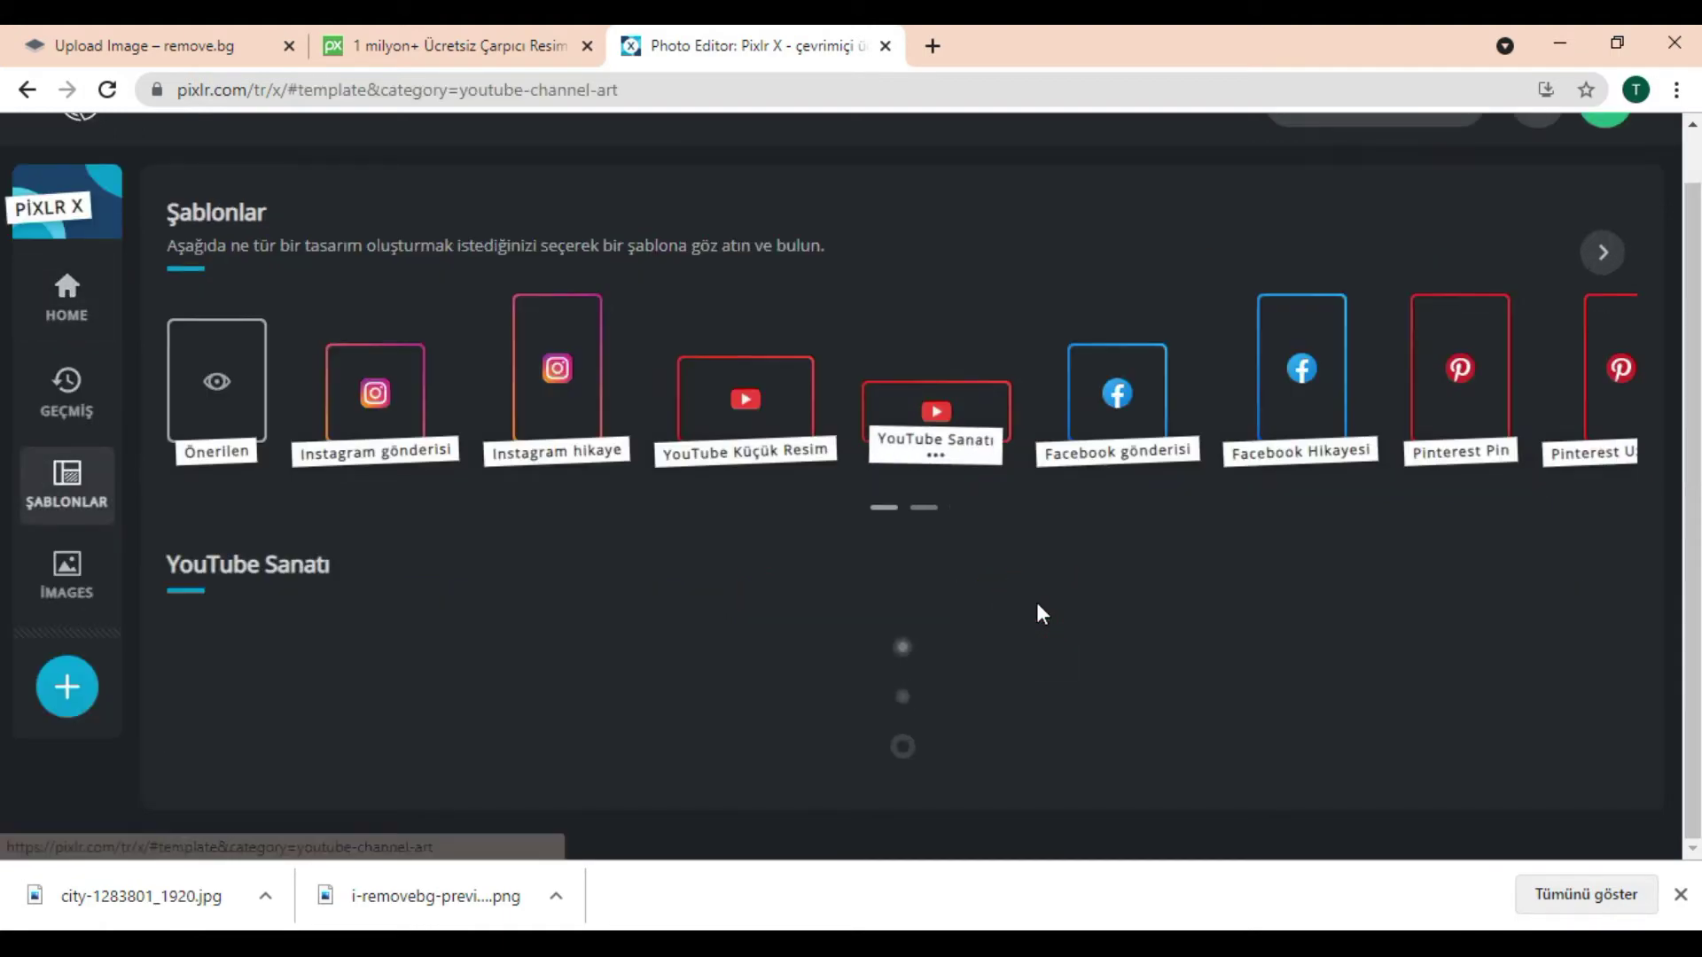
Preview the Family Cooking Channel YouTube art template and open it for editing
{"action": "scroll", "coordinate": [886, 661], "scroll_direction": "down", "scroll_amount": 3}
{"action": "scroll", "coordinate": [966, 687], "scroll_direction": "down", "scroll_amount": 4}
{"action": "scroll", "coordinate": [955, 676], "scroll_direction": "down", "scroll_amount": 5}
{"action": "scroll", "coordinate": [956, 675], "scroll_direction": "down", "scroll_amount": 5}
{"action": "scroll", "coordinate": [955, 676], "scroll_direction": "down", "scroll_amount": 3}
{"action": "scroll", "coordinate": [1248, 453], "scroll_direction": "up", "scroll_amount": 1}
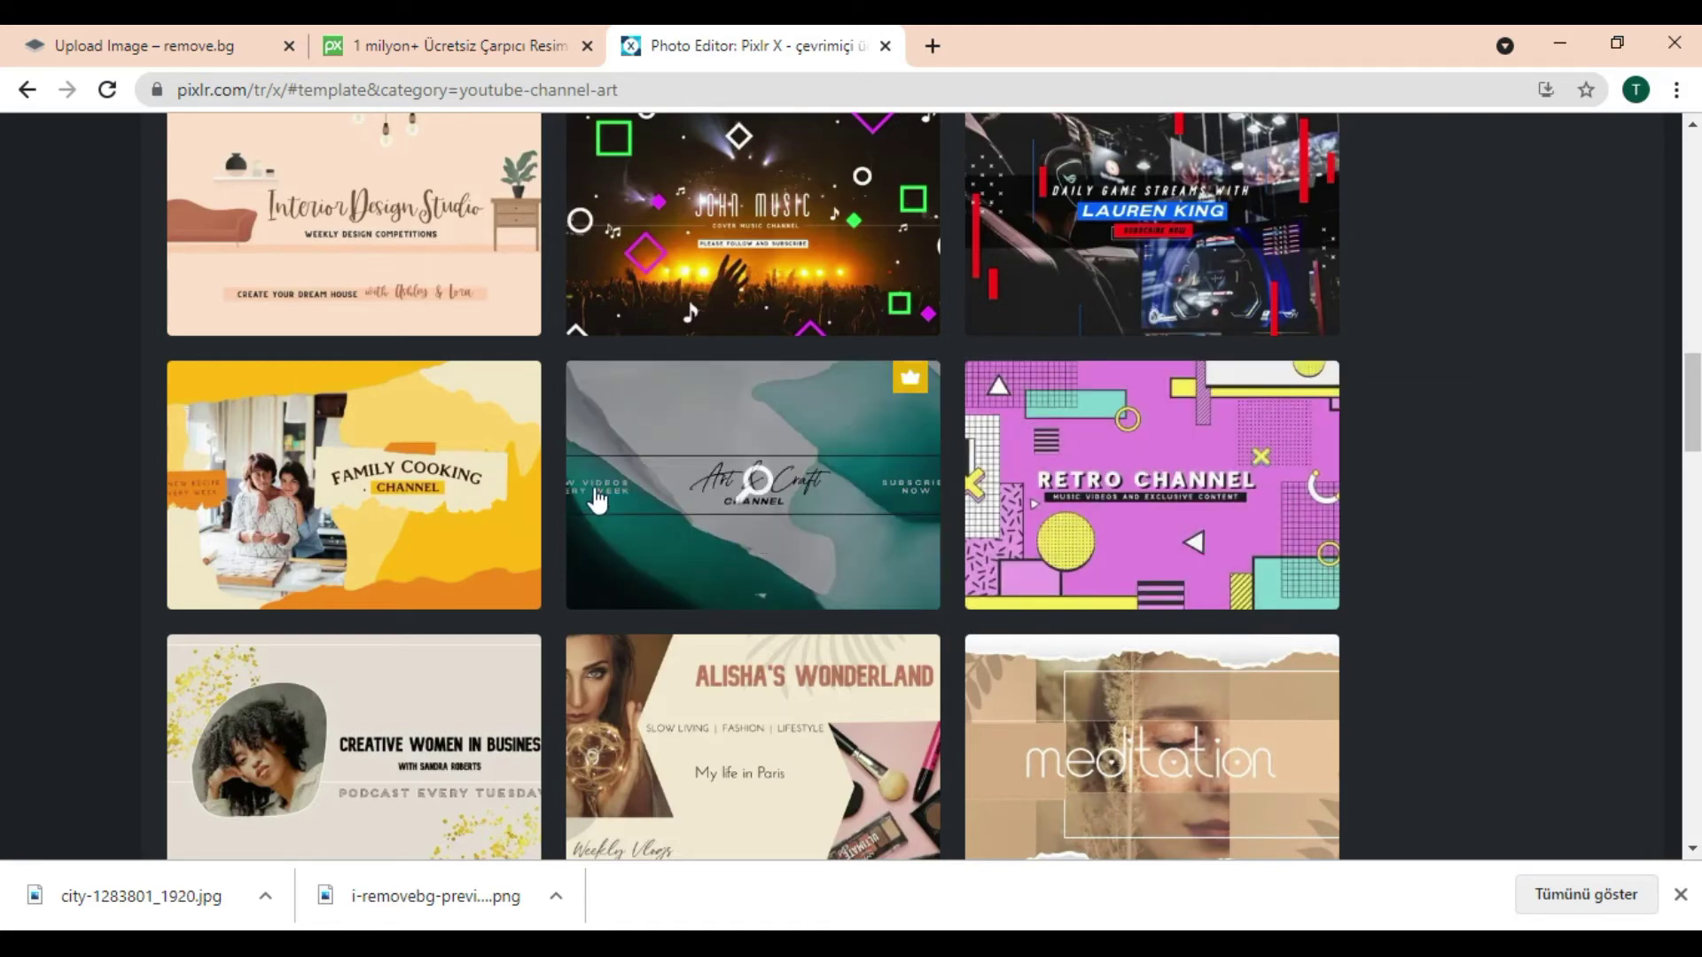
{"action": "left_click", "coordinate": [395, 447]}
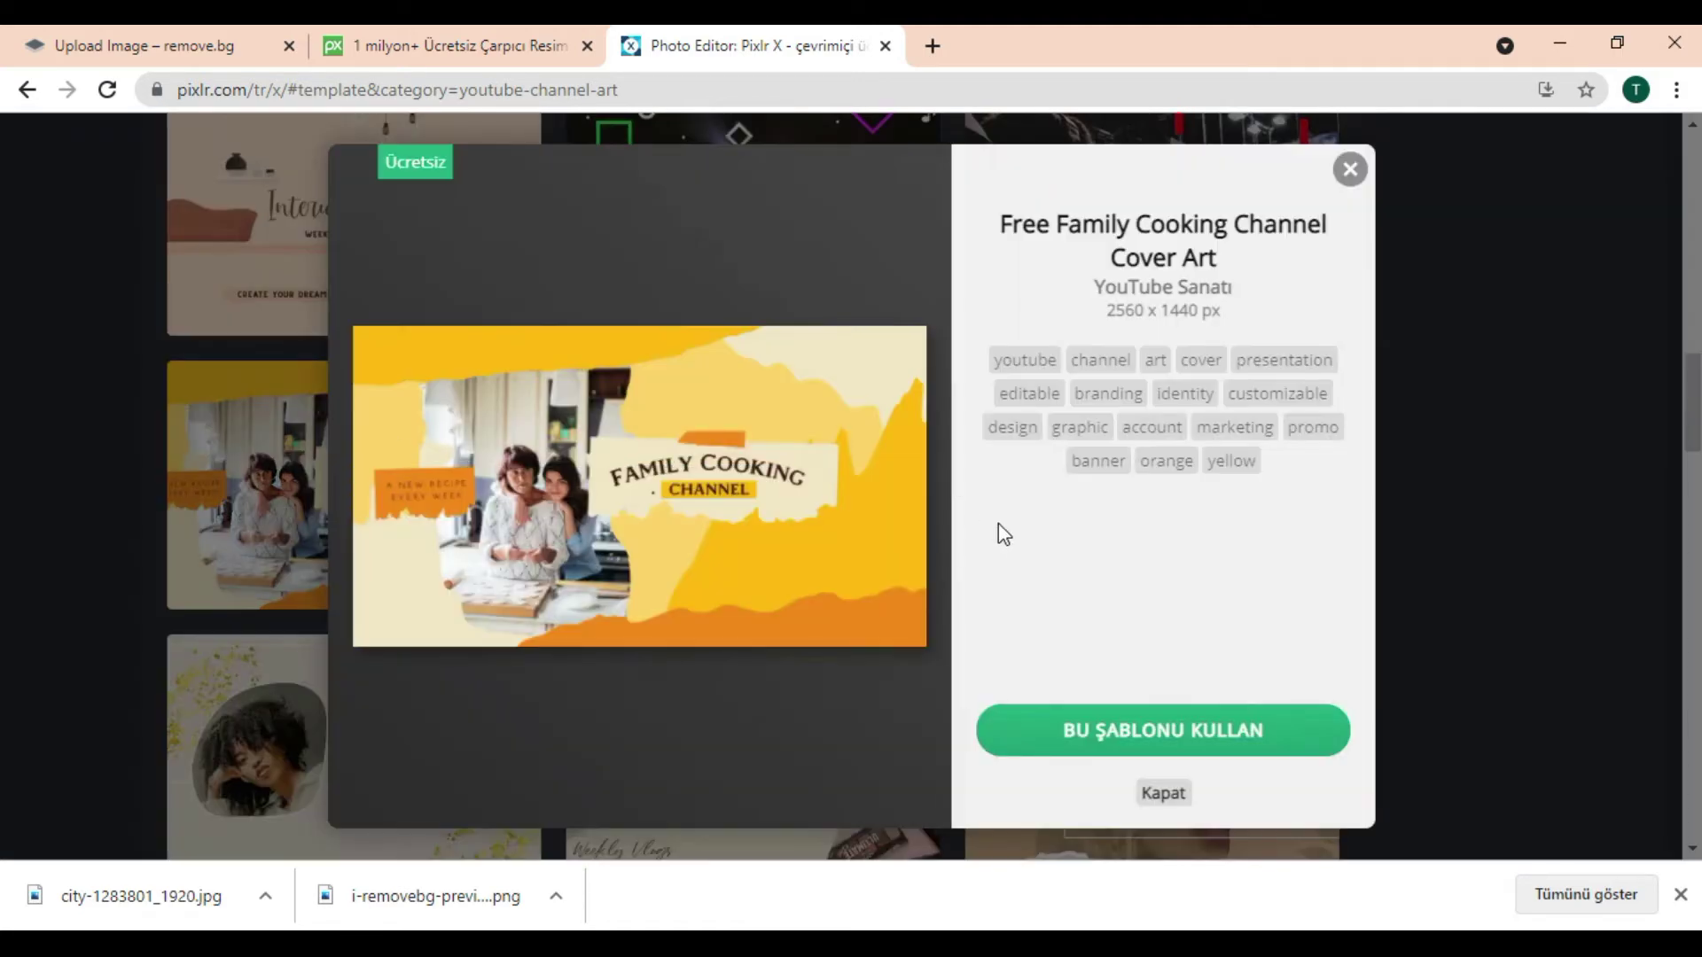
{"action": "left_click", "coordinate": [1140, 733]}
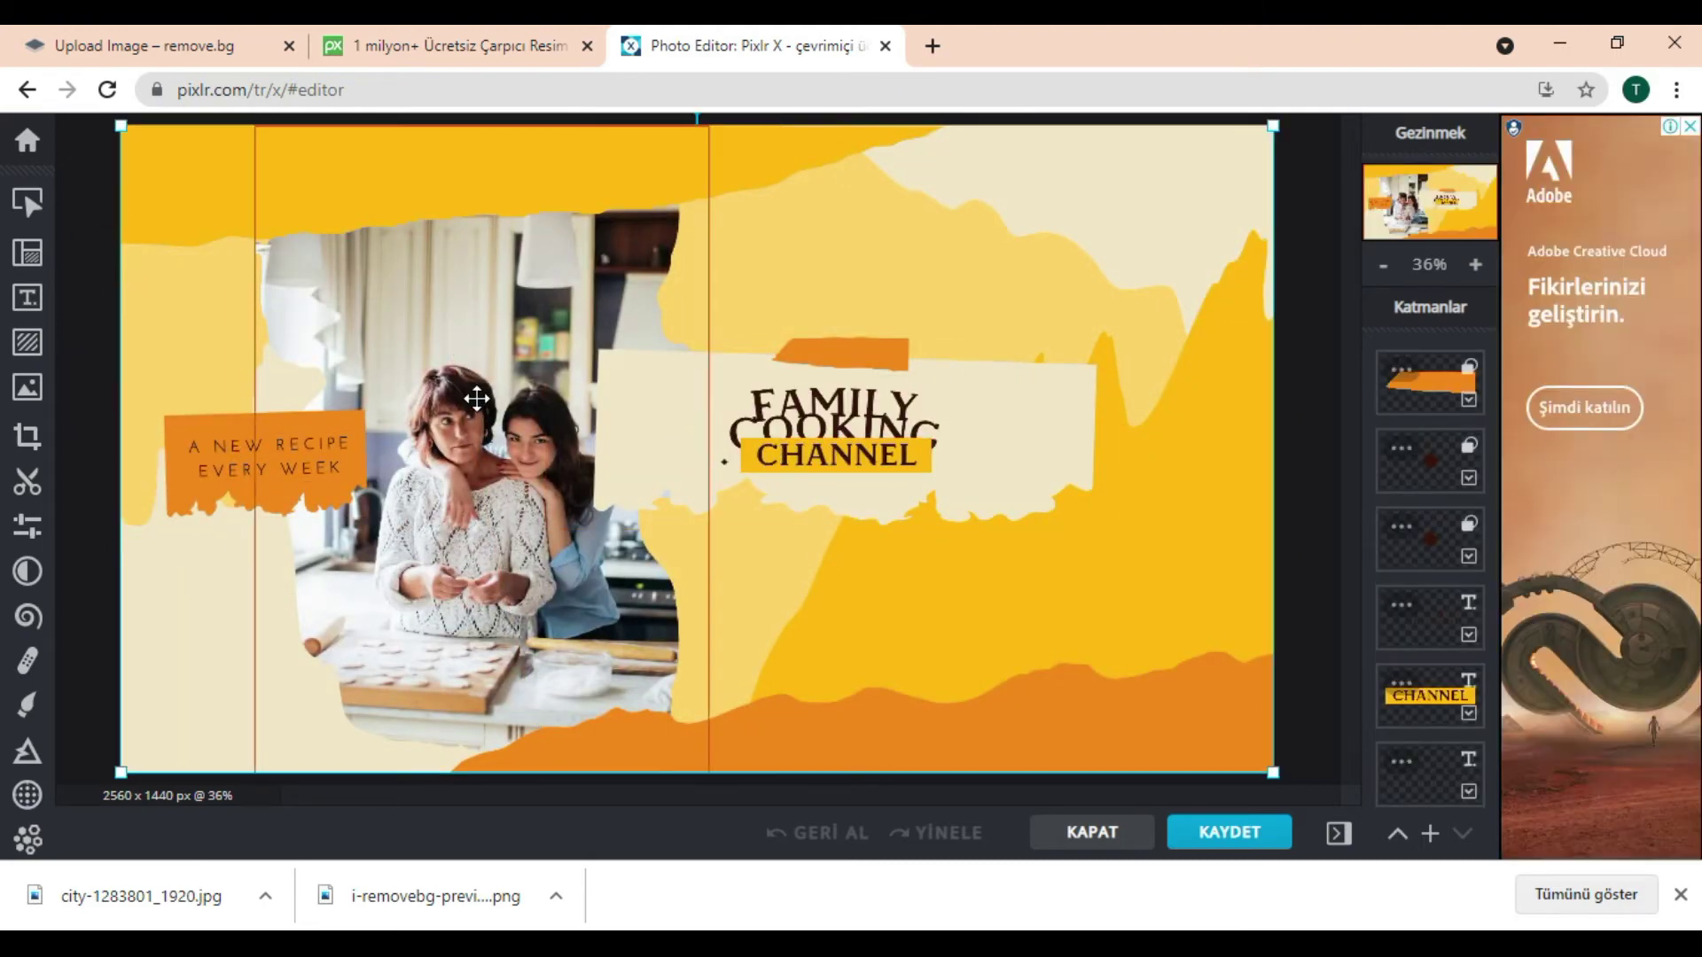
{"action": "scroll", "coordinate": [1464, 544], "scroll_direction": "down", "scroll_amount": 3}
{"action": "scroll", "coordinate": [1454, 558], "scroll_direction": "down", "scroll_amount": 2}
{"action": "scroll", "coordinate": [1418, 594], "scroll_direction": "down", "scroll_amount": 2}
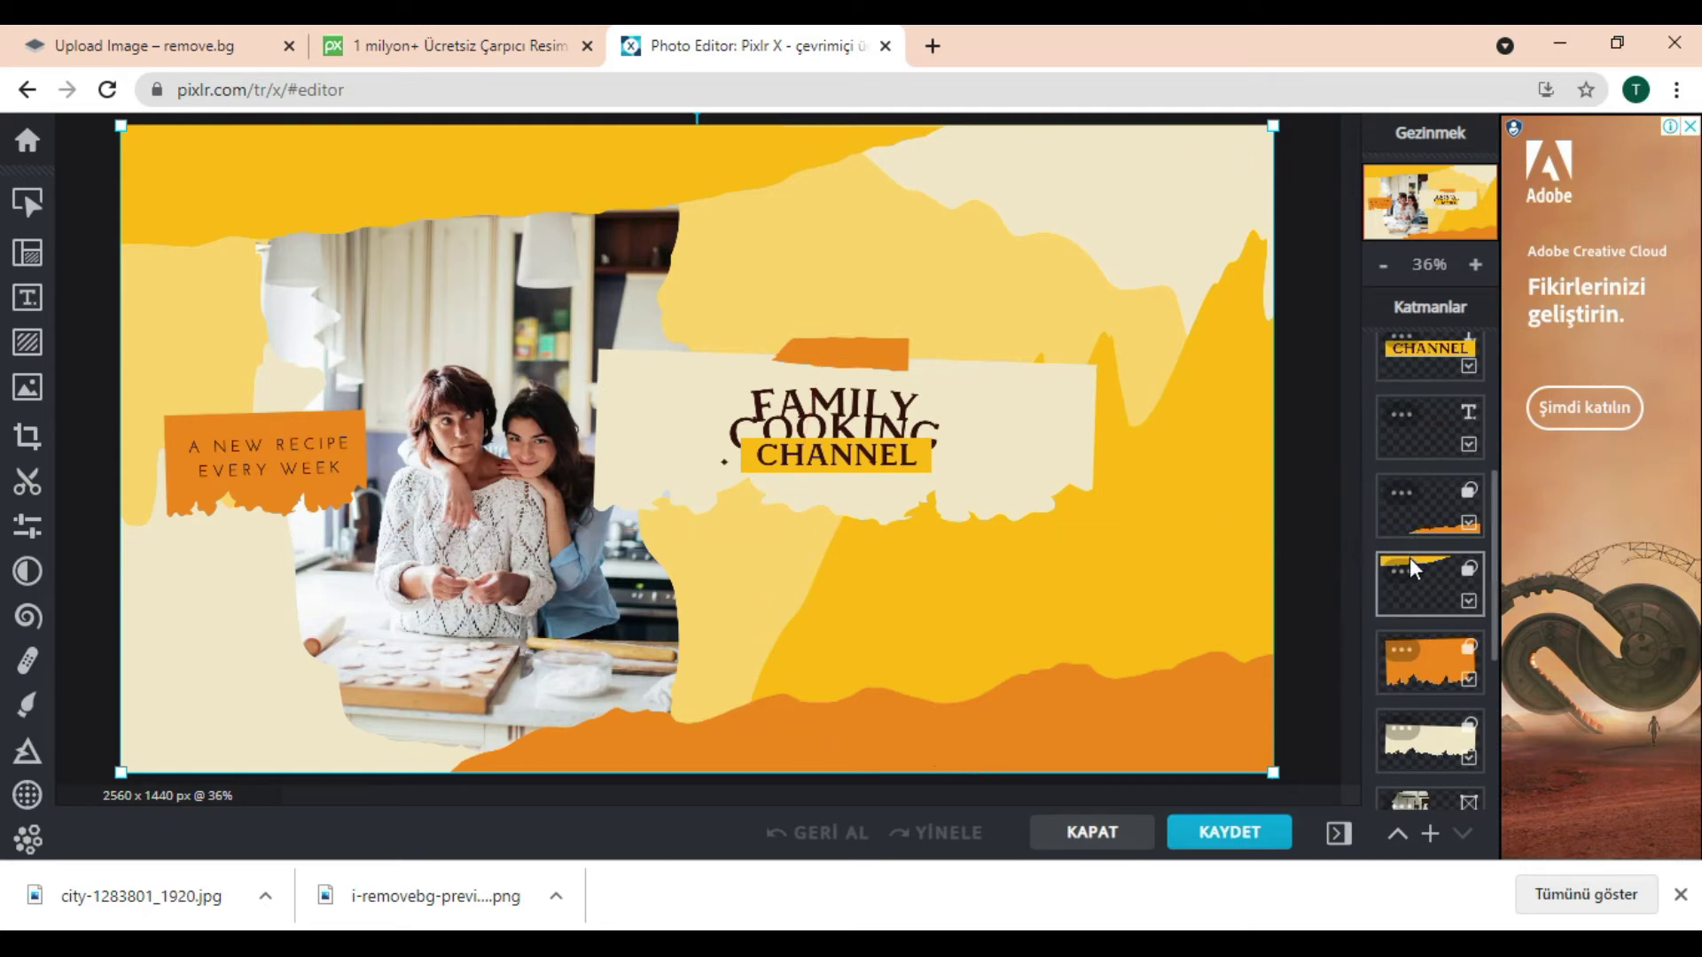
{"action": "left_click", "coordinate": [1411, 574]}
{"action": "mouse_move", "coordinate": [688, 216]}
{"action": "left_mouse_down"}
{"action": "mouse_move", "coordinate": [715, 353]}
{"action": "mouse_move", "coordinate": [417, 191]}
{"action": "left_mouse_up"}
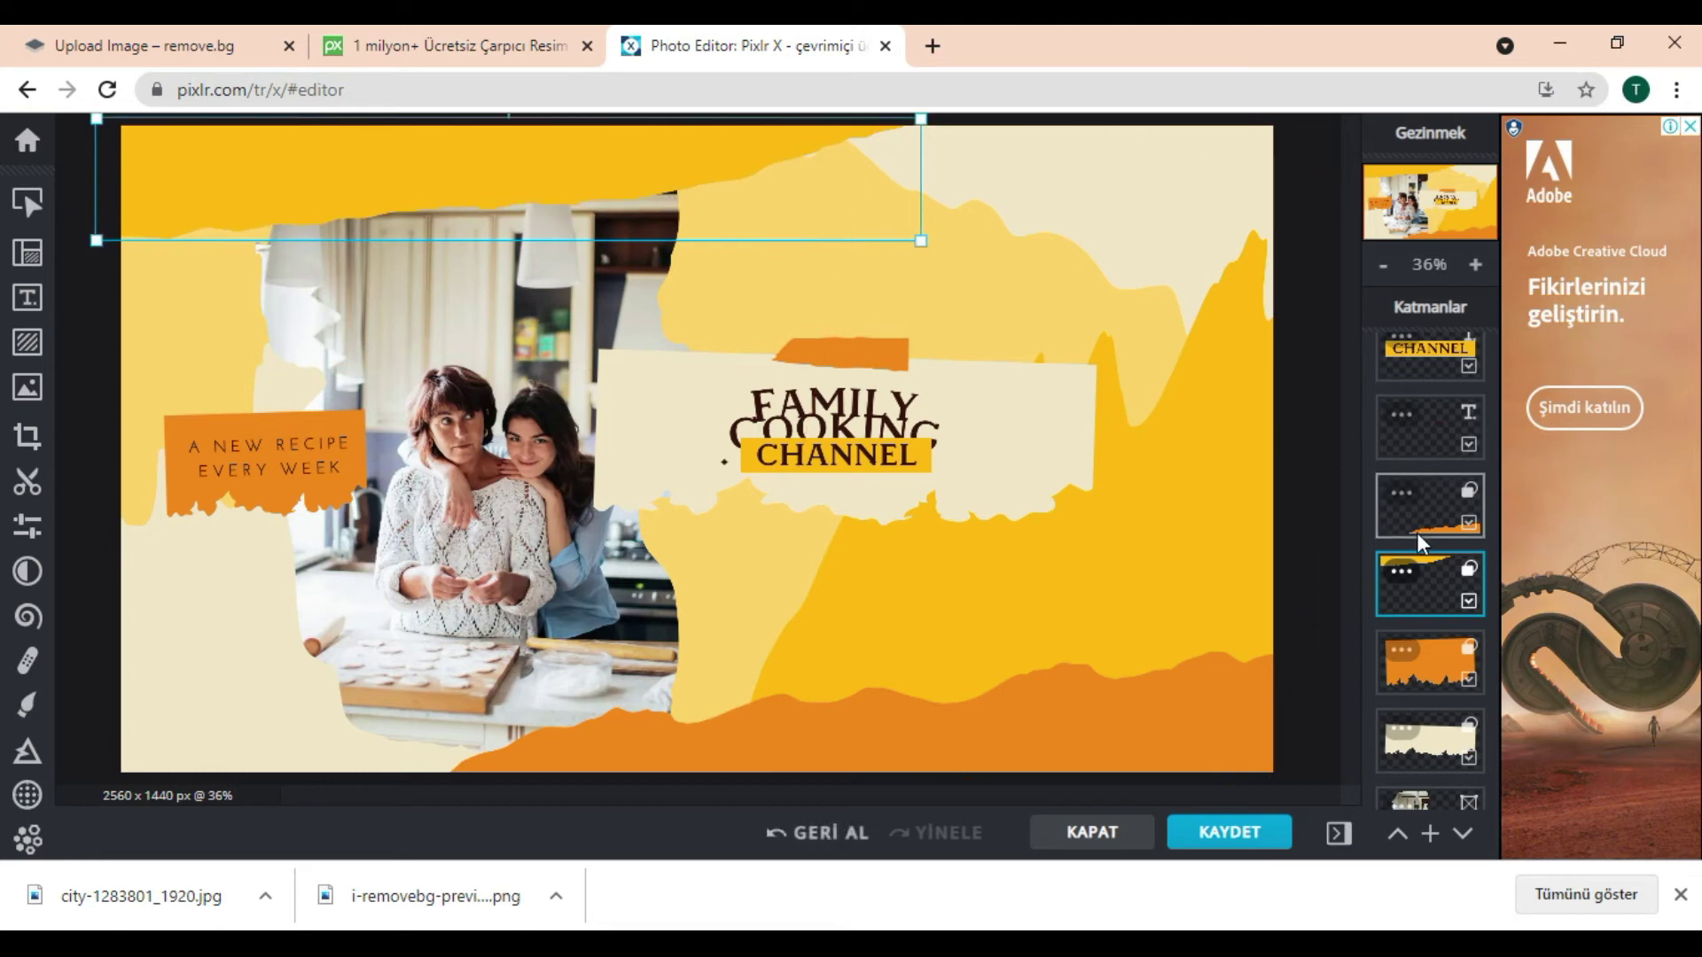
{"action": "scroll", "coordinate": [1454, 562], "scroll_direction": "down", "scroll_amount": 4}
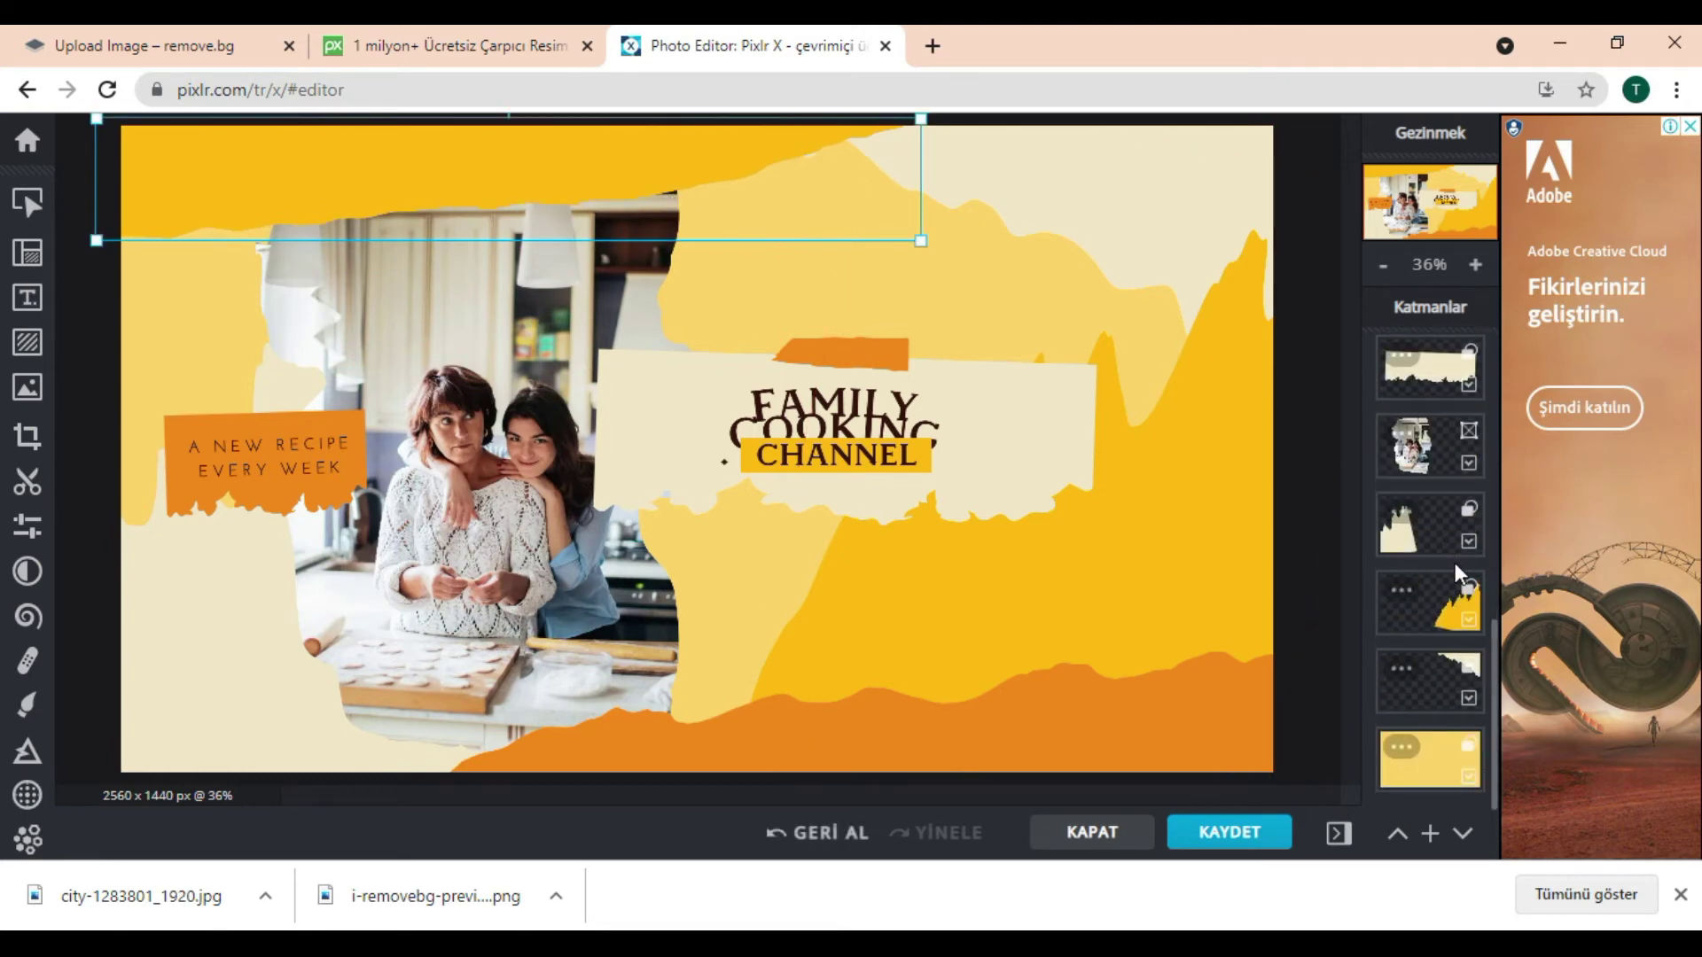
{"action": "scroll", "coordinate": [1454, 562], "scroll_direction": "up", "scroll_amount": 2}
{"action": "scroll", "coordinate": [1455, 562], "scroll_direction": "up", "scroll_amount": 2}
{"action": "left_click", "coordinate": [1403, 528]}
{"action": "left_click_drag", "start_coordinate": [711, 406], "coordinate": [771, 331]}
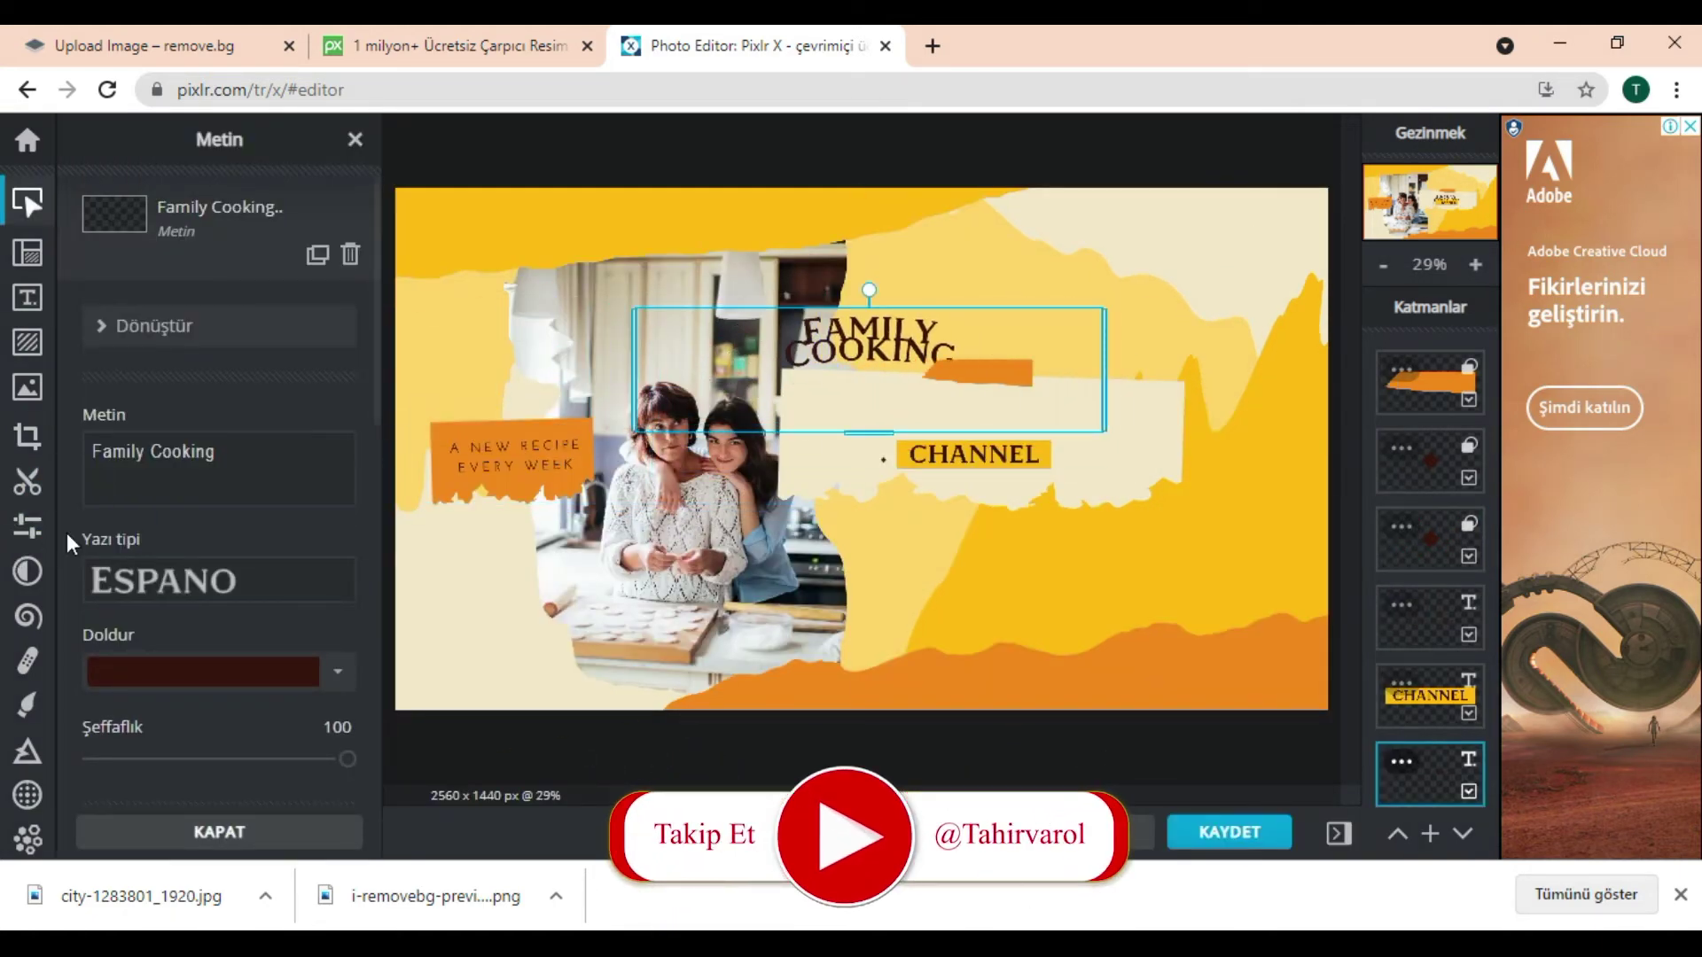
Drag the FAMILY COOKING title up above the CHANNEL label
{"action": "scroll", "coordinate": [278, 704], "scroll_direction": "down", "scroll_amount": 1}
{"action": "scroll", "coordinate": [269, 720], "scroll_direction": "down", "scroll_amount": 5}
{"action": "scroll", "coordinate": [236, 683], "scroll_direction": "down", "scroll_amount": 8}
{"action": "scroll", "coordinate": [250, 656], "scroll_direction": "up", "scroll_amount": 10}
{"action": "scroll", "coordinate": [245, 645], "scroll_direction": "down", "scroll_amount": 2}
{"action": "scroll", "coordinate": [245, 645], "scroll_direction": "down", "scroll_amount": 8}
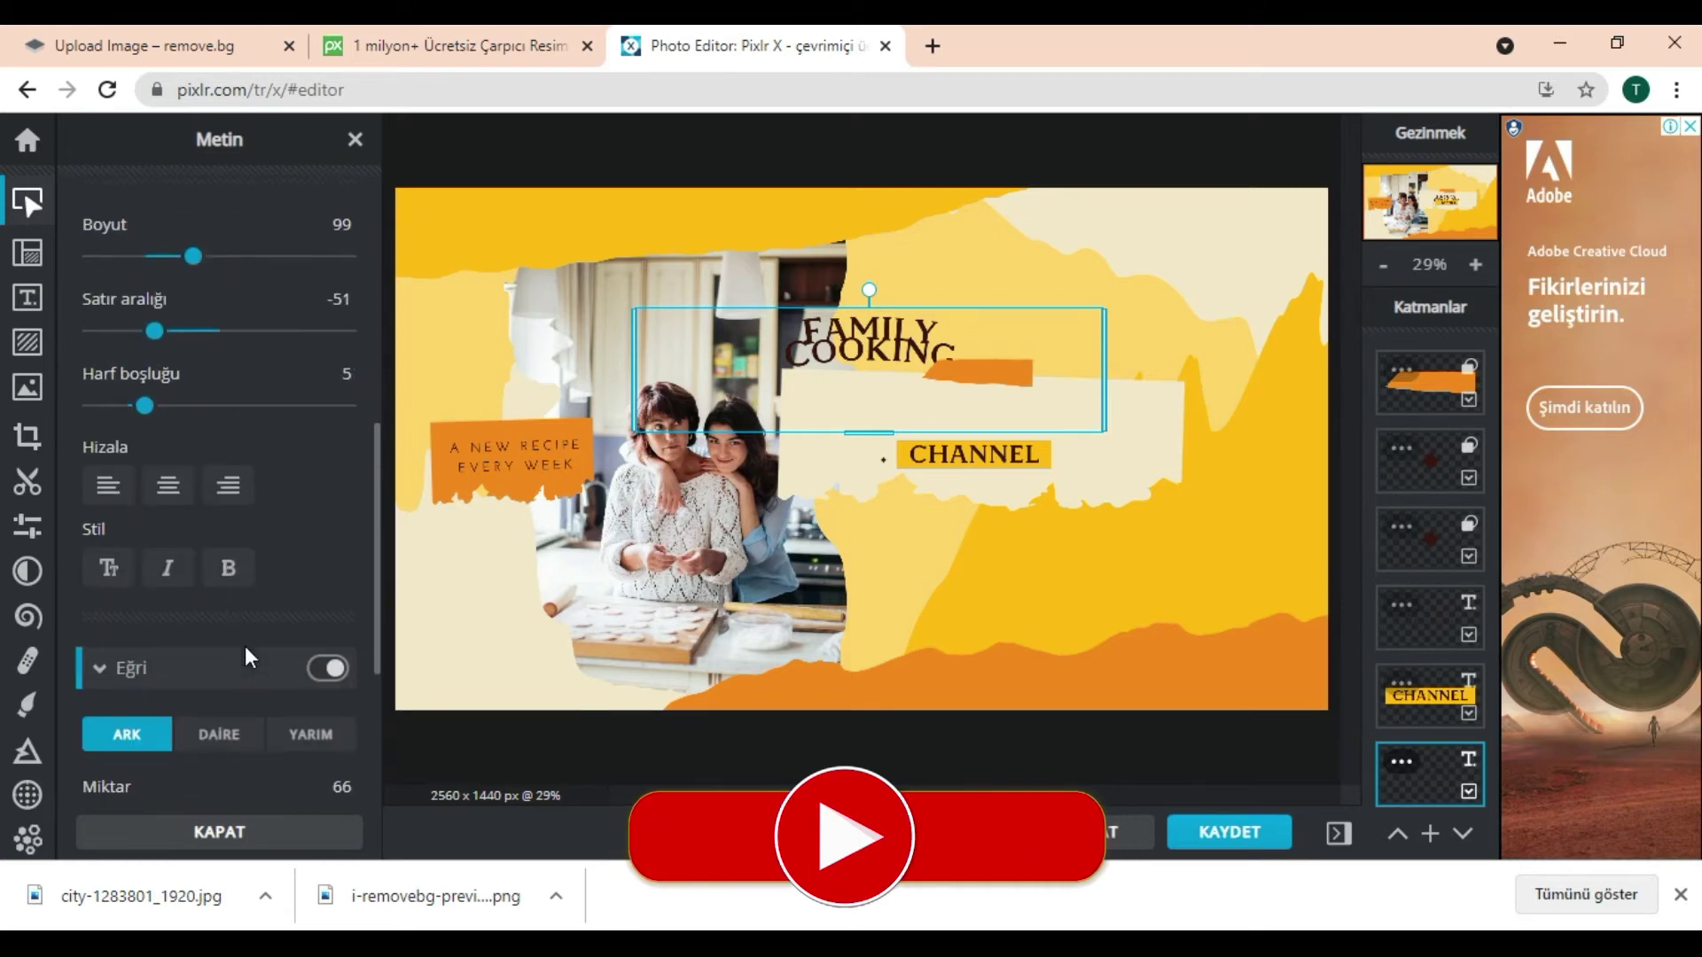
{"action": "scroll", "coordinate": [241, 646], "scroll_direction": "down", "scroll_amount": 2}
{"action": "scroll", "coordinate": [235, 665], "scroll_direction": "down", "scroll_amount": 2}
{"action": "scroll", "coordinate": [257, 654], "scroll_direction": "down", "scroll_amount": 1}
{"action": "scroll", "coordinate": [253, 647], "scroll_direction": "up", "scroll_amount": 7}
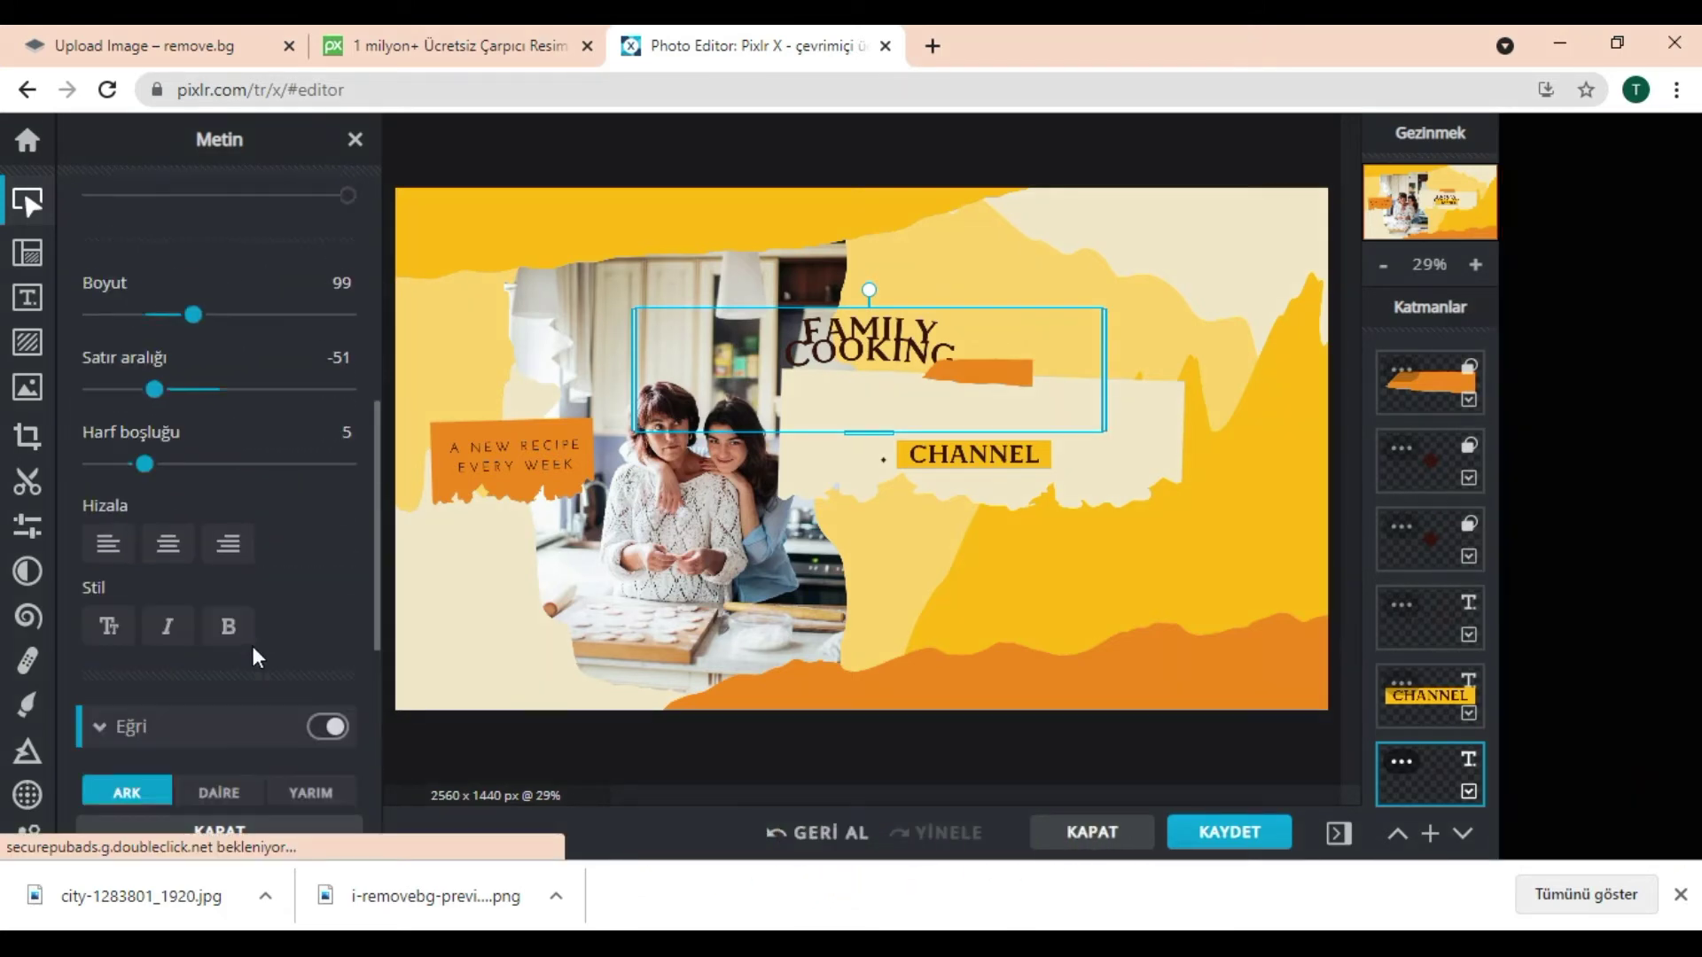
{"action": "scroll", "coordinate": [226, 621], "scroll_direction": "up", "scroll_amount": 2}
{"action": "scroll", "coordinate": [204, 549], "scroll_direction": "up", "scroll_amount": 6}
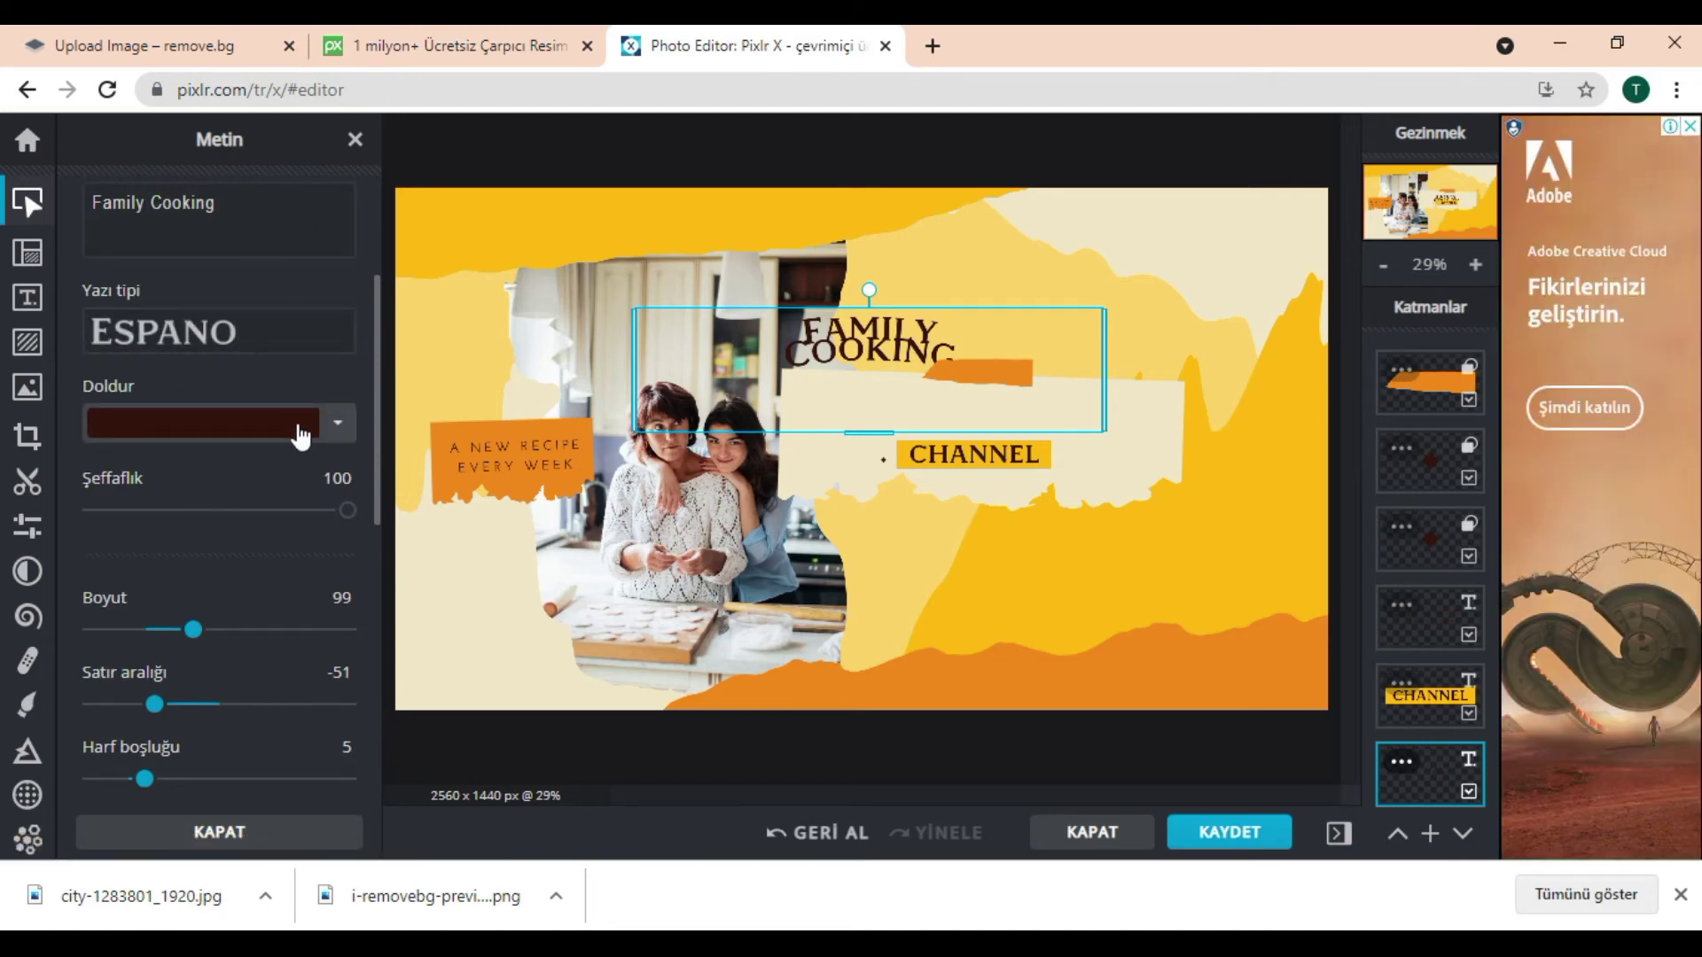
{"action": "scroll", "coordinate": [268, 492], "scroll_direction": "down", "scroll_amount": 2}
{"action": "mouse_move", "coordinate": [347, 385]}
{"action": "left_mouse_down"}
{"action": "mouse_move", "coordinate": [204, 387]}
{"action": "mouse_move", "coordinate": [323, 438]}
{"action": "left_mouse_up"}
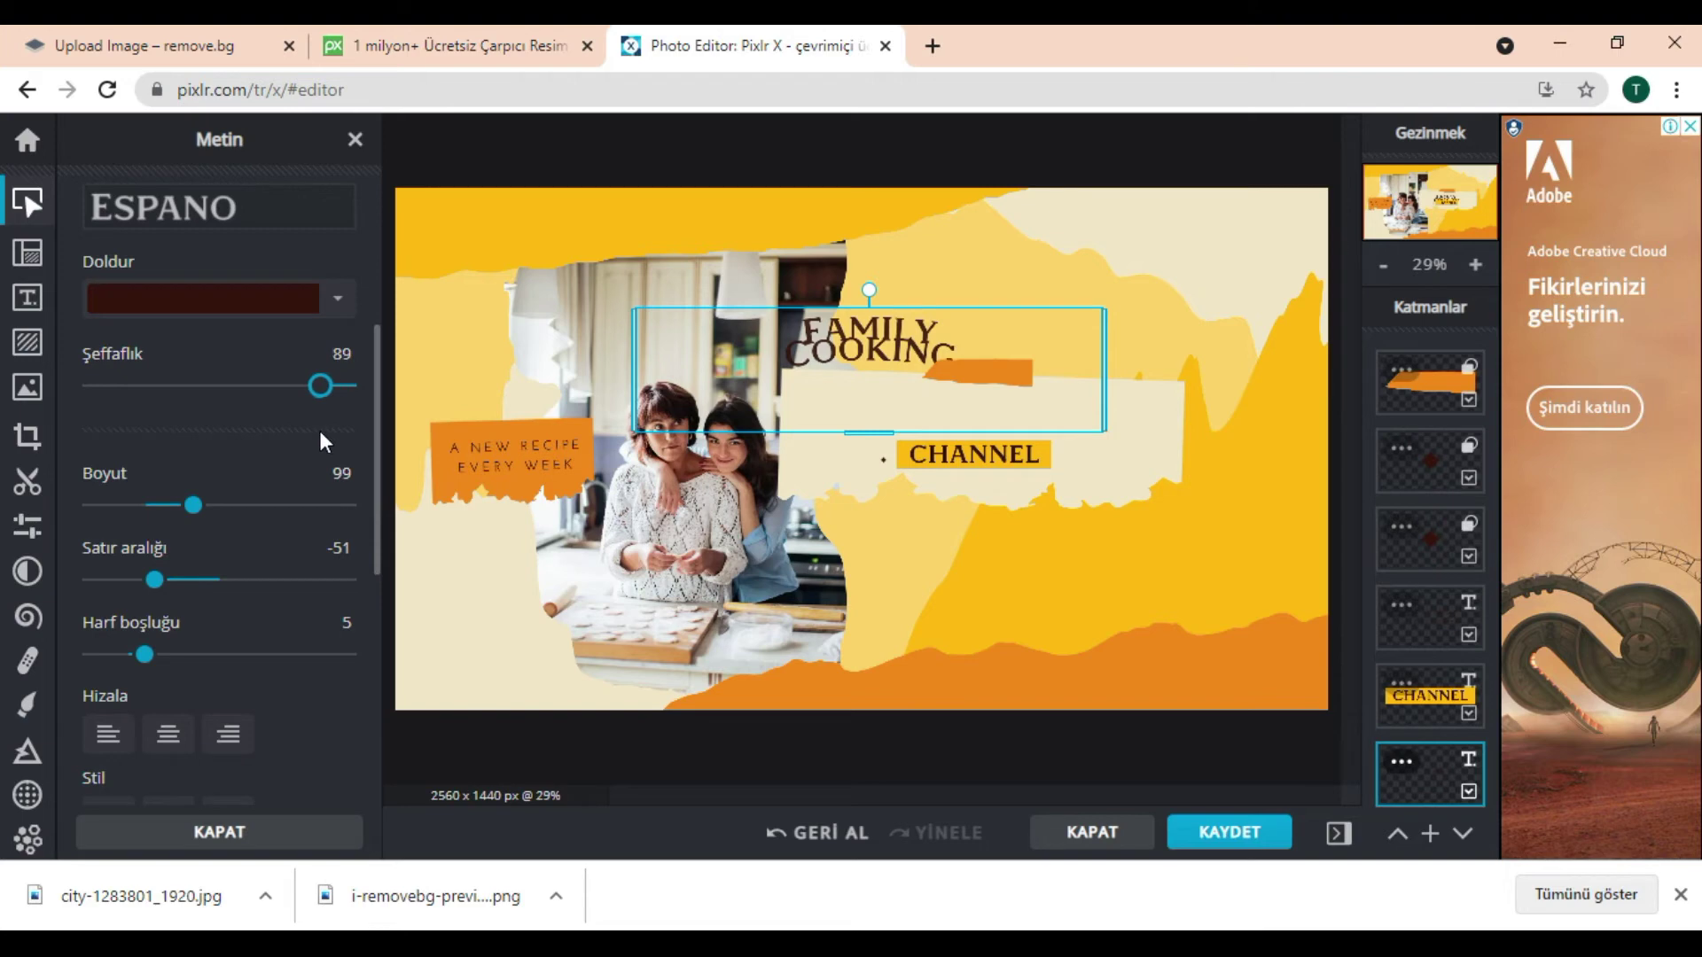
Set the title's opacity (Şeffaflık) to 89 and close its text settings
{"action": "left_click_drag", "start_coordinate": [319, 431], "coordinate": [319, 431]}
{"action": "scroll", "coordinate": [109, 568], "scroll_direction": "down", "scroll_amount": 3}
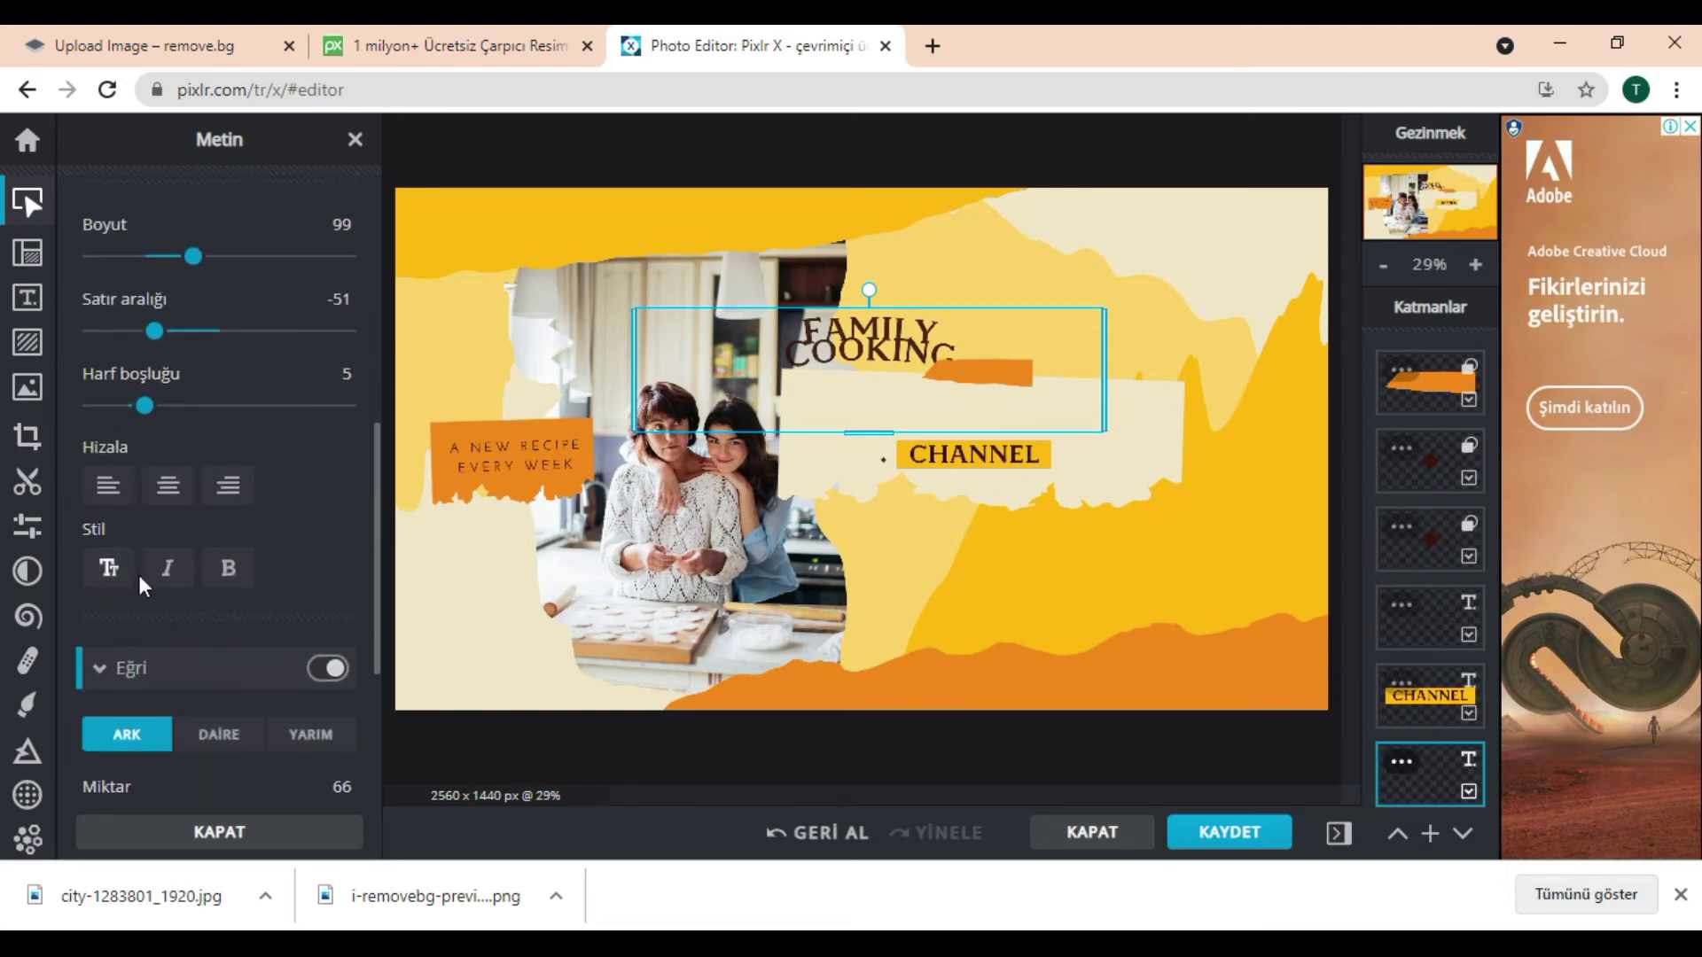
{"action": "scroll", "coordinate": [174, 535], "scroll_direction": "down", "scroll_amount": 2}
{"action": "scroll", "coordinate": [221, 523], "scroll_direction": "down", "scroll_amount": 2}
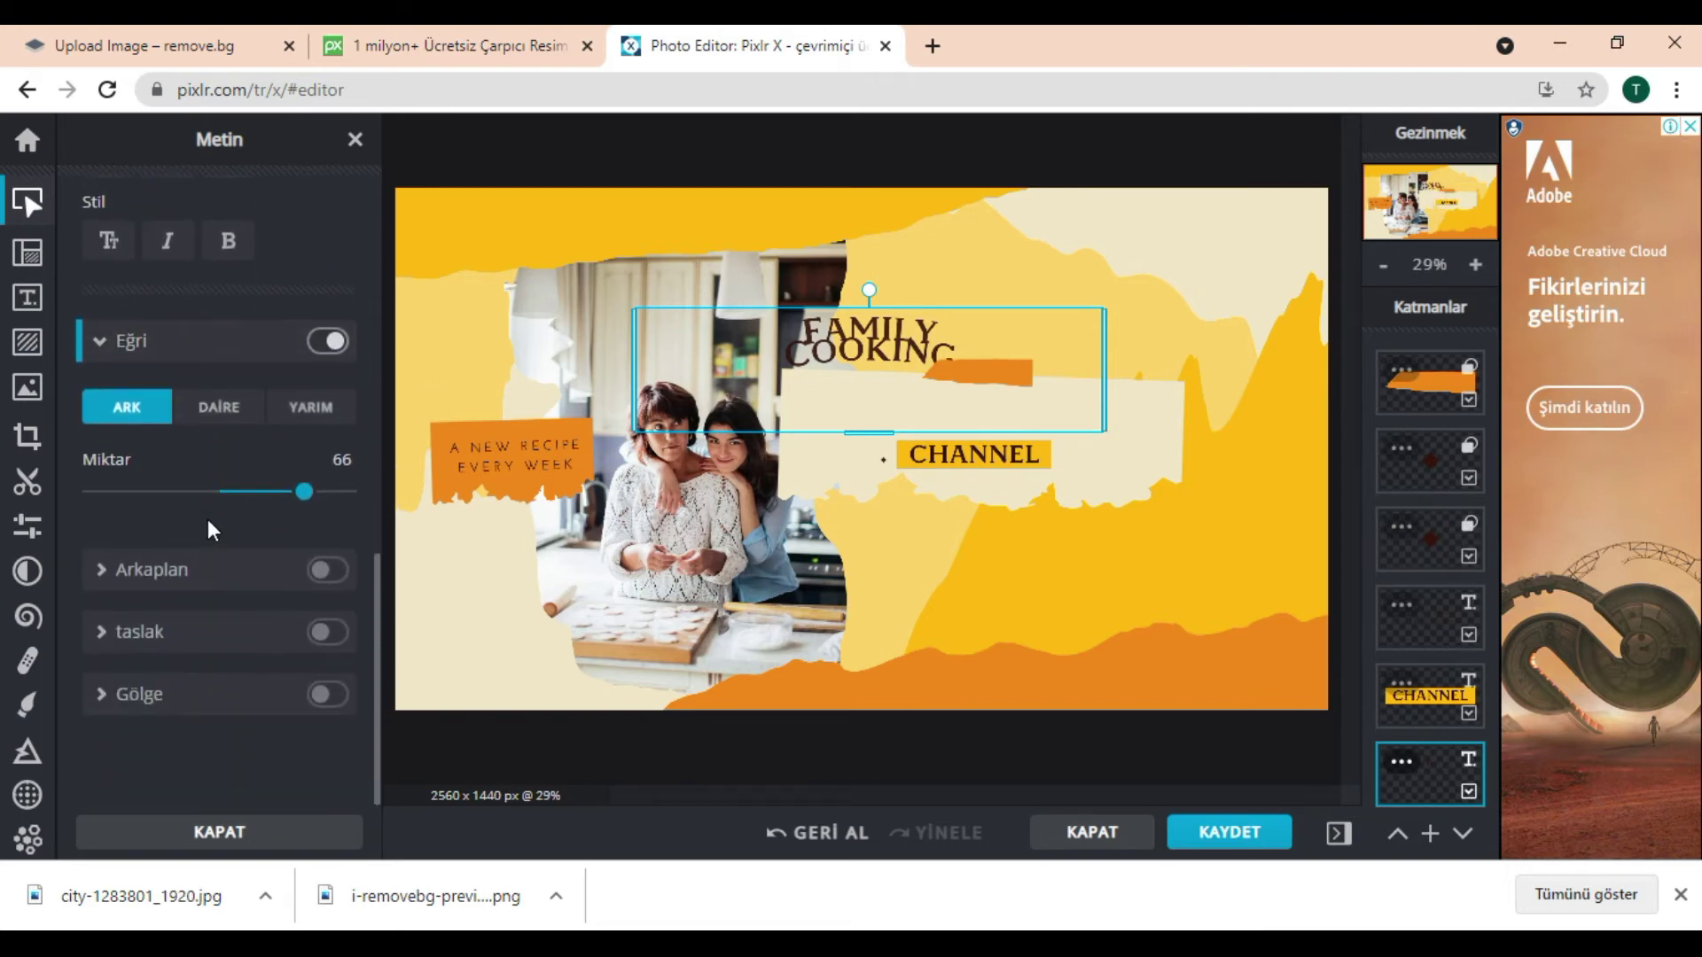
{"action": "scroll", "coordinate": [208, 518], "scroll_direction": "up", "scroll_amount": 4}
{"action": "scroll", "coordinate": [210, 532], "scroll_direction": "down", "scroll_amount": 2}
{"action": "scroll", "coordinate": [252, 701], "scroll_direction": "up", "scroll_amount": 1}
{"action": "scroll", "coordinate": [253, 700], "scroll_direction": "up", "scroll_amount": 3}
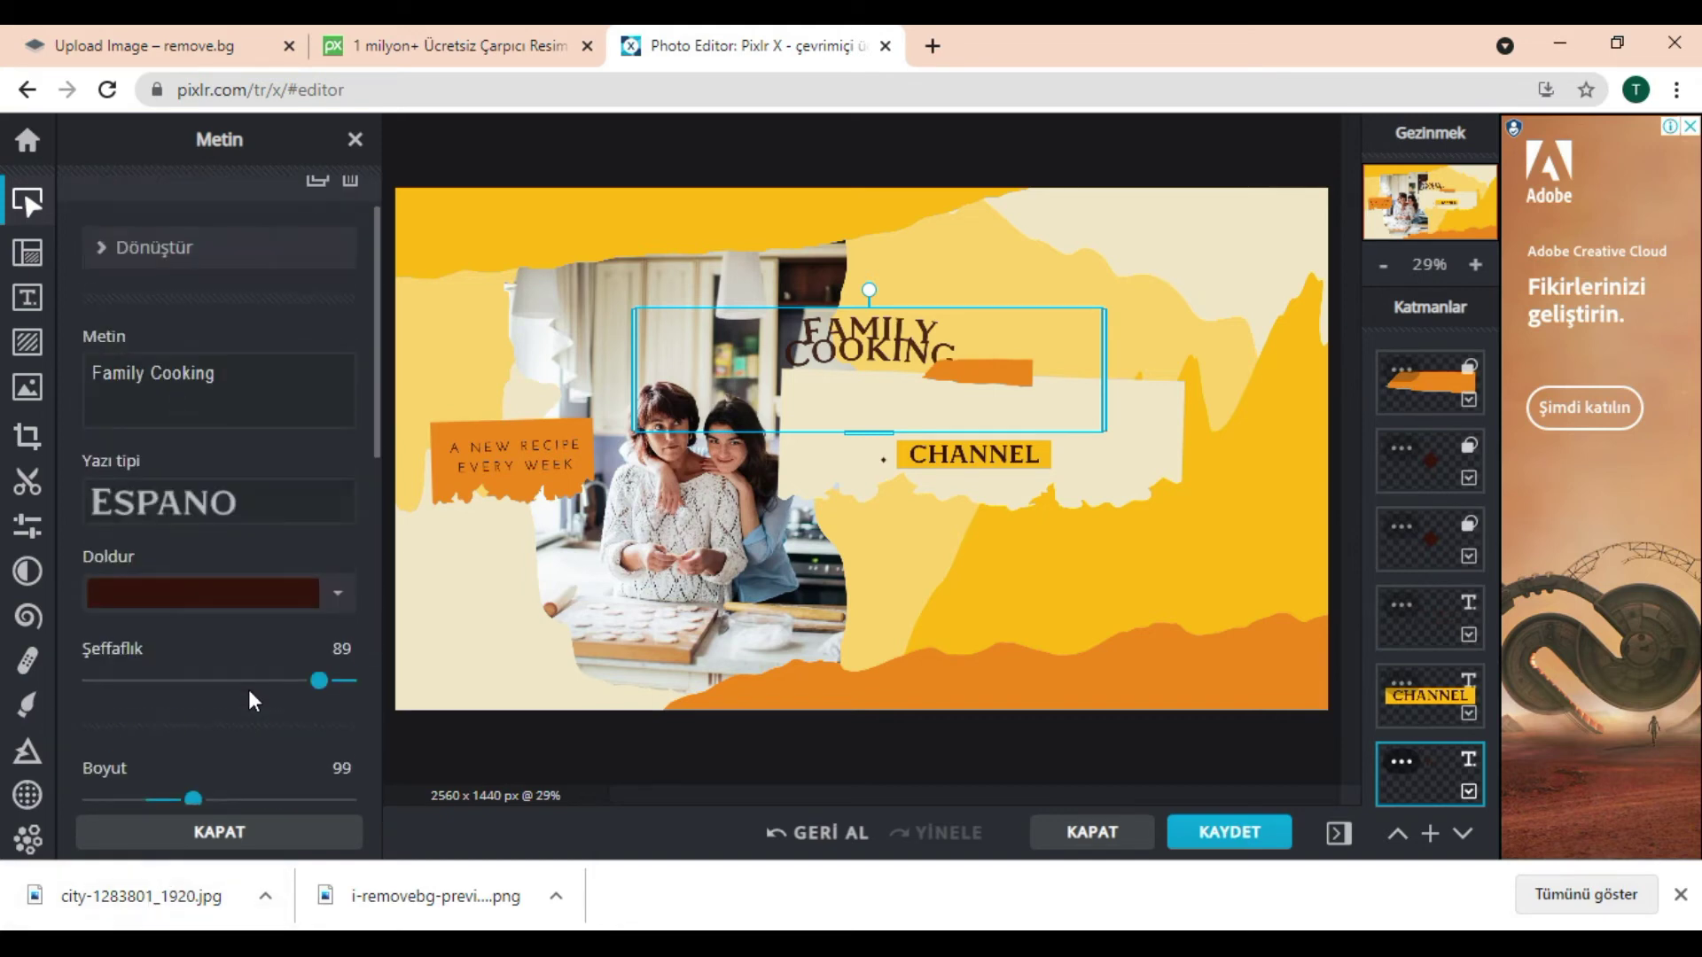
{"action": "scroll", "coordinate": [251, 696], "scroll_direction": "up", "scroll_amount": 2}
{"action": "left_click", "coordinate": [356, 142]}
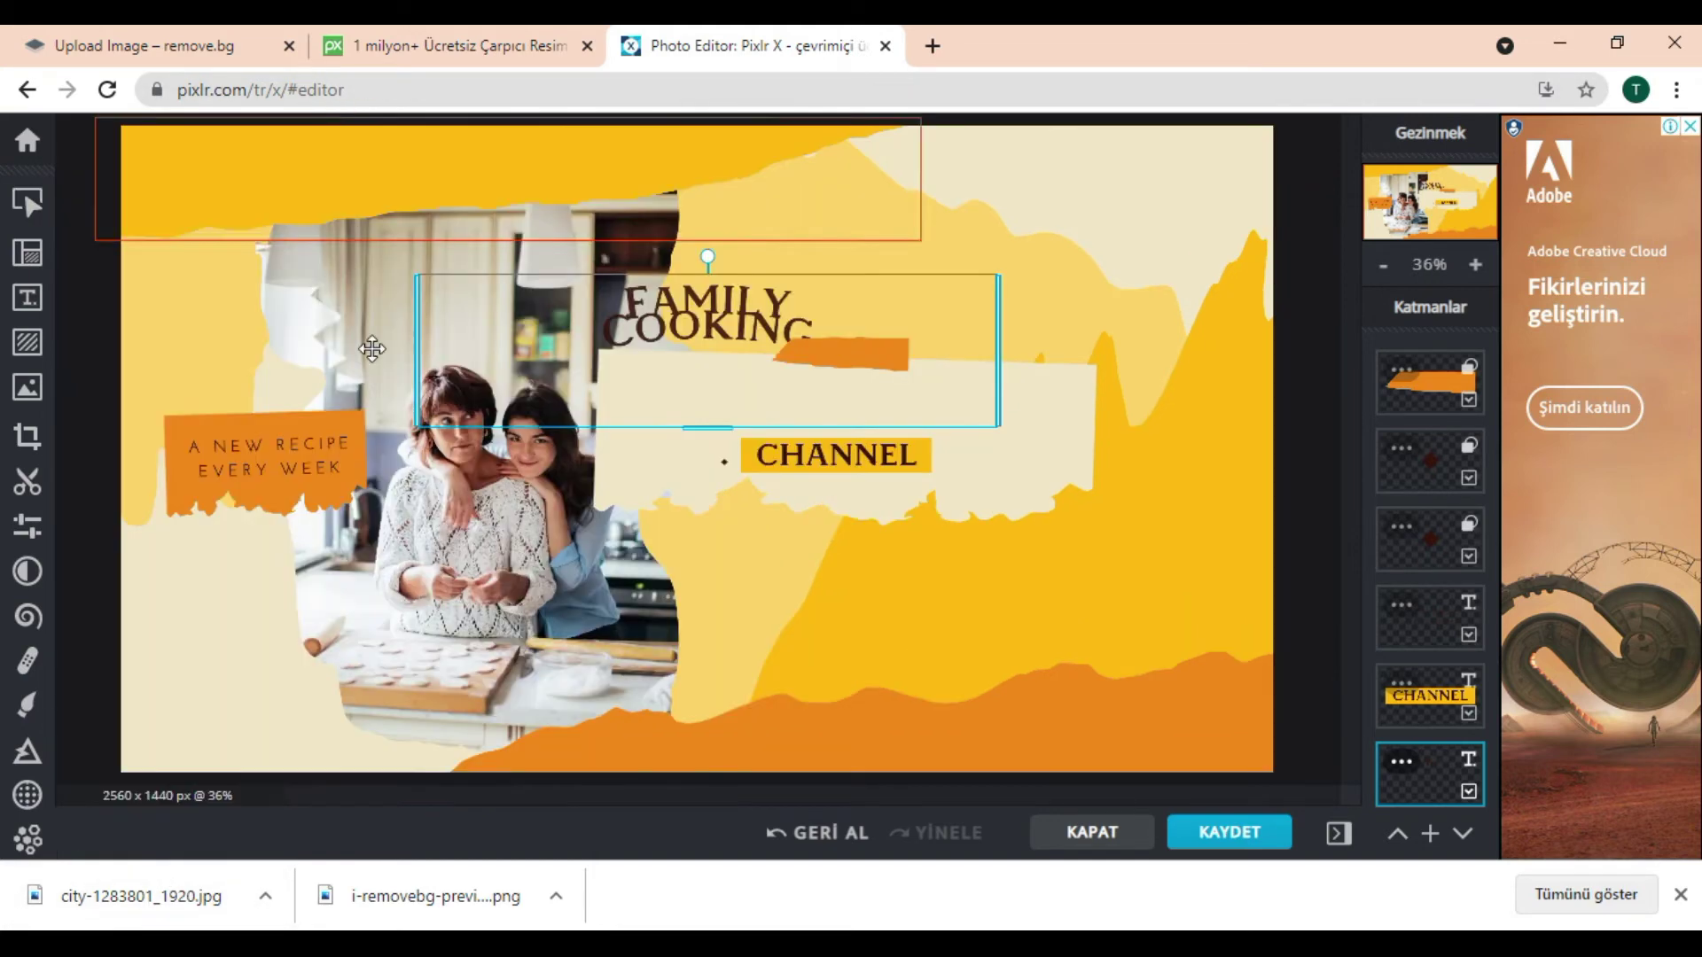
Go back from the template editor to the YouTube channel art templates page
{"action": "scroll", "coordinate": [707, 254], "scroll_direction": "up", "scroll_amount": 3}
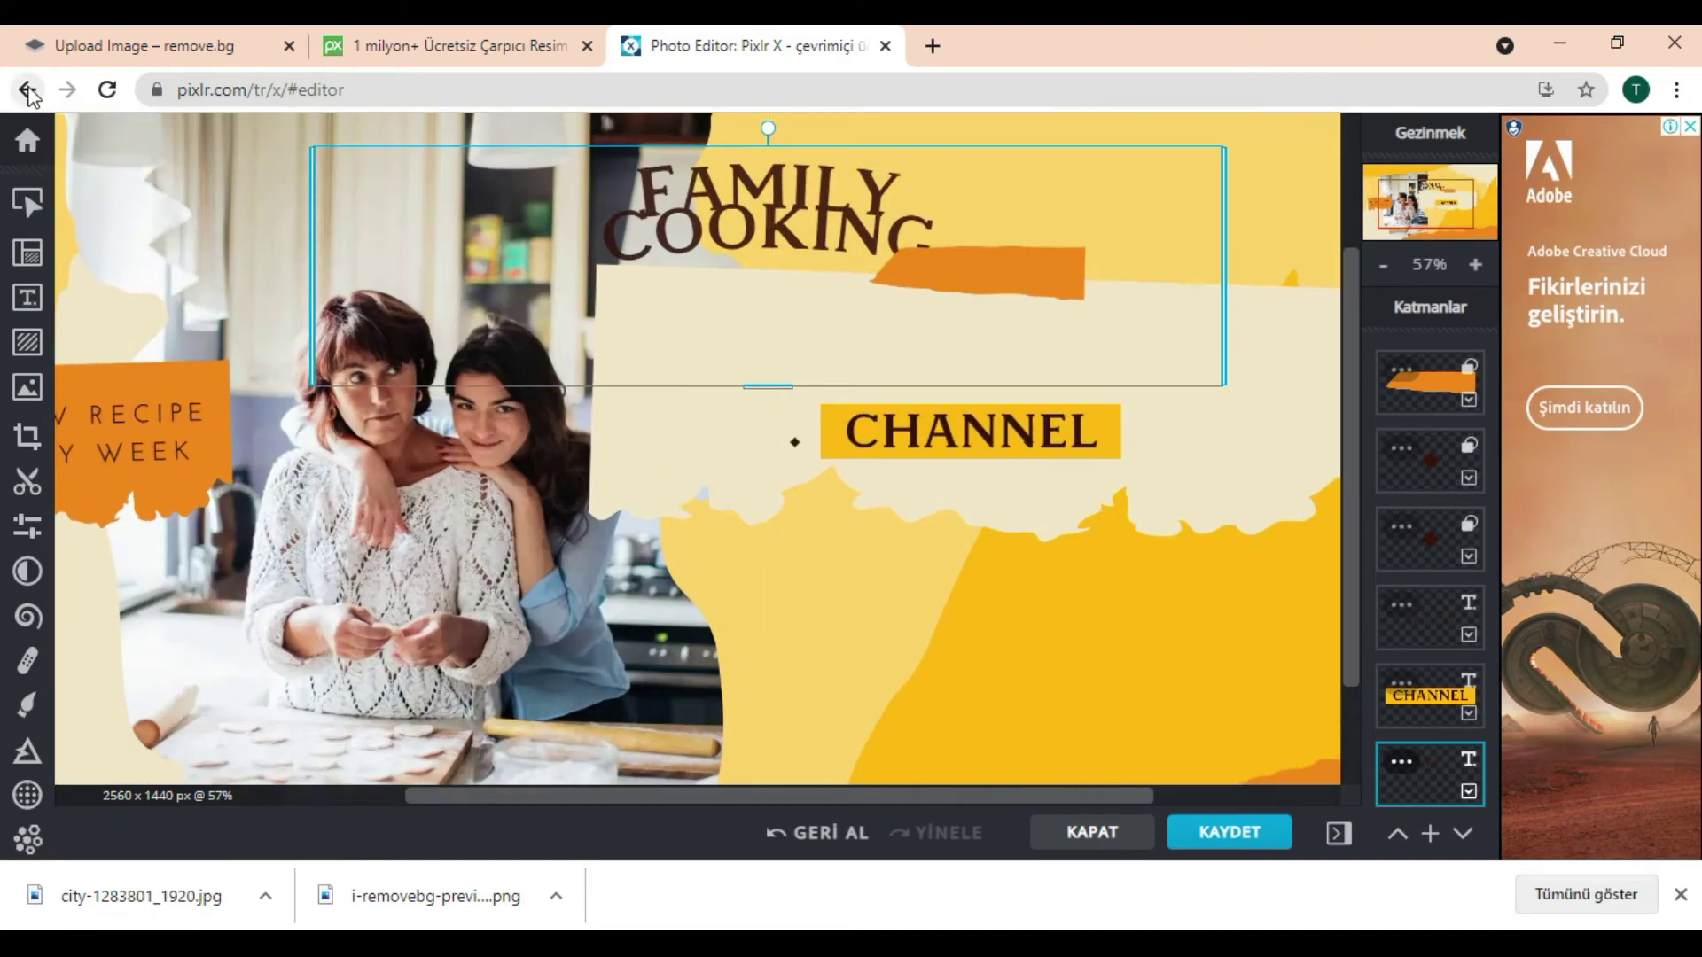
{"action": "left_click", "coordinate": [26, 89]}
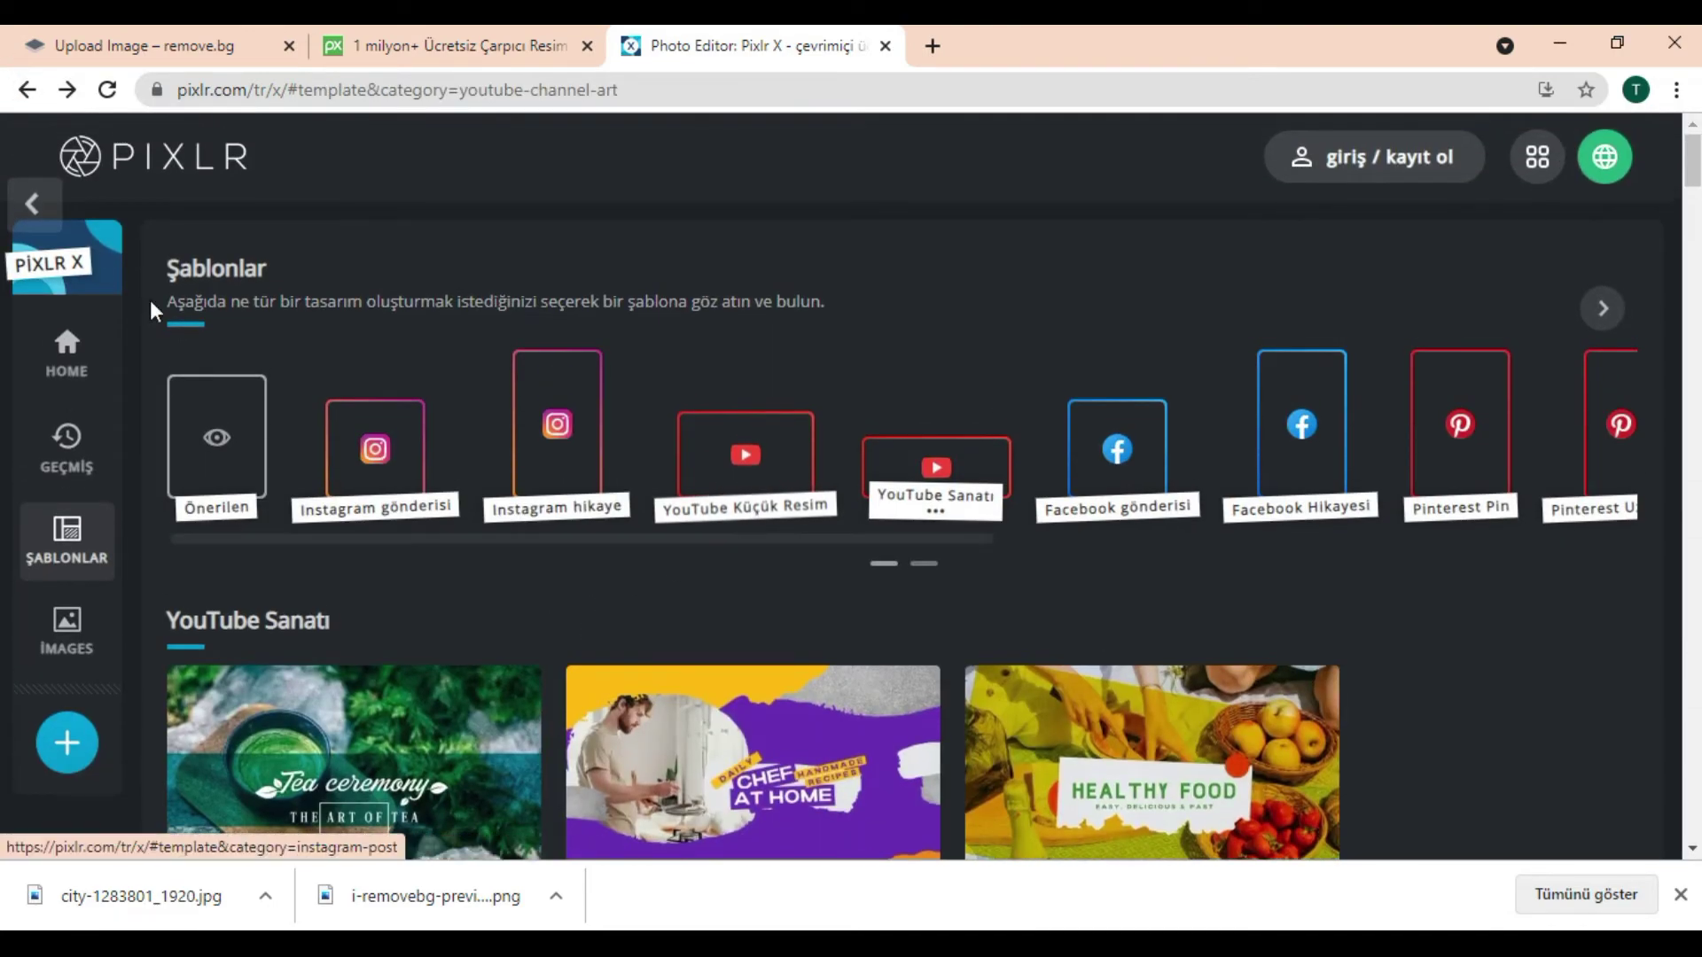
{"action": "scroll", "coordinate": [1019, 492], "scroll_direction": "down", "scroll_amount": 3}
{"action": "scroll", "coordinate": [621, 549], "scroll_direction": "up", "scroll_amount": 3}
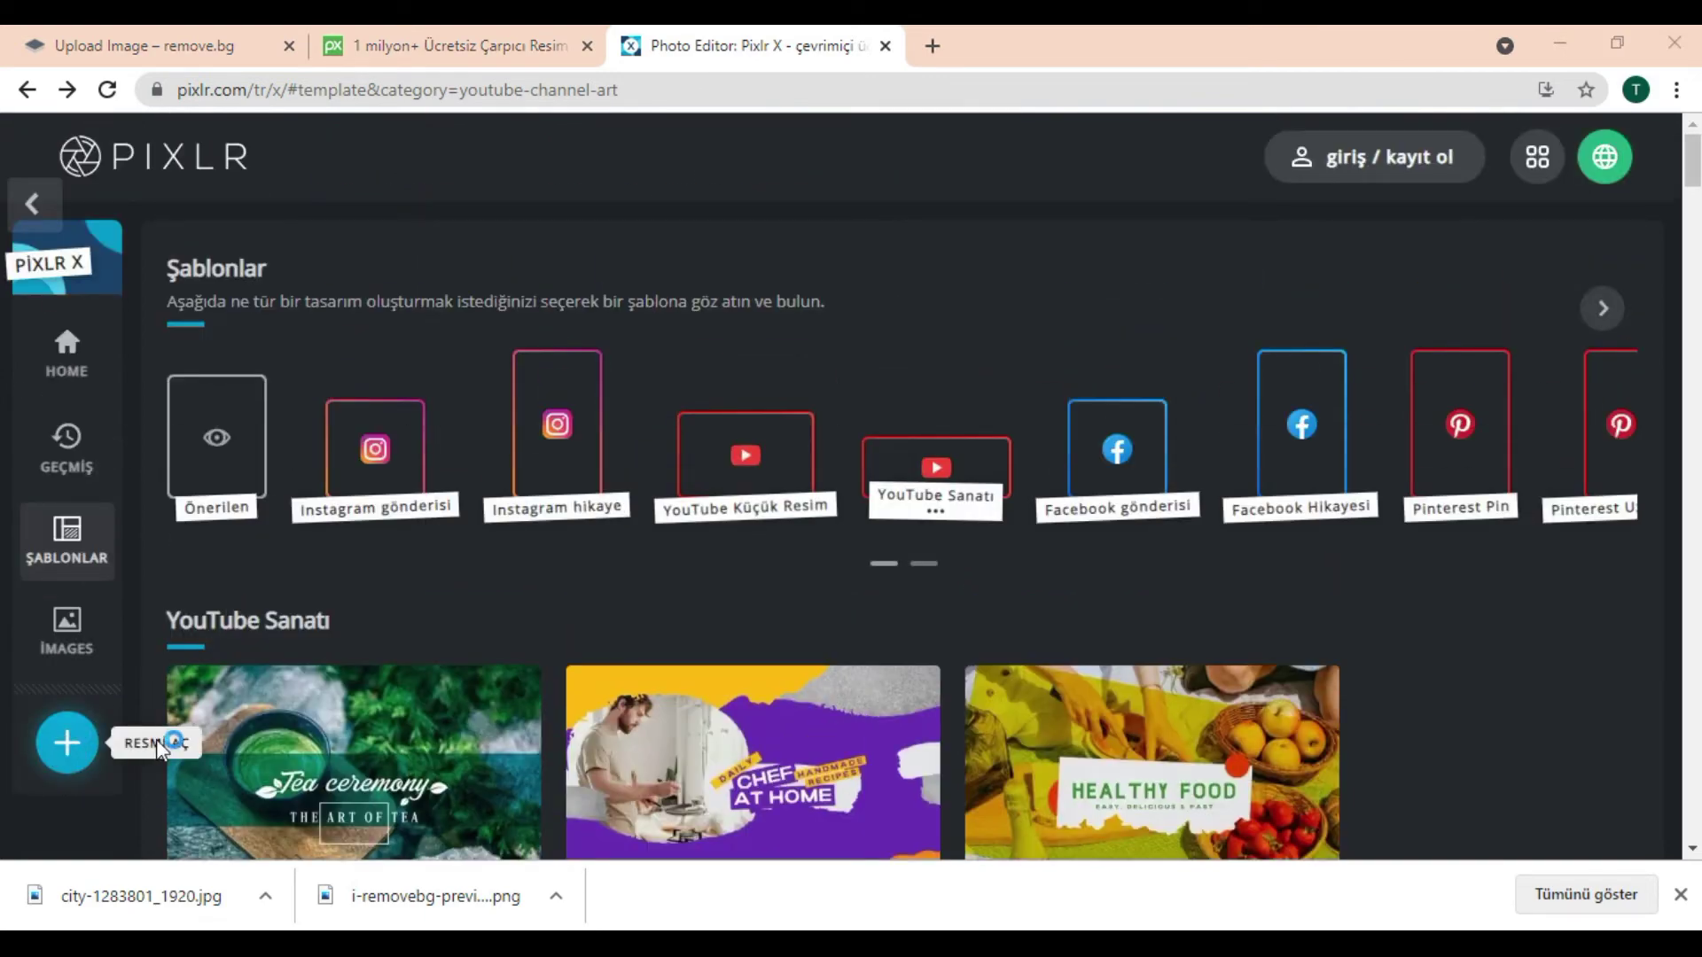
Open the ladybug photo from the computer as a new image
{"action": "left_click", "coordinate": [175, 743]}
{"action": "left_click", "coordinate": [725, 242]}
{"action": "double_click", "coordinate": [725, 285]}
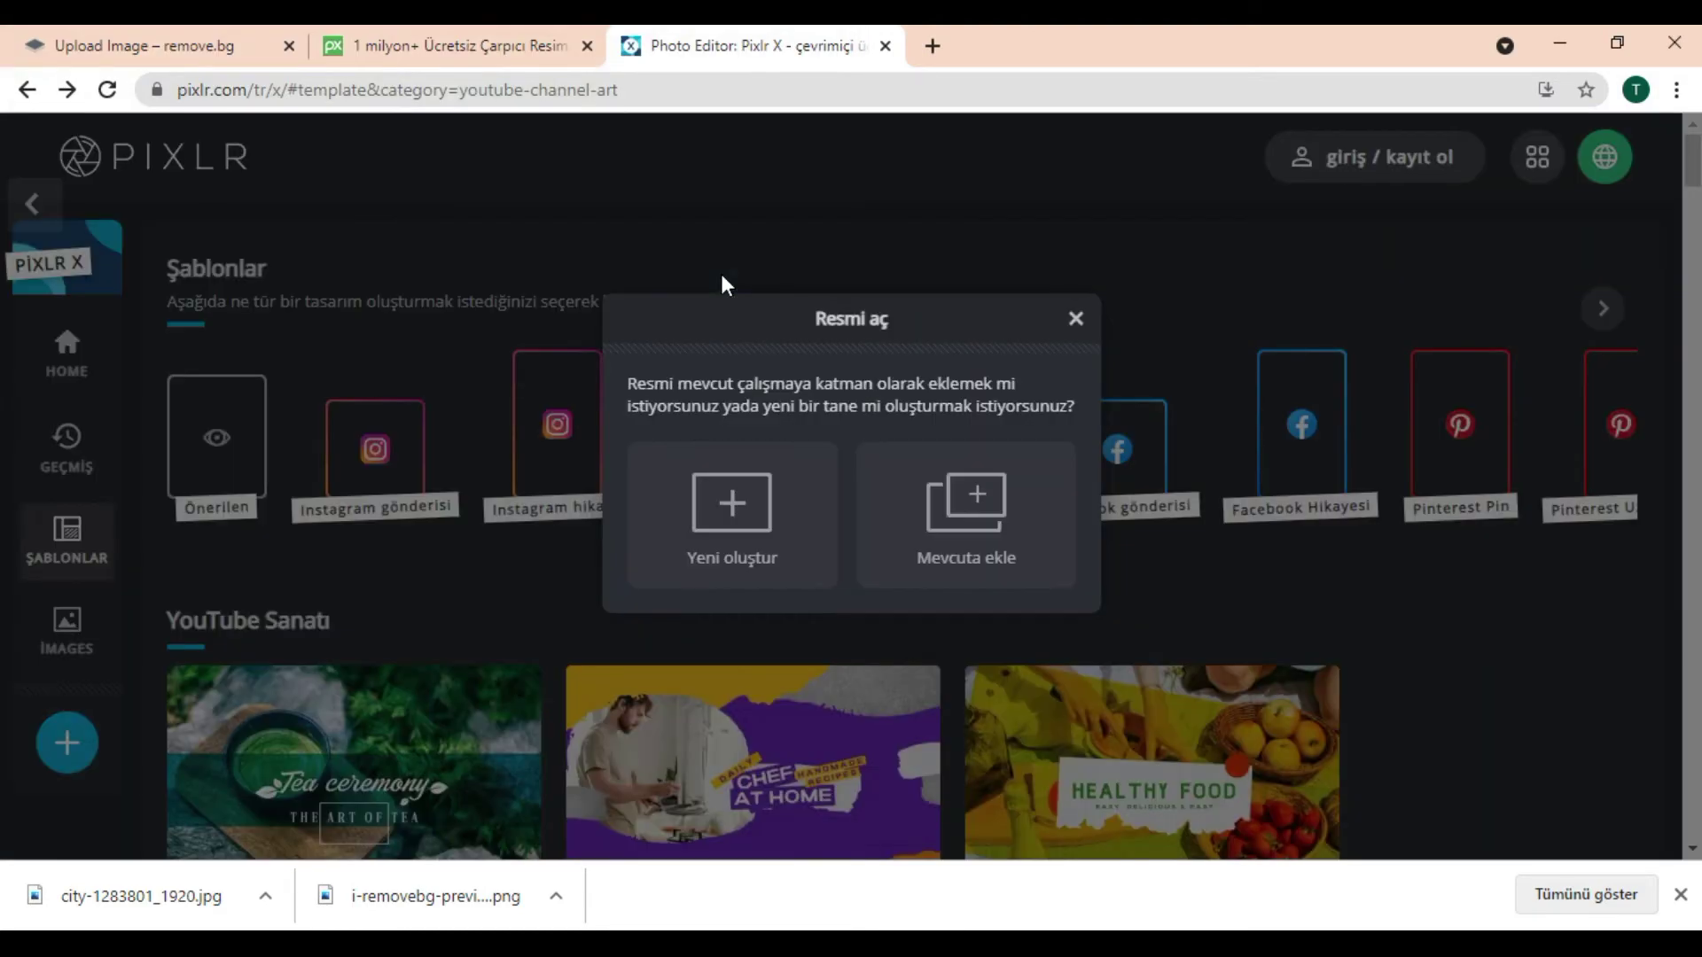
{"action": "left_click", "coordinate": [780, 514]}
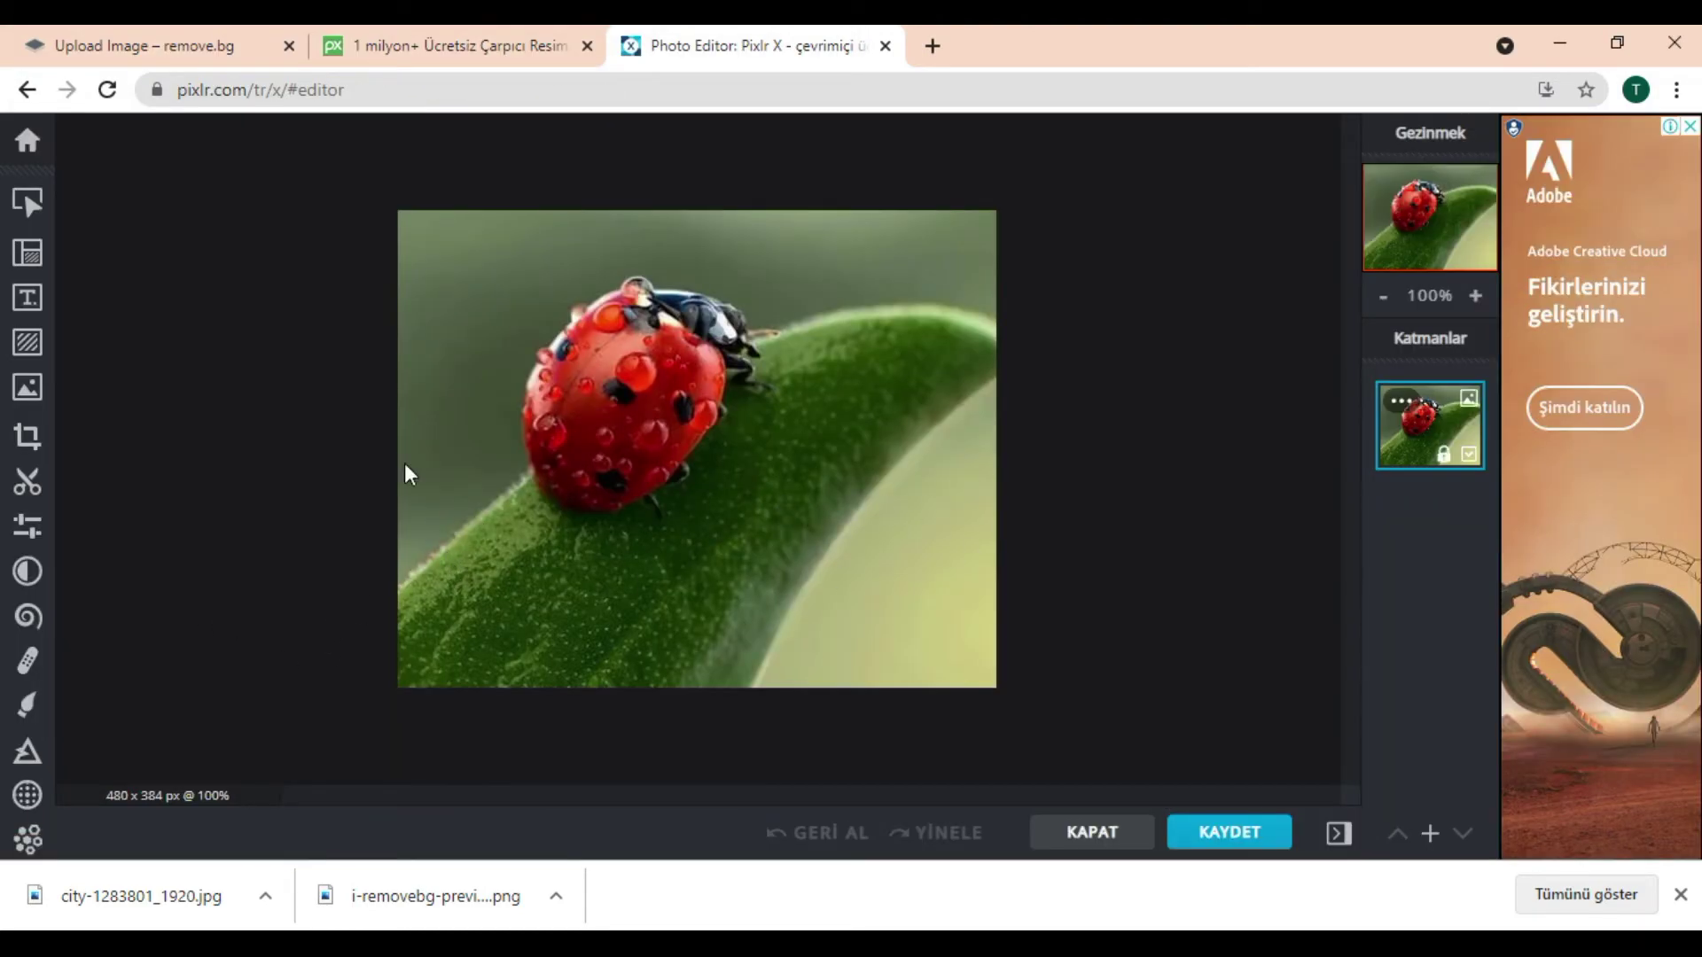
Browse the arrange, text style and overlay/sticker panels for the ladybug photo
{"action": "scroll", "coordinate": [1064, 509], "scroll_direction": "down", "scroll_amount": 1}
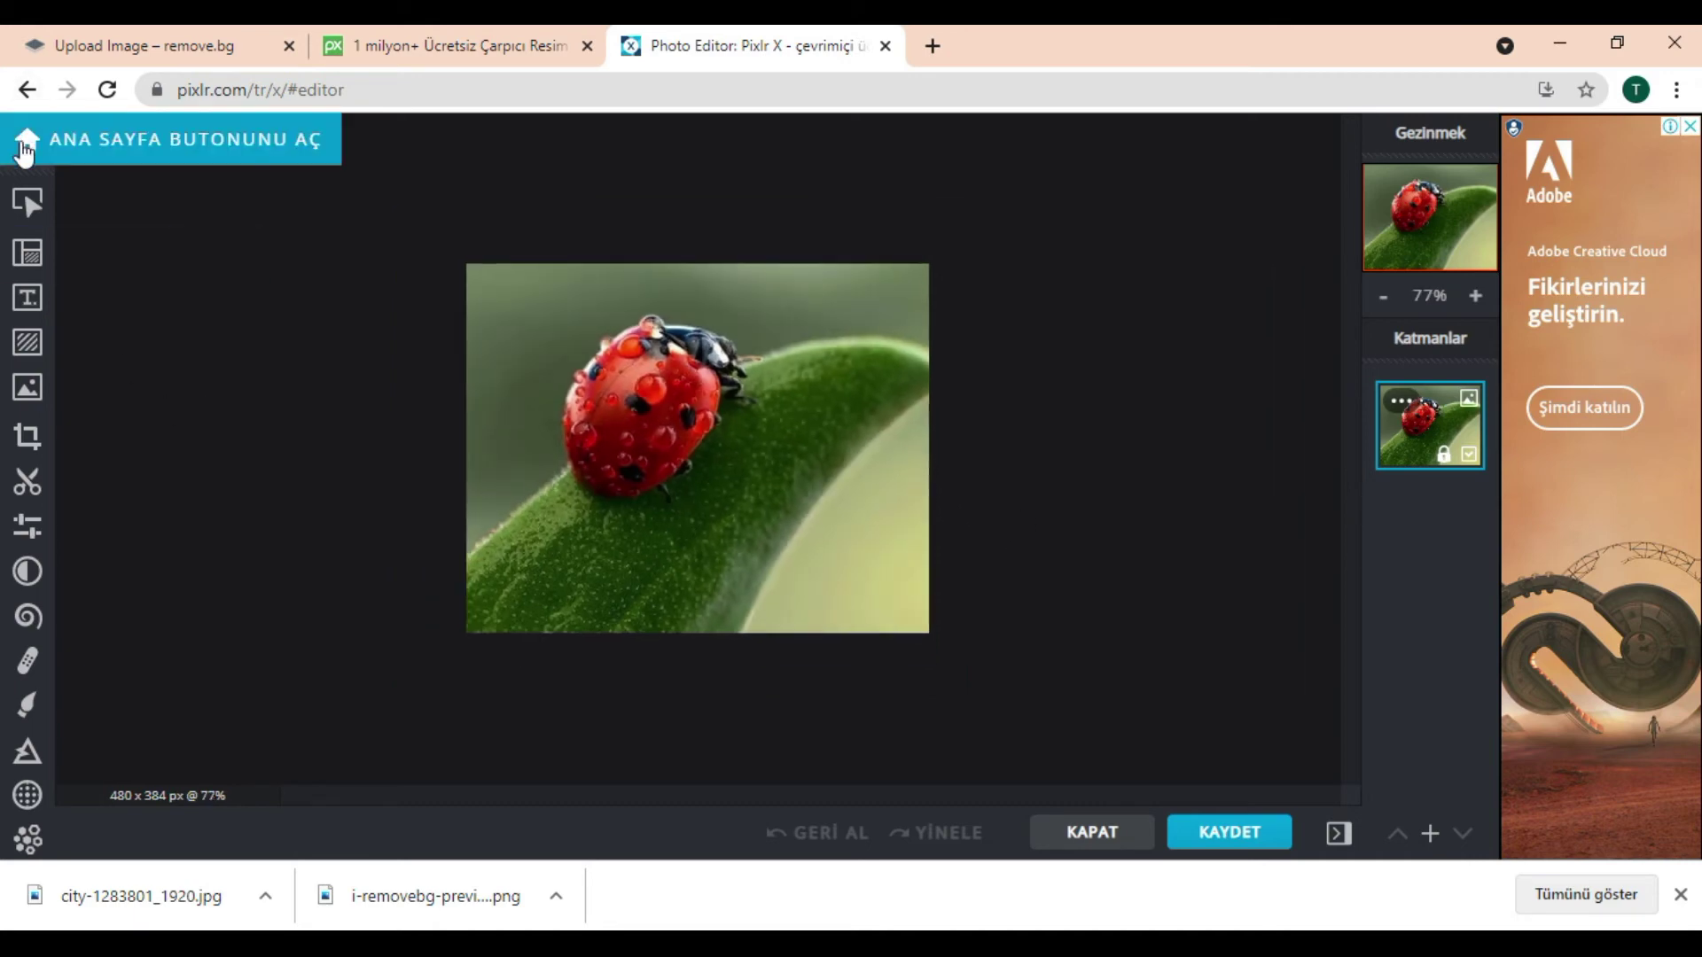
{"action": "left_click", "coordinate": [13, 213]}
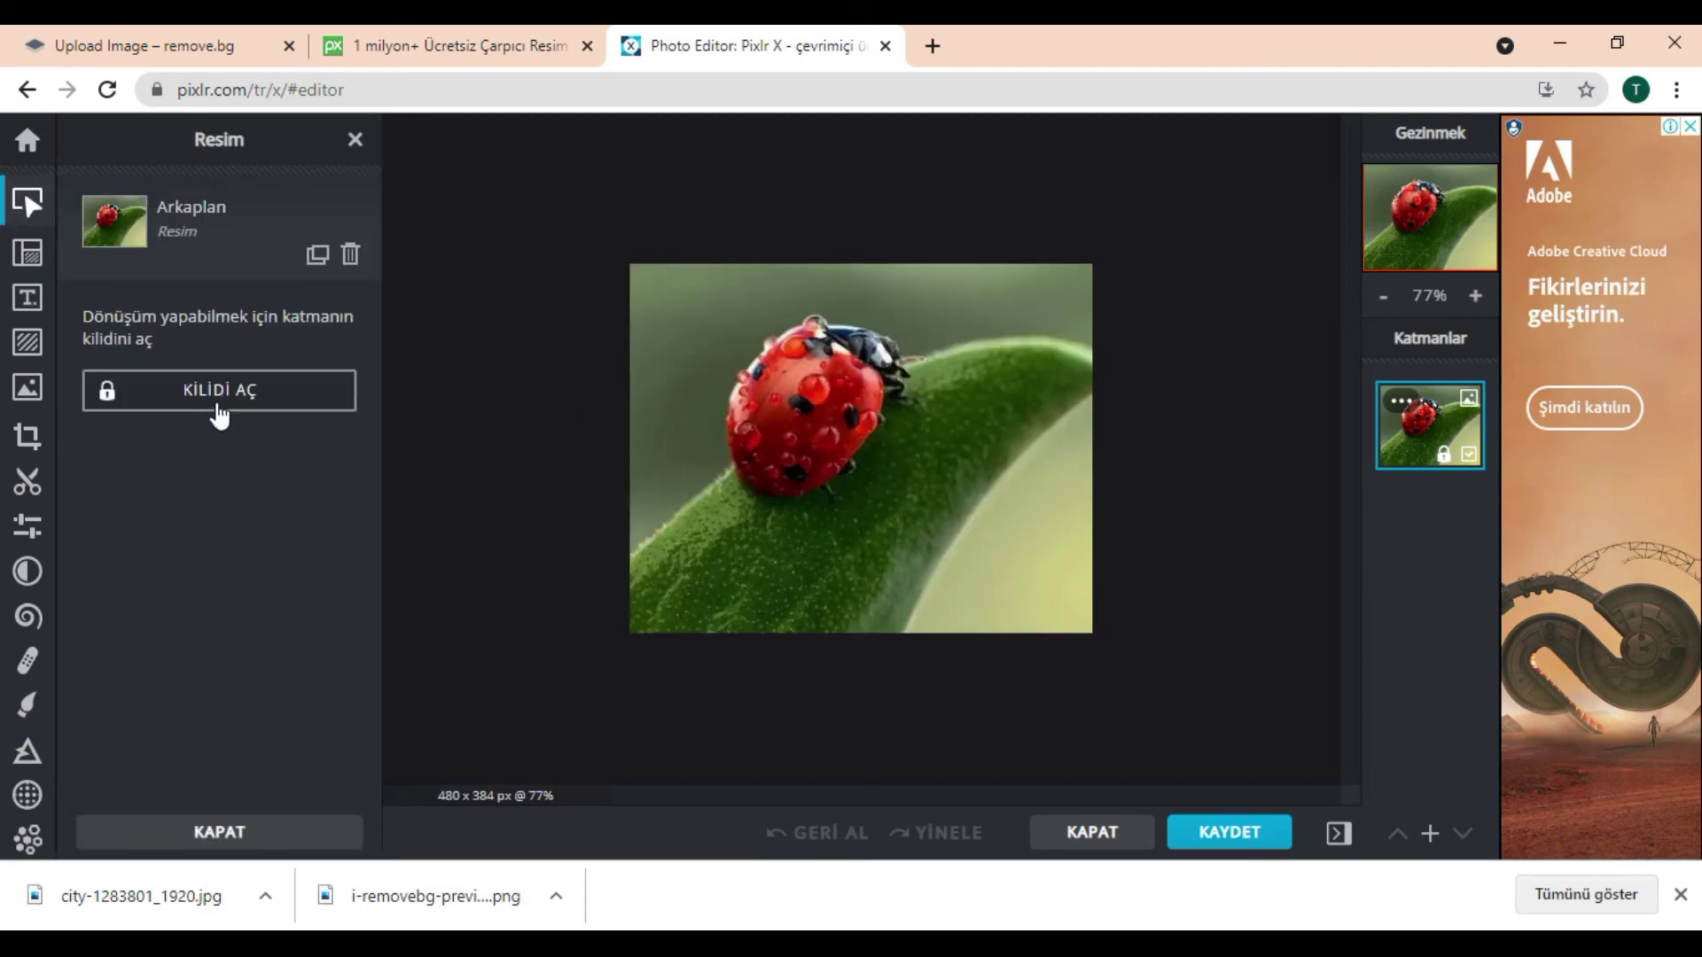
{"action": "left_click", "coordinate": [32, 302]}
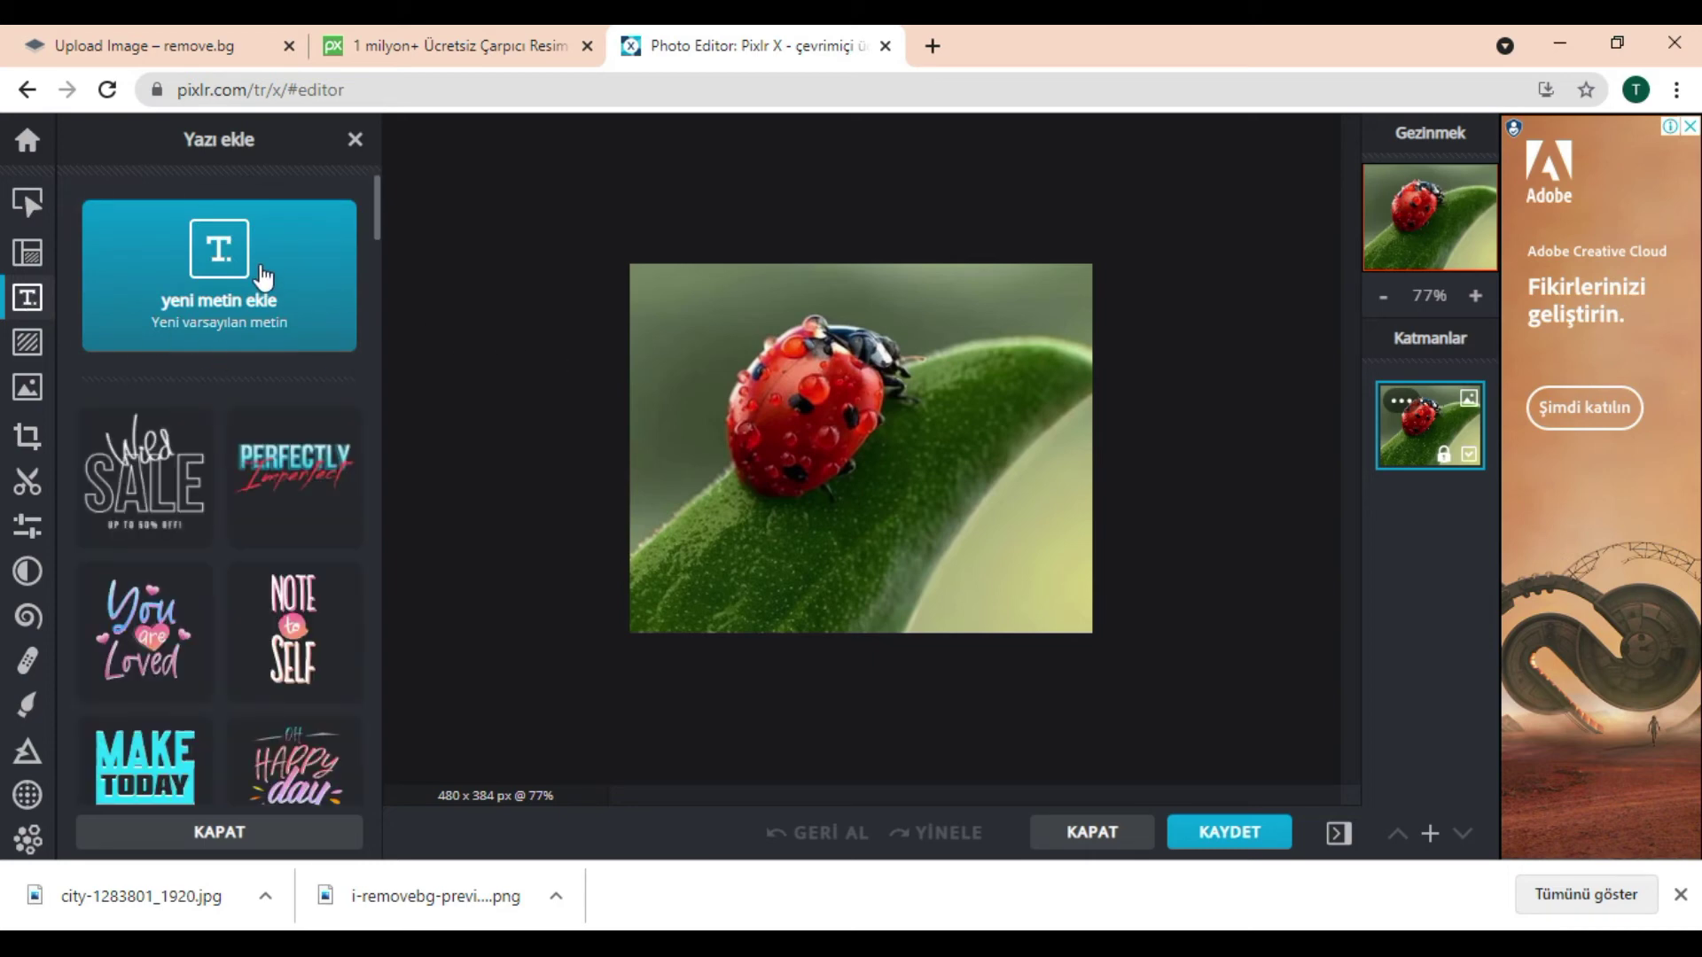
{"action": "scroll", "coordinate": [296, 638], "scroll_direction": "down", "scroll_amount": 4}
{"action": "scroll", "coordinate": [296, 665], "scroll_direction": "down", "scroll_amount": 3}
{"action": "scroll", "coordinate": [301, 661], "scroll_direction": "down", "scroll_amount": 3}
{"action": "scroll", "coordinate": [306, 658], "scroll_direction": "down", "scroll_amount": 5}
{"action": "scroll", "coordinate": [315, 653], "scroll_direction": "down", "scroll_amount": 3}
{"action": "scroll", "coordinate": [306, 656], "scroll_direction": "up", "scroll_amount": 5}
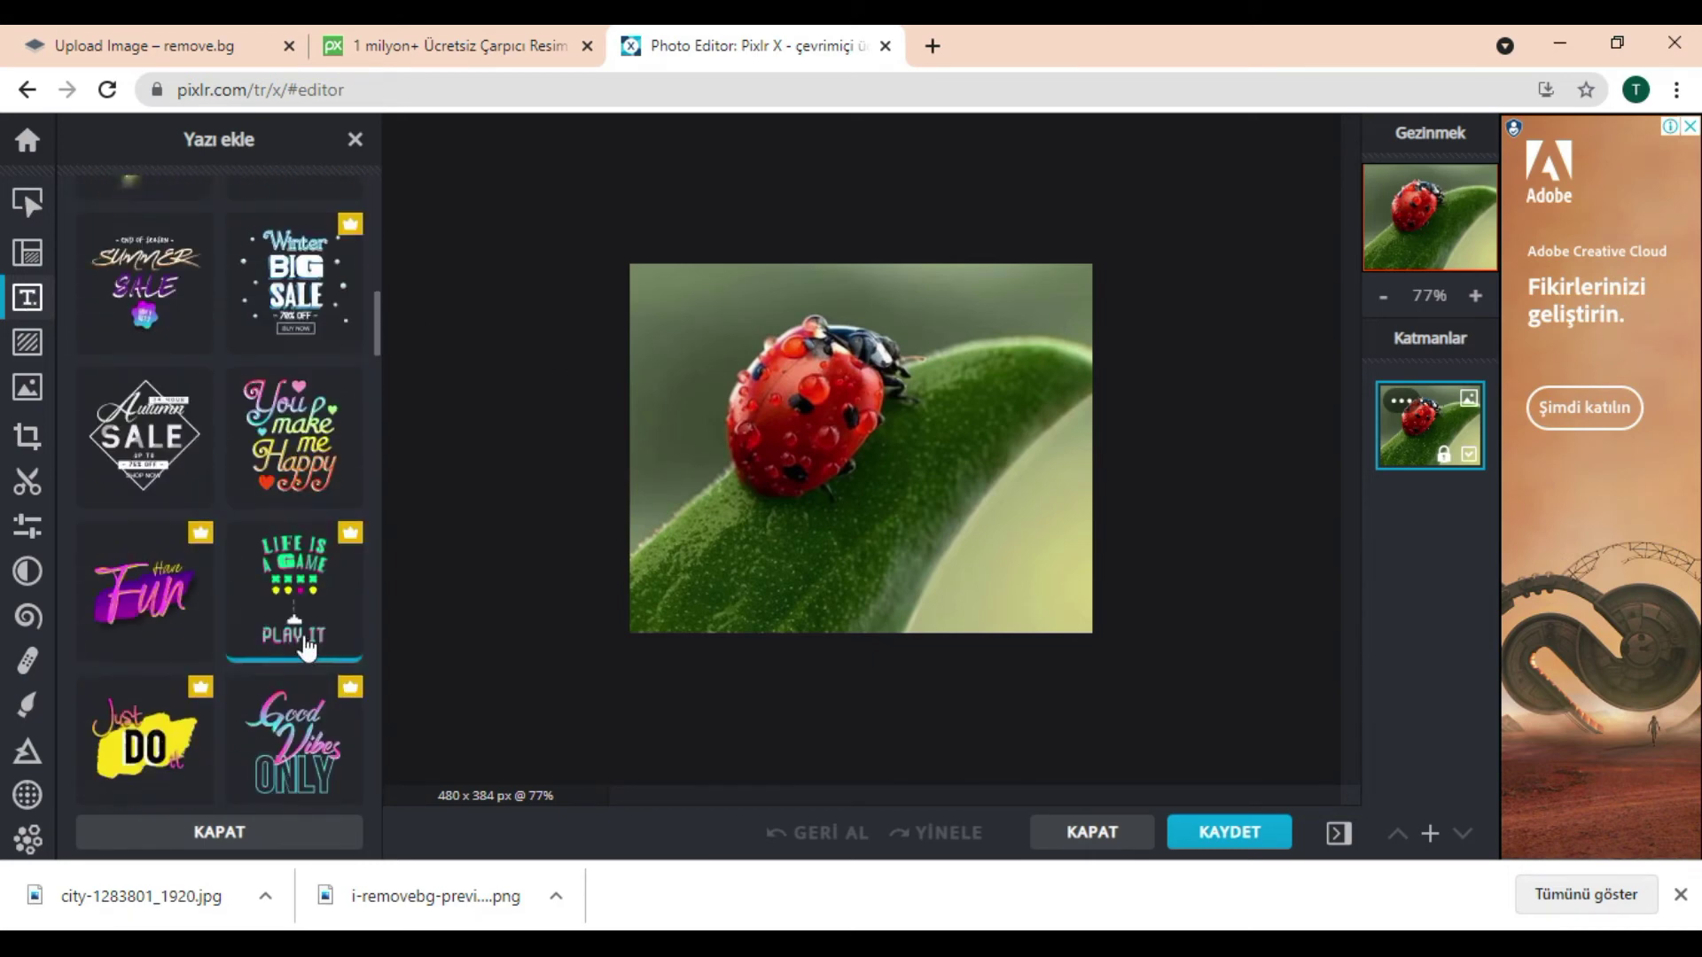
{"action": "scroll", "coordinate": [266, 532], "scroll_direction": "up", "scroll_amount": 2}
{"action": "left_click", "coordinate": [25, 353]}
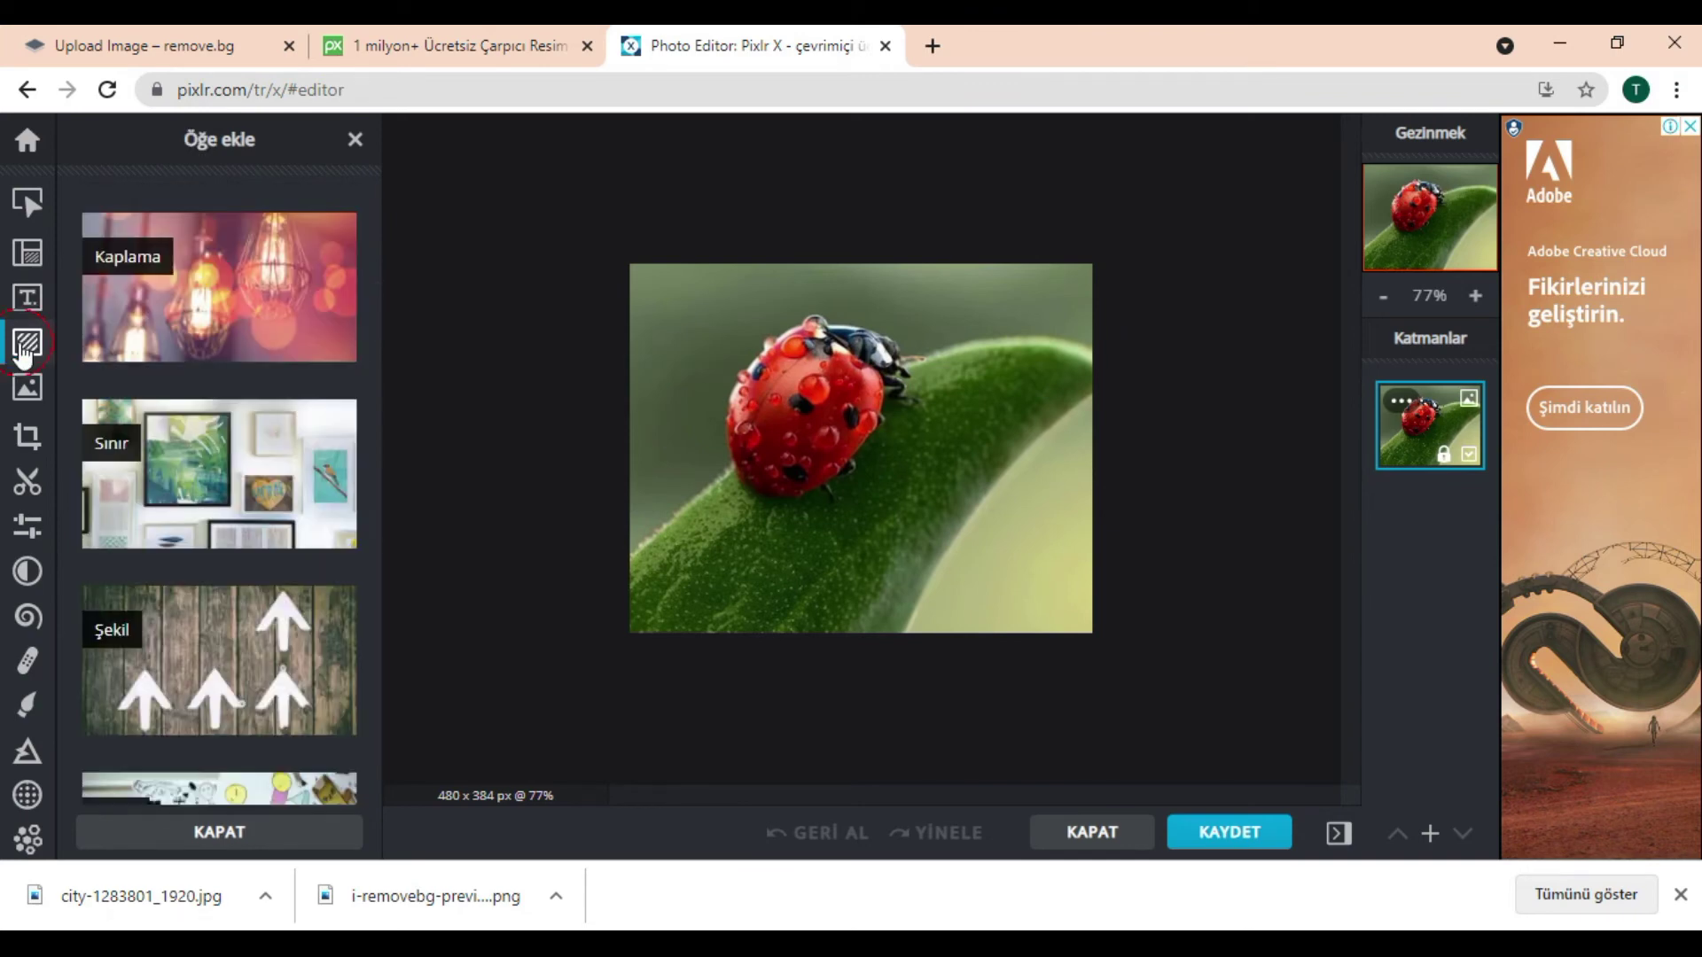
{"action": "scroll", "coordinate": [285, 559], "scroll_direction": "down", "scroll_amount": 3}
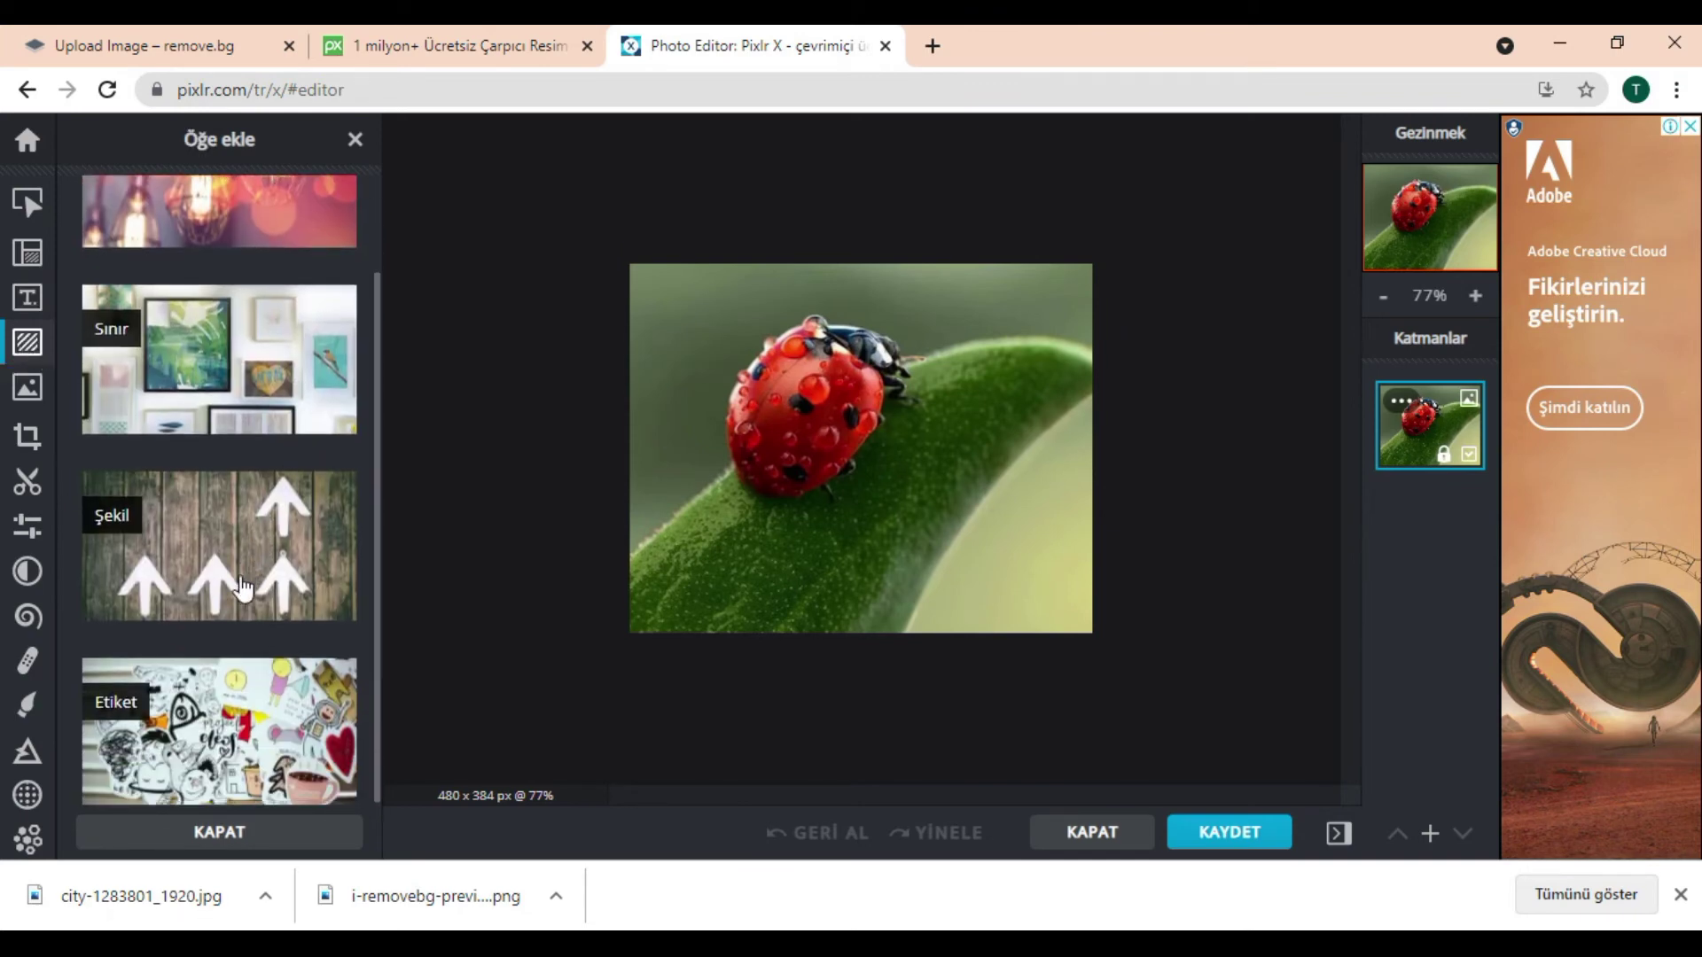
Try cropping the ladybug photo, then cancel so it stays 480×384
{"action": "left_click", "coordinate": [35, 436]}
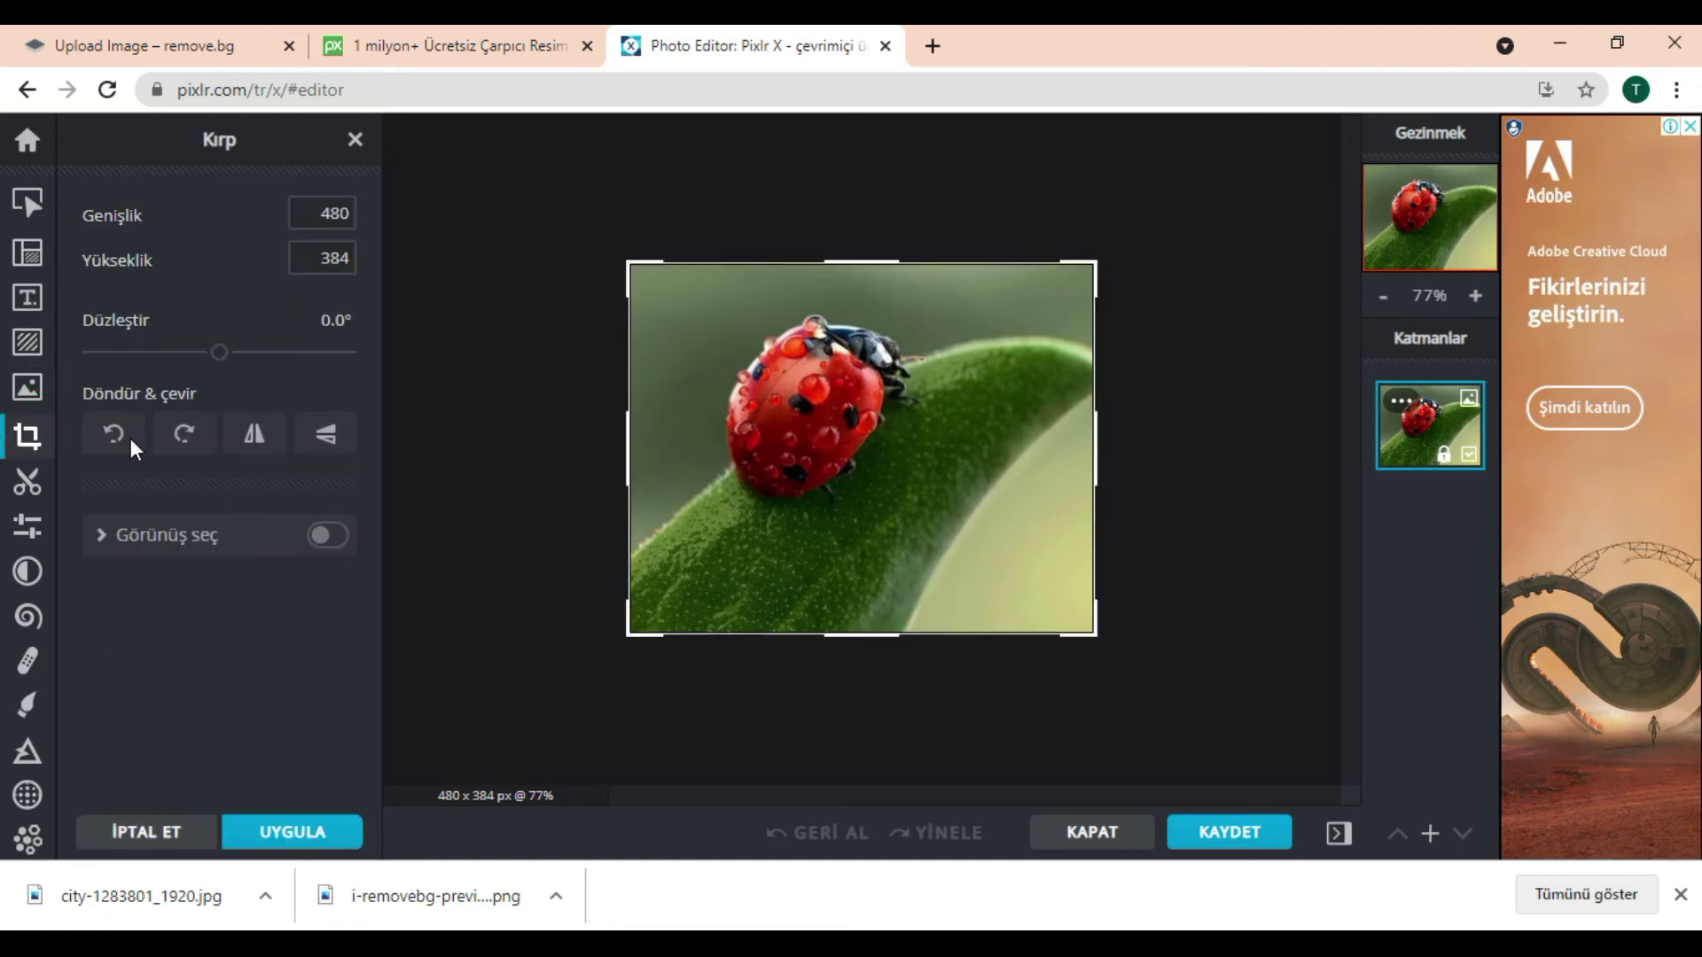
{"action": "left_click_drag", "start_coordinate": [1090, 632], "coordinate": [1078, 674]}
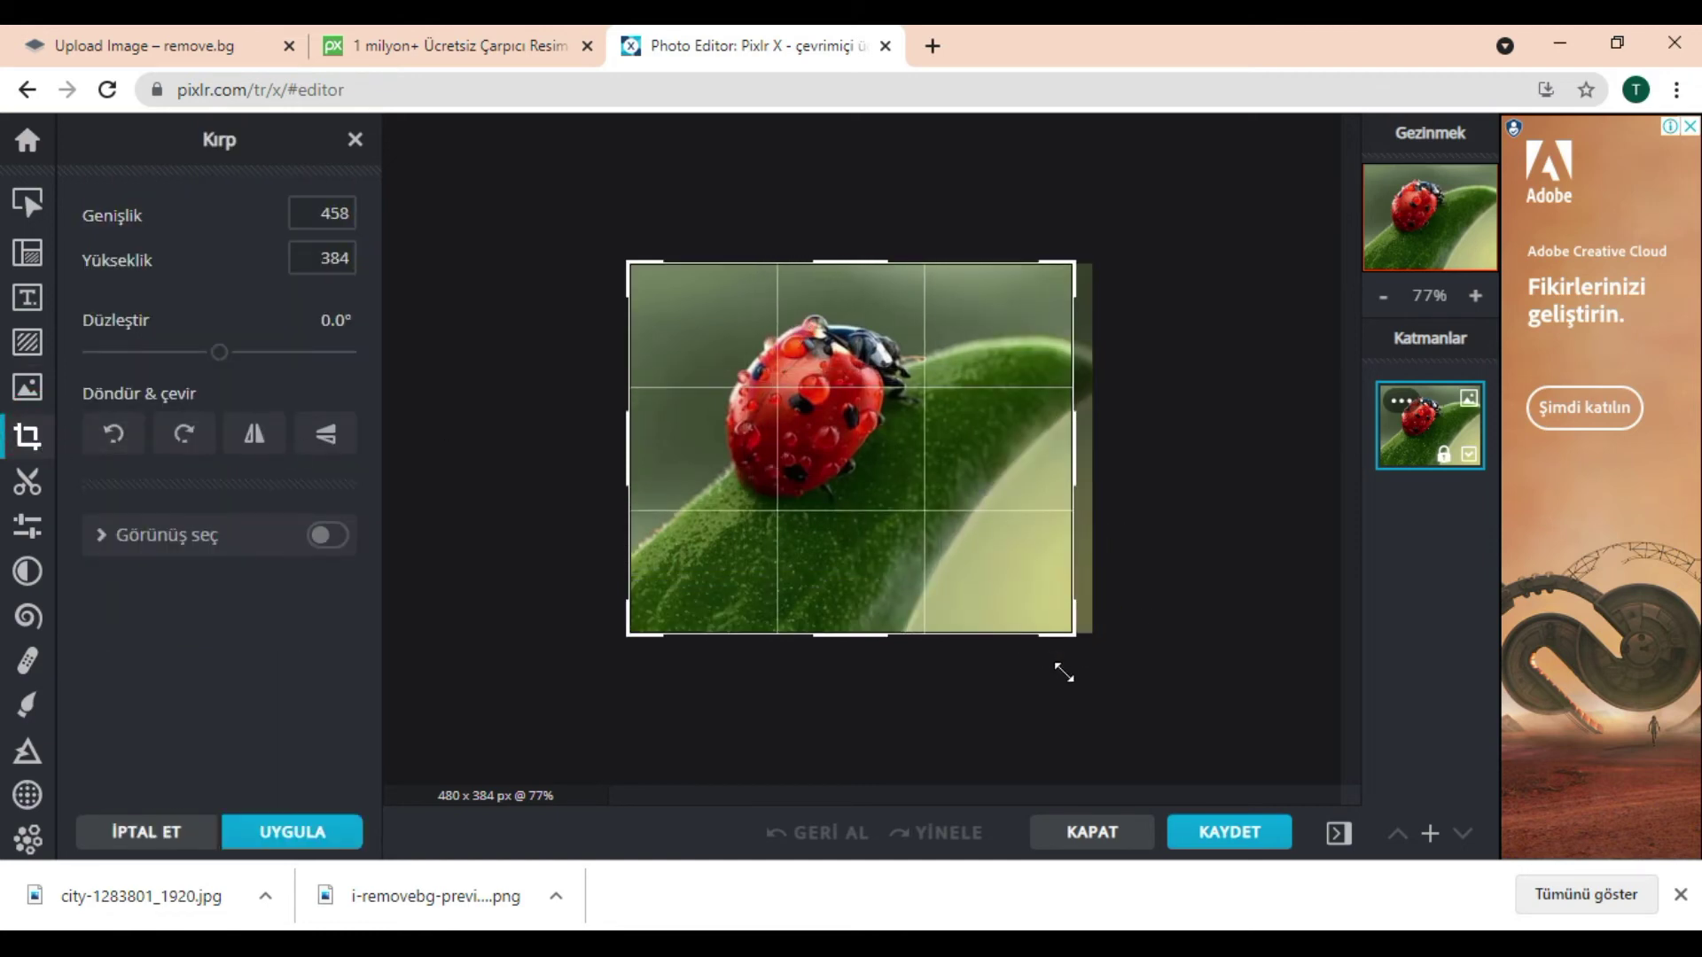
{"action": "key", "text": "Return"}
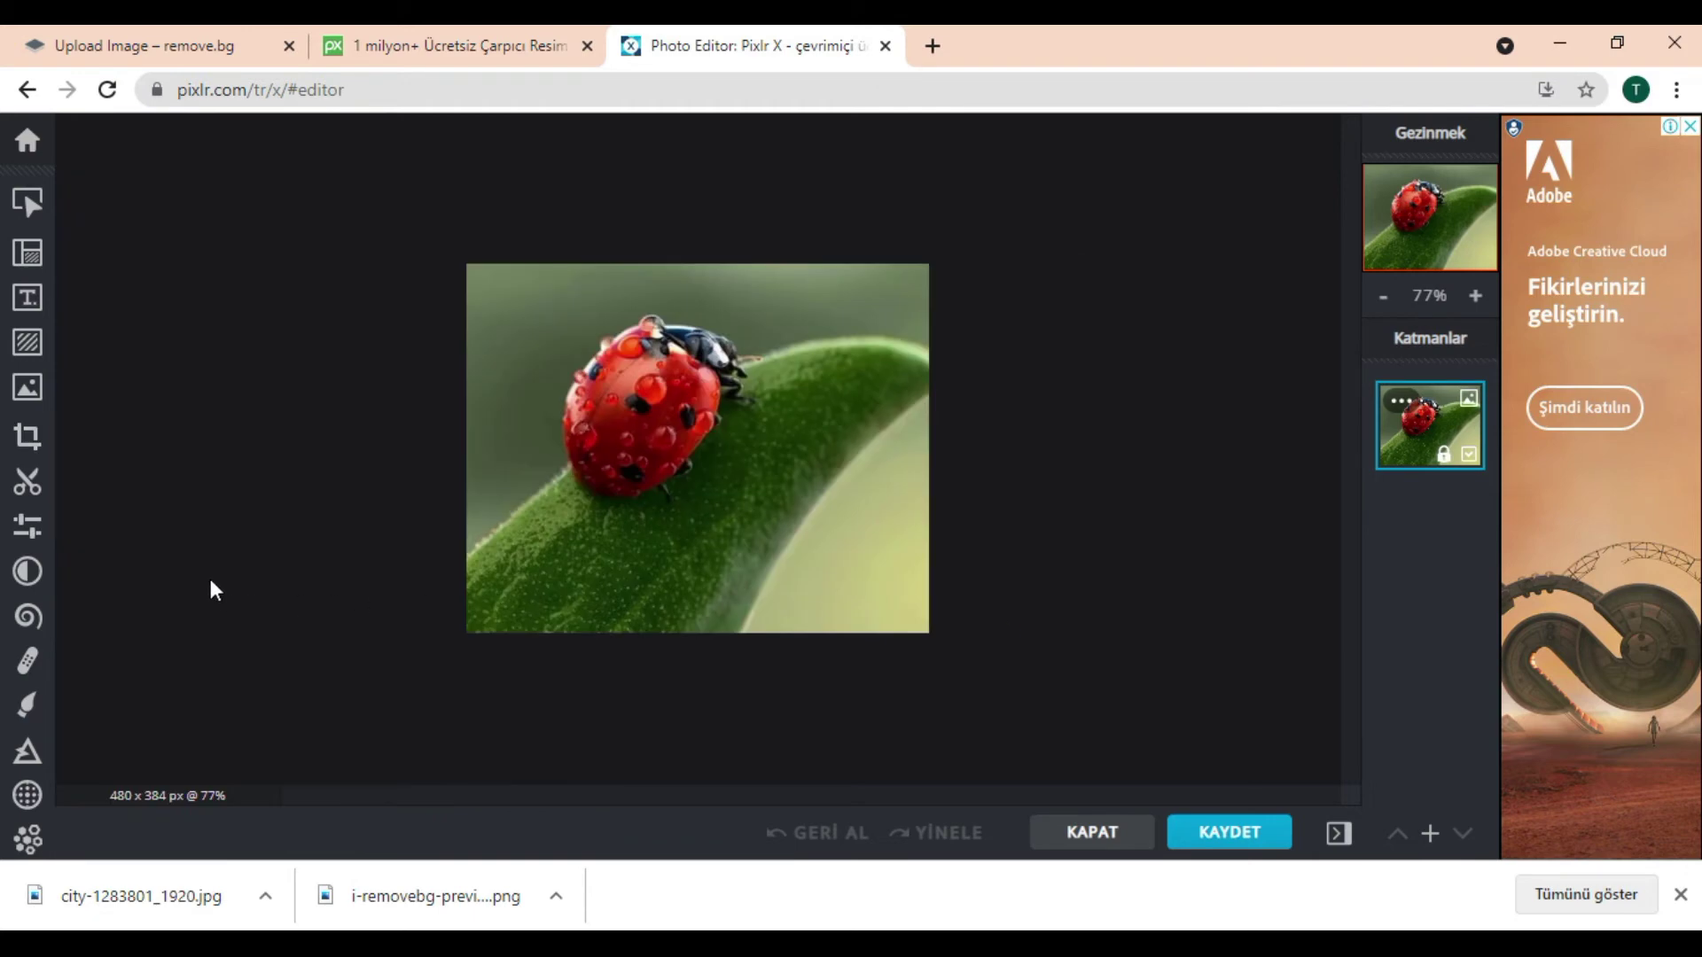
Apply the reddish SUPERONE effect from the COLORS category and adjust its strength
{"action": "left_click", "coordinate": [27, 572]}
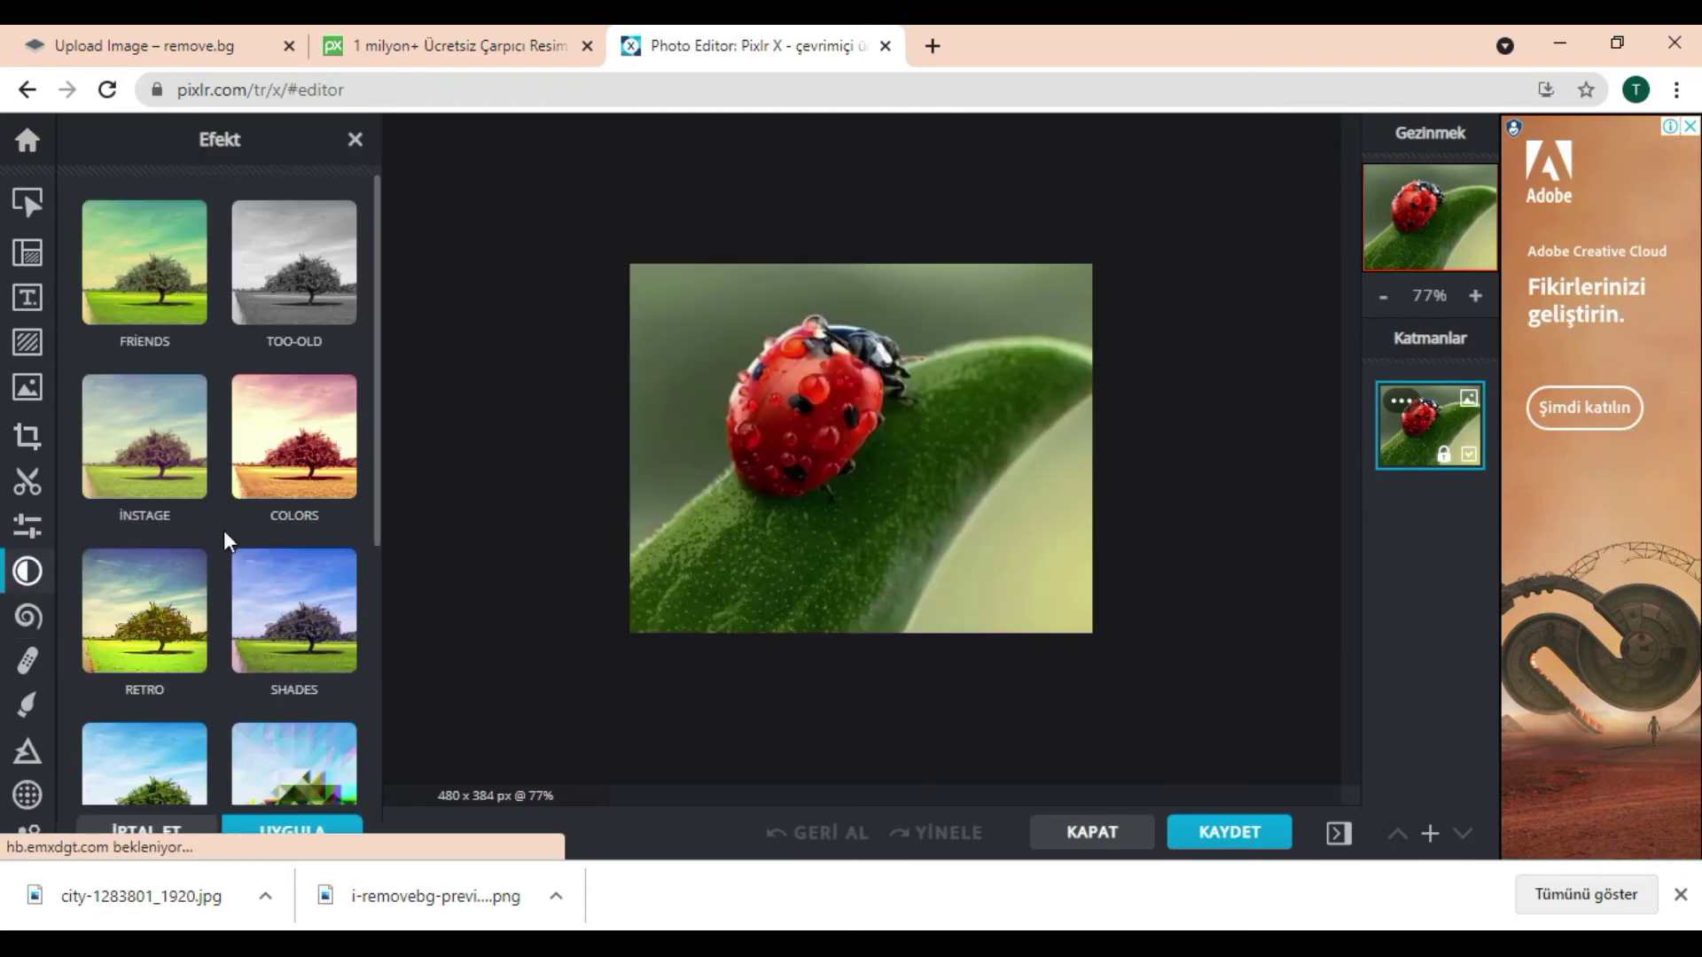
{"action": "scroll", "coordinate": [224, 532], "scroll_direction": "down", "scroll_amount": 5}
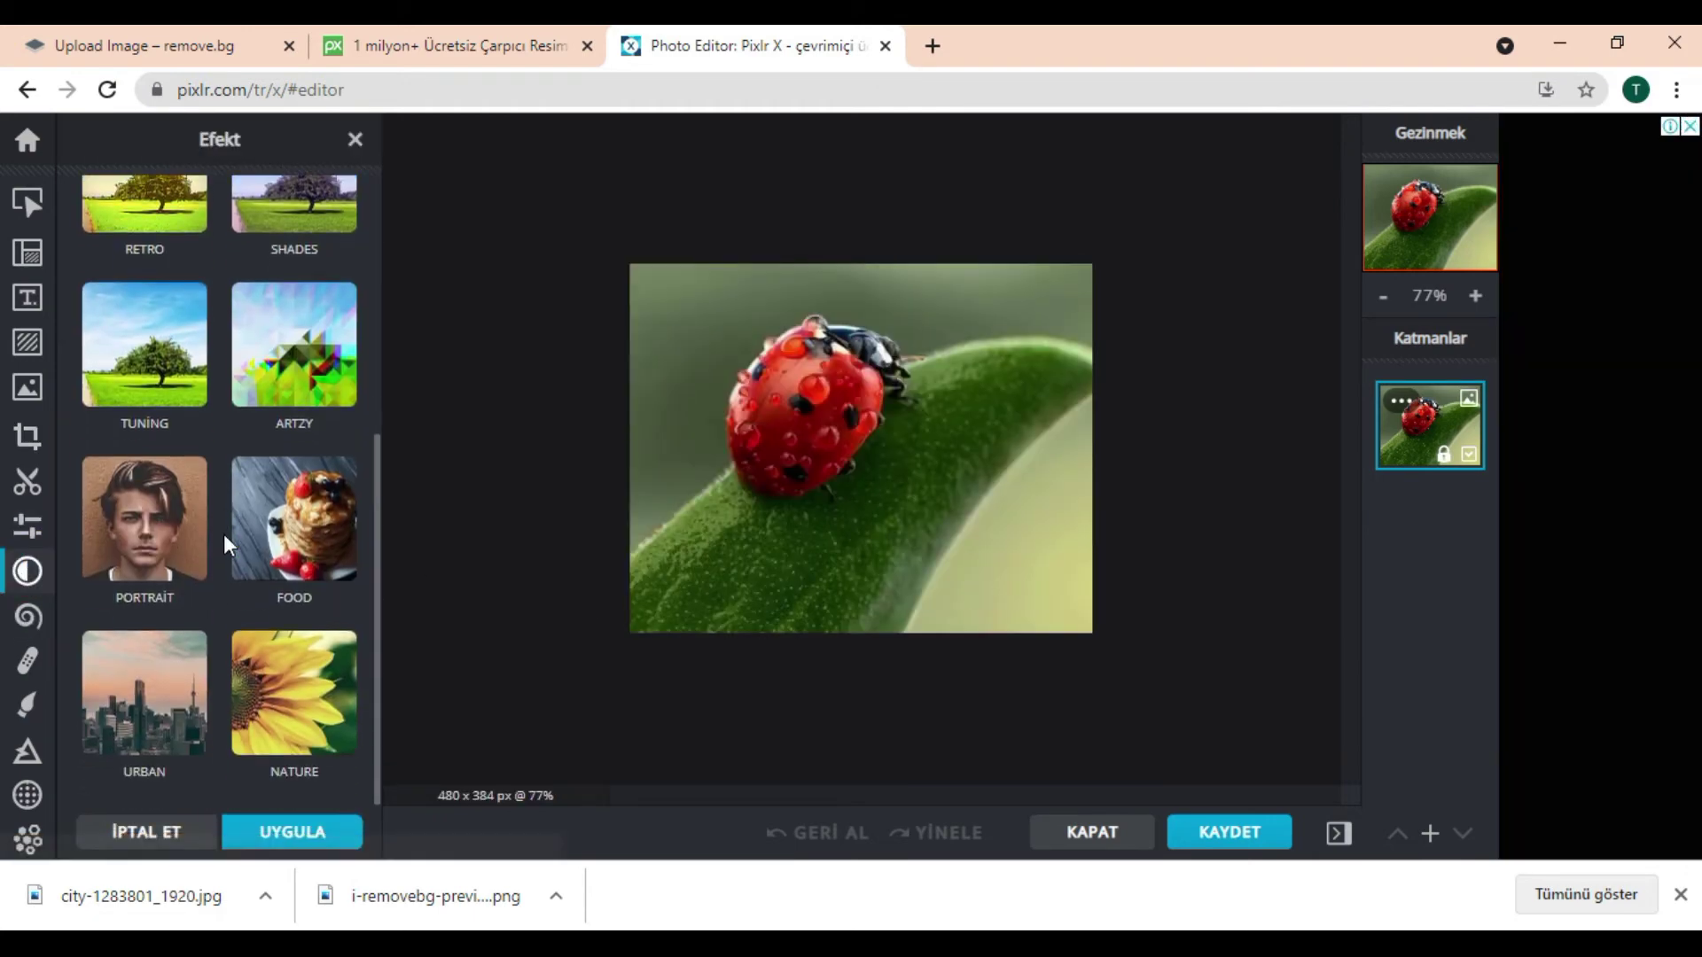
{"action": "scroll", "coordinate": [217, 541], "scroll_direction": "up", "scroll_amount": 5}
{"action": "scroll", "coordinate": [212, 550], "scroll_direction": "down", "scroll_amount": 5}
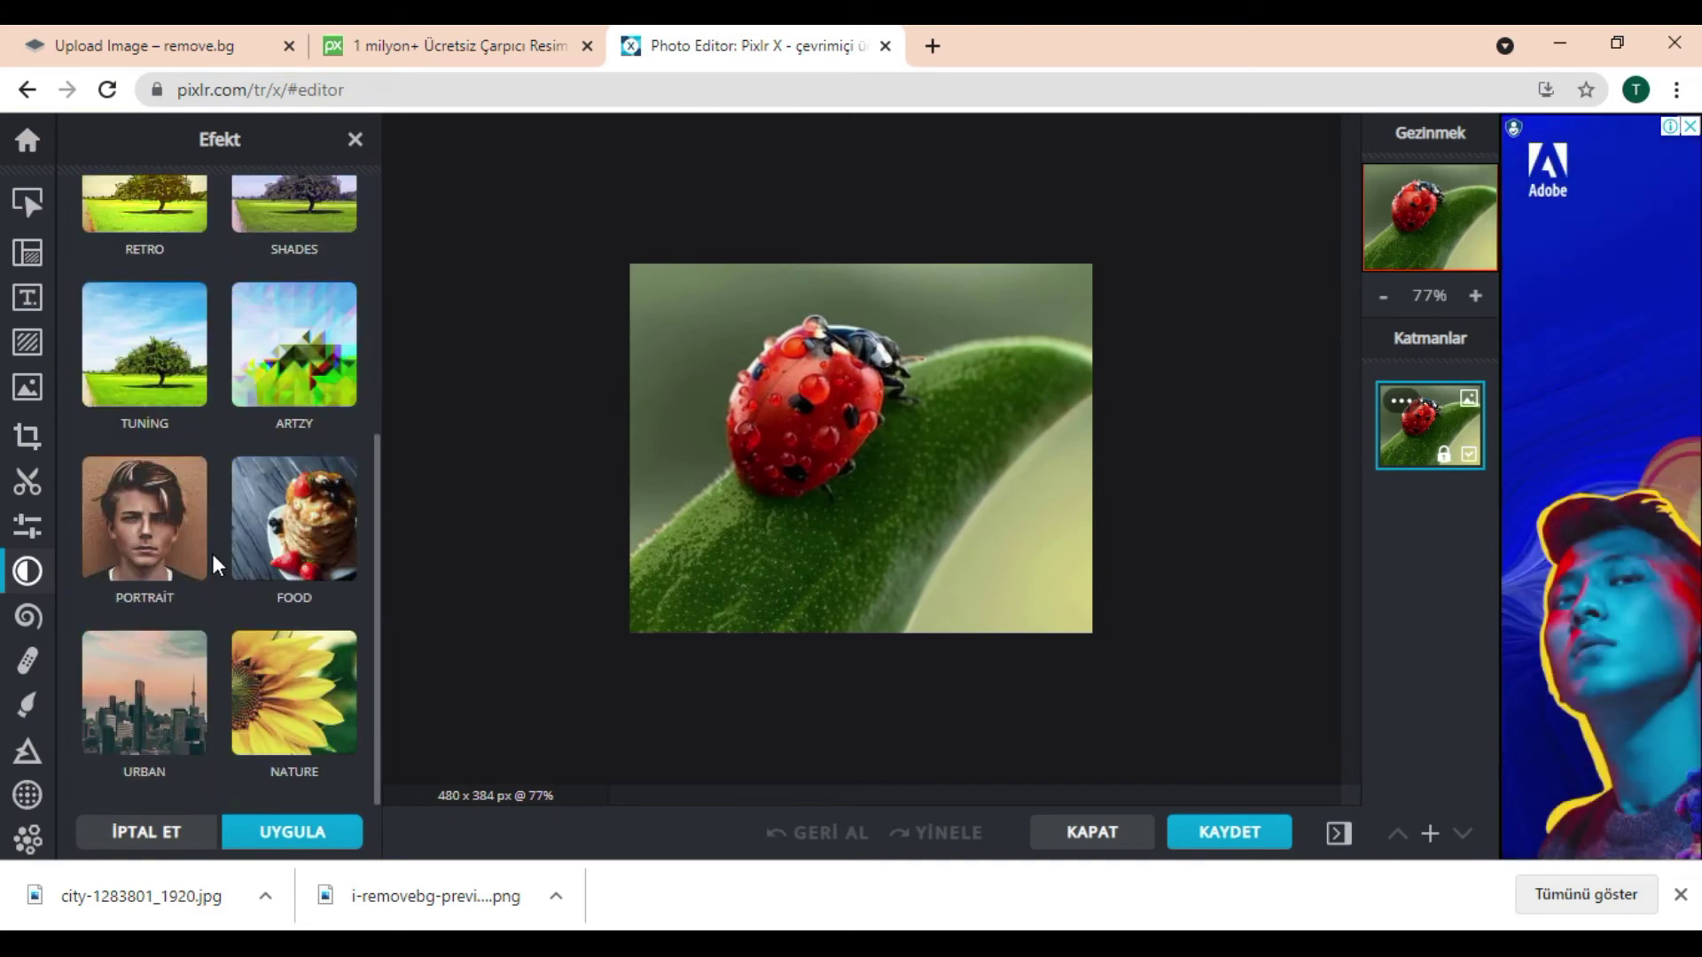
{"action": "scroll", "coordinate": [264, 363], "scroll_direction": "up", "scroll_amount": 4}
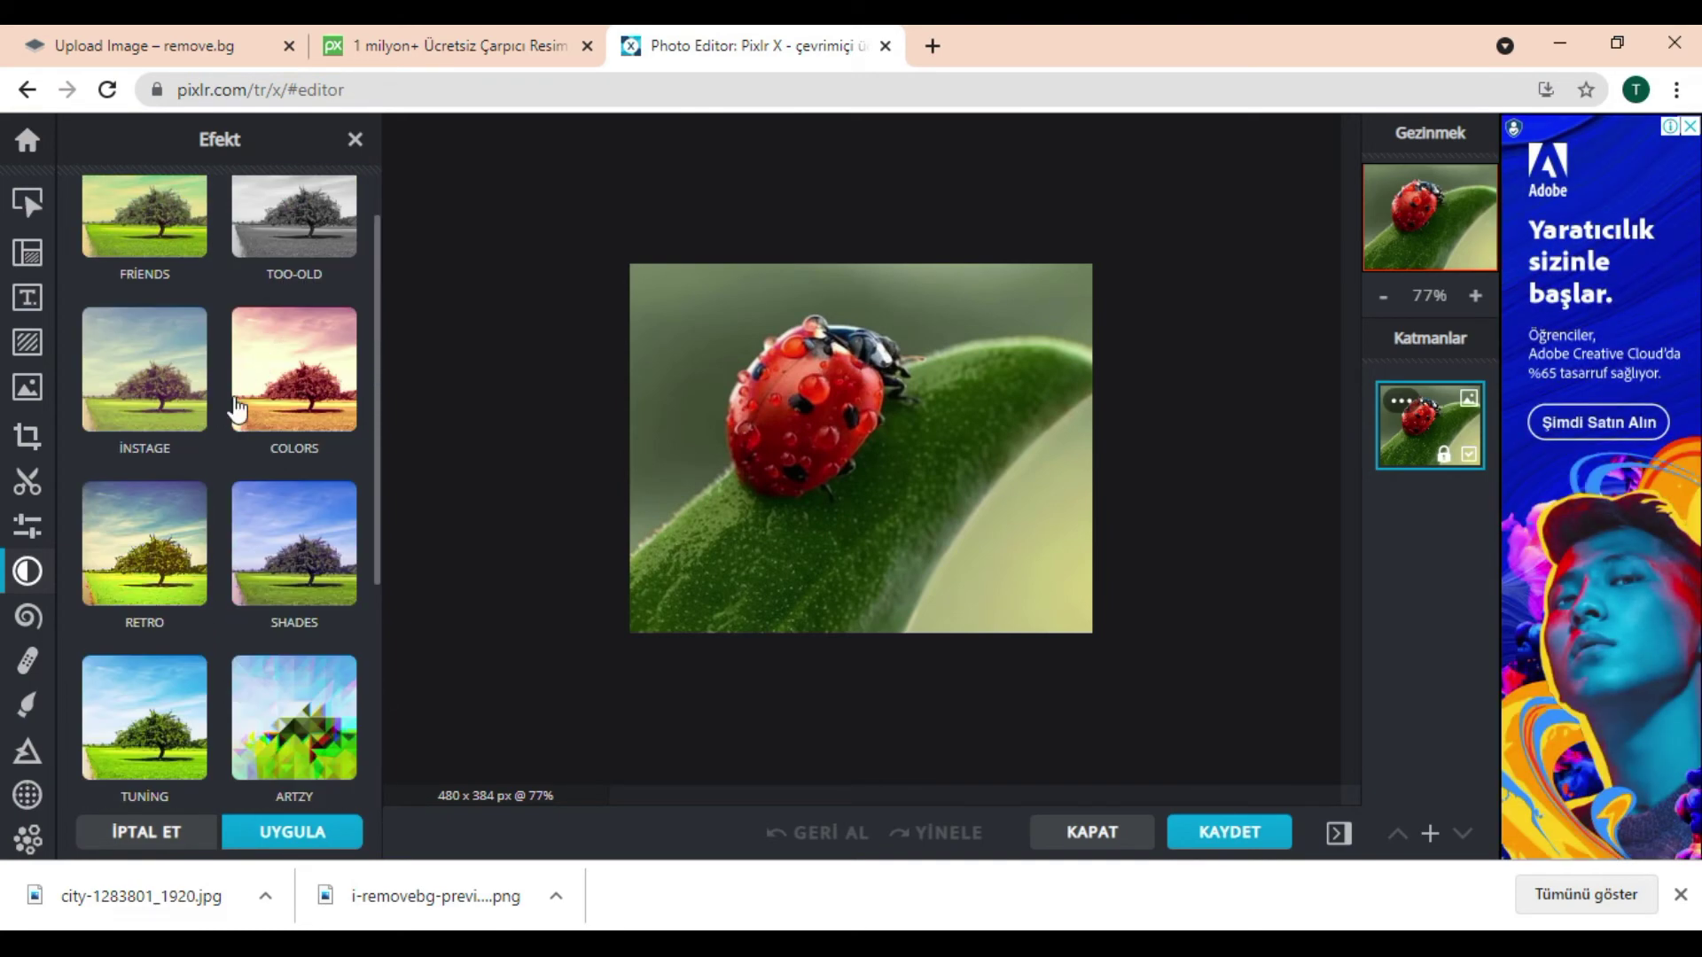
{"action": "left_click", "coordinate": [238, 409]}
{"action": "scroll", "coordinate": [260, 658], "scroll_direction": "down", "scroll_amount": 2}
{"action": "scroll", "coordinate": [261, 658], "scroll_direction": "up", "scroll_amount": 2}
{"action": "scroll", "coordinate": [259, 576], "scroll_direction": "up", "scroll_amount": 2}
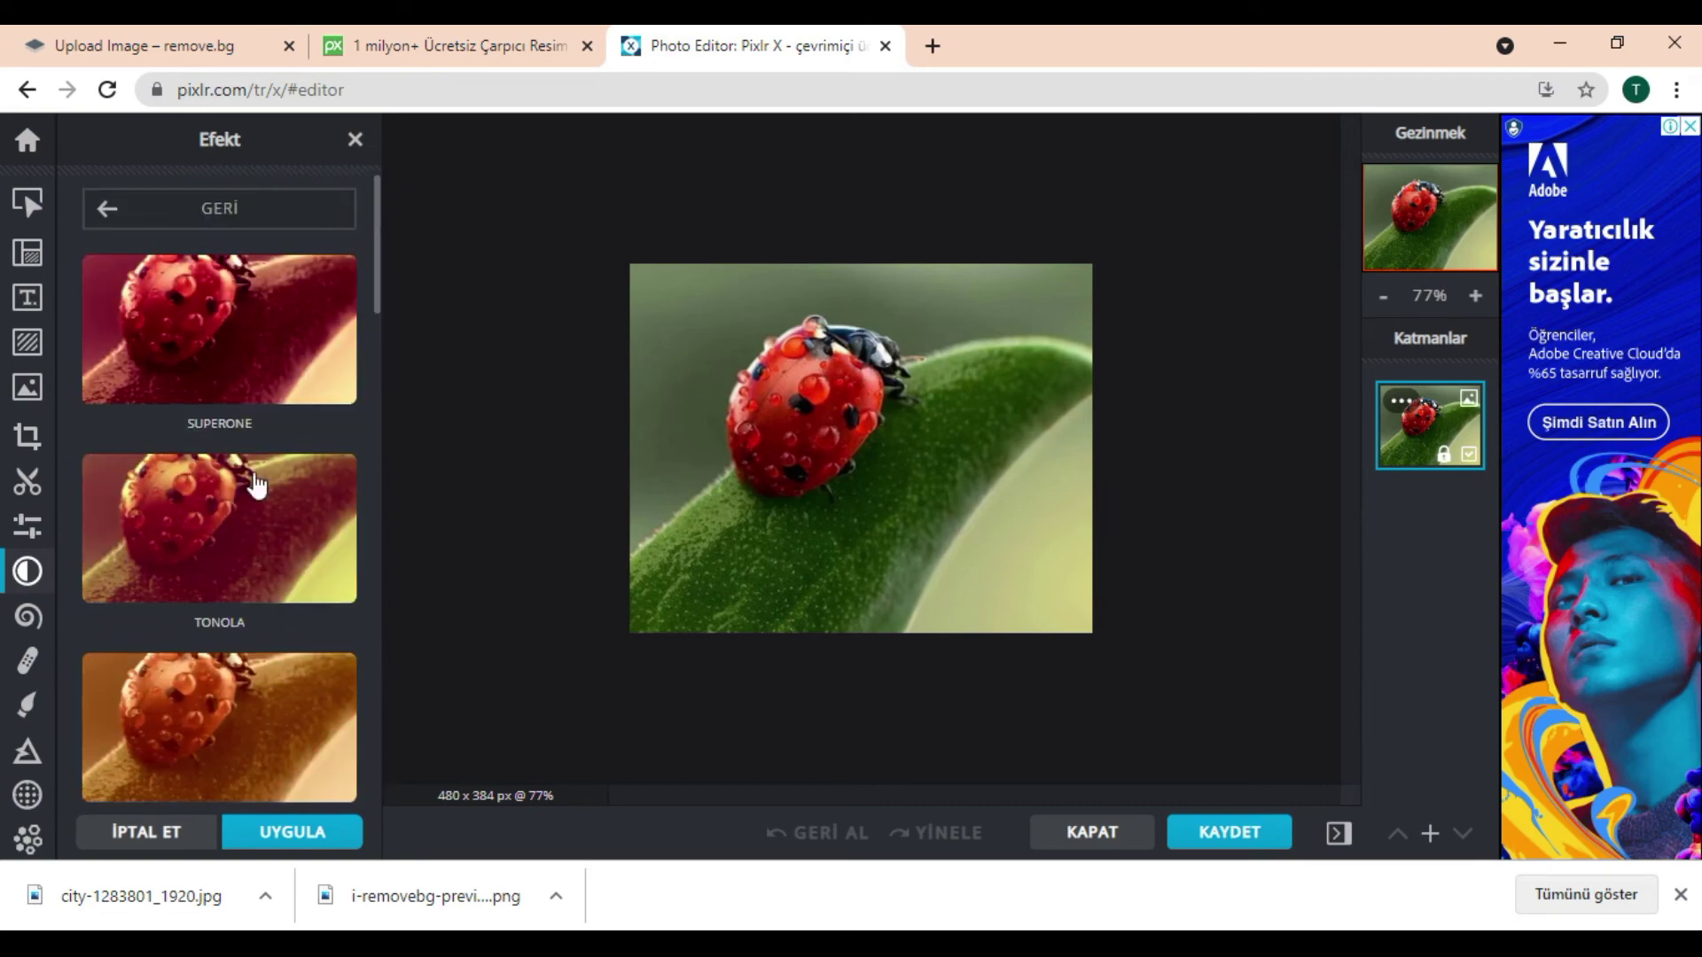
{"action": "left_click", "coordinate": [259, 365]}
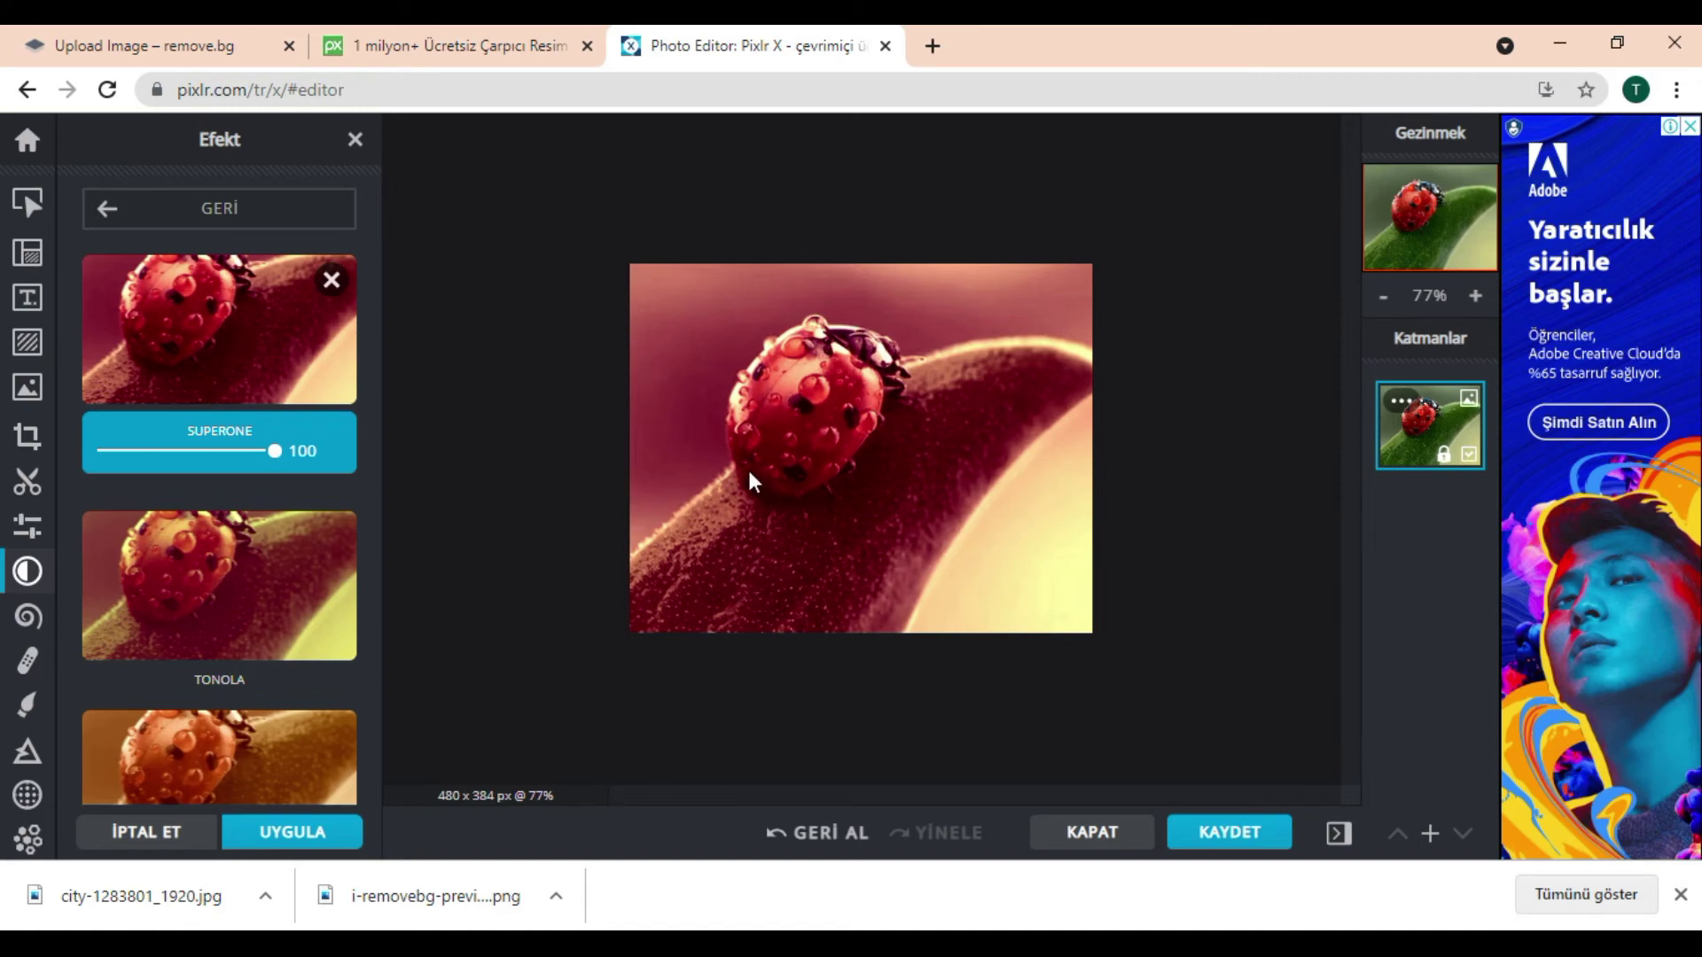
{"action": "mouse_move", "coordinate": [266, 452]}
{"action": "left_mouse_down"}
{"action": "mouse_move", "coordinate": [227, 470]}
{"action": "mouse_move", "coordinate": [300, 477]}
{"action": "left_mouse_up"}
{"action": "scroll", "coordinate": [39, 620], "scroll_direction": "down", "scroll_amount": 2}
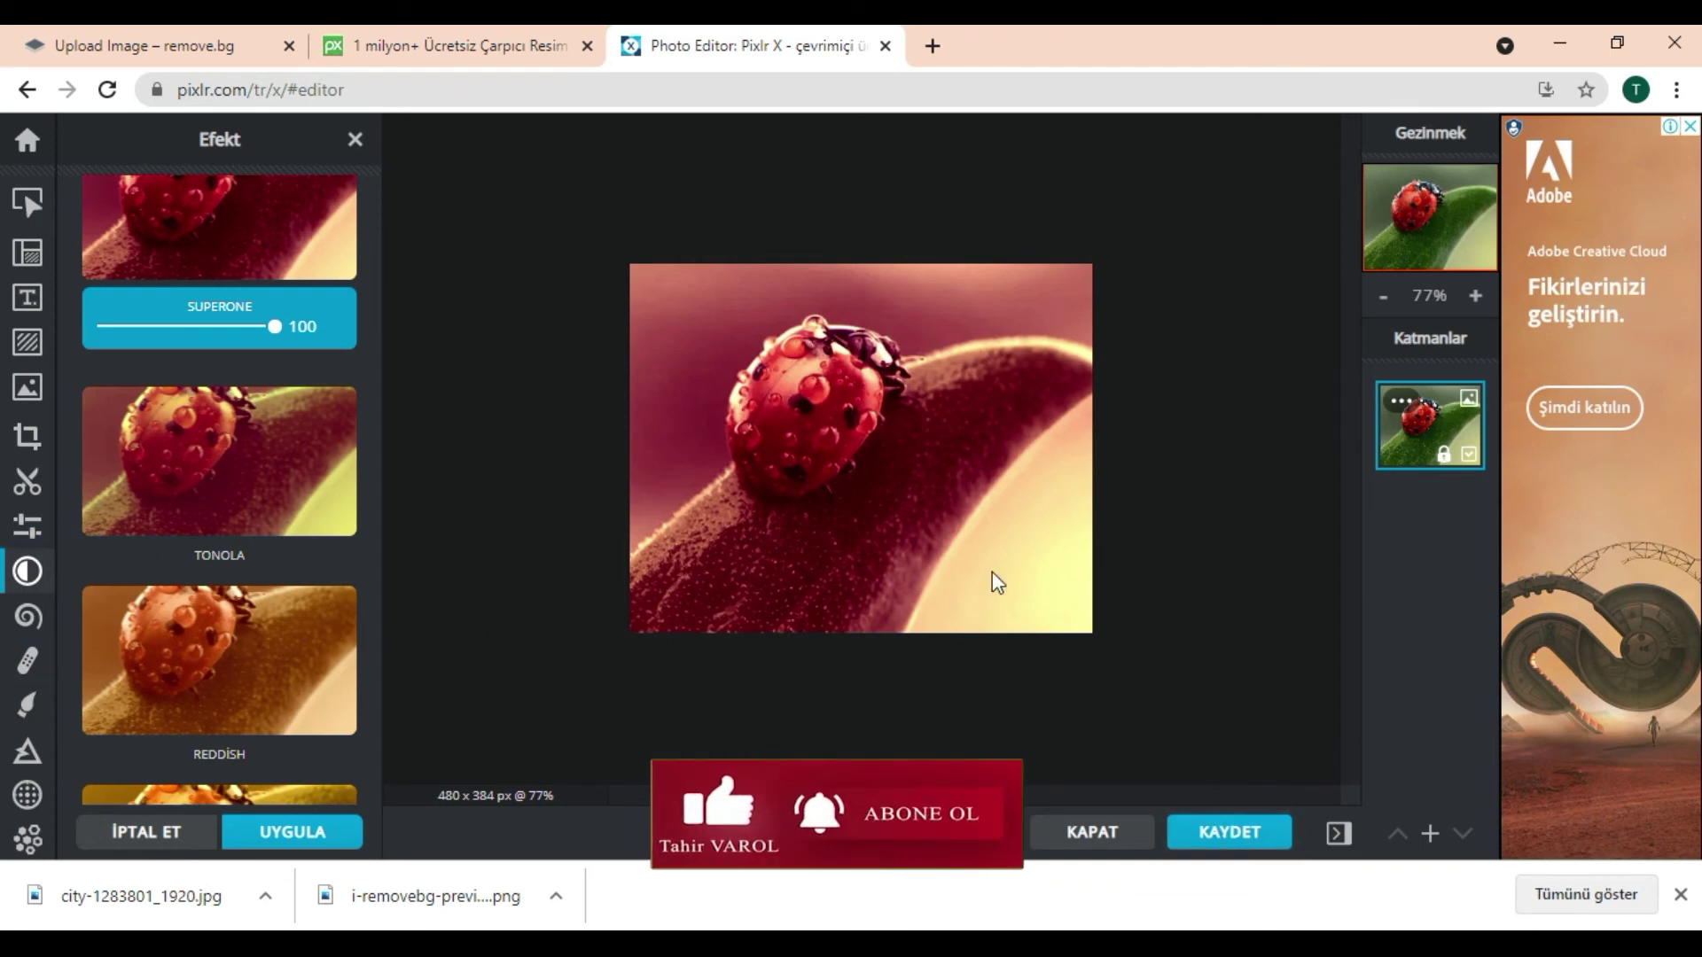
{"action": "left_click", "coordinate": [1208, 833]}
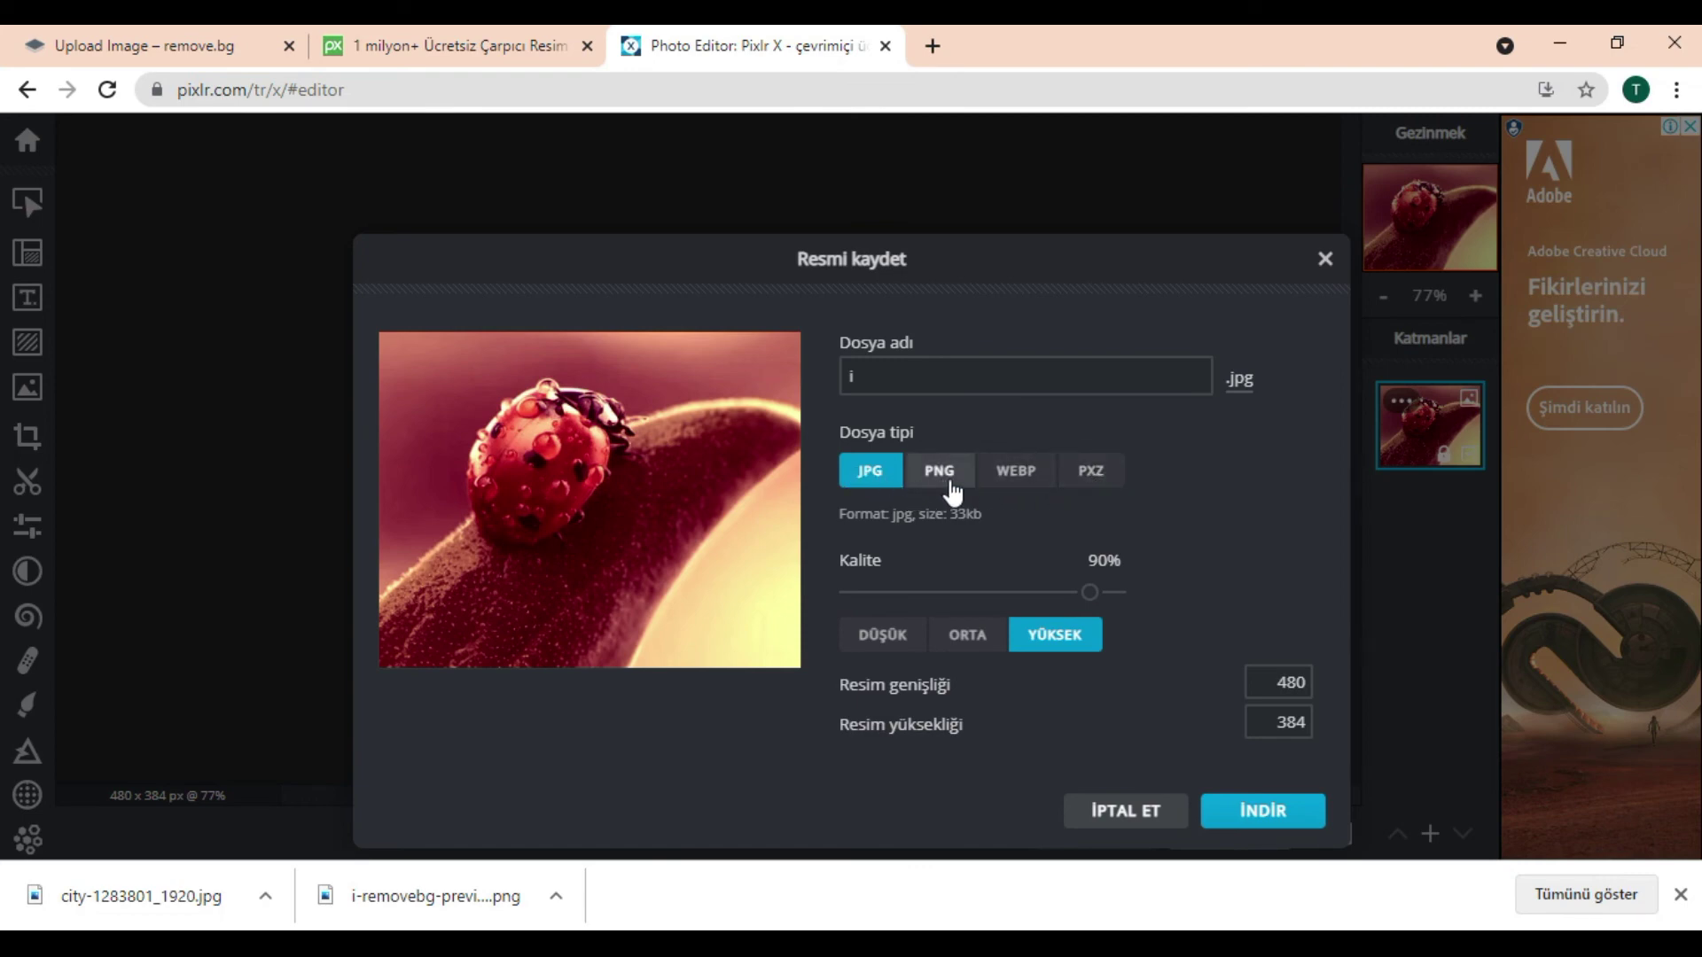
Download the photo as a 480×384 JPG at 100% quality, then close the confirmation
{"action": "left_click_drag", "start_coordinate": [1091, 594], "coordinate": [1152, 604]}
{"action": "left_click", "coordinate": [1277, 683]}
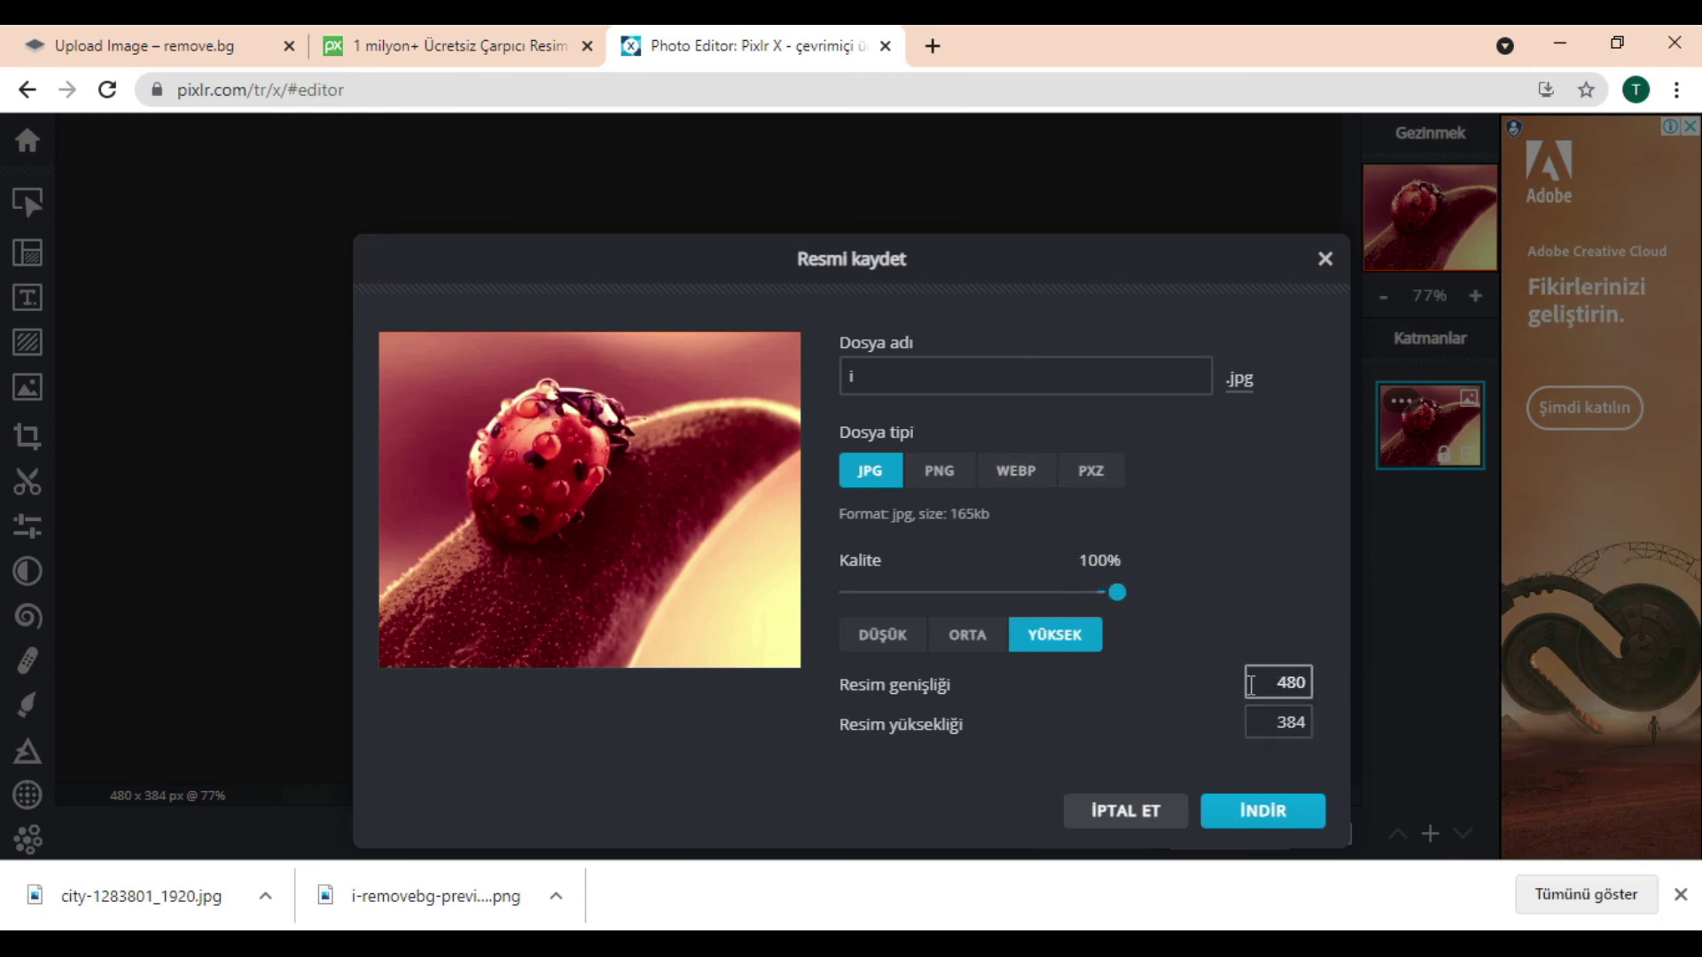
{"action": "key", "text": "Tab"}
{"action": "left_click", "coordinate": [1267, 811]}
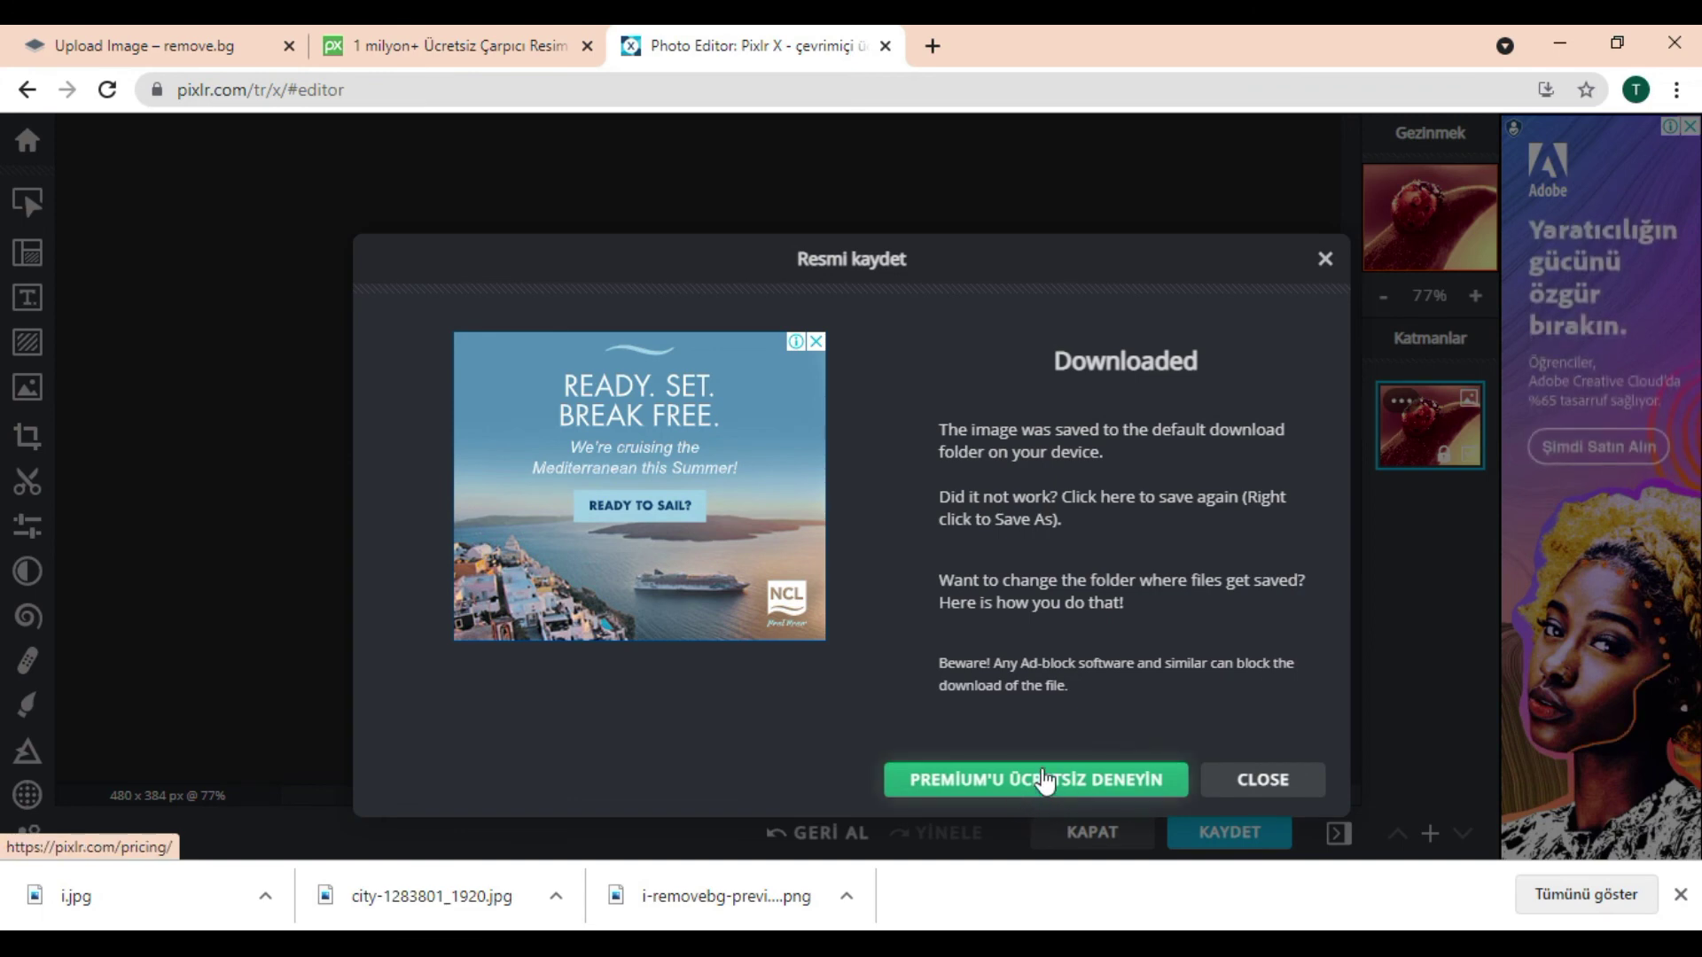
{"action": "left_click", "coordinate": [1142, 782]}
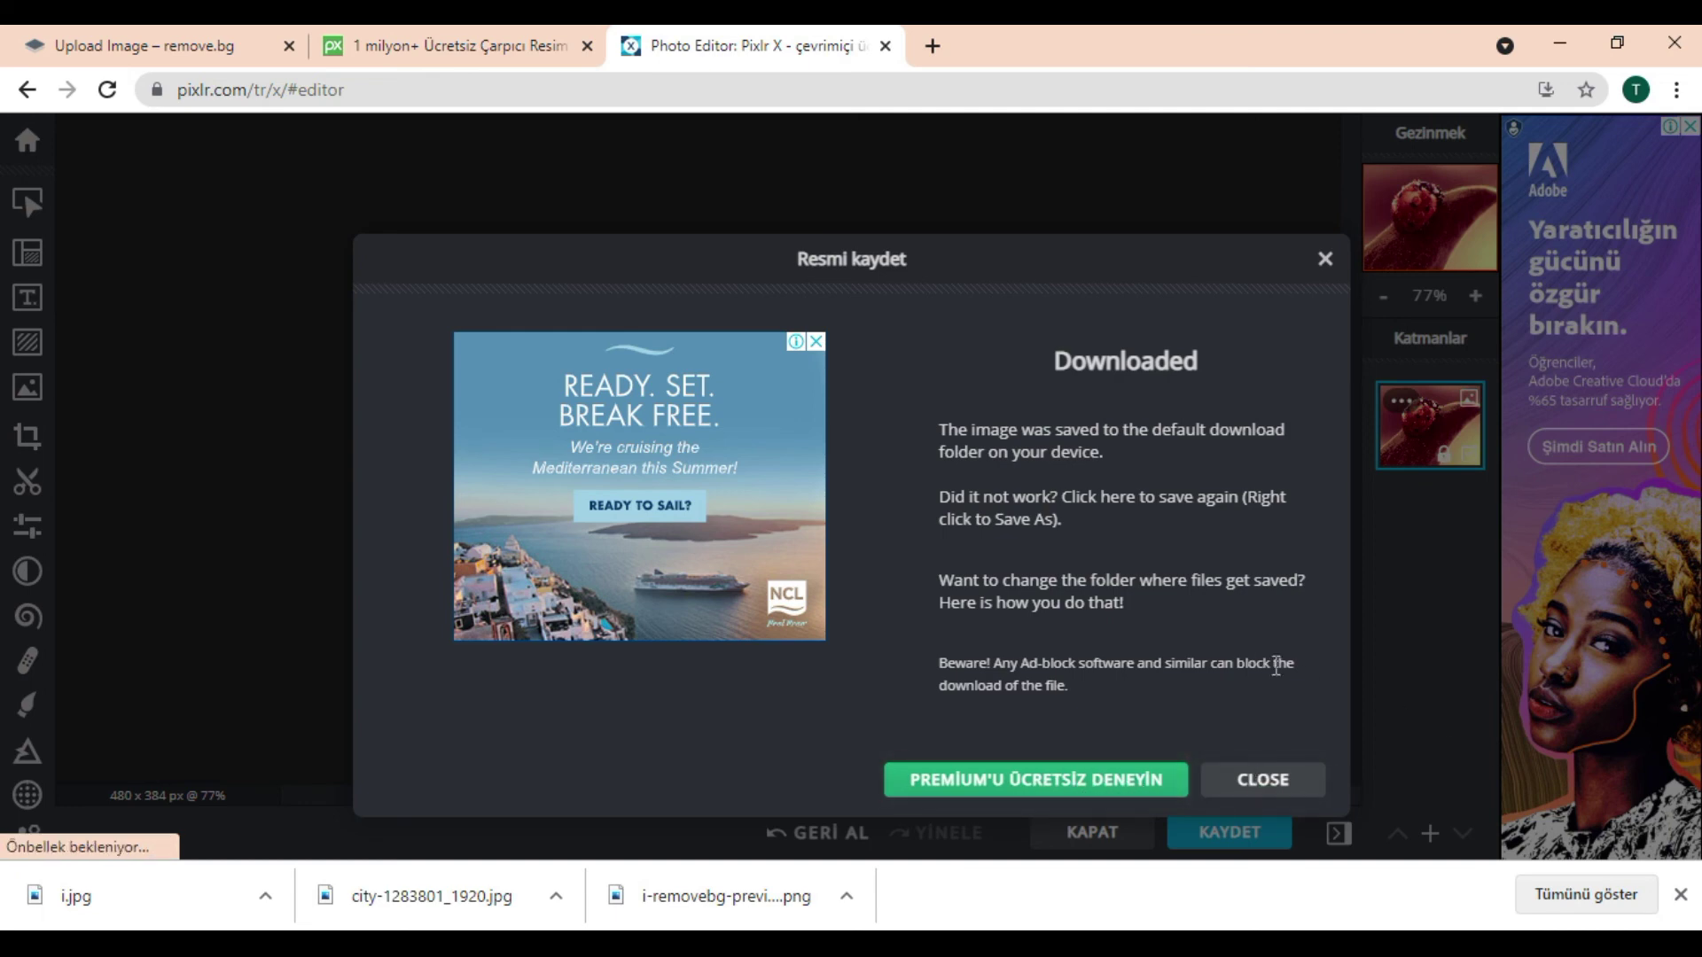
{"action": "left_click", "coordinate": [1274, 785]}
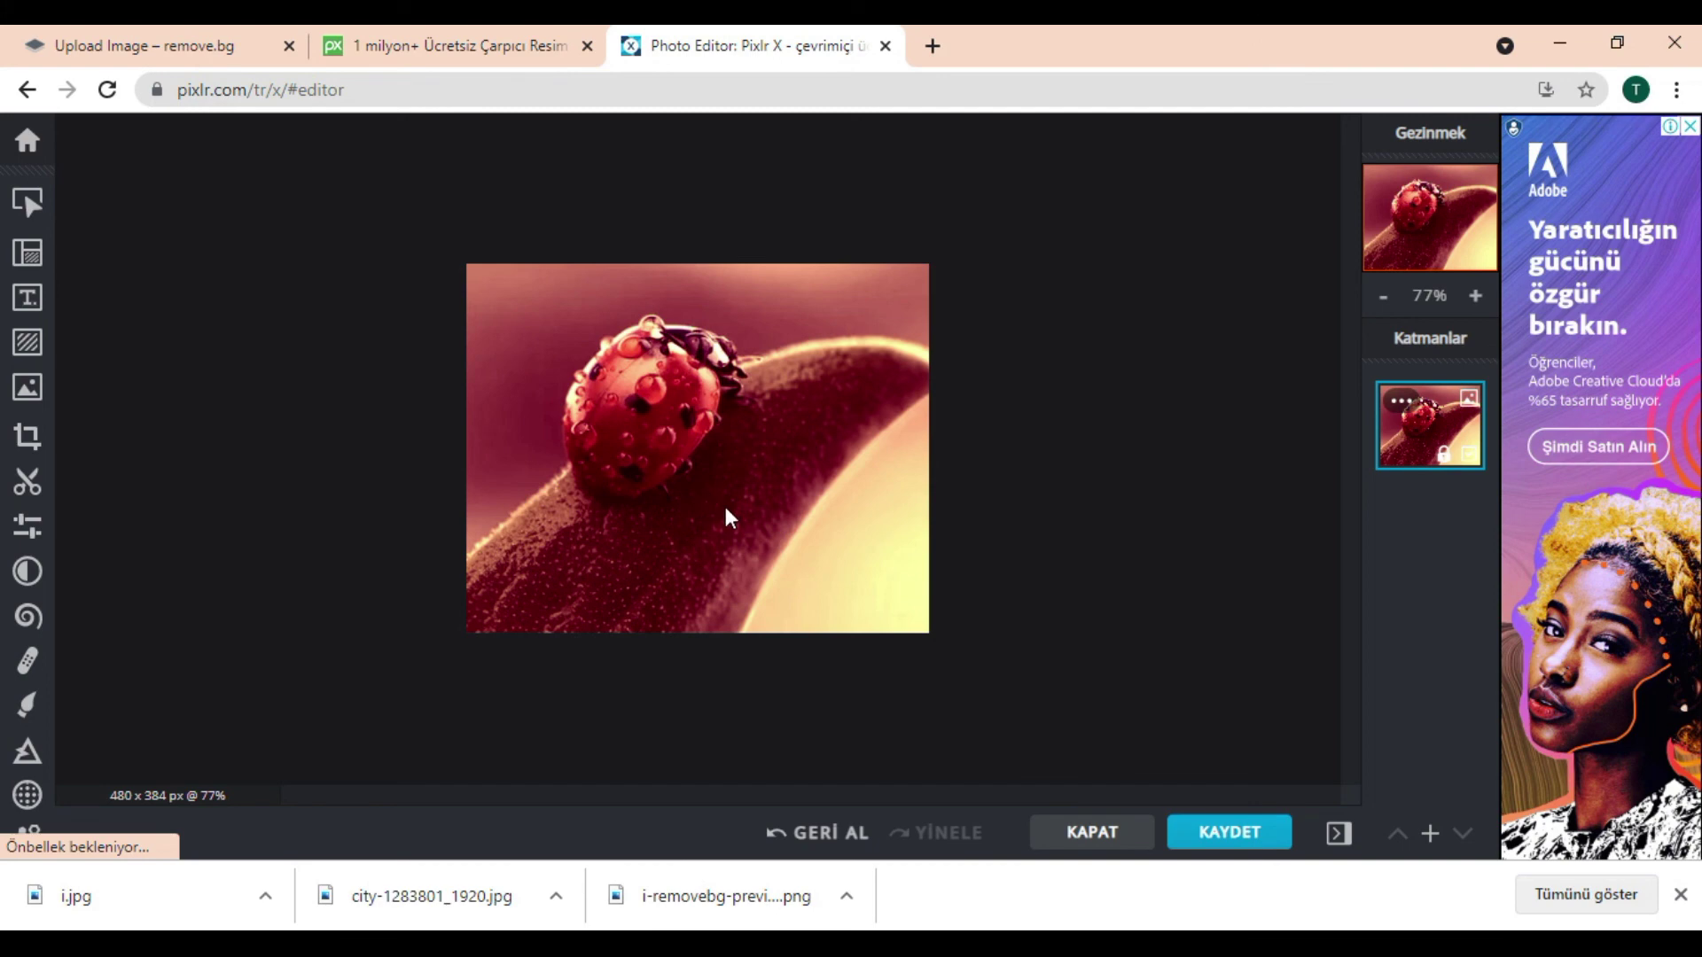
Go back from the photo editor to the YouTube channel art templates page
{"action": "scroll", "coordinate": [791, 603], "scroll_direction": "down", "scroll_amount": 2}
{"action": "scroll", "coordinate": [790, 603], "scroll_direction": "down", "scroll_amount": 2}
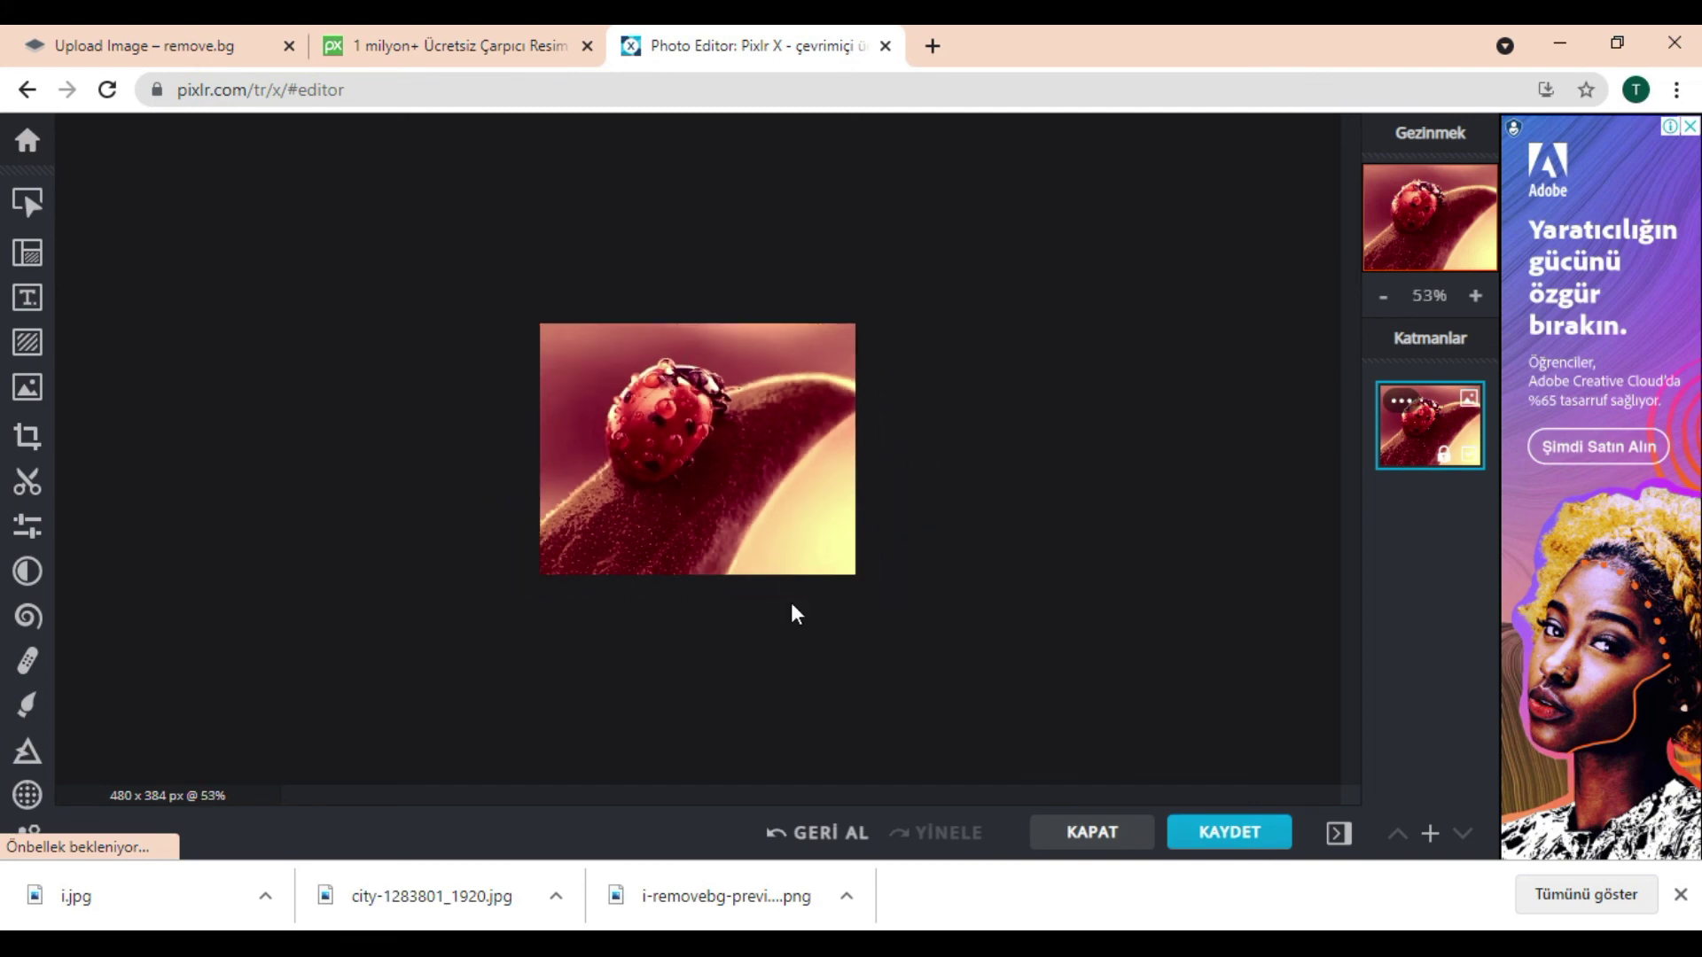
{"action": "scroll", "coordinate": [791, 603], "scroll_direction": "up", "scroll_amount": 4}
{"action": "left_click", "coordinate": [27, 89]}
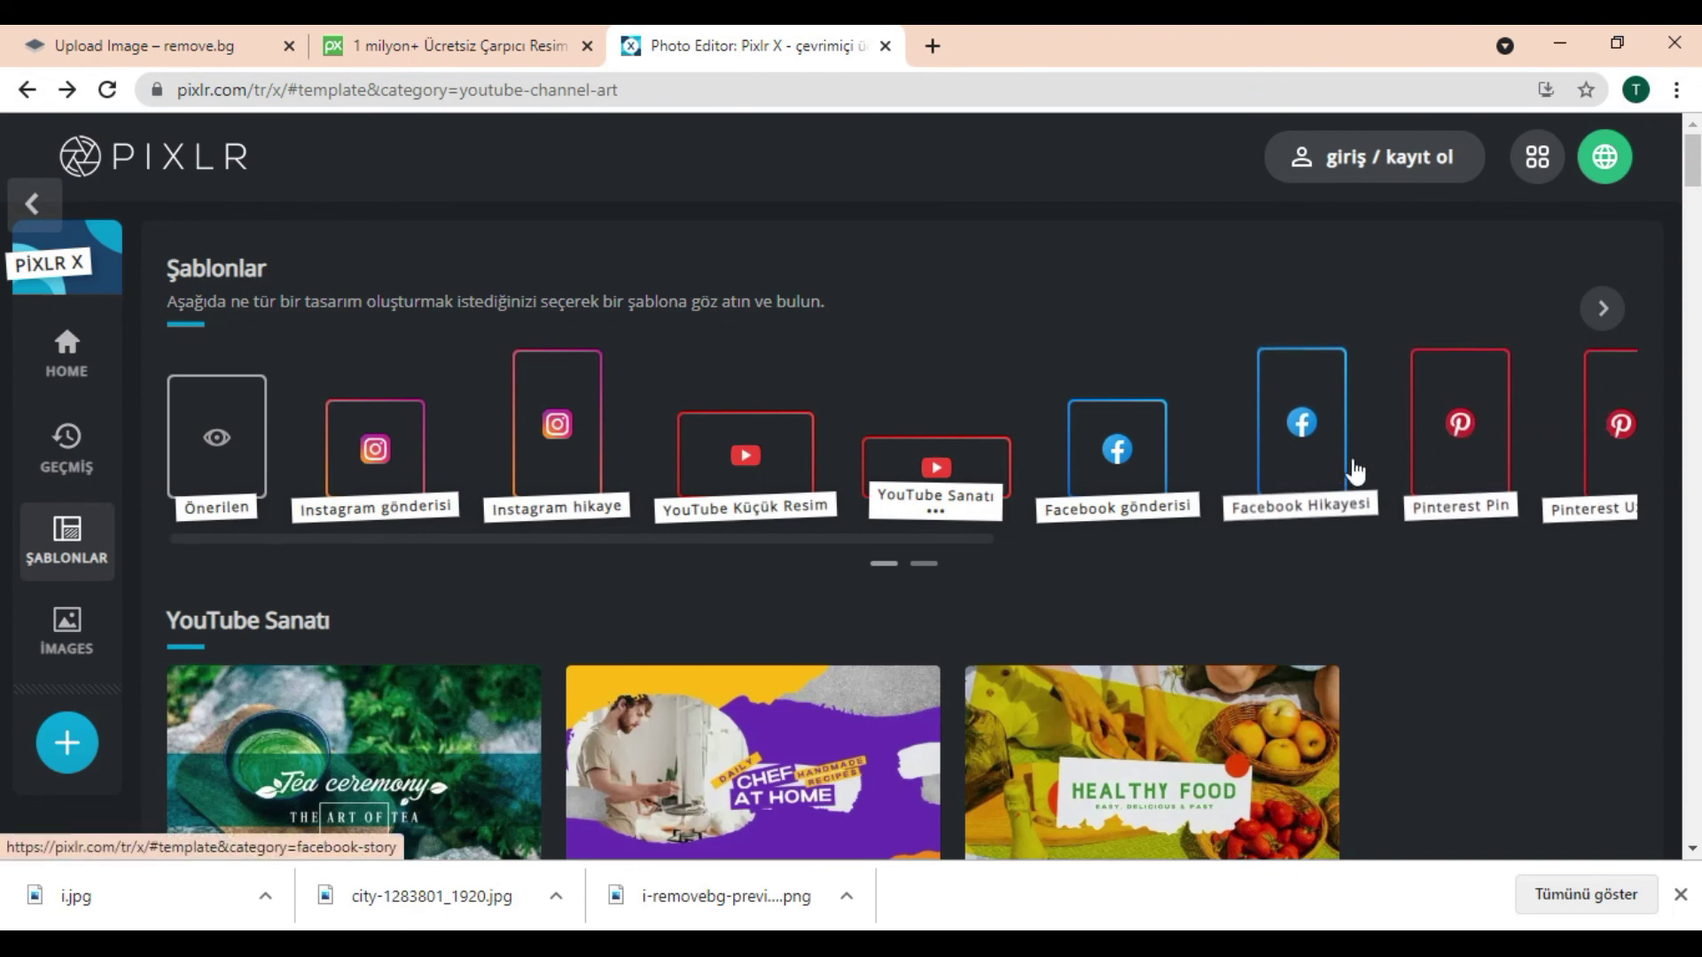
Show the recommended (Önerilen) templates and scroll through their grid
{"action": "left_click", "coordinate": [222, 450]}
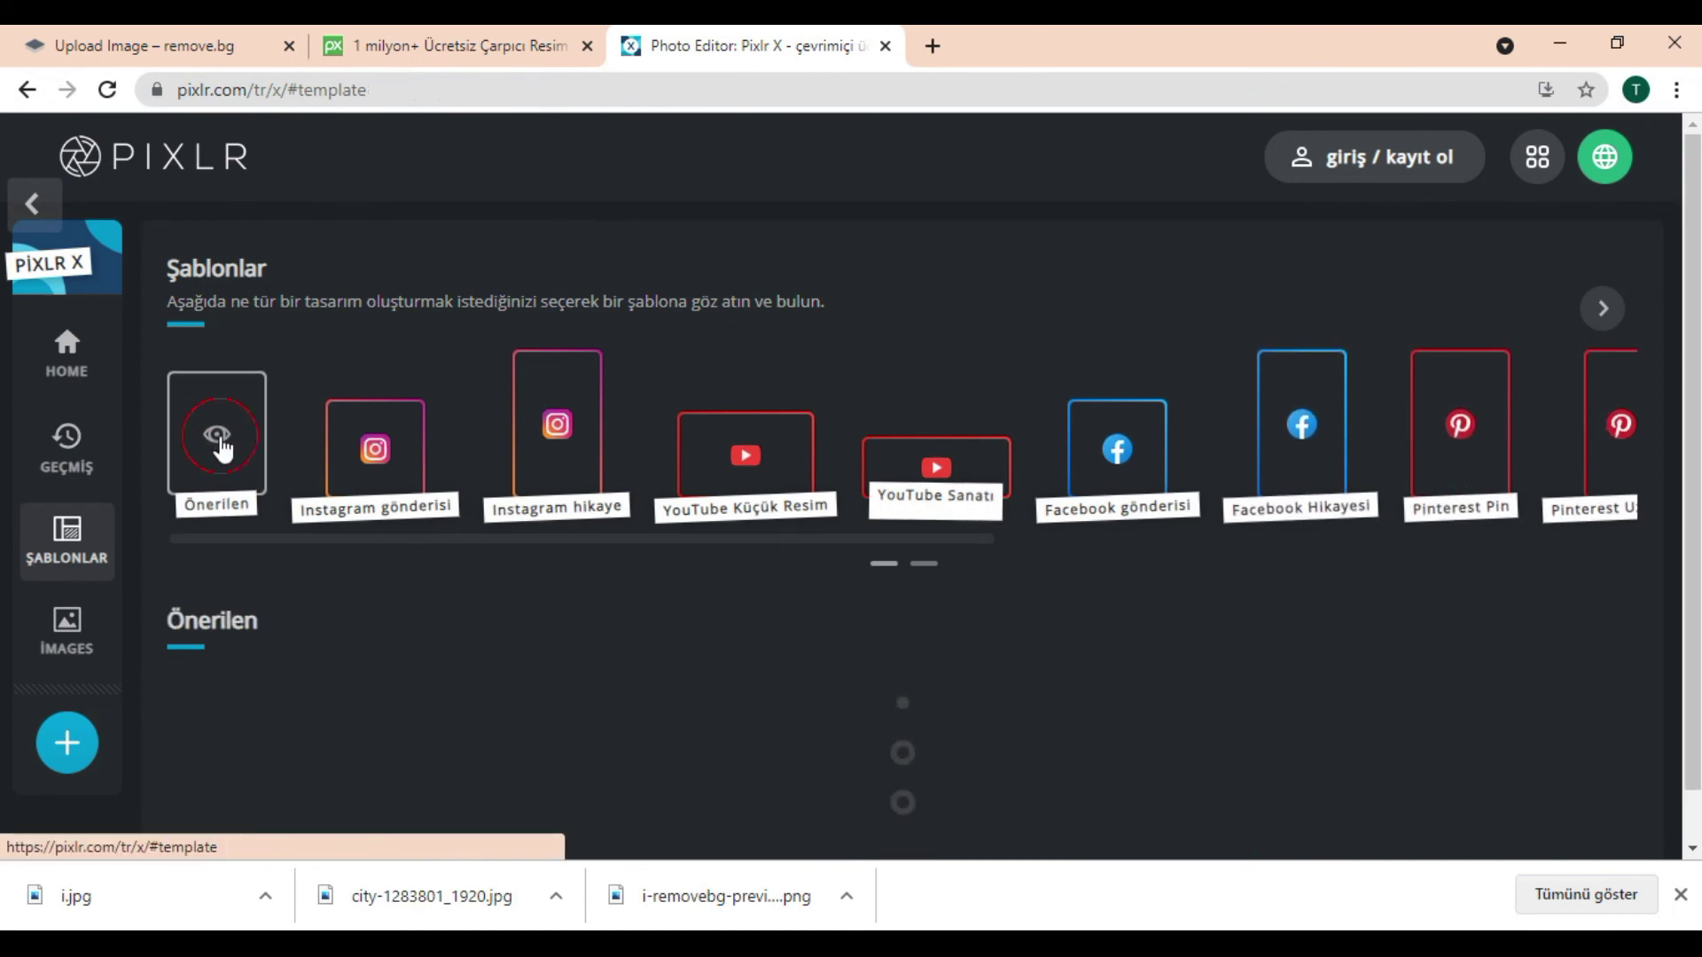
{"action": "scroll", "coordinate": [836, 627], "scroll_direction": "down", "scroll_amount": 3}
{"action": "scroll", "coordinate": [853, 645], "scroll_direction": "down", "scroll_amount": 4}
{"action": "scroll", "coordinate": [853, 645], "scroll_direction": "down", "scroll_amount": 3}
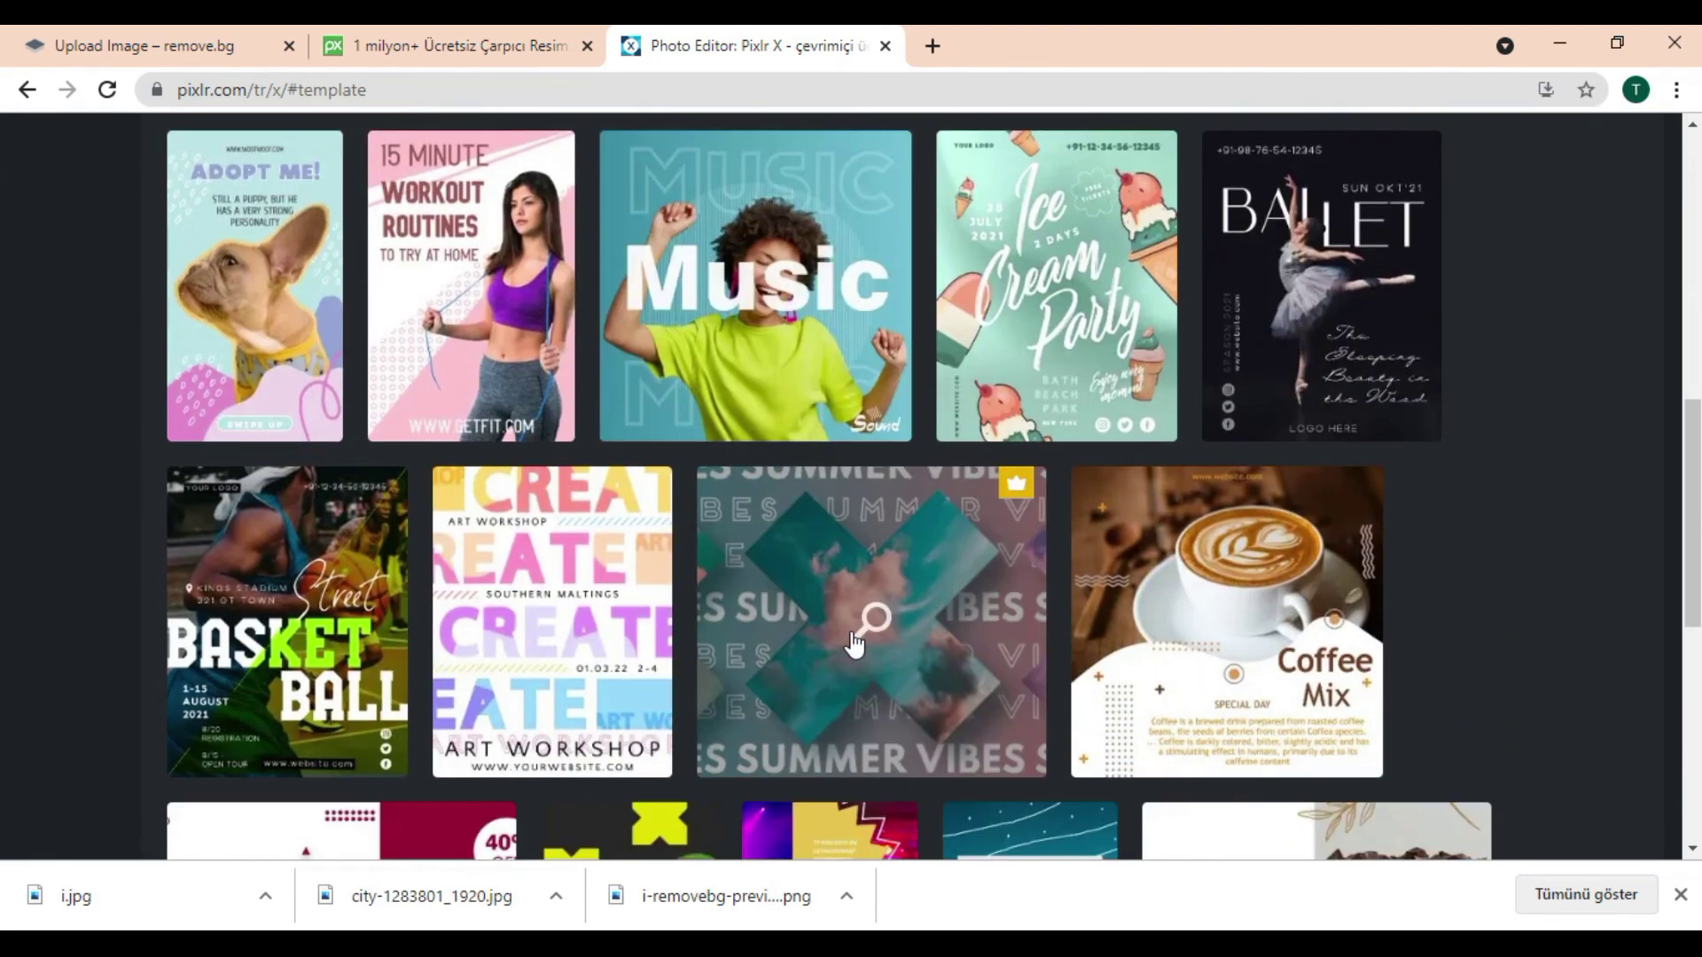
{"action": "scroll", "coordinate": [851, 640], "scroll_direction": "down", "scroll_amount": 3}
{"action": "scroll", "coordinate": [849, 636], "scroll_direction": "down", "scroll_amount": 4}
{"action": "scroll", "coordinate": [842, 620], "scroll_direction": "up", "scroll_amount": 3}
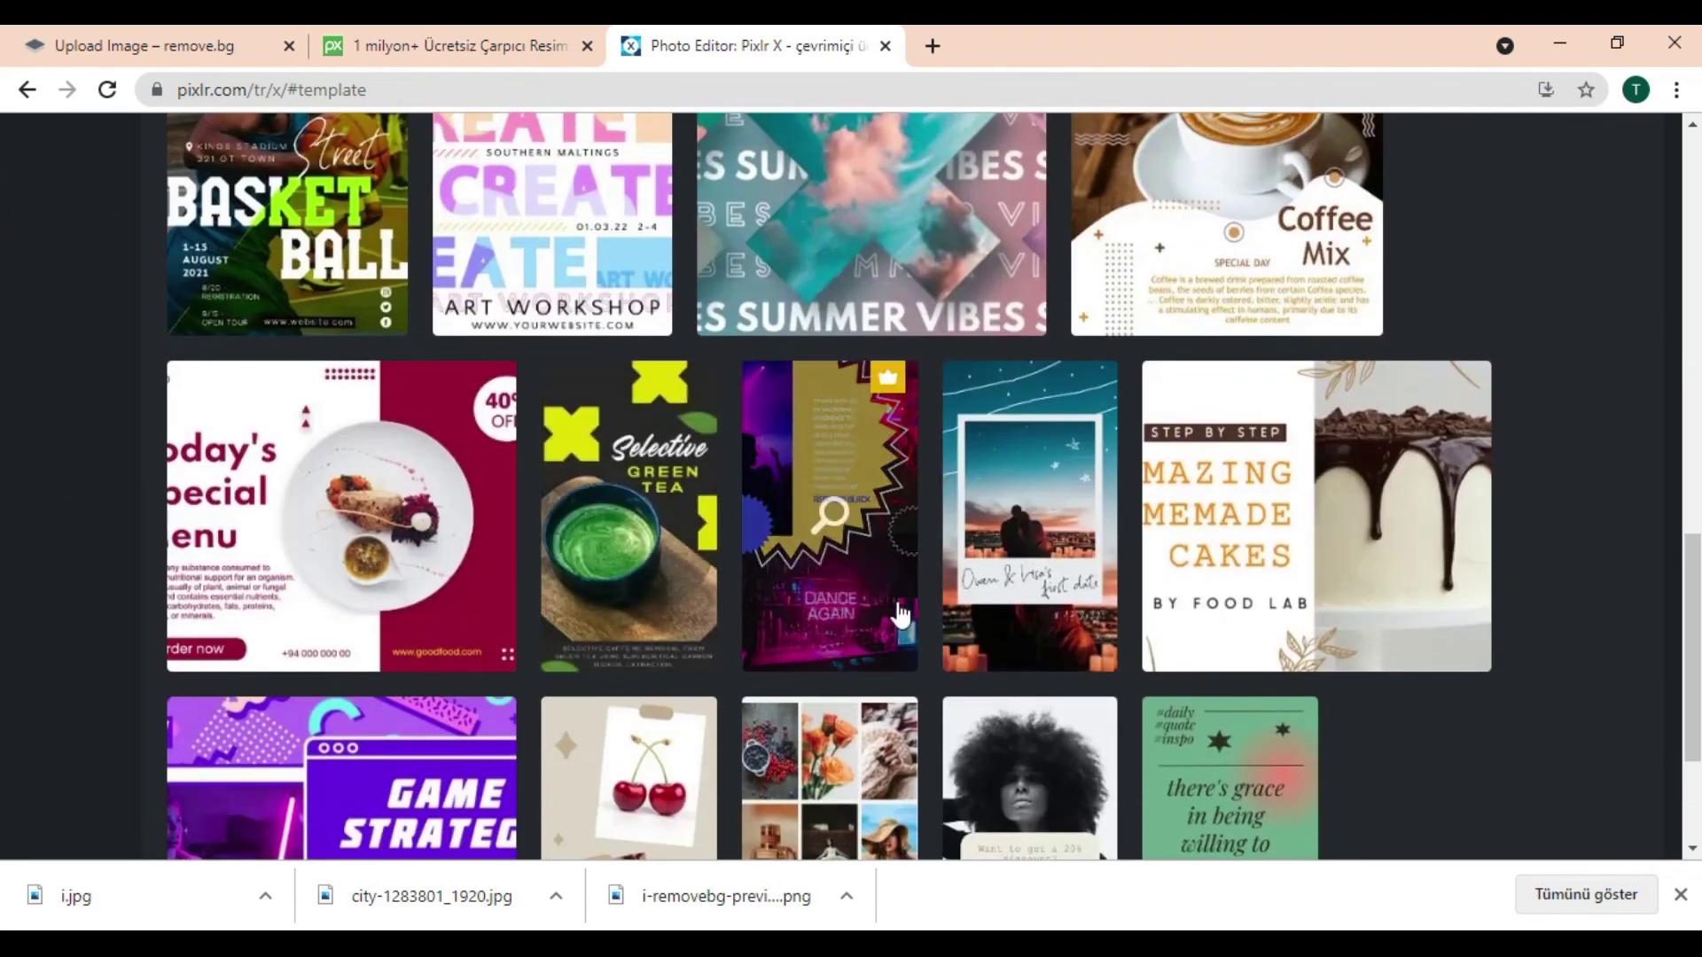
{"action": "scroll", "coordinate": [886, 602], "scroll_direction": "up", "scroll_amount": 4}
{"action": "scroll", "coordinate": [922, 620], "scroll_direction": "up", "scroll_amount": 4}
{"action": "scroll", "coordinate": [913, 611], "scroll_direction": "up", "scroll_amount": 3}
{"action": "scroll", "coordinate": [904, 607], "scroll_direction": "up", "scroll_amount": 2}
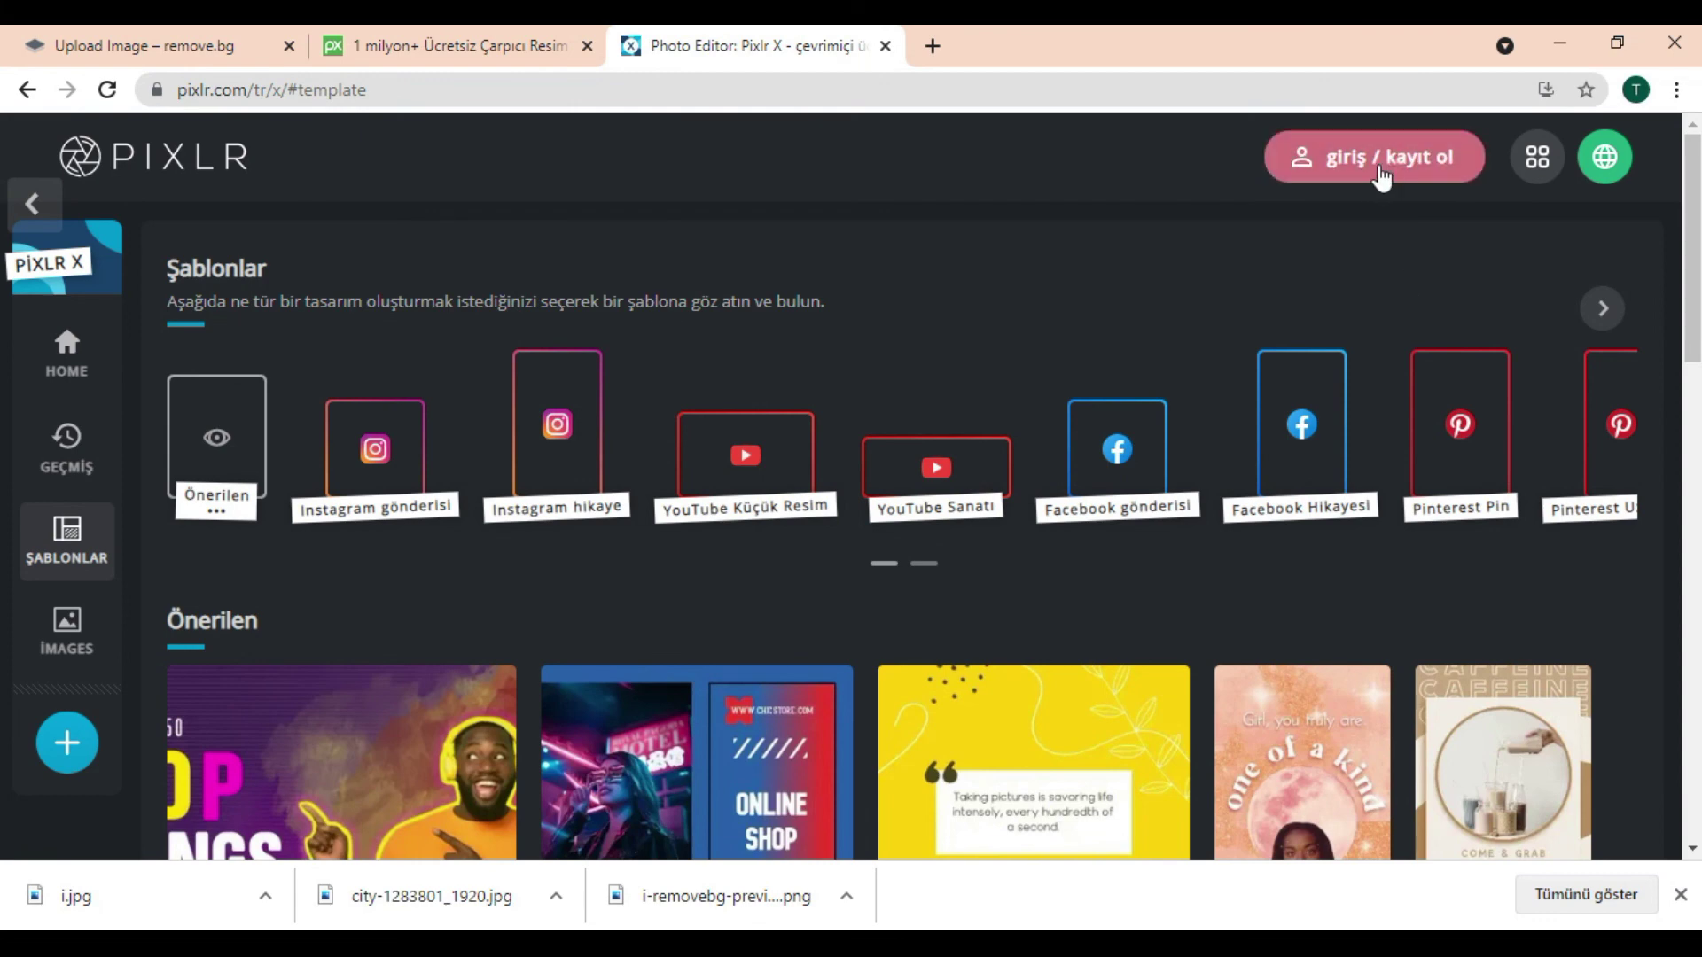
{"action": "scroll", "coordinate": [1380, 177], "scroll_direction": "down", "scroll_amount": 4}
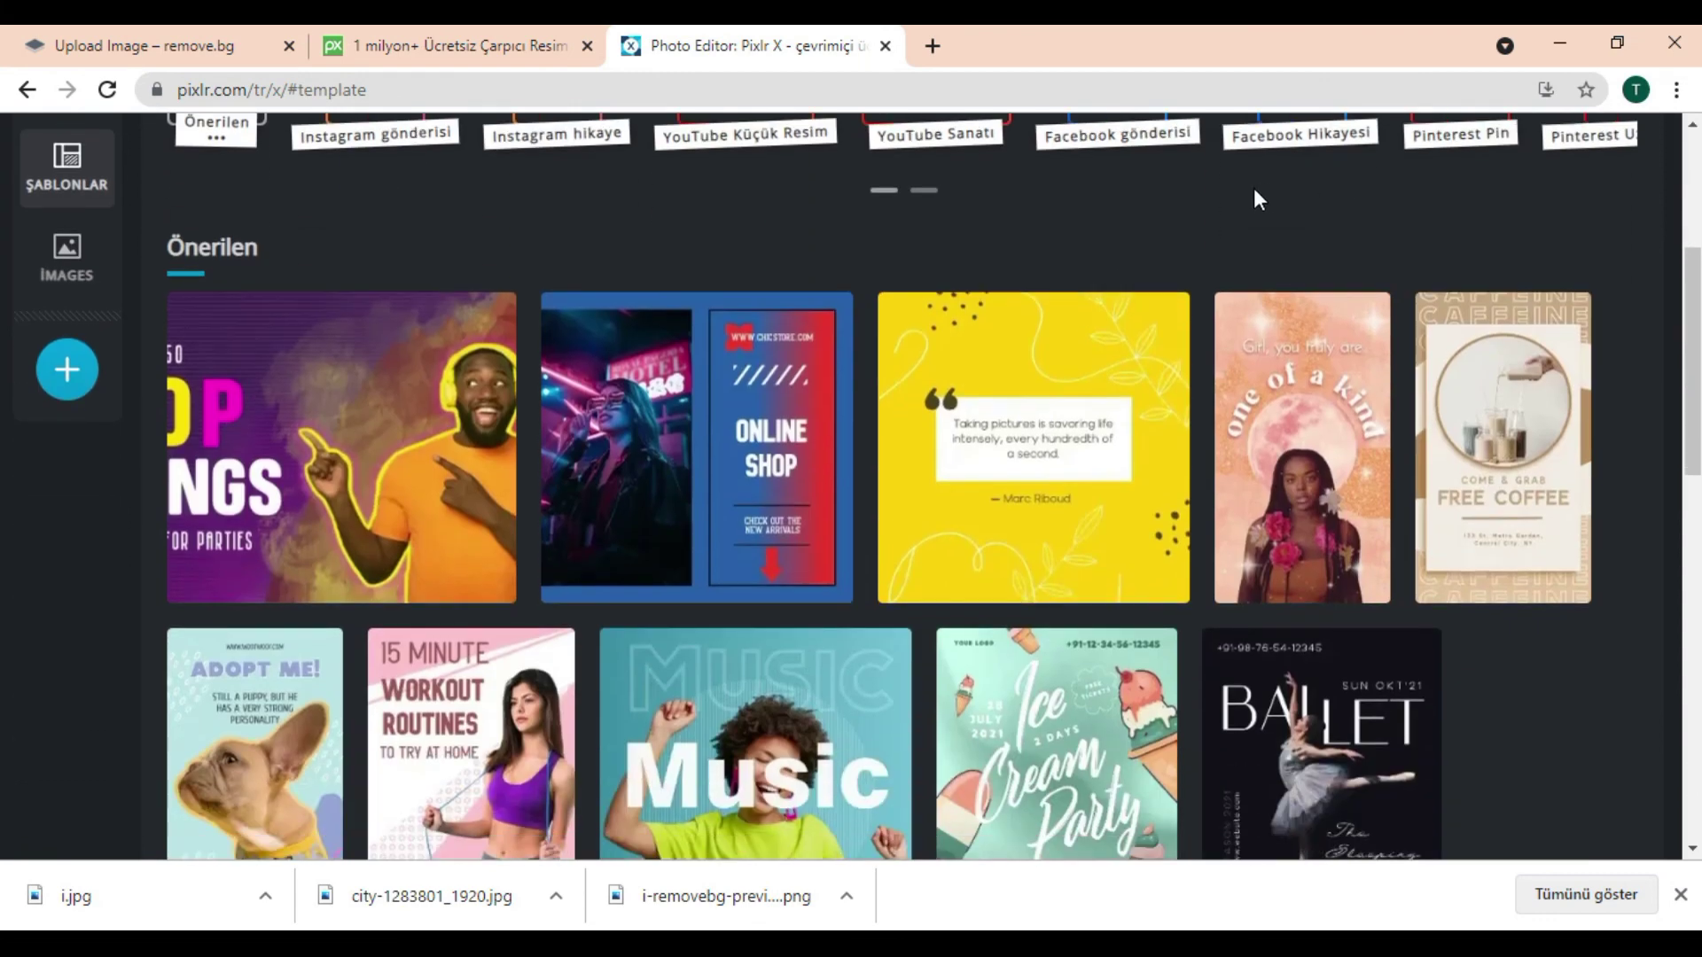
{"action": "scroll", "coordinate": [1350, 248], "scroll_direction": "up", "scroll_amount": 2}
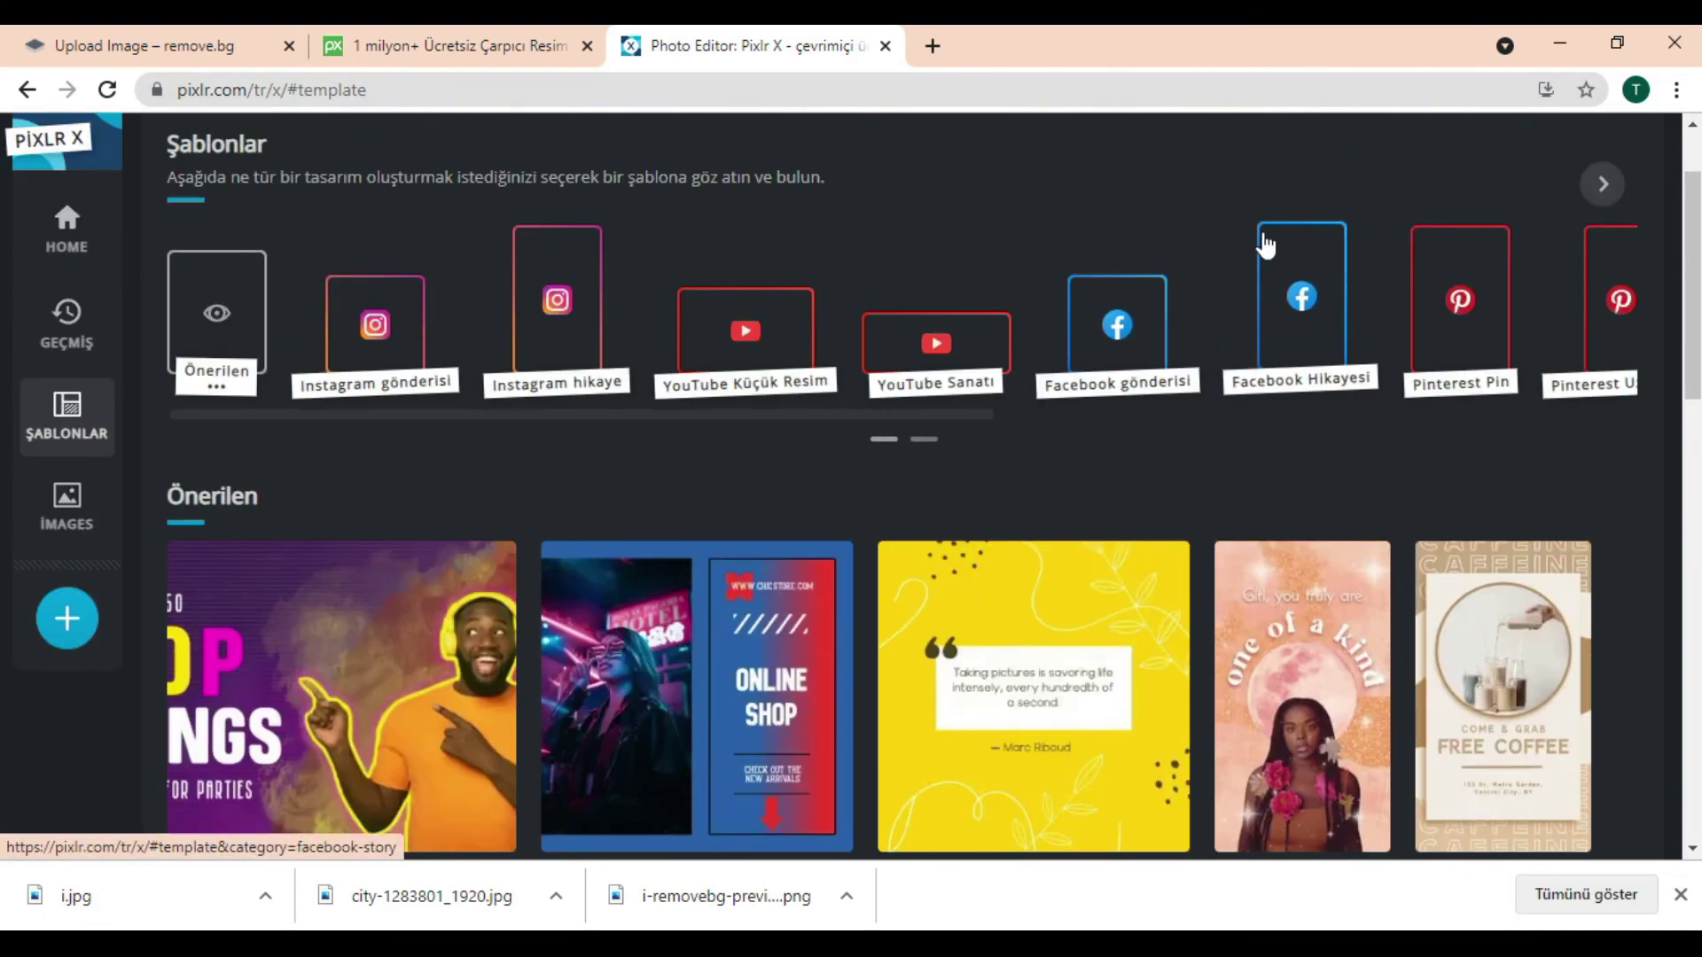